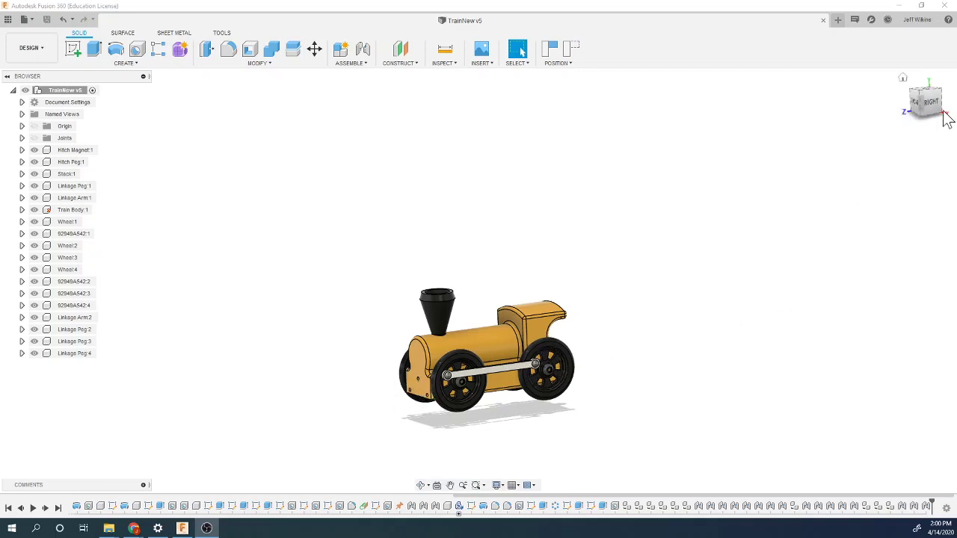
Create a new empty component under the top-level train assembly.
mouse_move(946, 120)
left_mouse_down()
mouse_move(894, 138)
mouse_move(924, 116)
mouse_move(800, 283)
left_mouse_up()
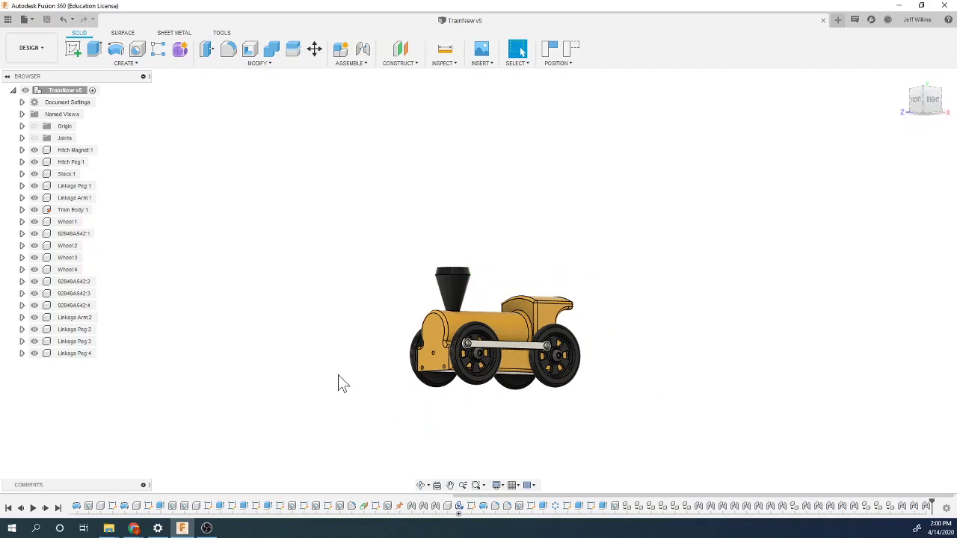
right_click(68, 92)
left_click(86, 99)
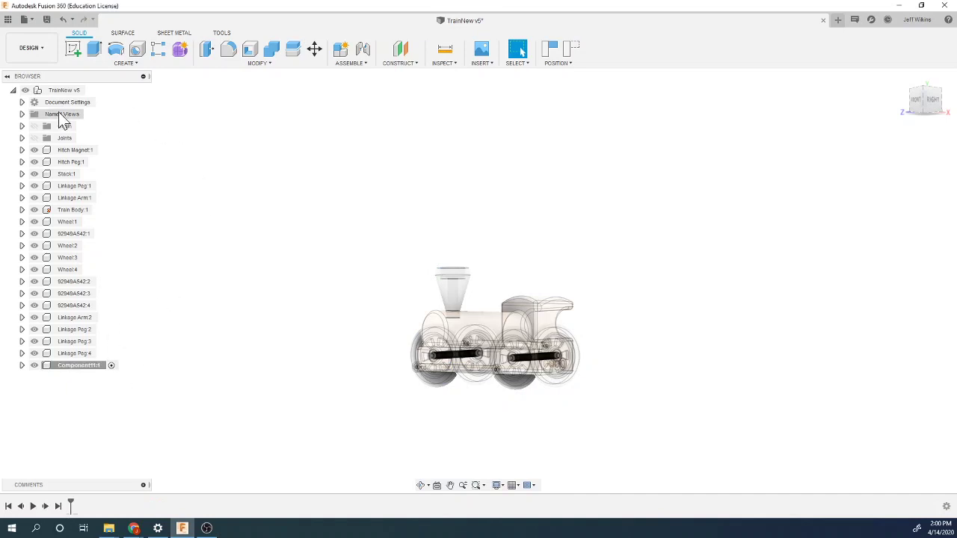
Hide all existing train components, from Hitch Magnet:1 through Linkage Peg:4, leaving only the new empty component visible.
left_click(27, 91)
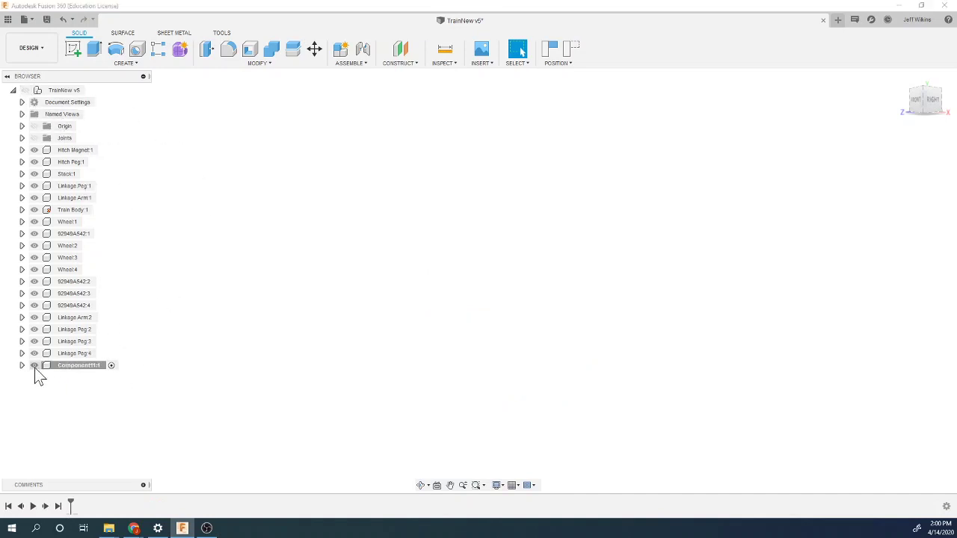
left_click(25, 91)
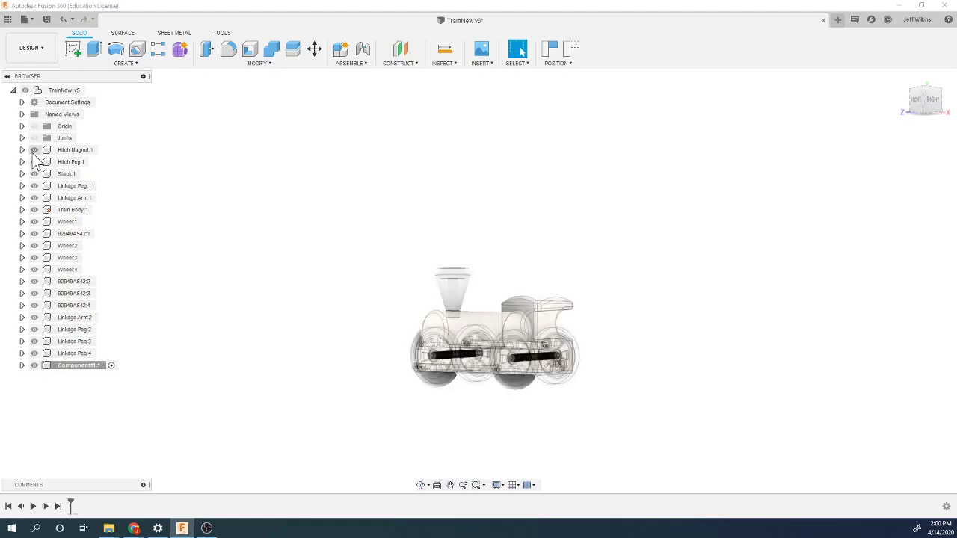
left_click(34, 150)
left_click(33, 162)
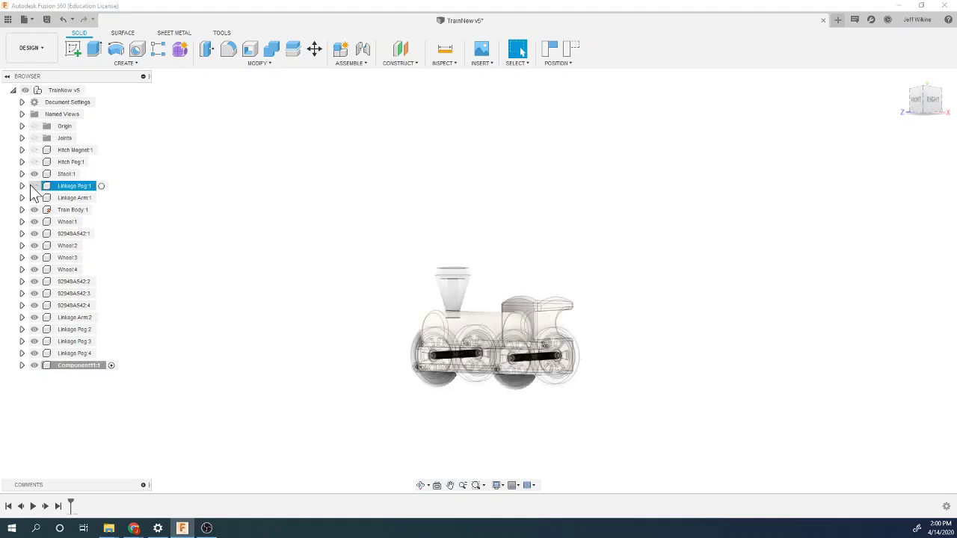
left_click(33, 186)
left_click(34, 197)
left_click(34, 209)
left_click(34, 222)
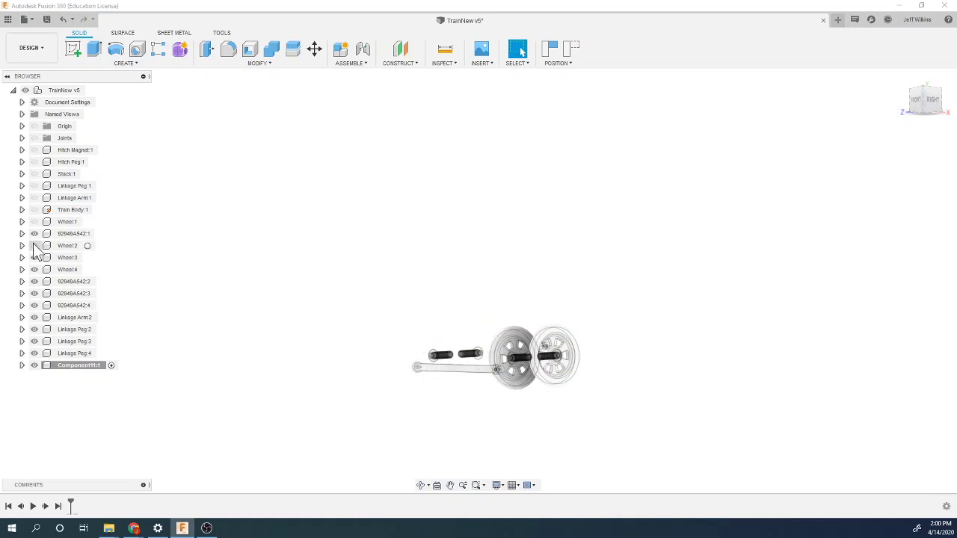
left_click(34, 233)
left_click(34, 245)
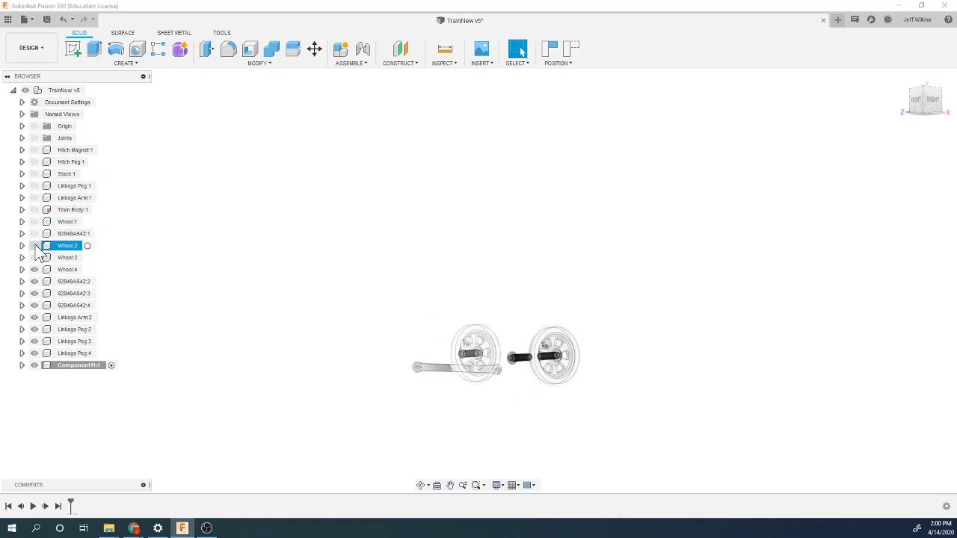
left_click(34, 258)
left_click(34, 269)
left_click(34, 282)
left_click(34, 294)
left_click(34, 306)
left_click(34, 317)
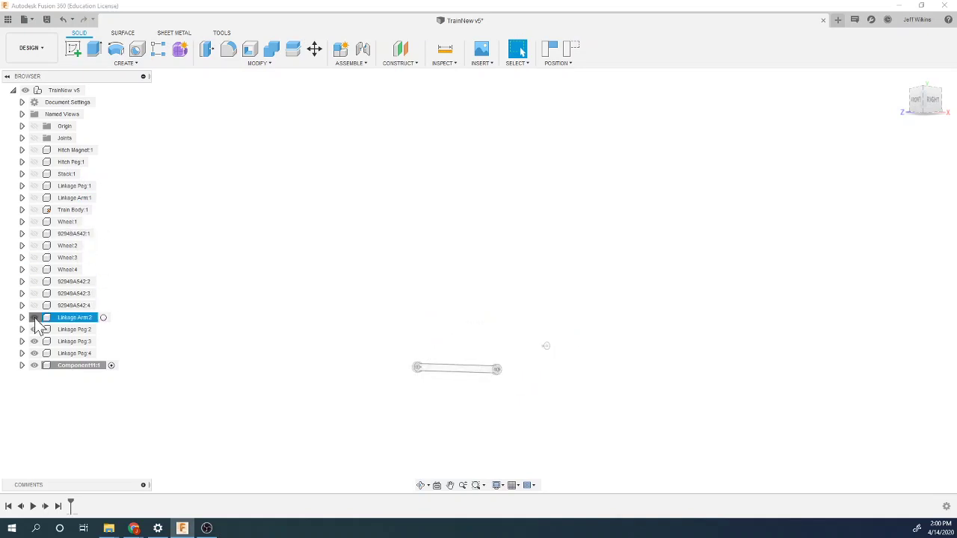
left_click(33, 330)
left_click(34, 341)
left_click(33, 353)
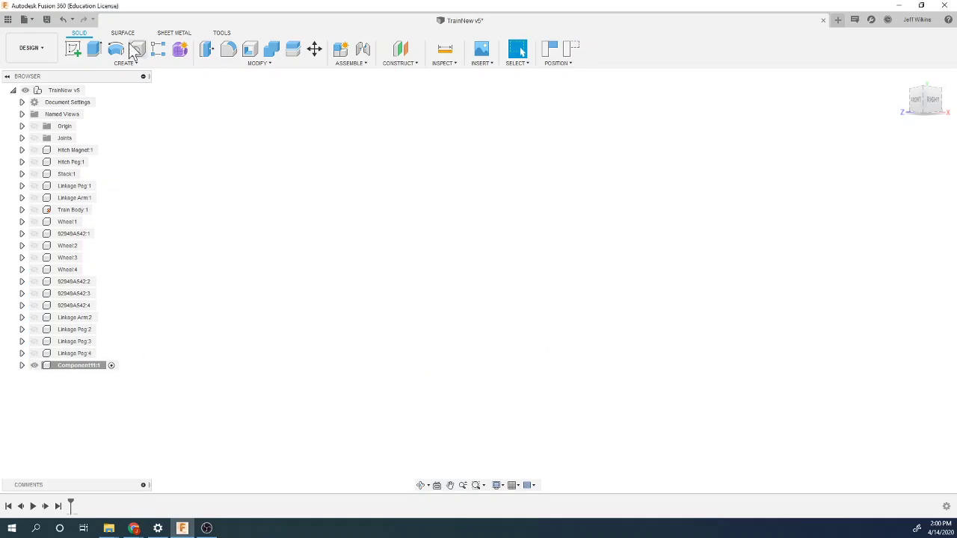
Start a new sketch on the horizontal origin plane in the new component.
left_click(72, 49)
left_click(522, 333)
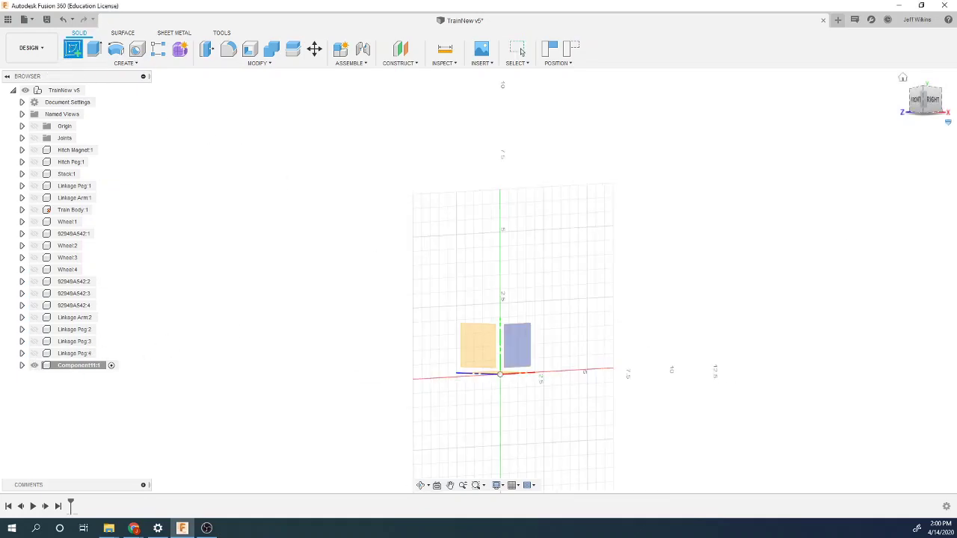
left_click(904, 79)
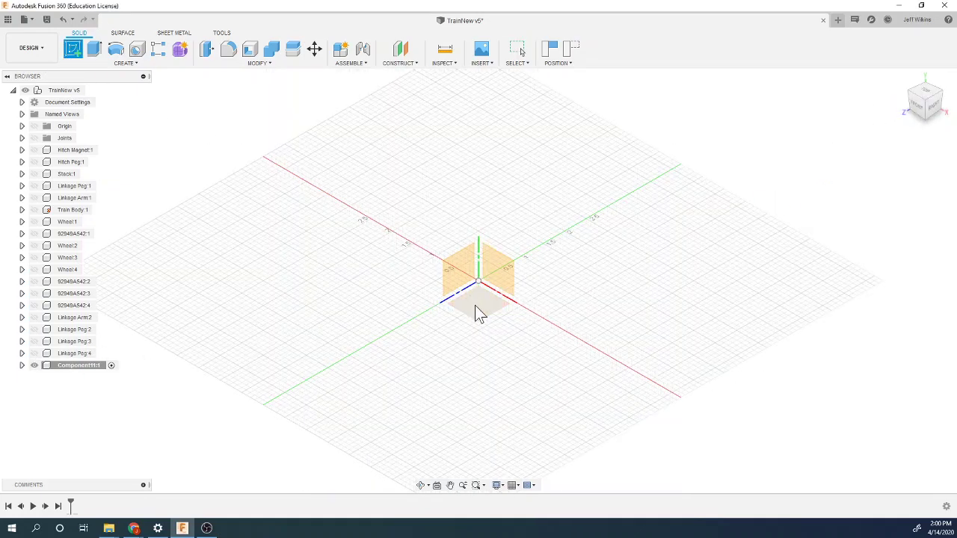
left_click(475, 307)
left_click(486, 264)
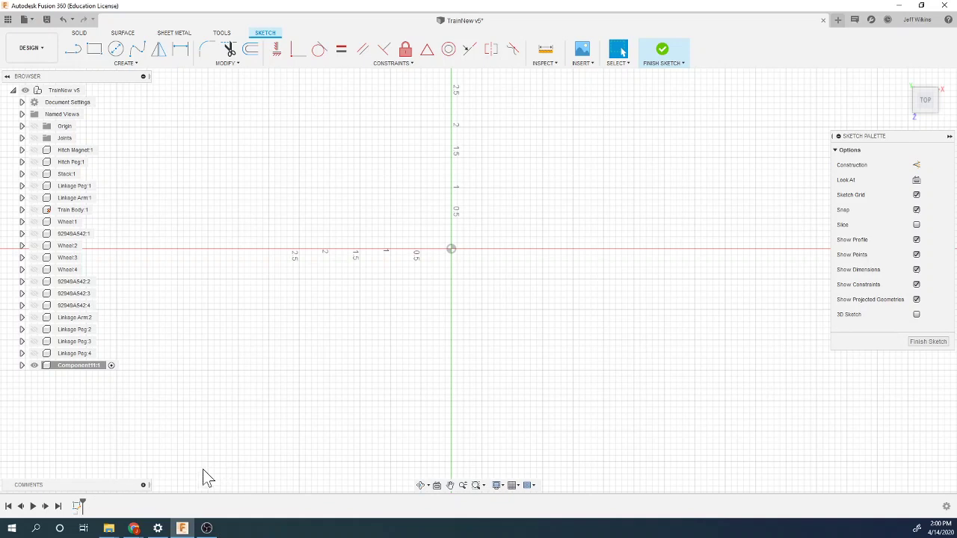
left_click(134, 529)
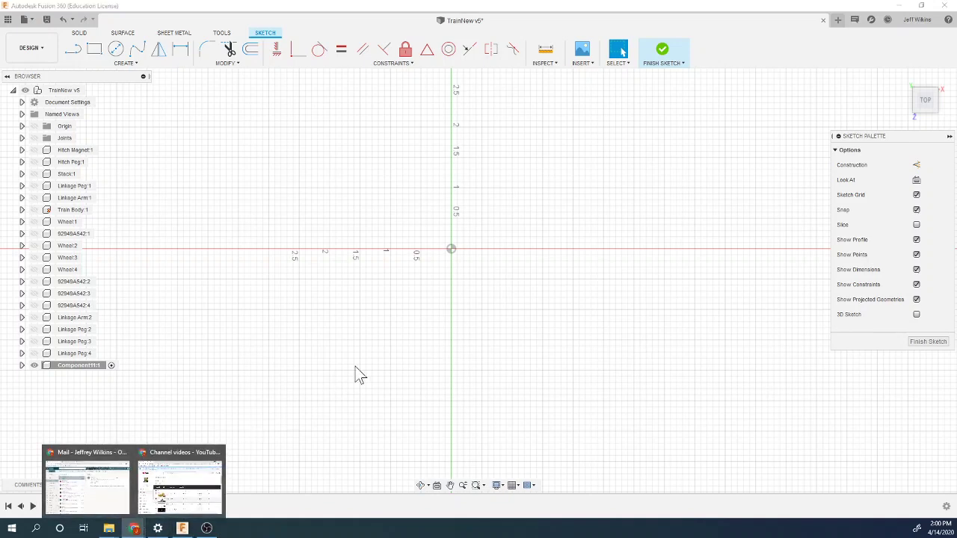
left_click(370, 355)
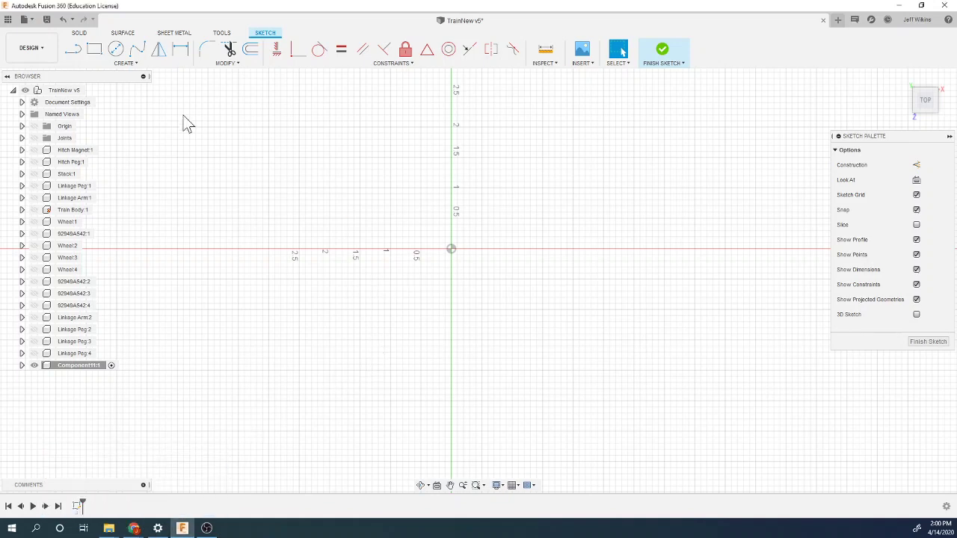
Sketch a five-sided pointed outline from the origin with the Line tool, with a top edge about 2.2 in and sides about 0.5 in.
left_click(72, 50)
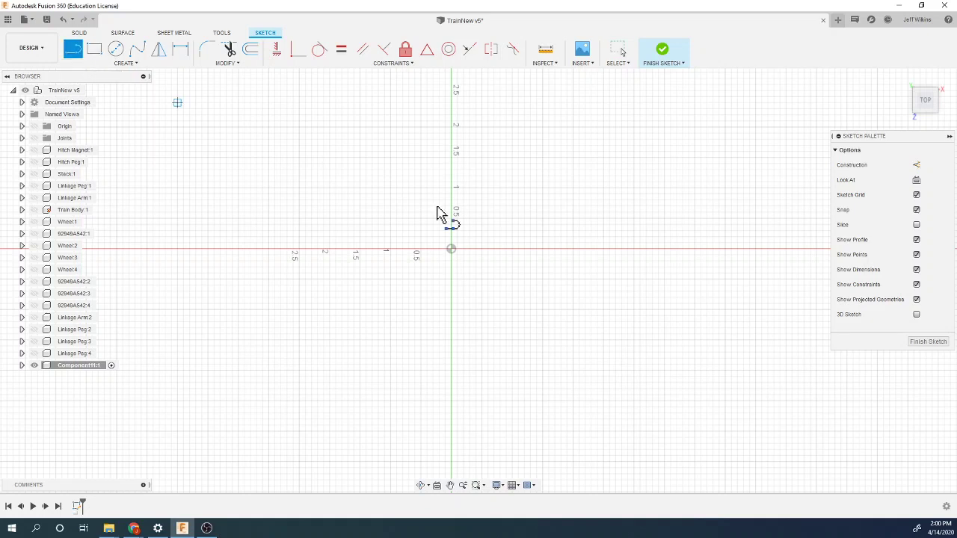
left_click(451, 249)
left_click(585, 249)
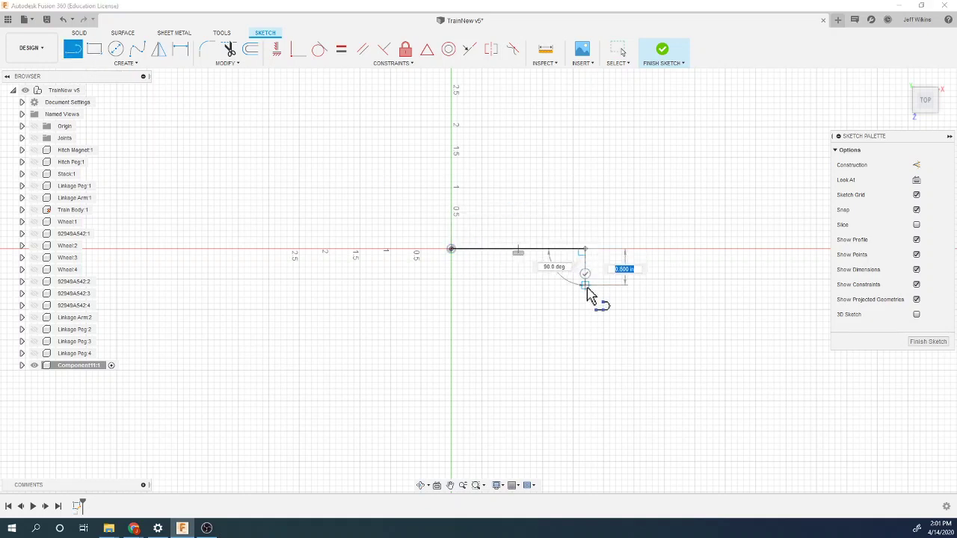
left_click(587, 282)
left_click(517, 351)
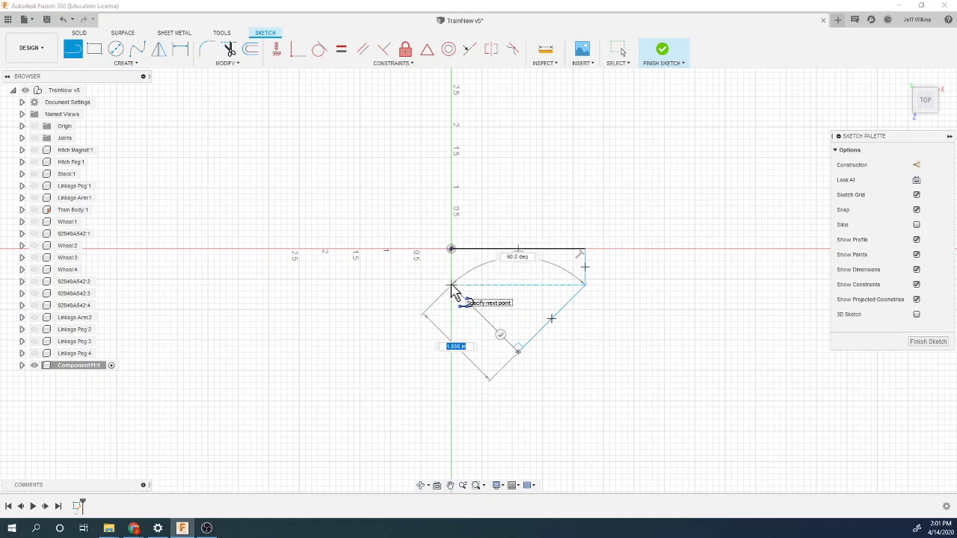
left_click(451, 285)
left_click(453, 250)
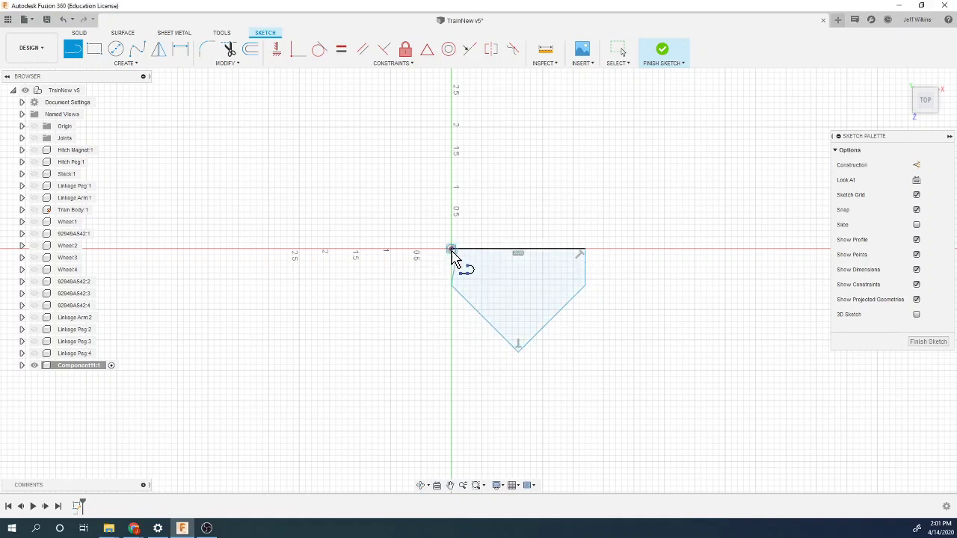
Move the stray endpoint of the left side line onto the origin so the side becomes vertical.
scroll(452, 258, "up", 5)
key("Escape")
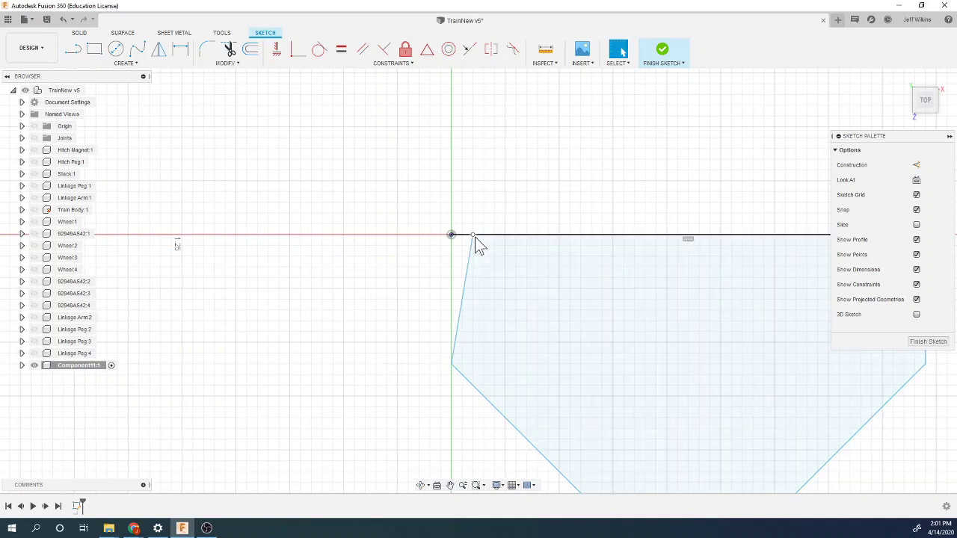
left_click_drag(474, 236, 452, 238)
scroll(259, 278, "down", 4)
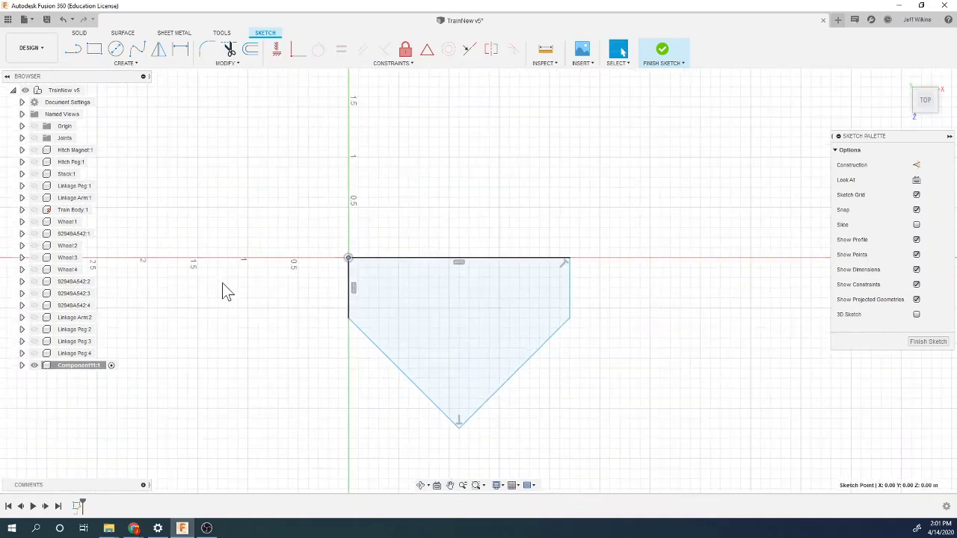
Dimension the outline's top edge to 1.8 in and its right vertical side to 0.25 in.
key("d")
left_click(496, 258)
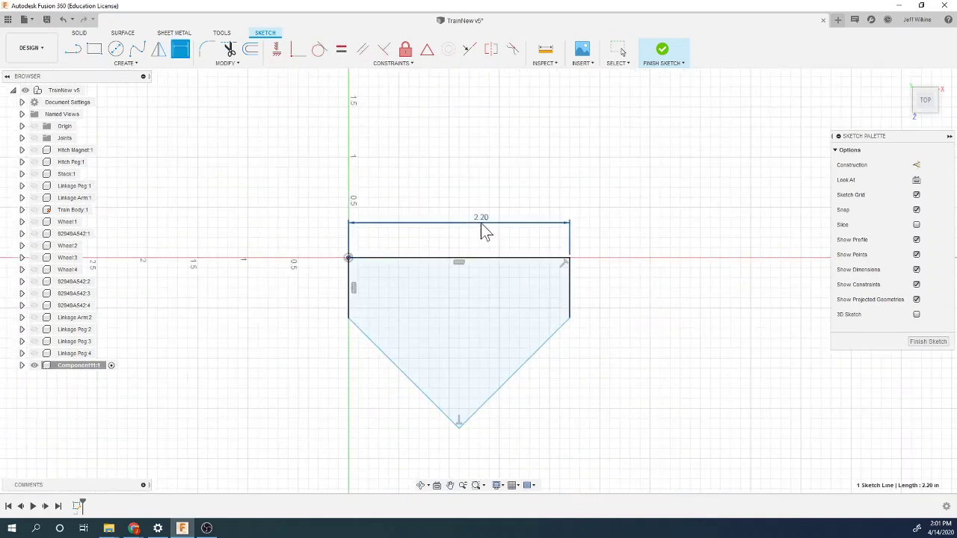
left_click(481, 225)
type("1.8")
key("Return")
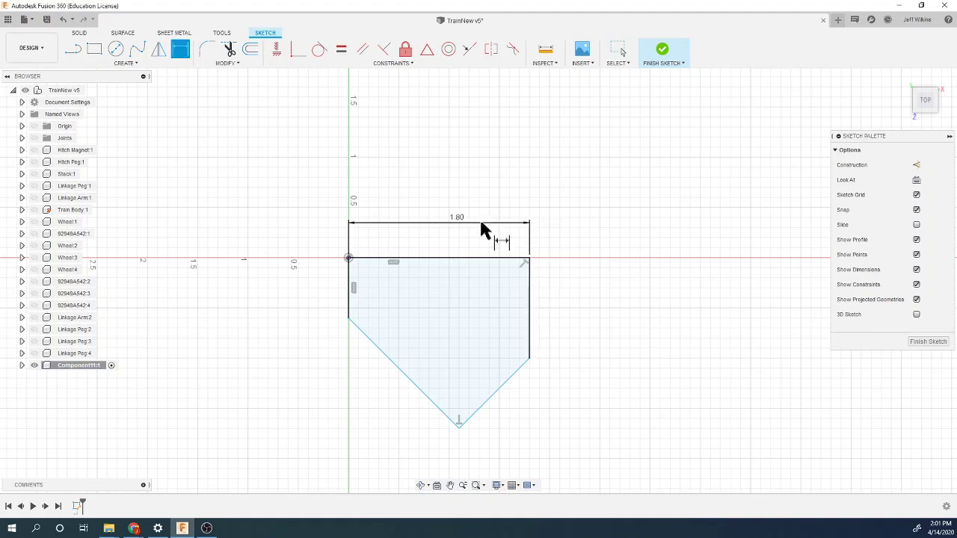
left_click(531, 313)
left_click(604, 313)
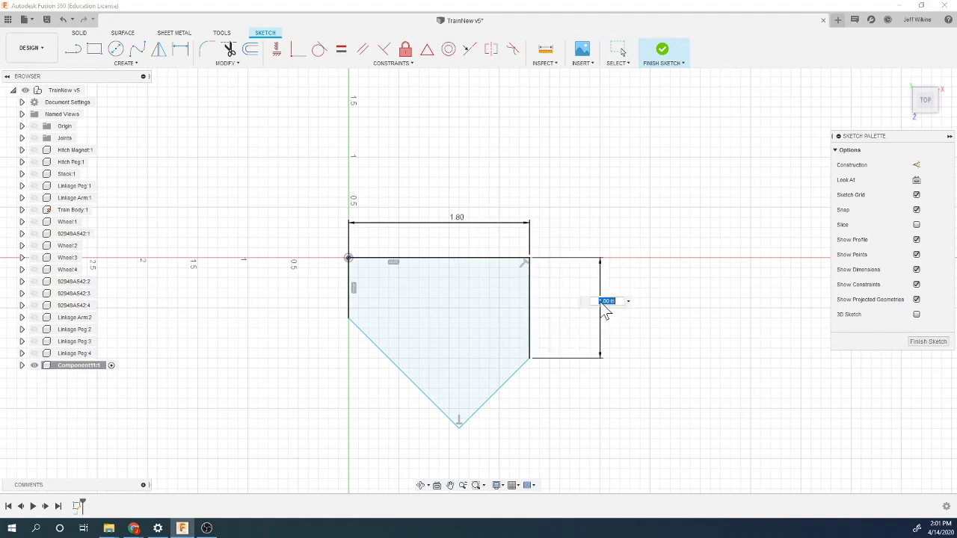
type(".25")
key("Return")
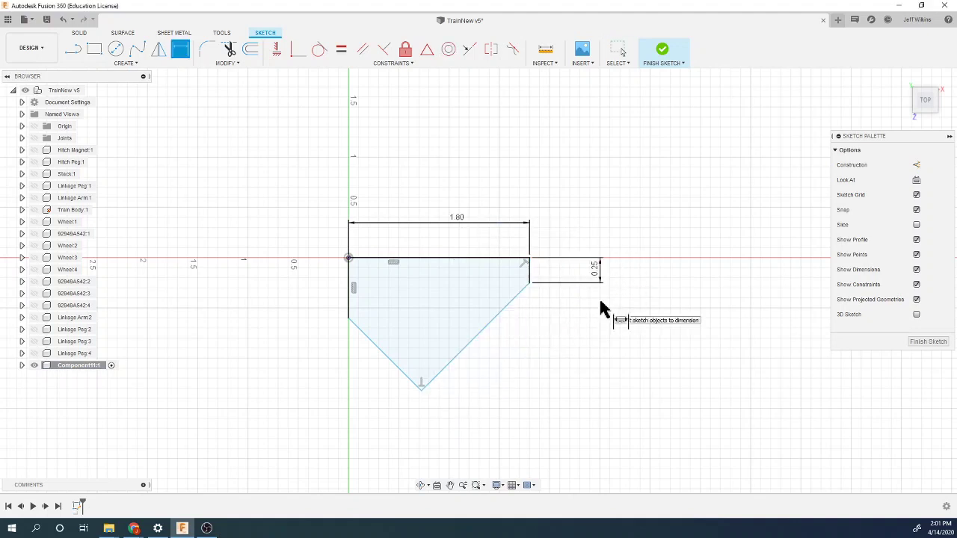
Apply Equal constraints between the two short vertical sides and between the two slanted edges.
left_click(338, 52)
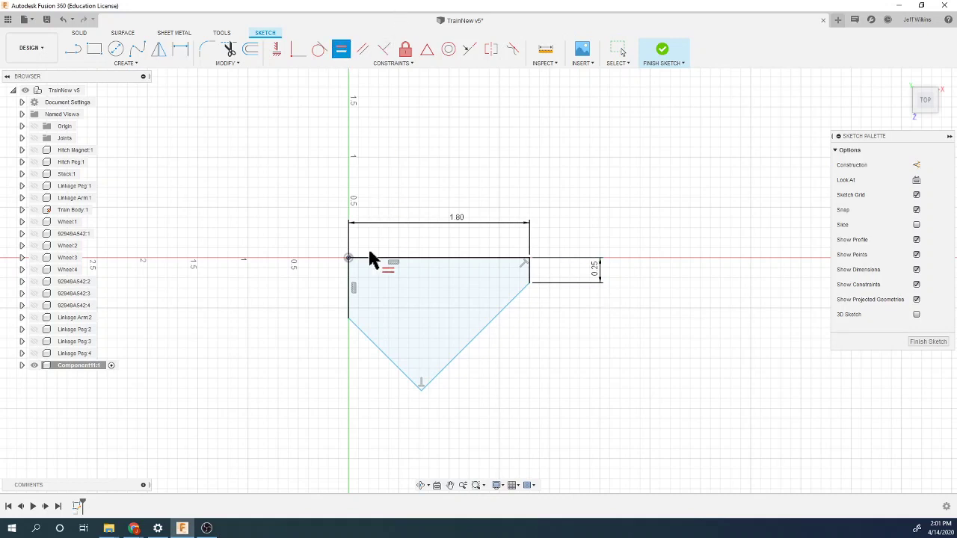
left_click(351, 293)
left_click(530, 274)
left_click(490, 320)
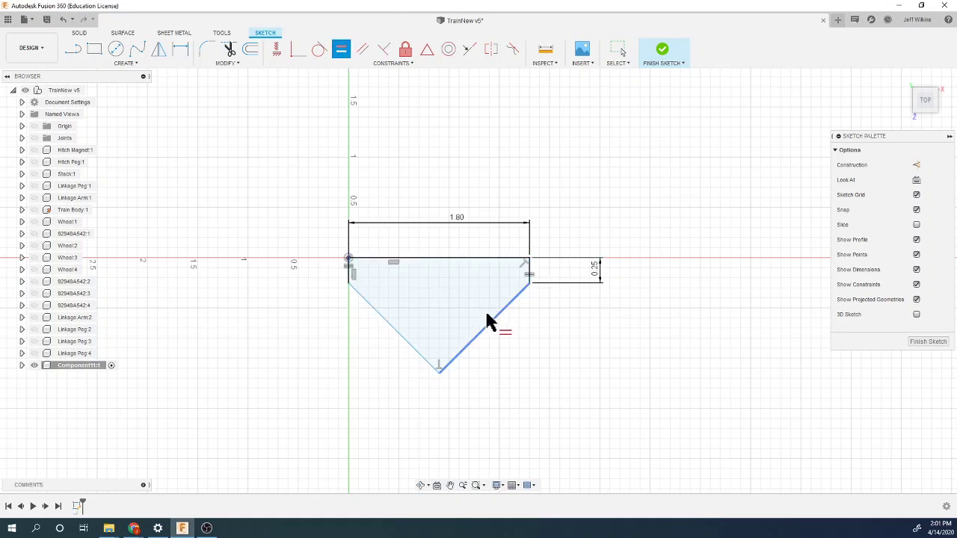
left_click(404, 346)
Delete the perpendicular constraint at the outline's lower tip and move the tip to about 1 in below the top edge.
key("d")
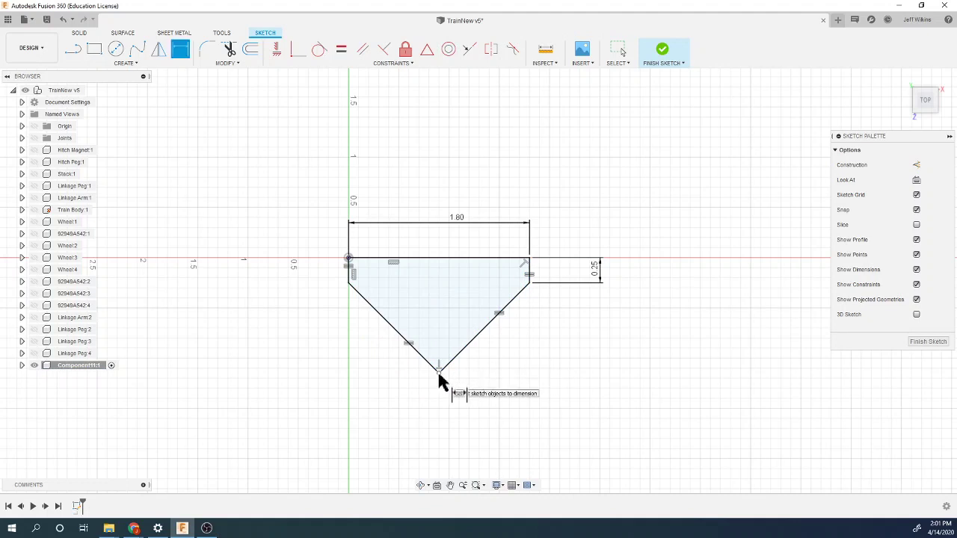
key("Escape")
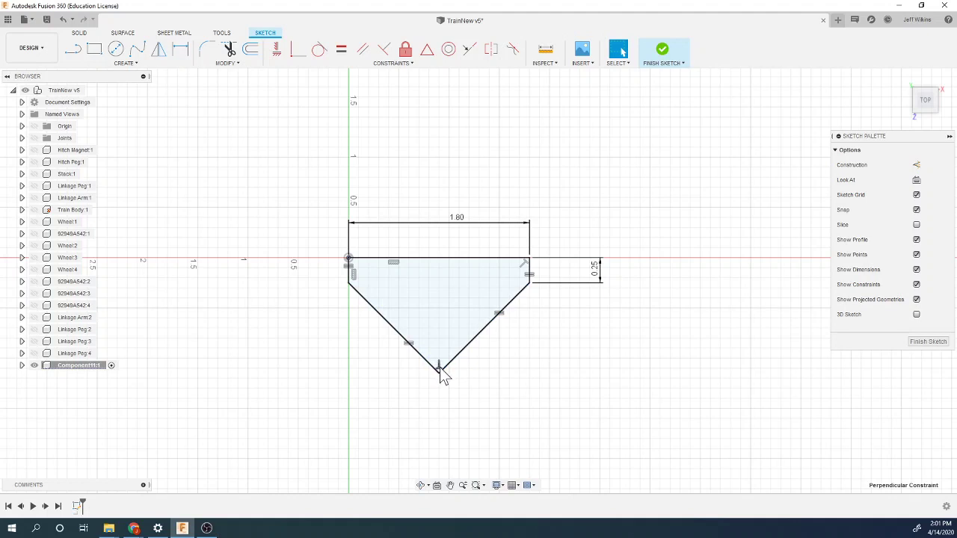
left_click(441, 369)
key("Delete")
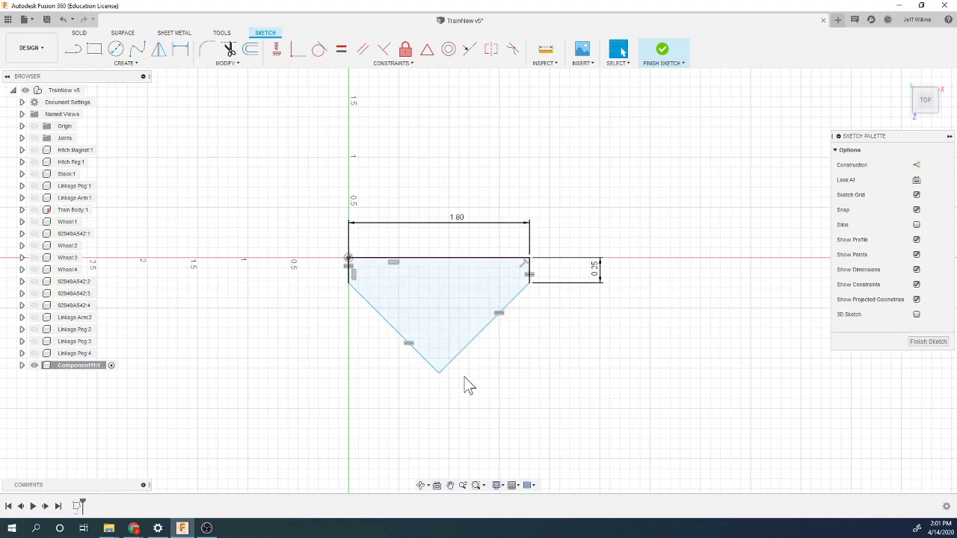
mouse_move(442, 374)
left_mouse_down()
mouse_move(440, 345)
mouse_move(439, 357)
left_mouse_up()
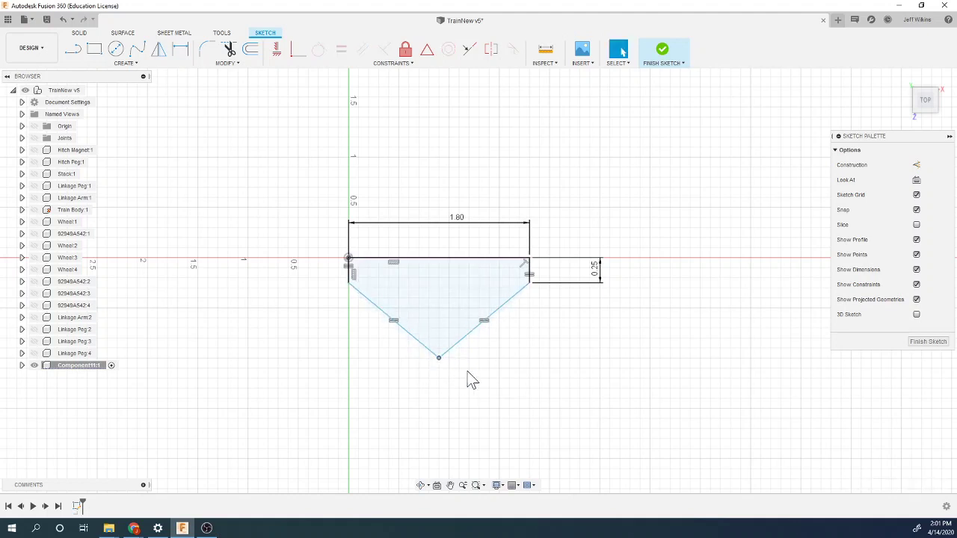
Dimension the distance from the lower tip to the top edge as 1 in and finish the sketch.
key("d")
left_click(440, 358)
left_click(452, 260)
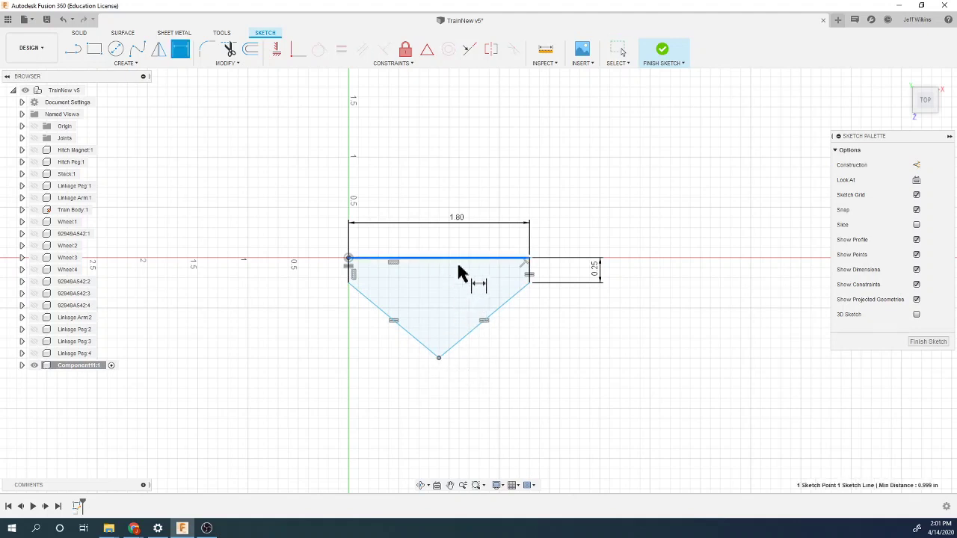
left_click(654, 311)
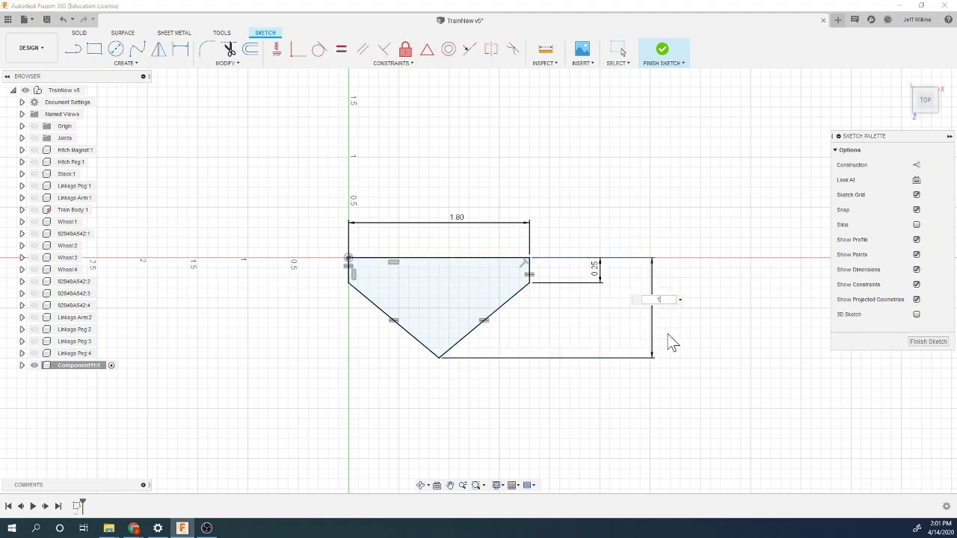
key("Return")
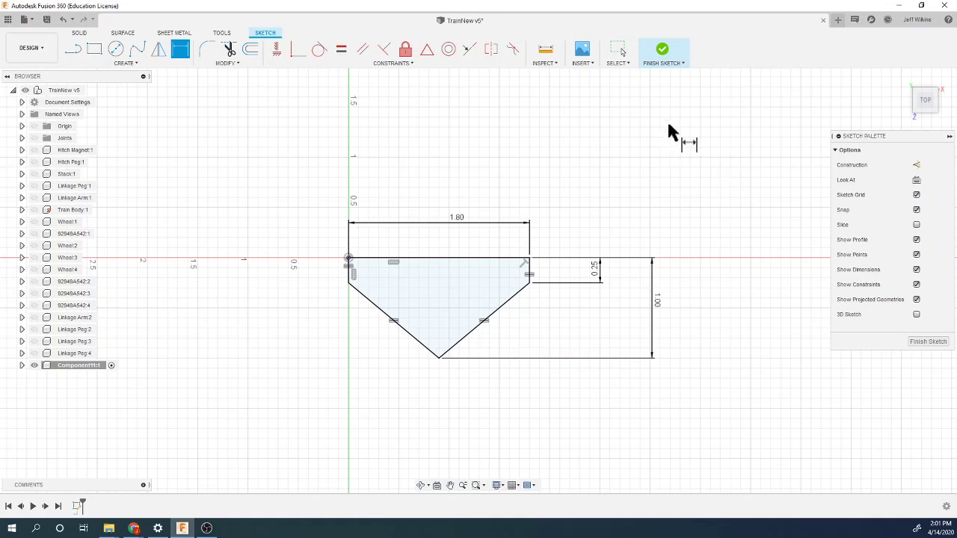
left_click(661, 53)
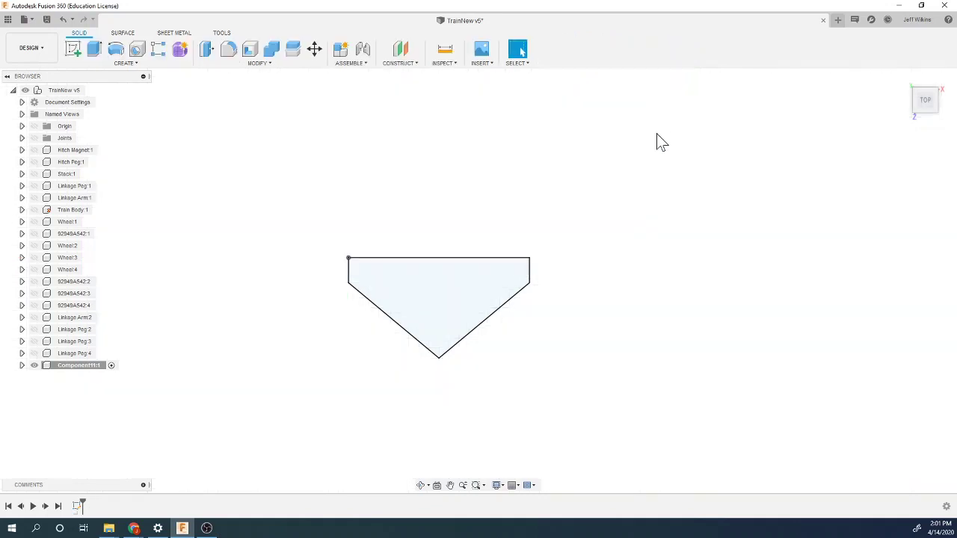
left_click(908, 87)
scroll(595, 285, "up", 1)
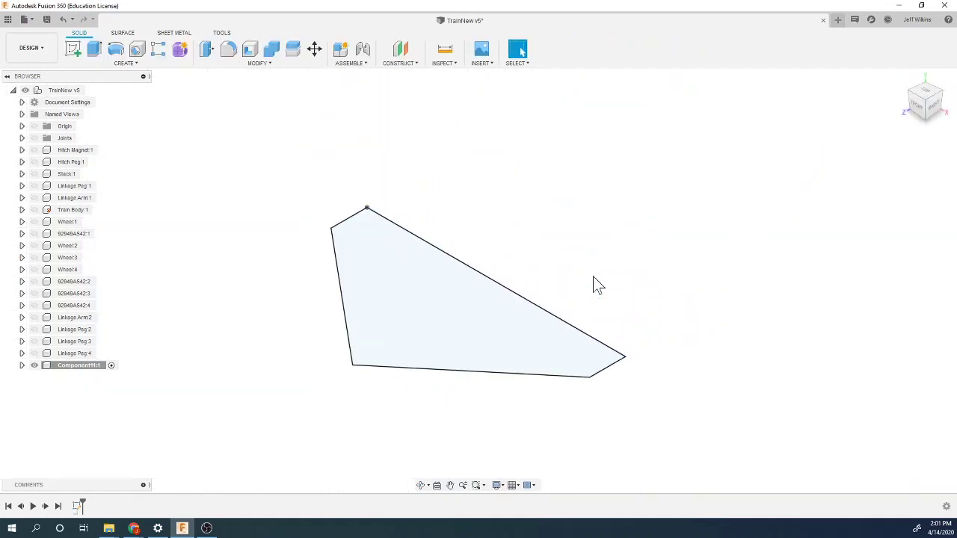
Create an offset construction plane 1 in above the five-sided profile.
left_click(399, 56)
left_click(398, 261)
left_click_drag(422, 316, 424, 149)
left_click(896, 208)
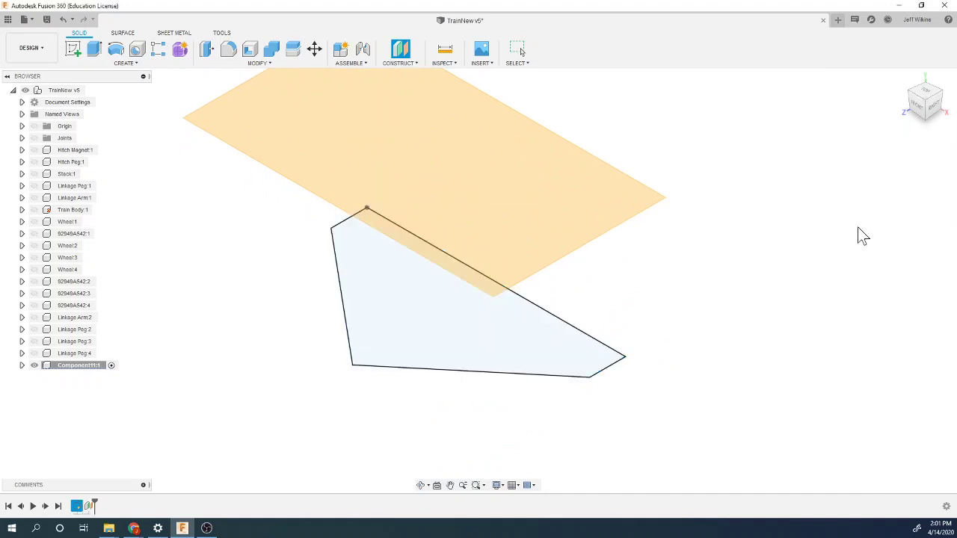
Sketch a smaller closed five-sided pointed outline on the offset plane, inside the lower profile, with its top edge along the profile's top edge.
left_click(72, 54)
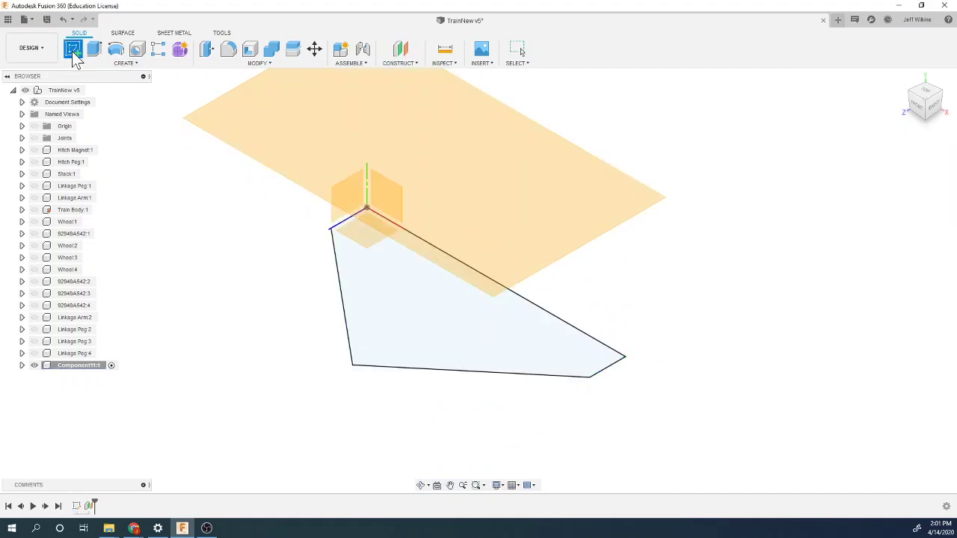
left_click(543, 258)
scroll(261, 224, "up", 5)
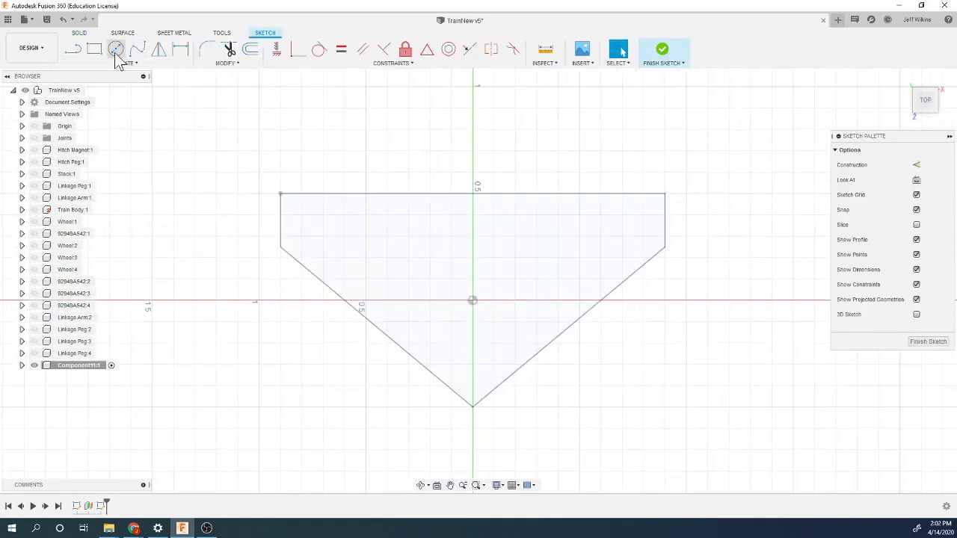
left_click(72, 50)
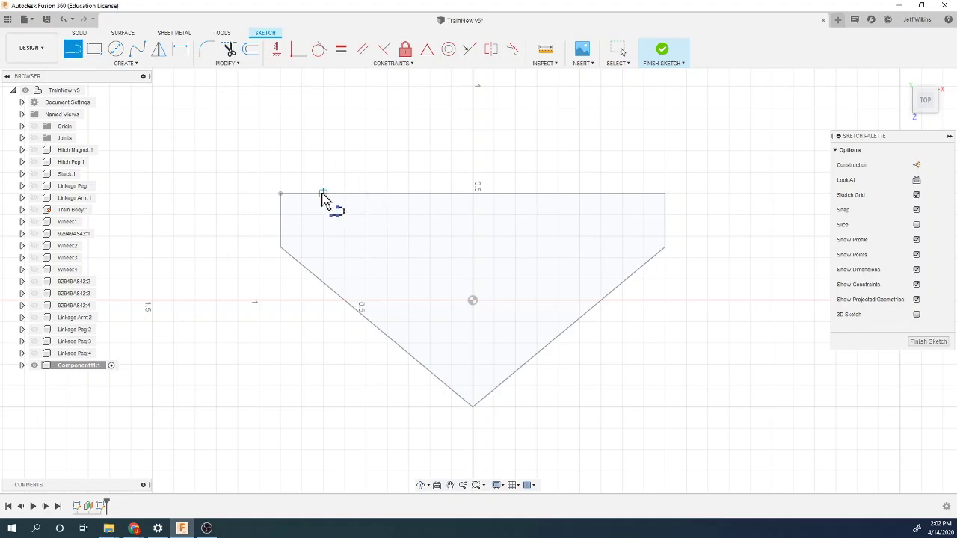
left_click(617, 194)
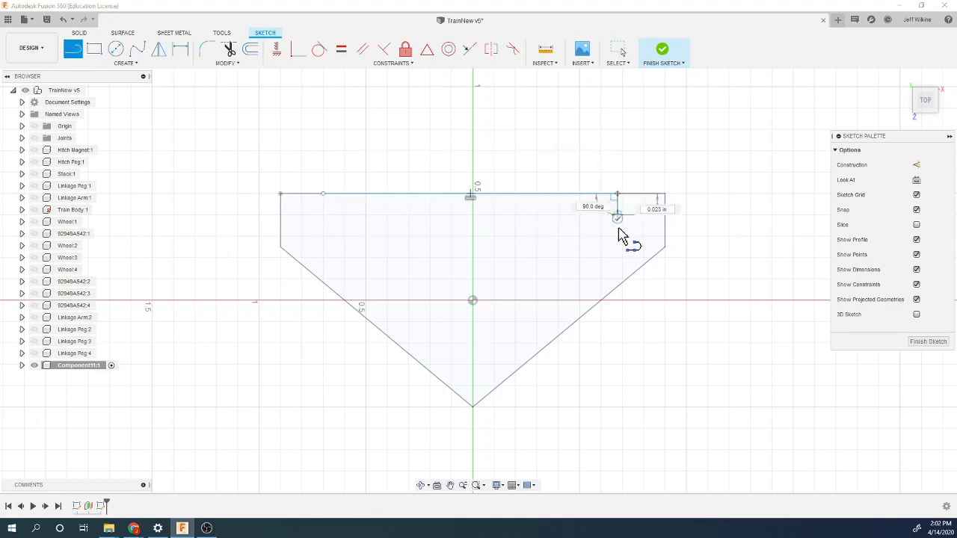
left_click(618, 251)
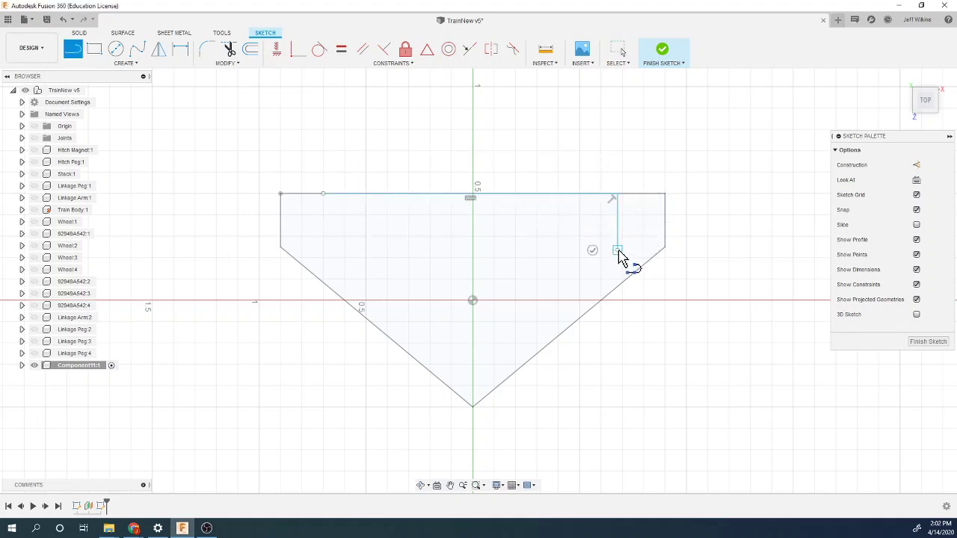
left_click(471, 356)
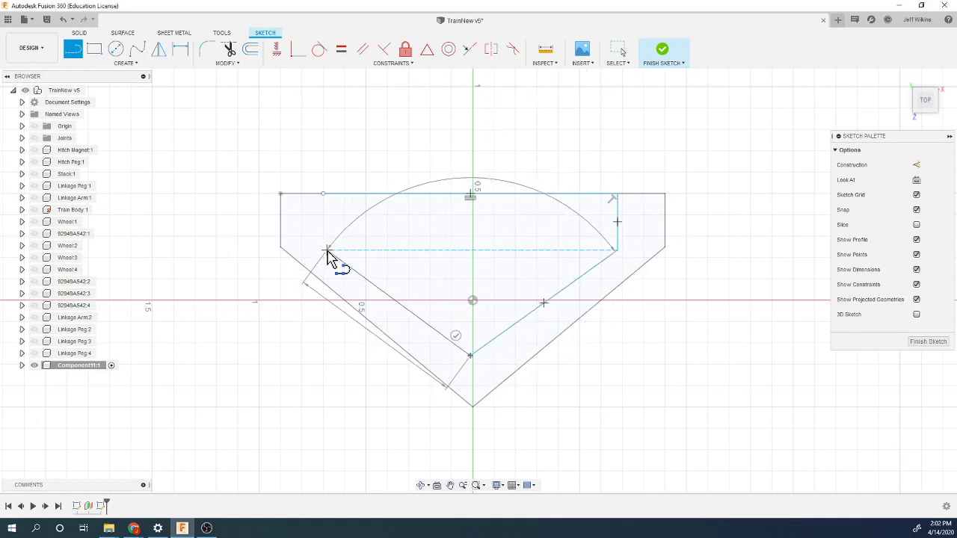
left_click(327, 252)
left_click(323, 194)
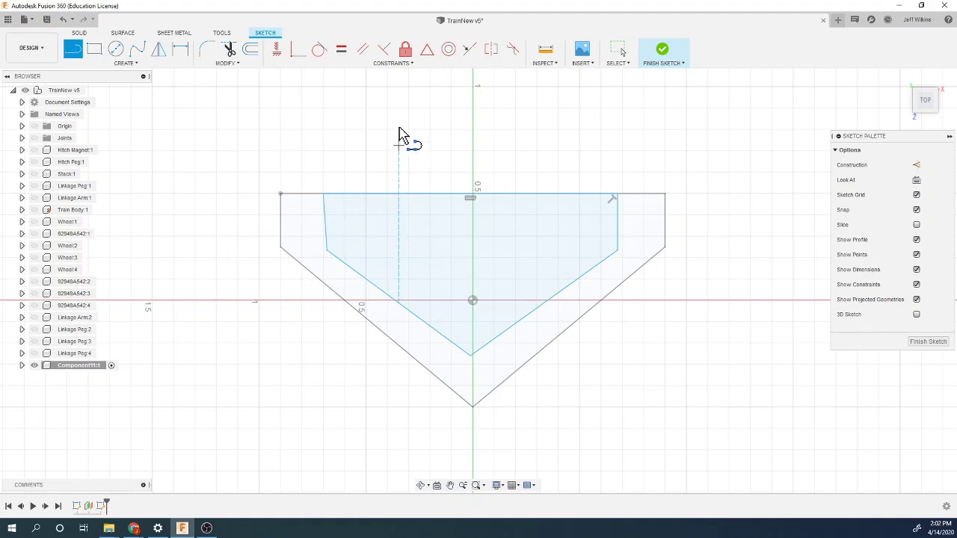
Make the inner outline's left side perpendicular to its top edge.
left_click(384, 49)
left_click(327, 220)
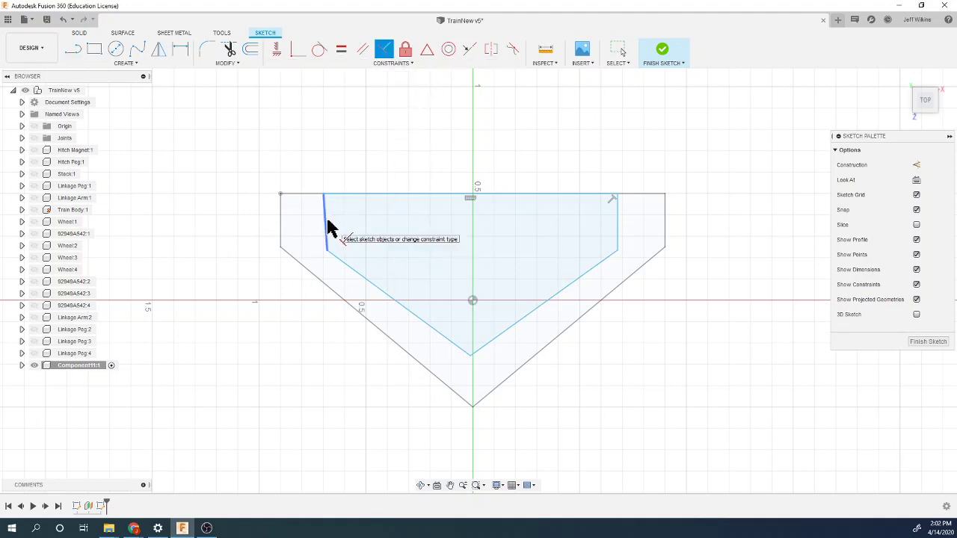
left_click(353, 198)
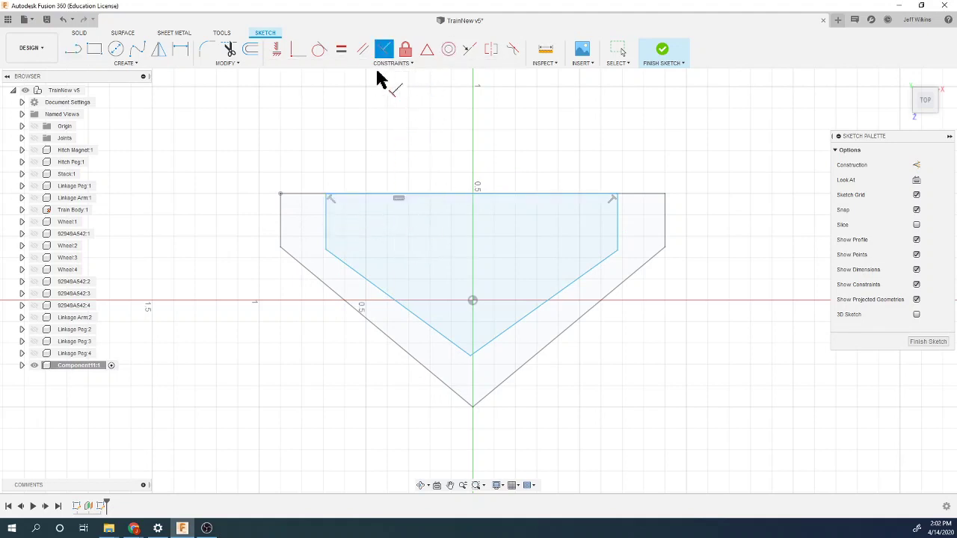
Apply Equal constraints between the inner outline's two short vertical sides and between its two slanted edges.
left_click(341, 52)
left_click(327, 238)
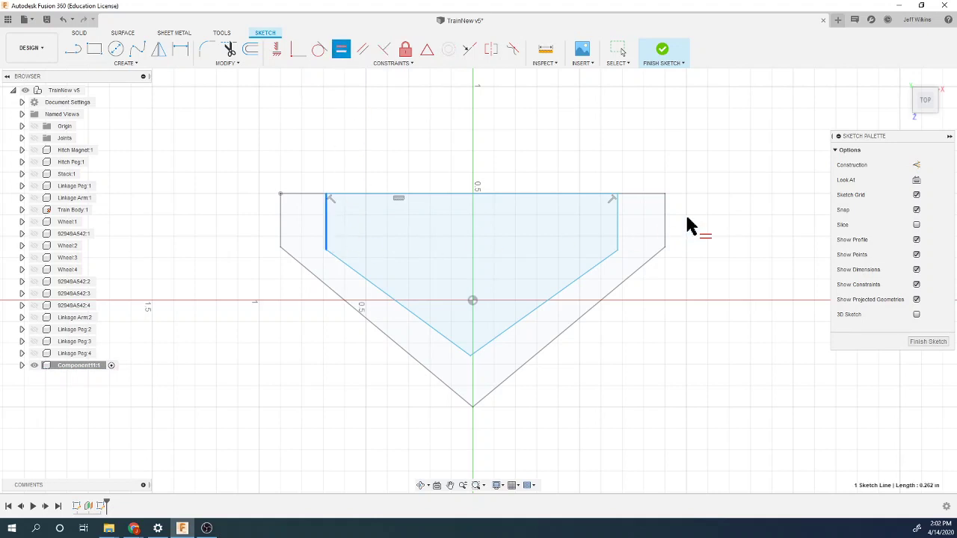
left_click(619, 232)
left_click(598, 275)
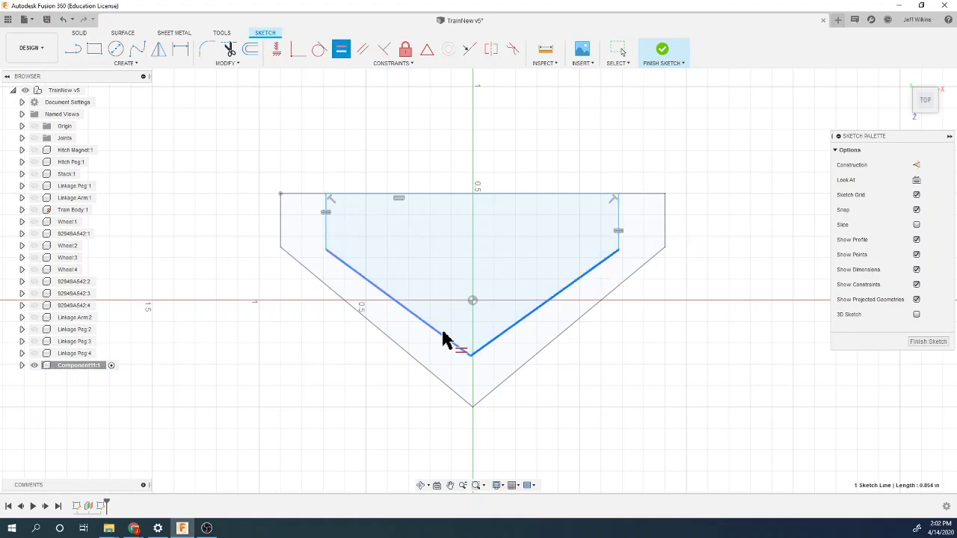
left_click(445, 337)
Dimension the inner outline's top edge to 1.2 in and its right vertical side to 0.25 in.
key("d")
left_click(447, 196)
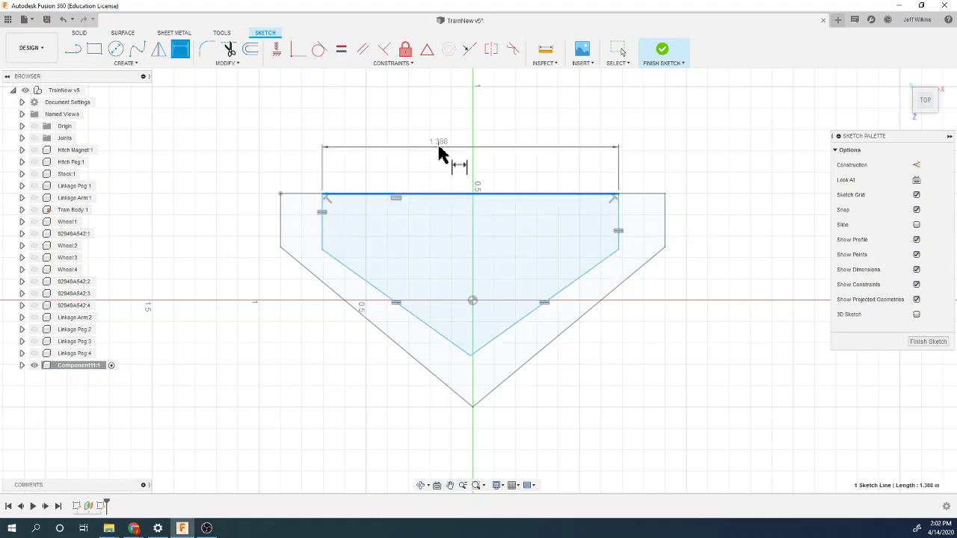
left_click(439, 149)
type("1.2")
key("Return")
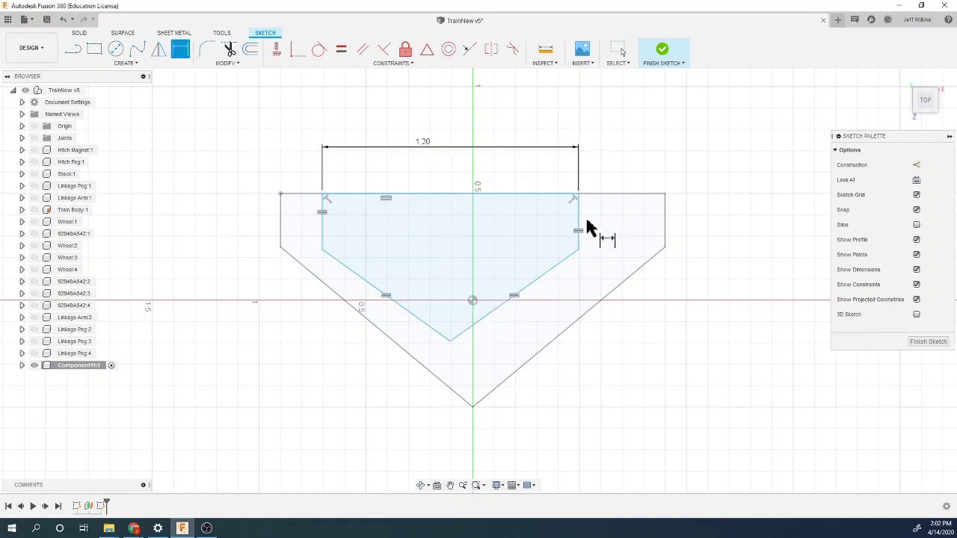
left_click(582, 228)
left_click(739, 236)
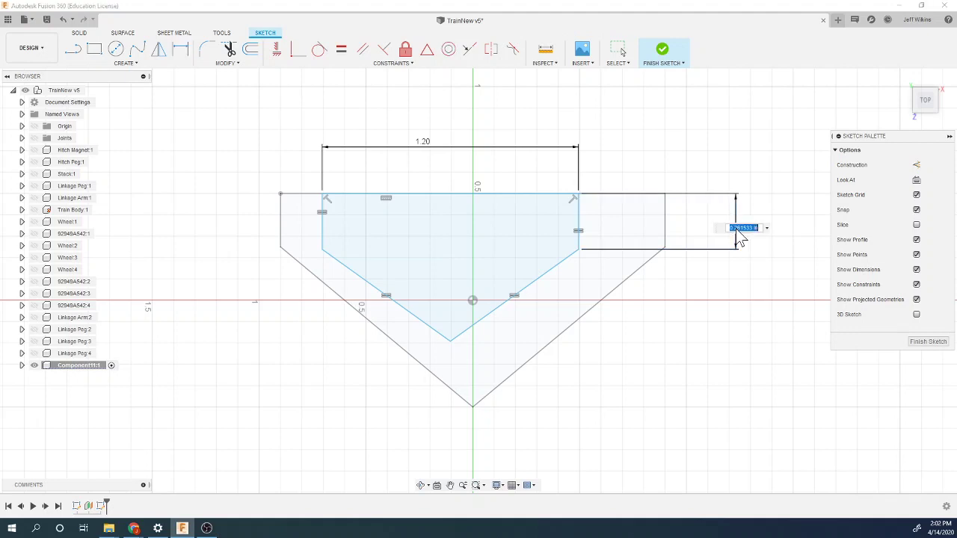
type(".25")
key("Return")
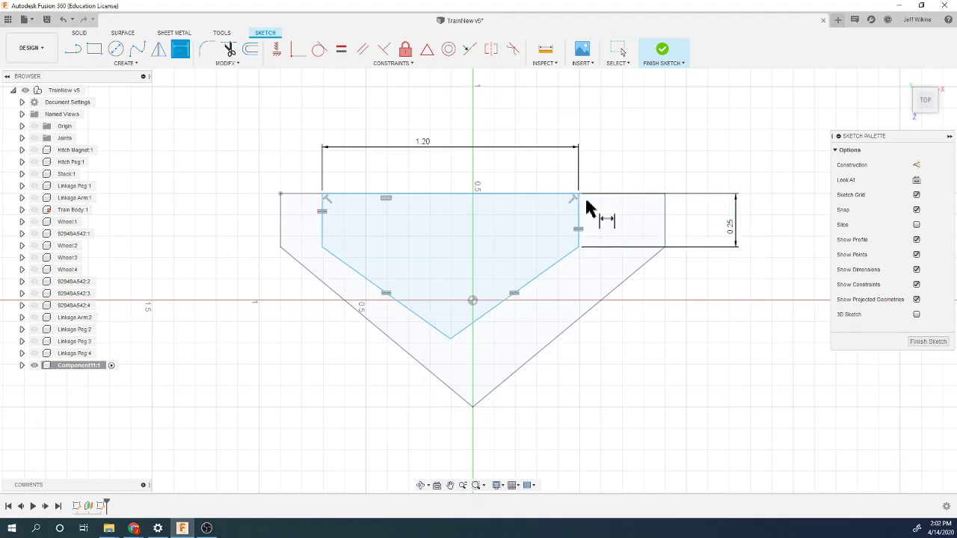
Dimension the distance from the inner outline's top edge to its lower tip as 0.75 in.
left_click(539, 194)
left_click(450, 338)
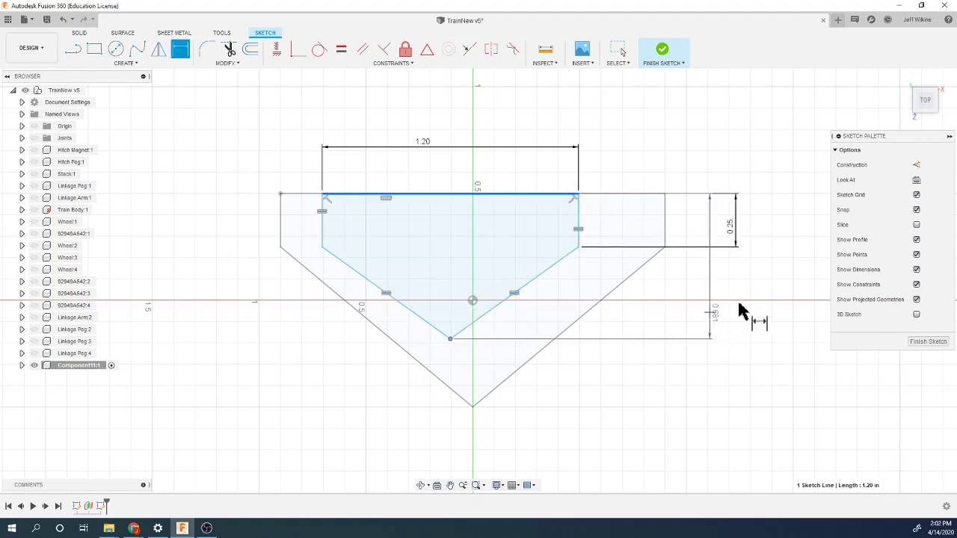
left_click(805, 303)
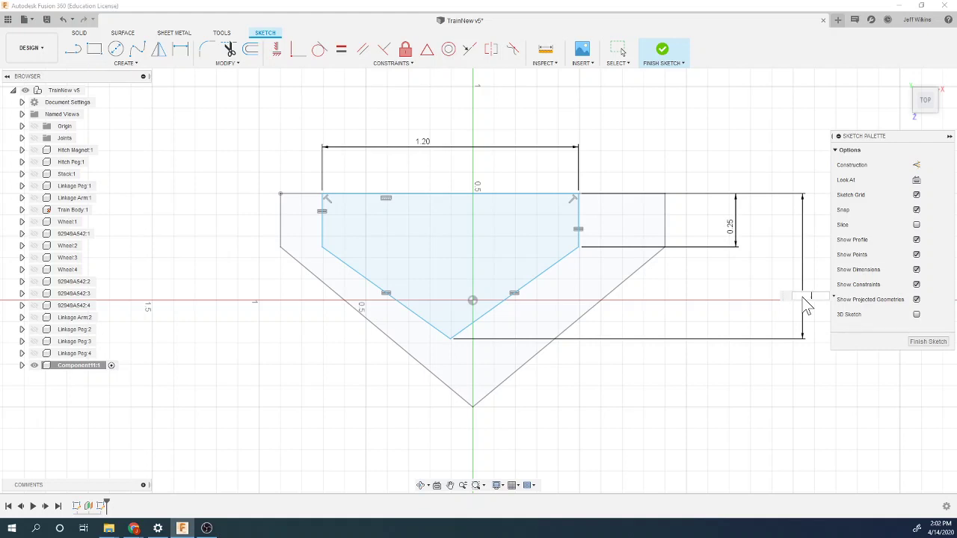
type(".75")
key("Return")
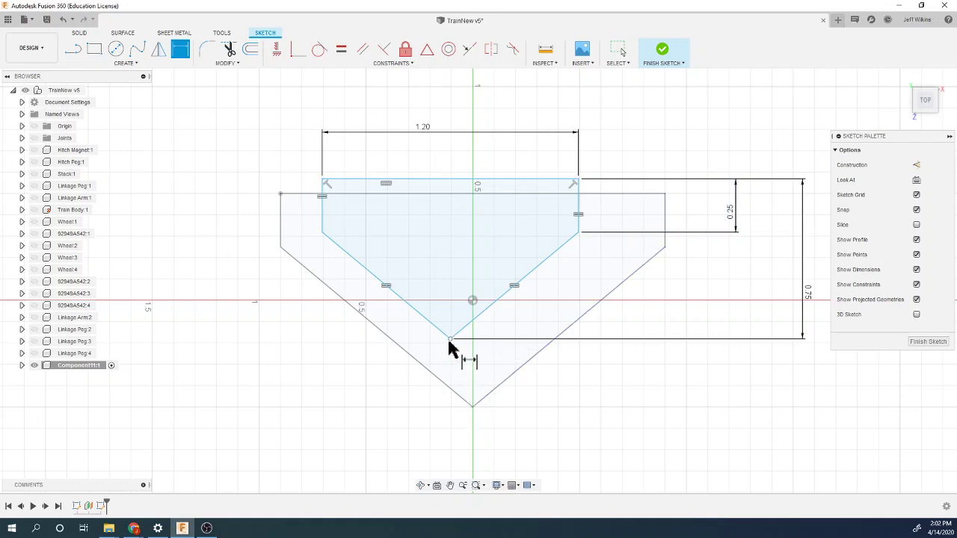
Align the two lower tips vertically, make the inner top edge collinear with the outer top edge, and finish the sketch.
left_click(274, 52)
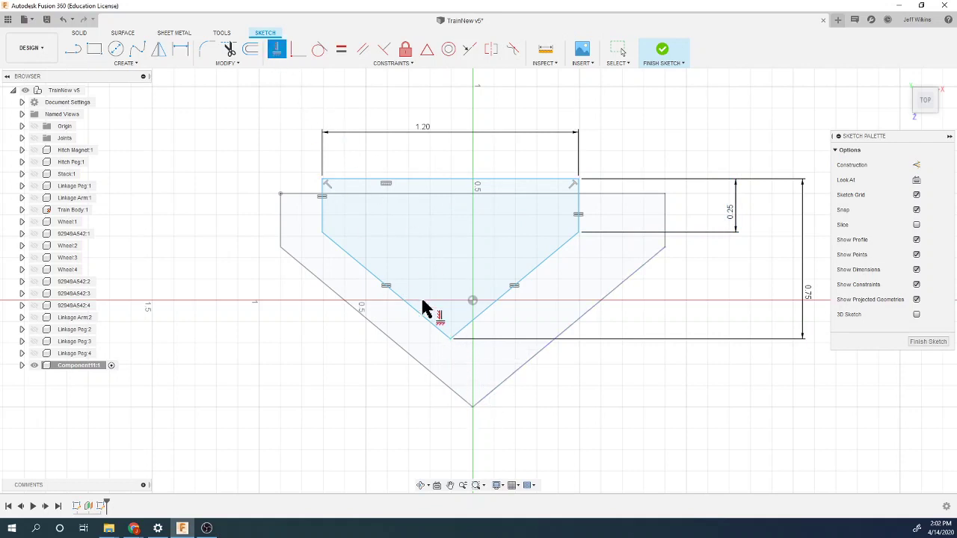
left_click(451, 340)
left_click(474, 408)
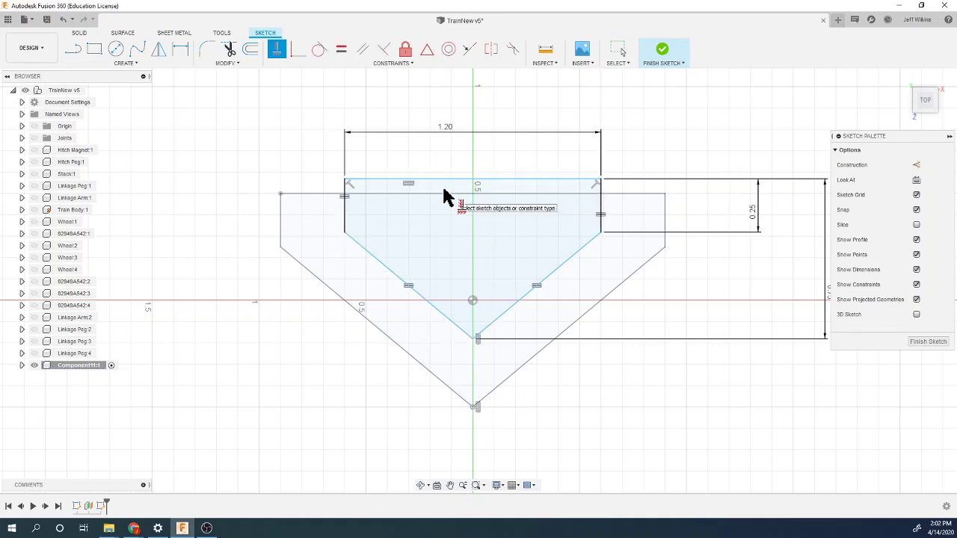
left_click(469, 50)
left_click(405, 181)
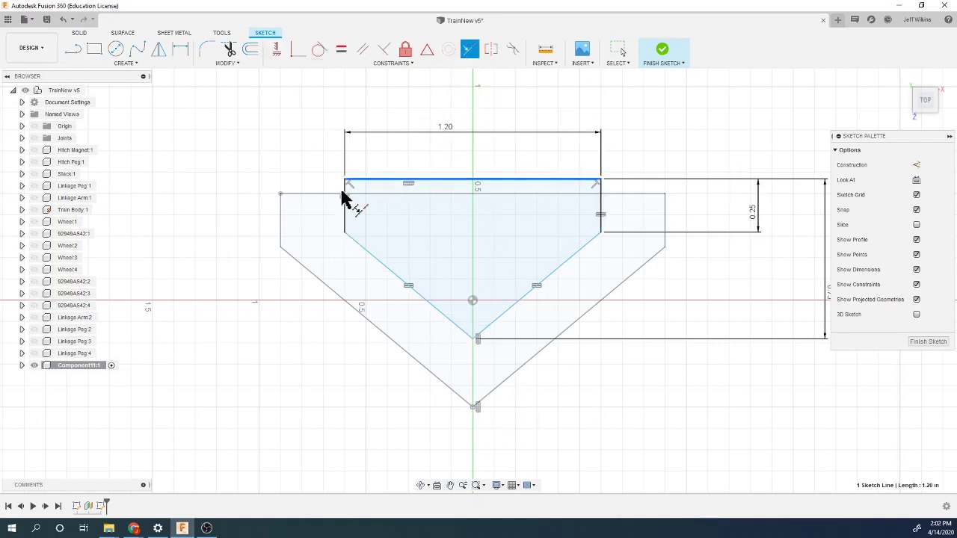
left_click(330, 193)
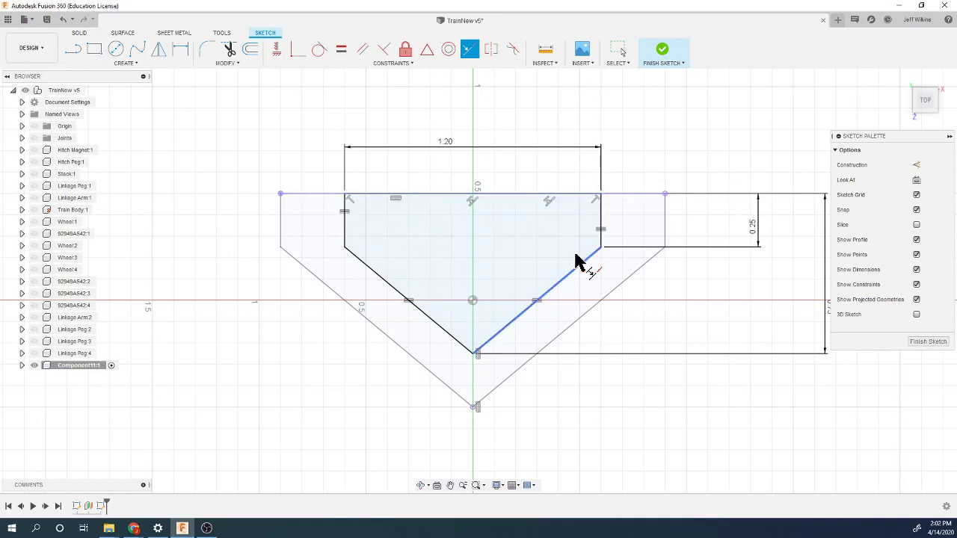
left_click(663, 53)
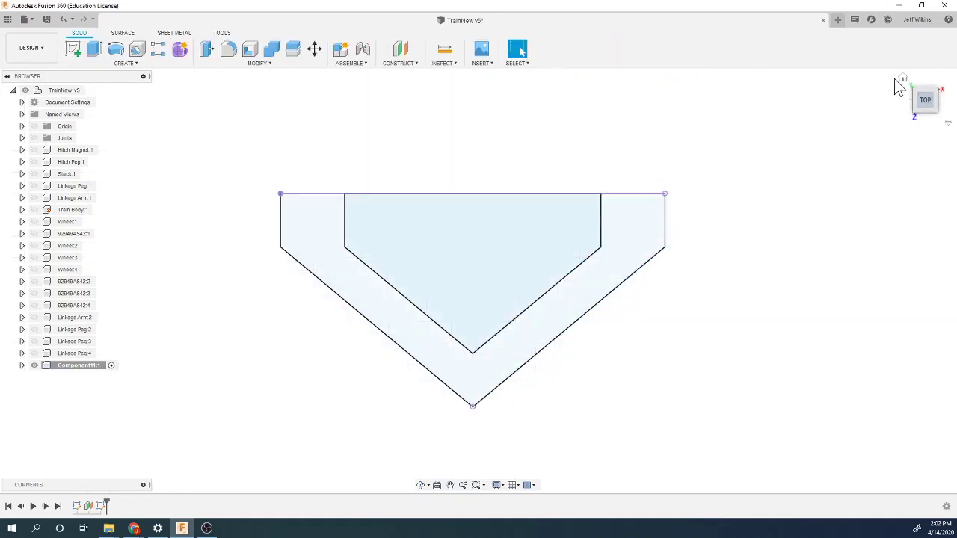
Loft a new body from the larger lower profile to the smaller profile on the offset plane.
left_click(904, 81)
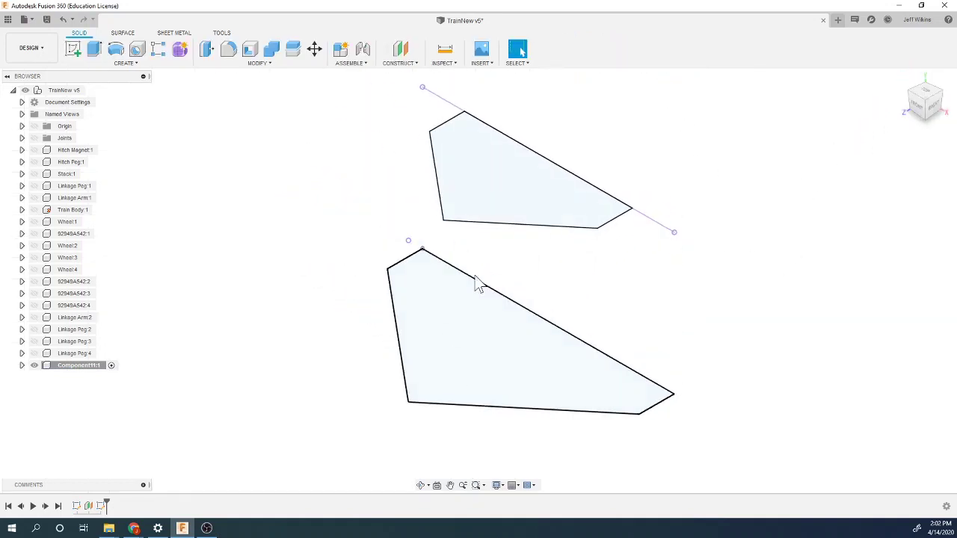
left_click(153, 65)
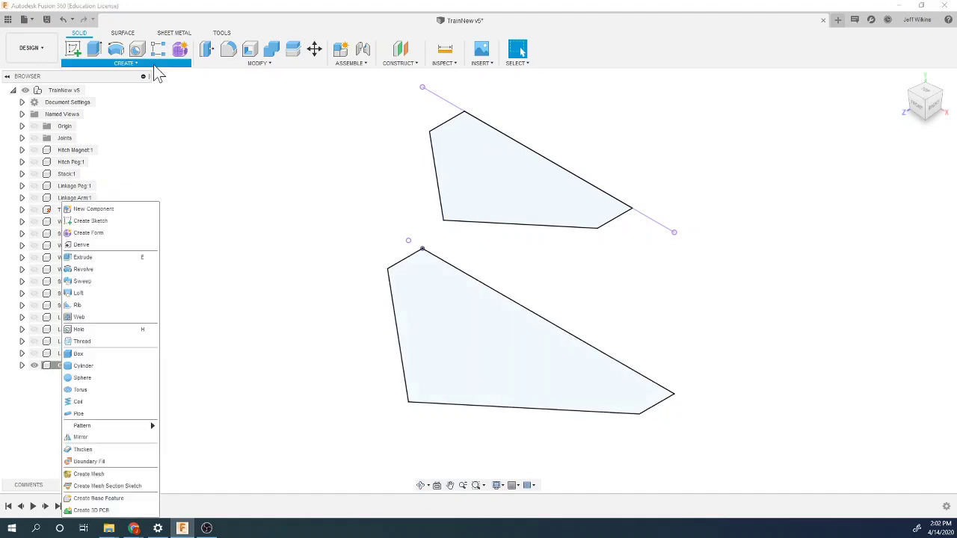
left_click(103, 298)
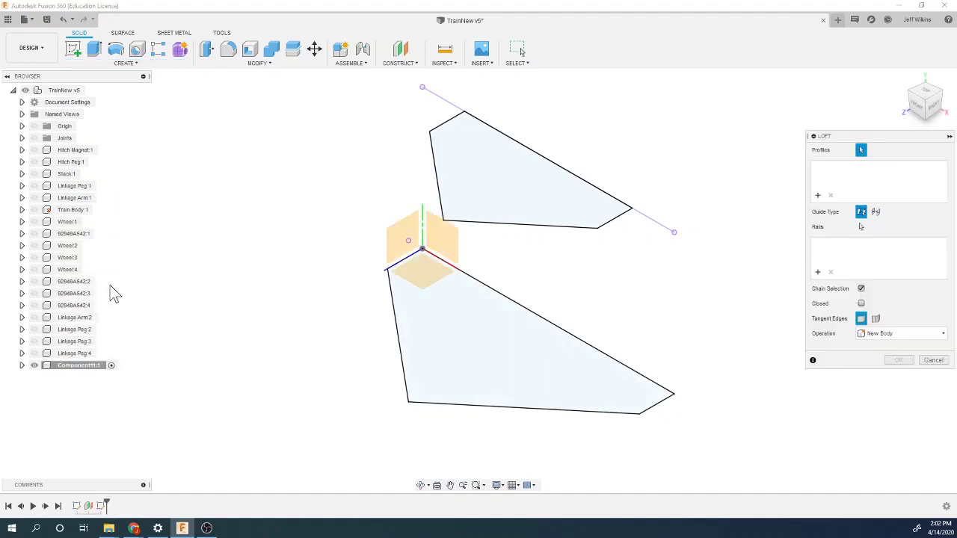
left_click(510, 349)
left_click(518, 217)
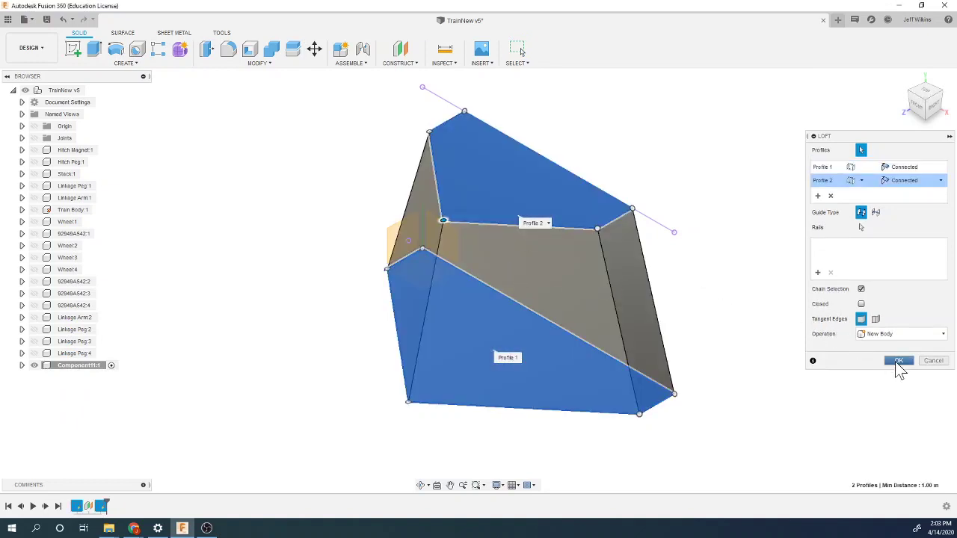
left_click(900, 362)
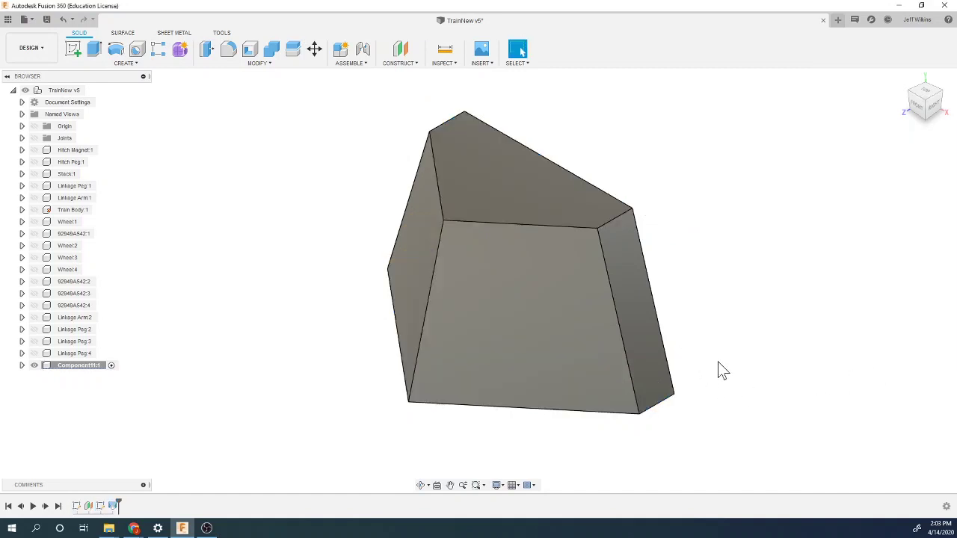
Examine the wall thickness and peg dimensions on the Cow Catcher drawing in Chrome and return to Fusion 360.
key("alt+Tab")
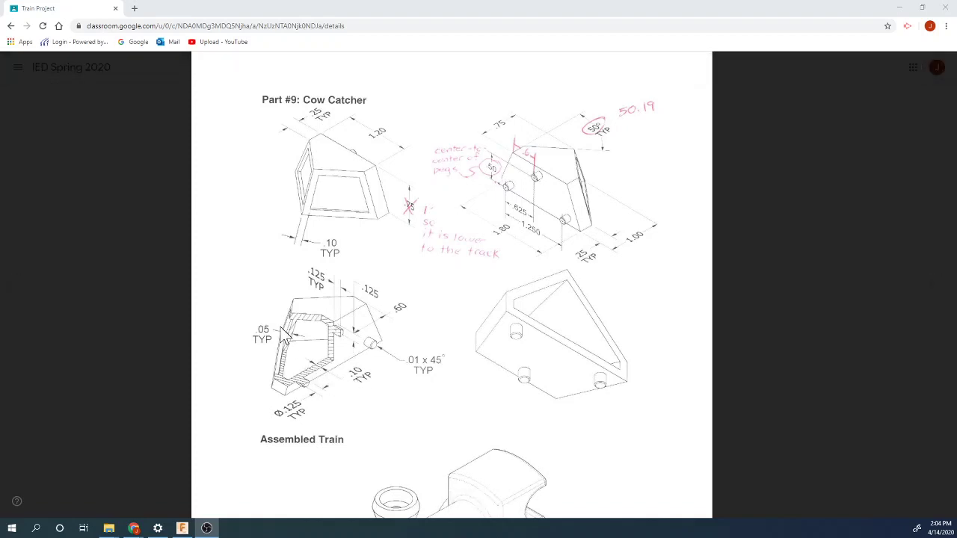
scroll(283, 336, "up", 3, "ctrl")
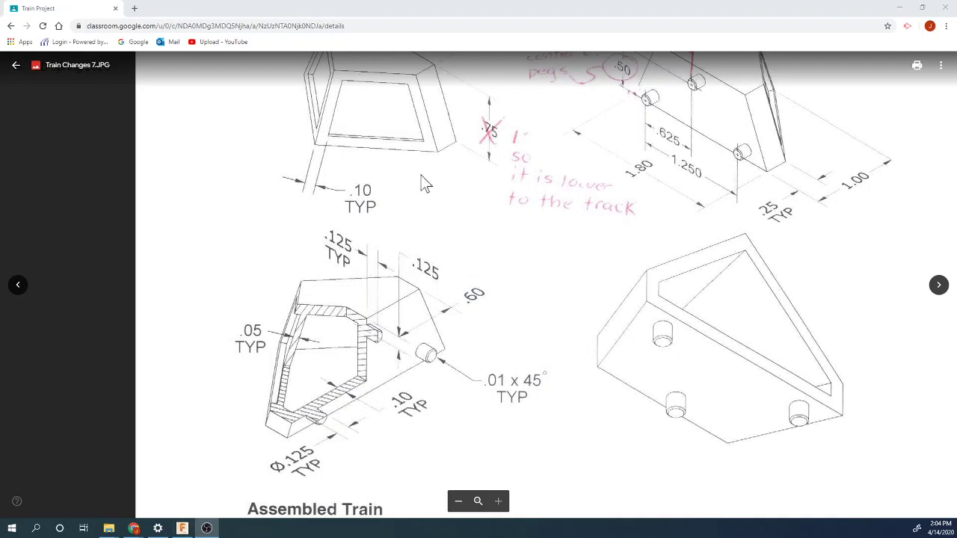
left_click(182, 529)
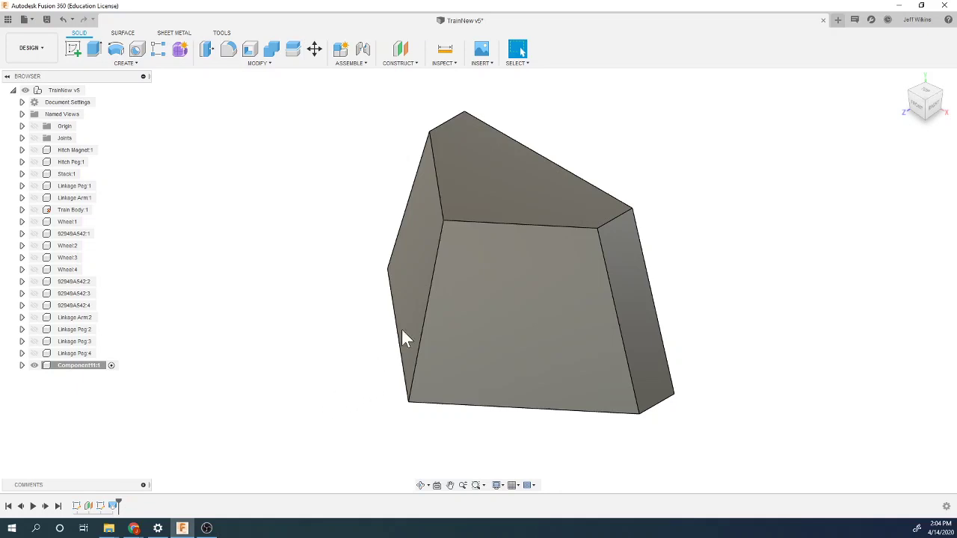
Set up a shell of the lofted body that opens the larger bottom face, with an inside thickness of 0.1 in.
left_click(251, 54)
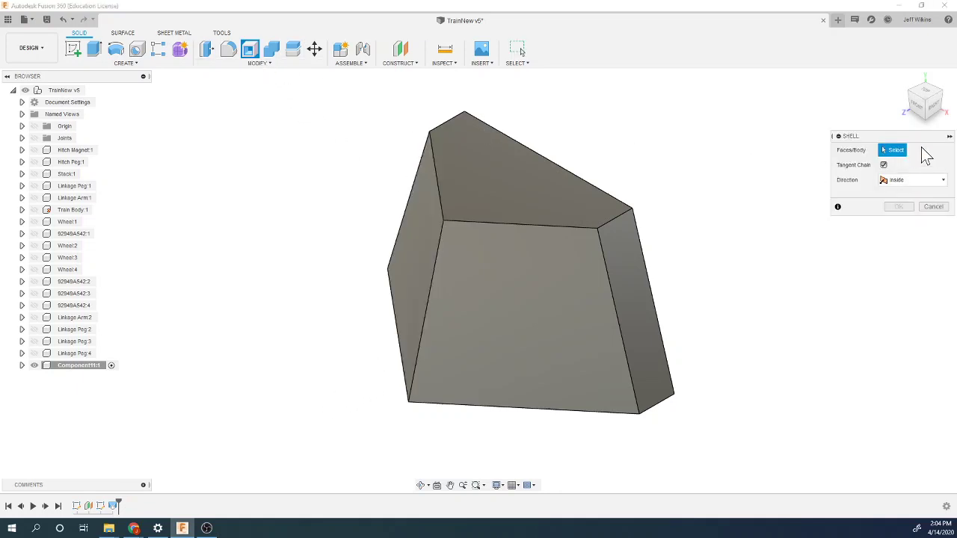
left_click_drag(932, 120, 926, 112)
middle_click_drag(479, 280, 801, 278, "shift")
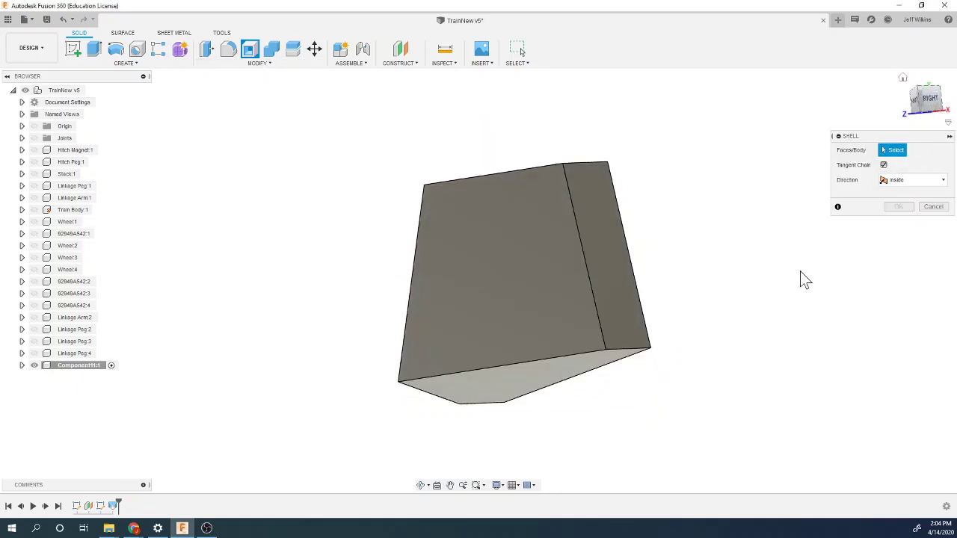
left_click(532, 393)
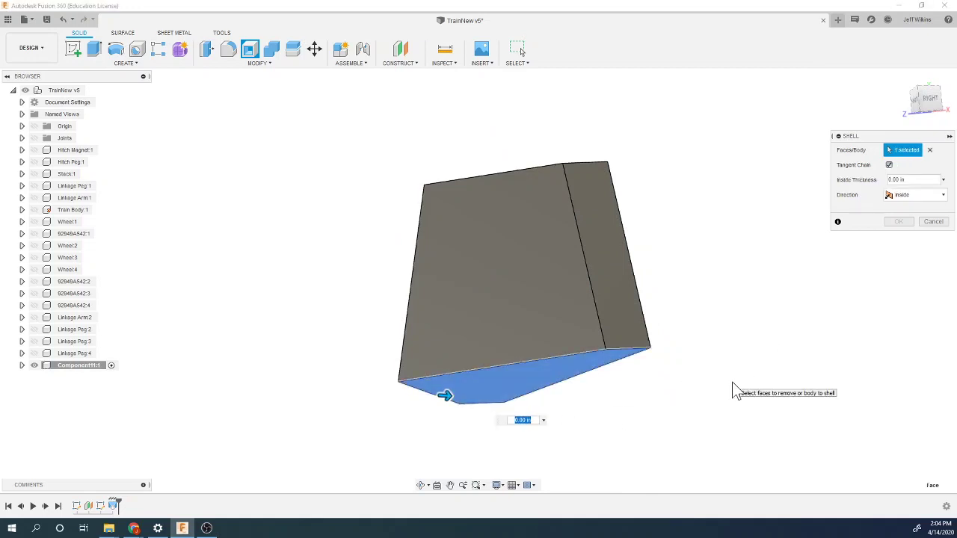
type(".1")
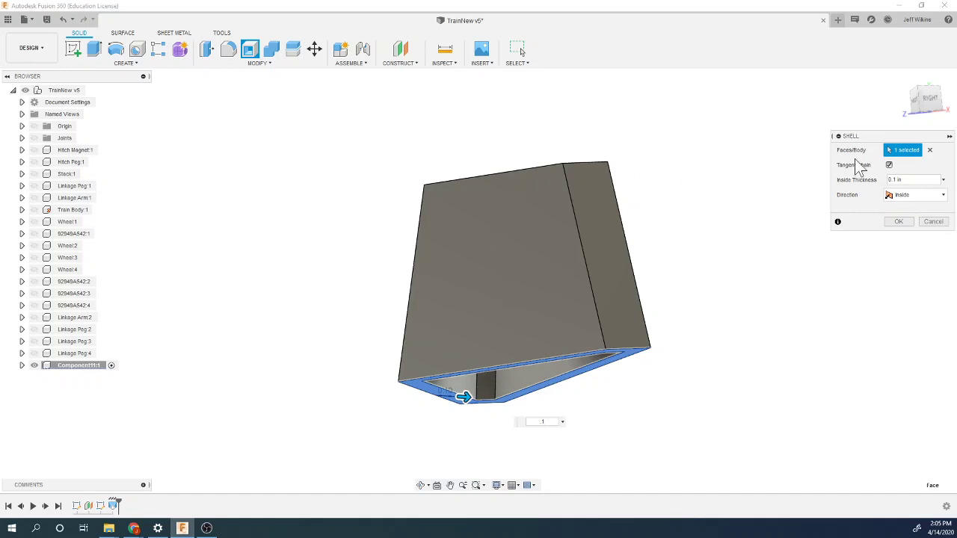
Try opening the smaller top face in the shell selection, restrict the opening to the larger bottom face, and complete the shell.
left_click(925, 108)
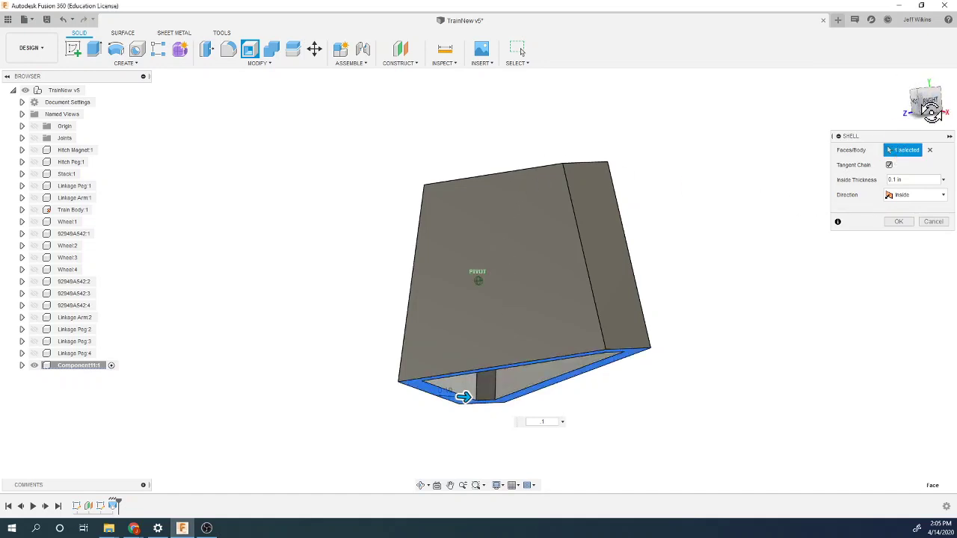
left_click(930, 150)
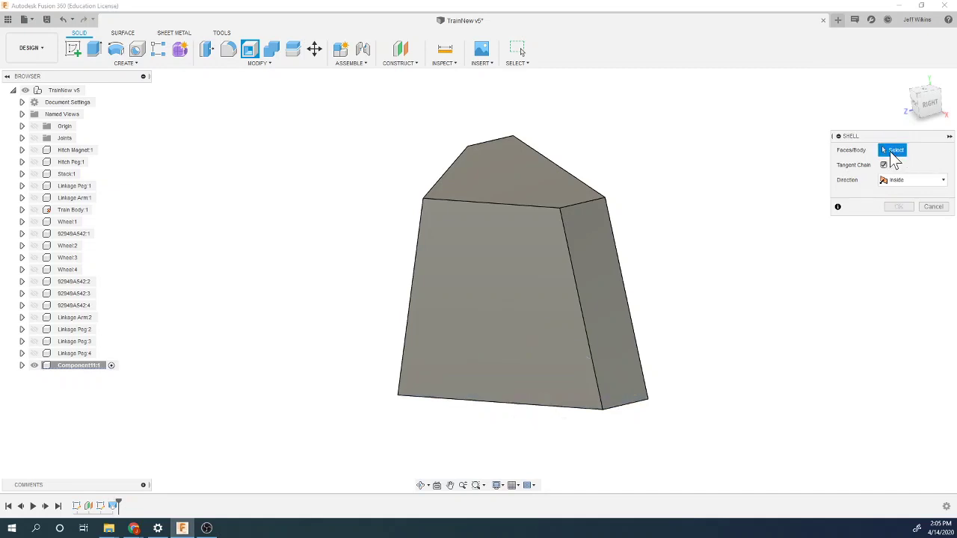
left_click(574, 174)
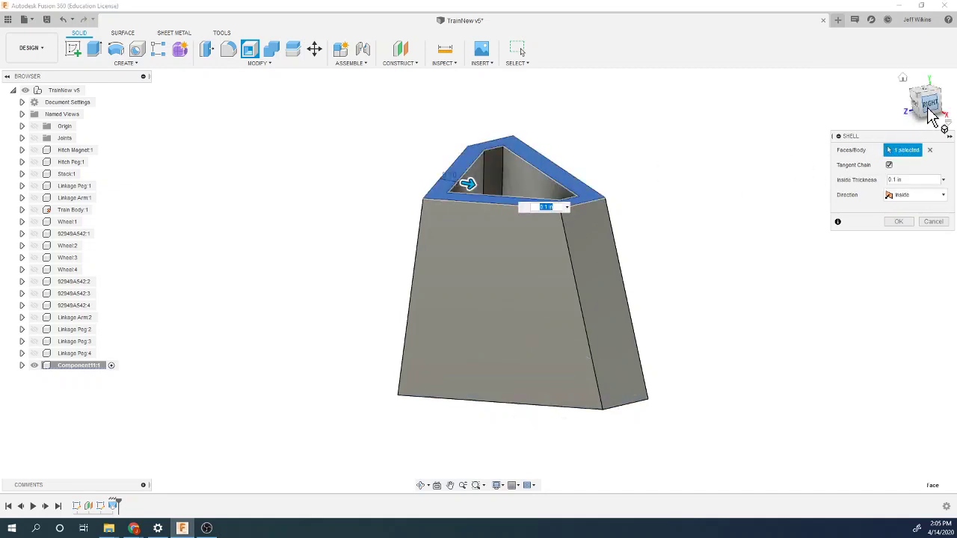
left_click_drag(923, 96, 898, 90)
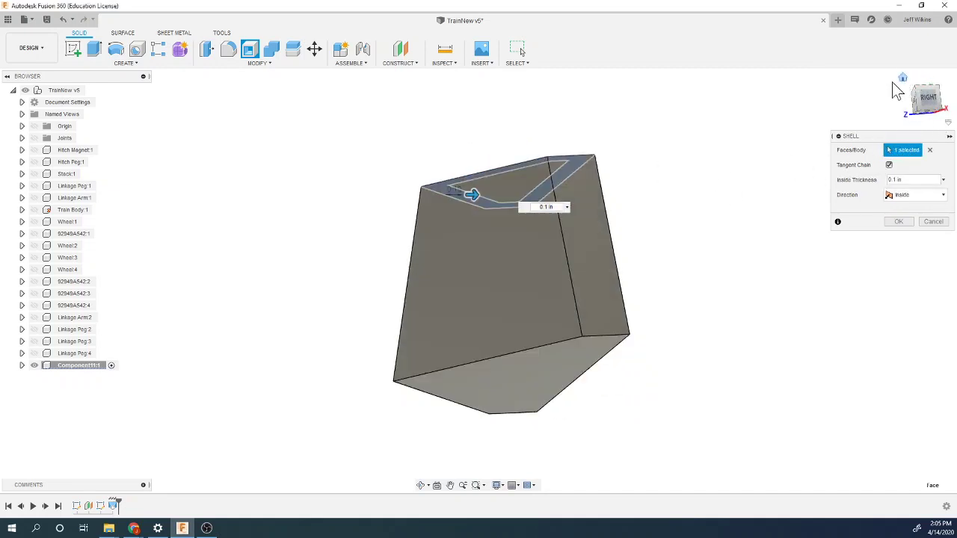
left_click(520, 386)
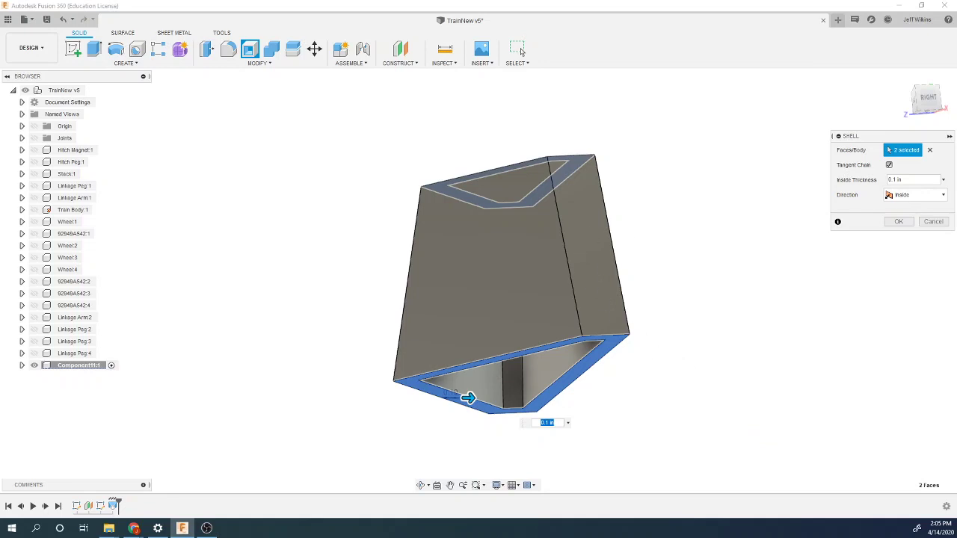
left_click(924, 103)
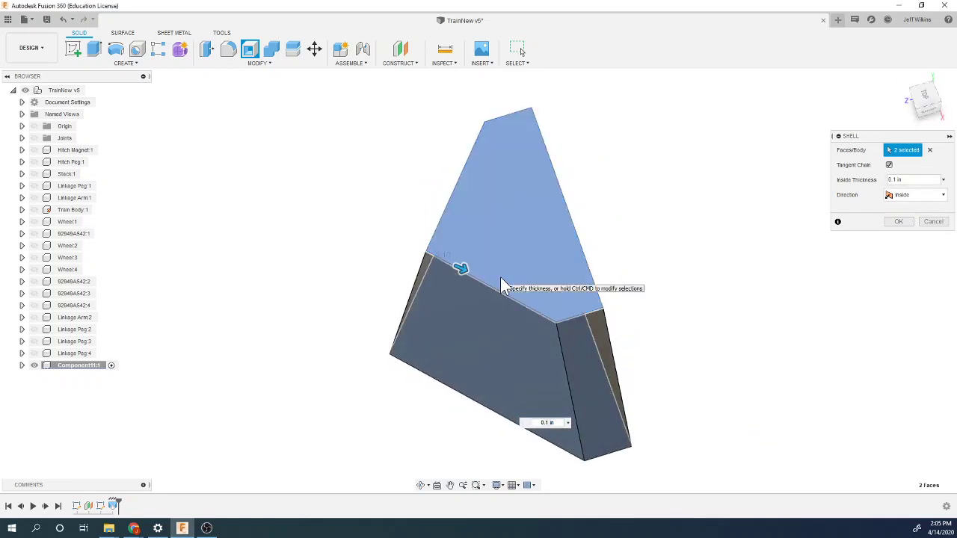
left_click(543, 300)
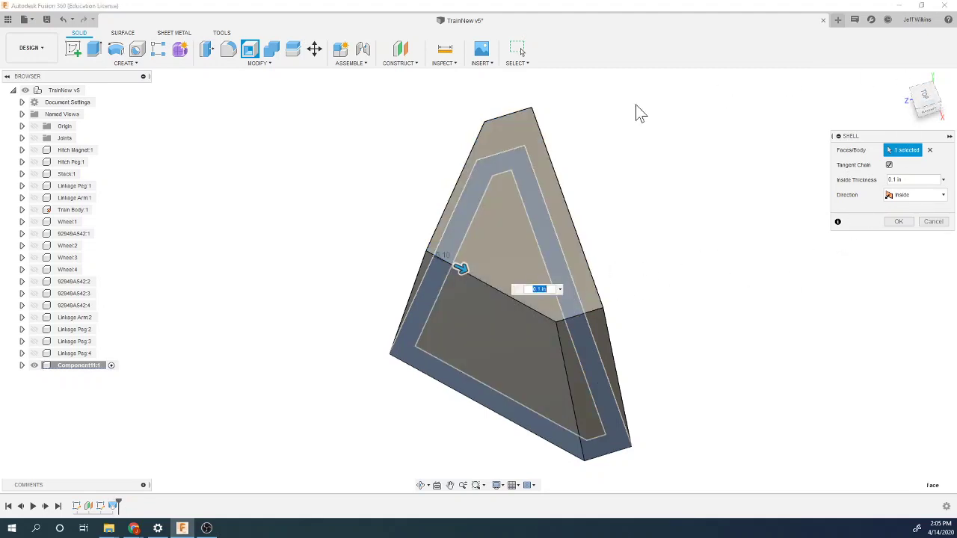
left_click(898, 221)
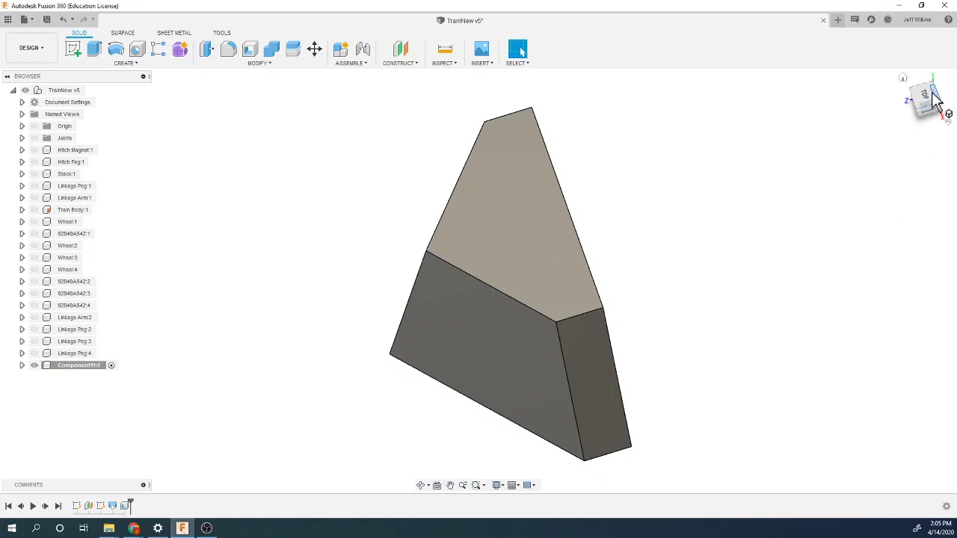
Start a sketch on the angled front-right face and offset its outline 0.1 in inward.
mouse_move(919, 95)
left_mouse_down()
mouse_move(927, 114)
mouse_move(899, 137)
left_mouse_up()
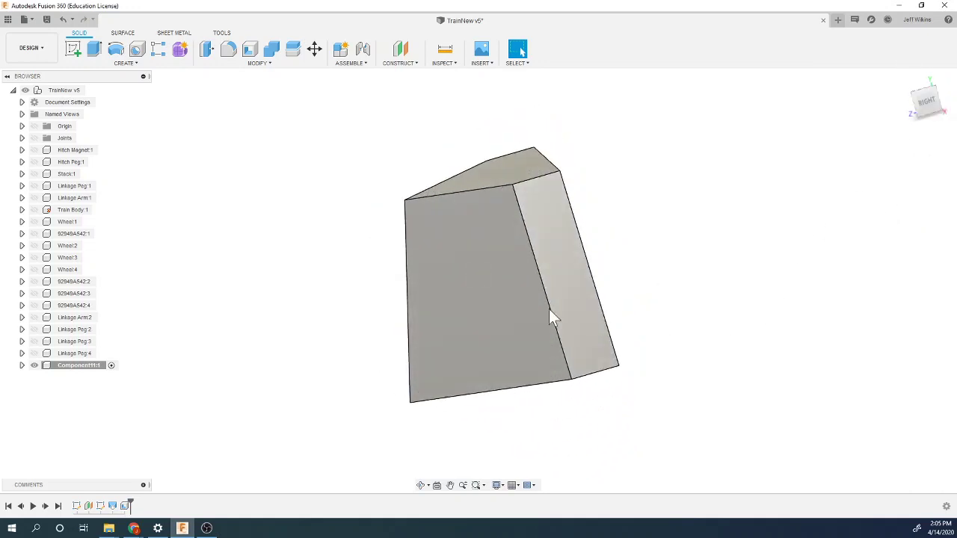
left_click(70, 50)
left_click(475, 317)
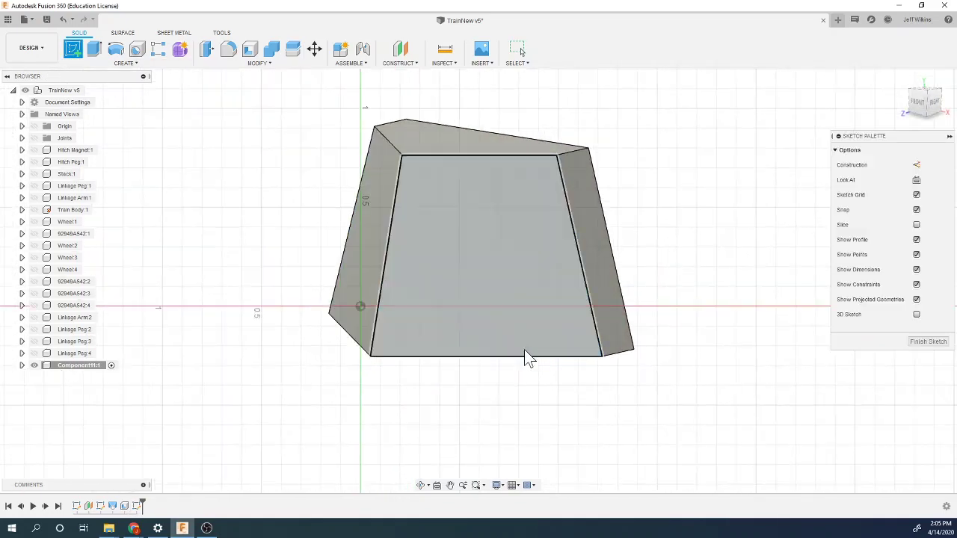
left_click(252, 50)
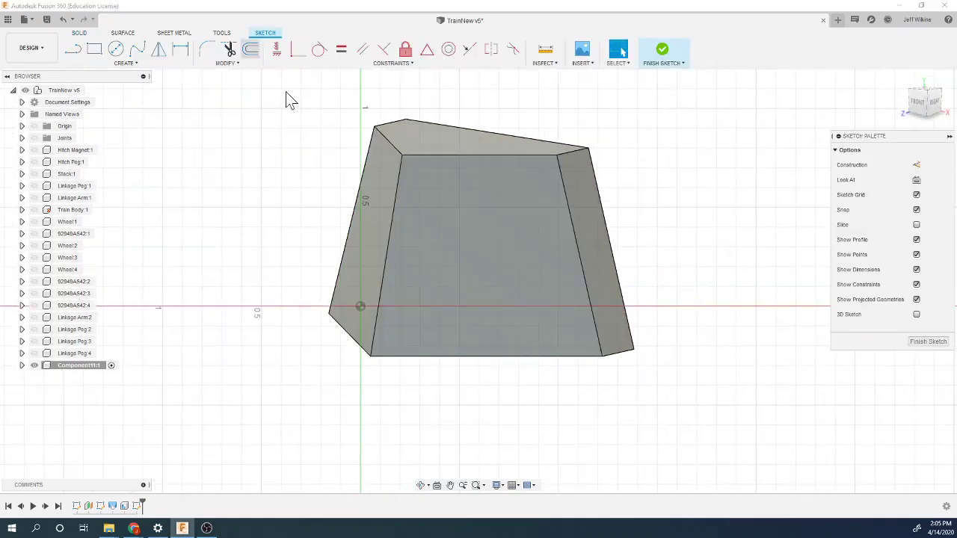
left_click(396, 196)
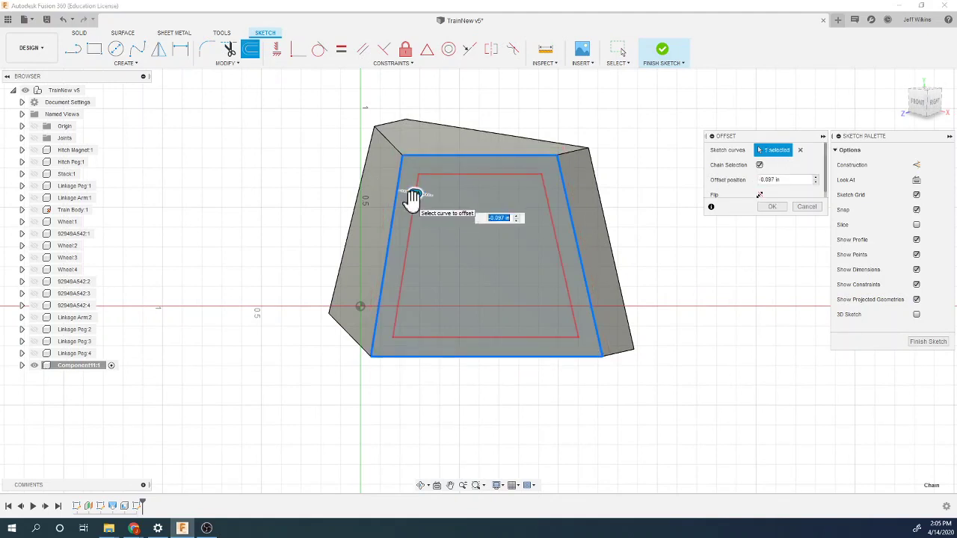
key("Return")
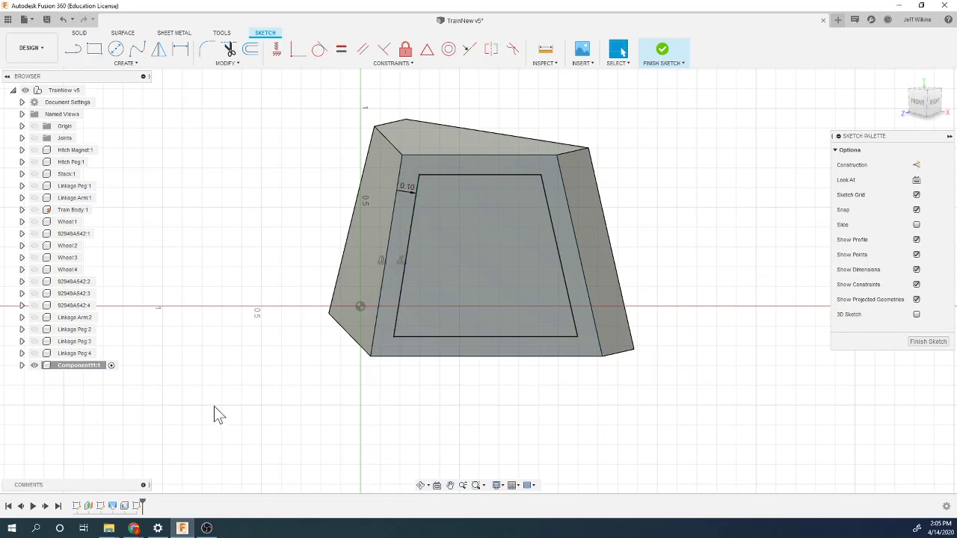
Consult the Cow Catcher drawing in Chrome, return to Fusion 360, and extrude-cut the inset profile into the front-right face as a shallow recess.
mouse_move(135, 529)
left_click(224, 498)
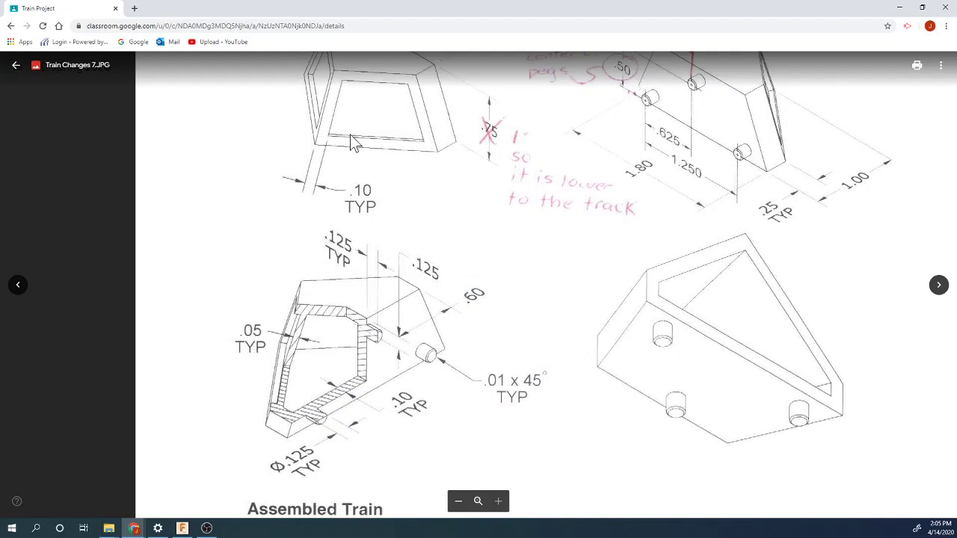
left_click(182, 529)
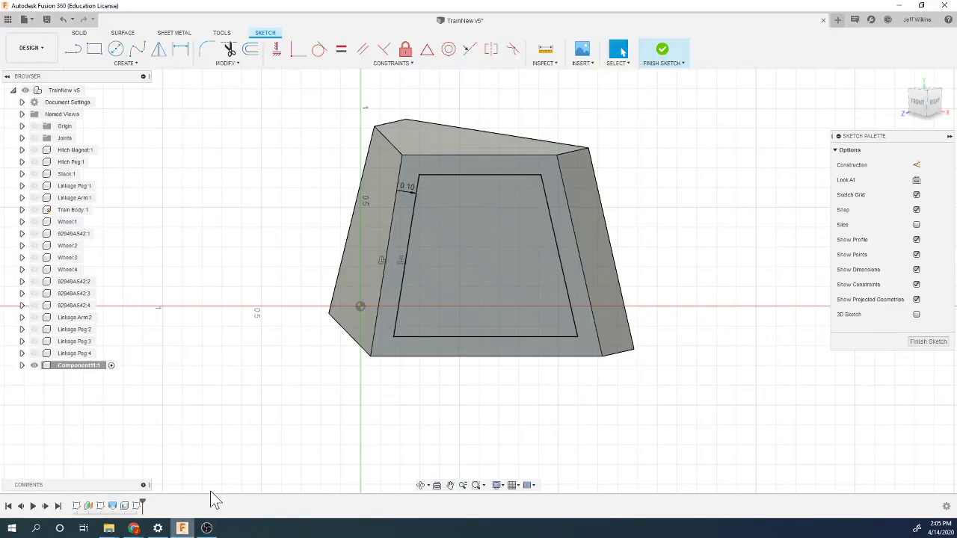
left_click(655, 49)
left_click(94, 50)
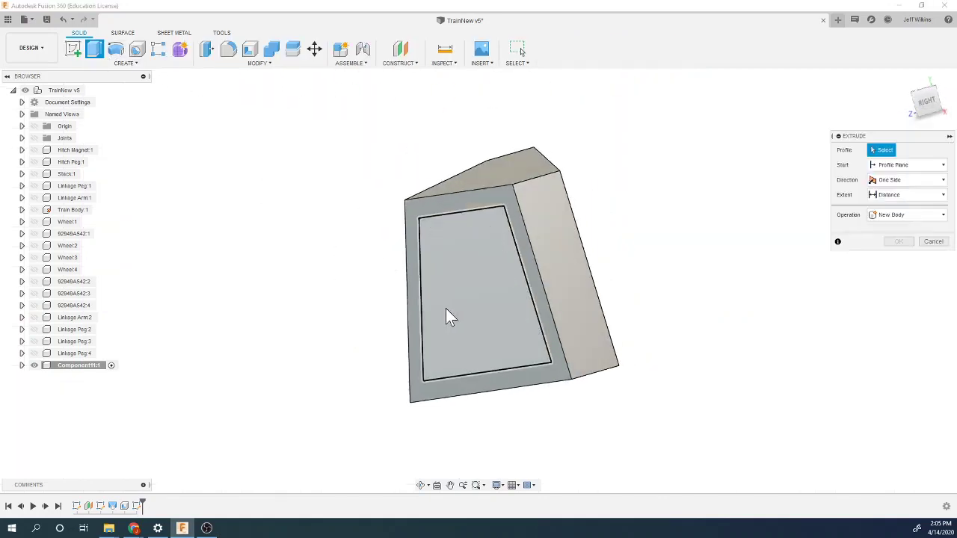
left_click(453, 315)
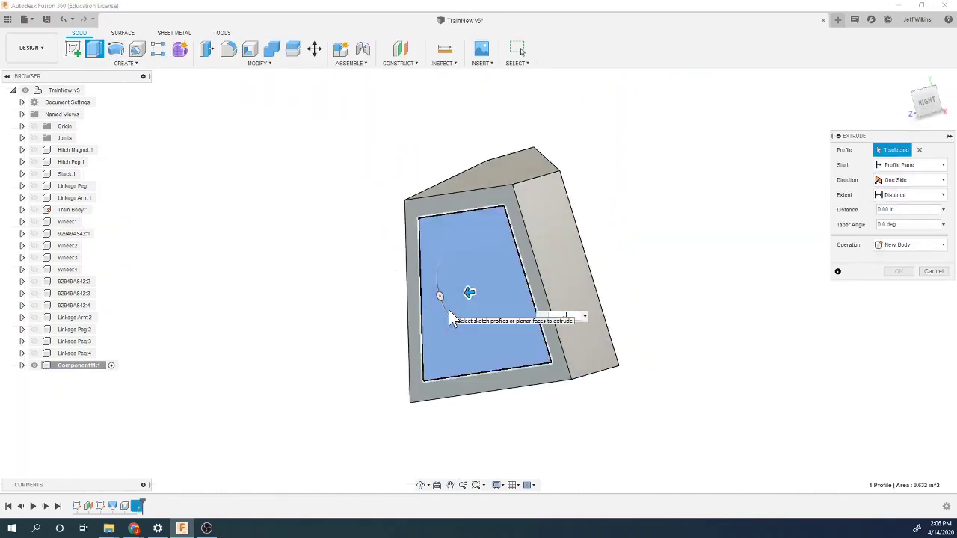
type("-.25")
key("Return")
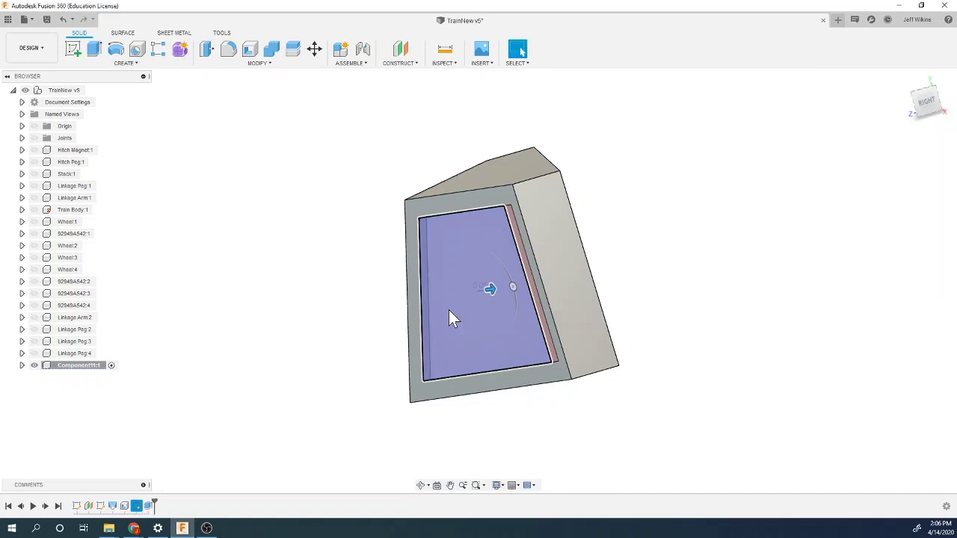
Recheck the recess dimensions in Chrome, return to Fusion 360, and sketch the angled front-left face's outline offset 0.1 in inward.
mouse_move(134, 528)
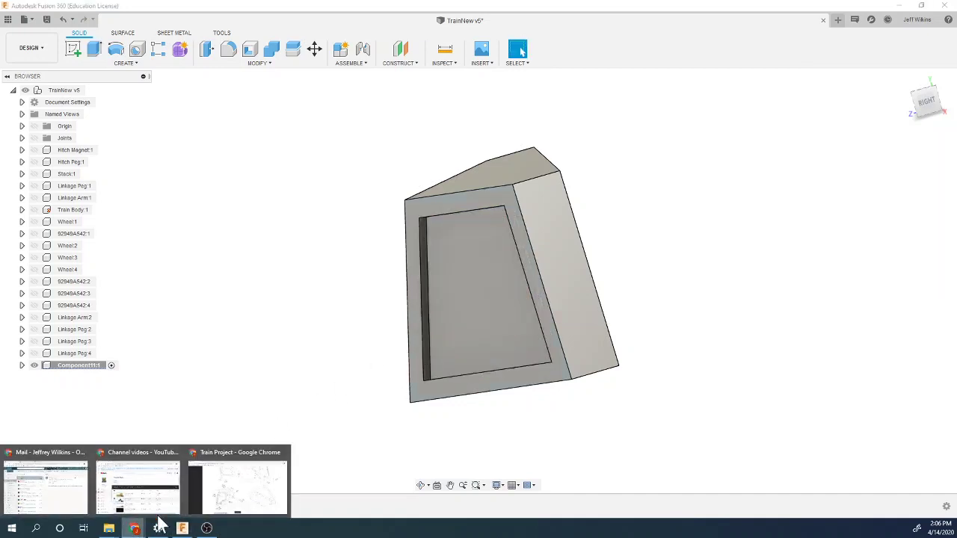
left_click(238, 479)
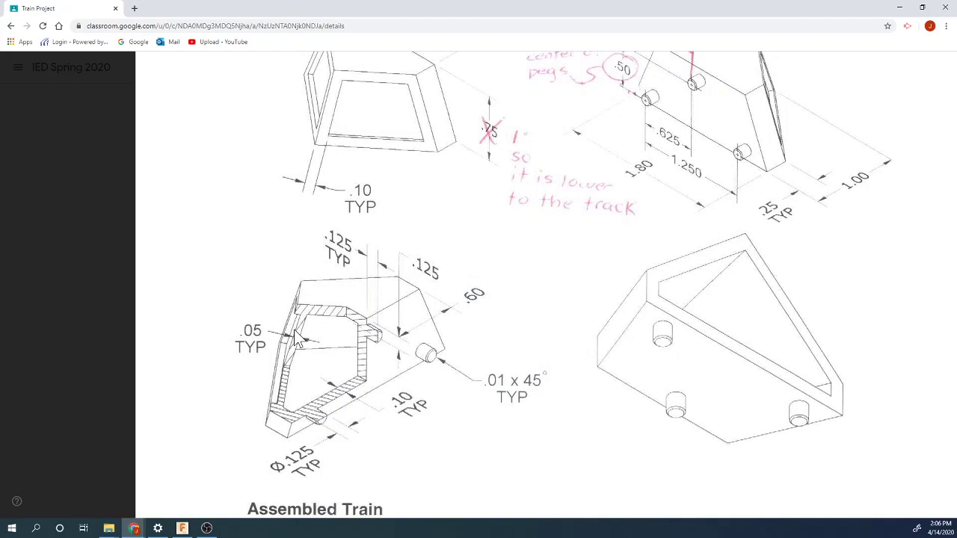
left_click(182, 529)
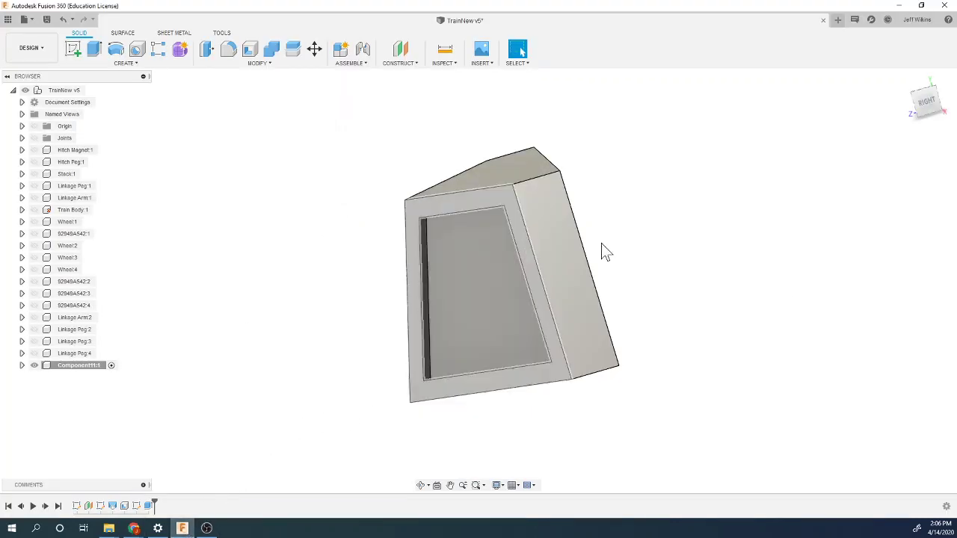
left_click_drag(926, 102, 911, 137)
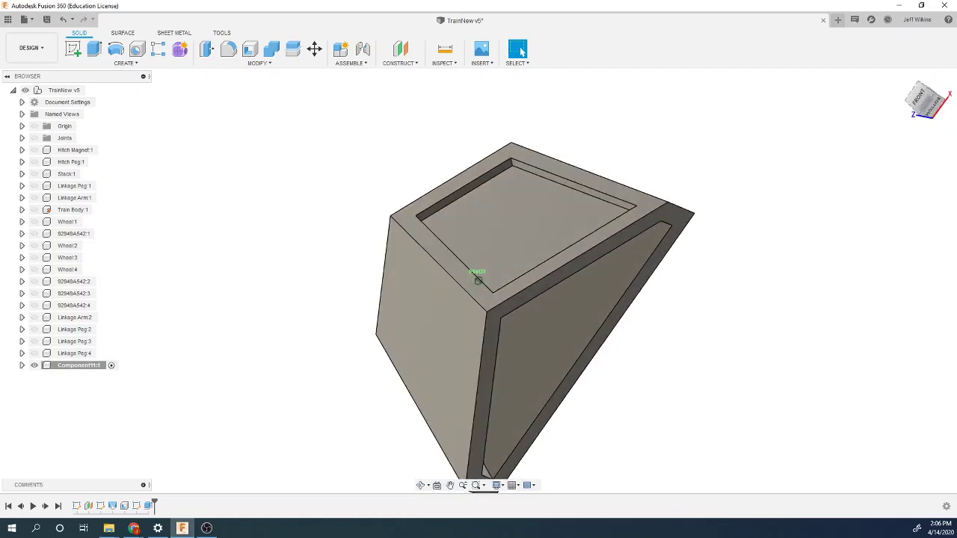
middle_click_drag(479, 278, 368, 257, "shift")
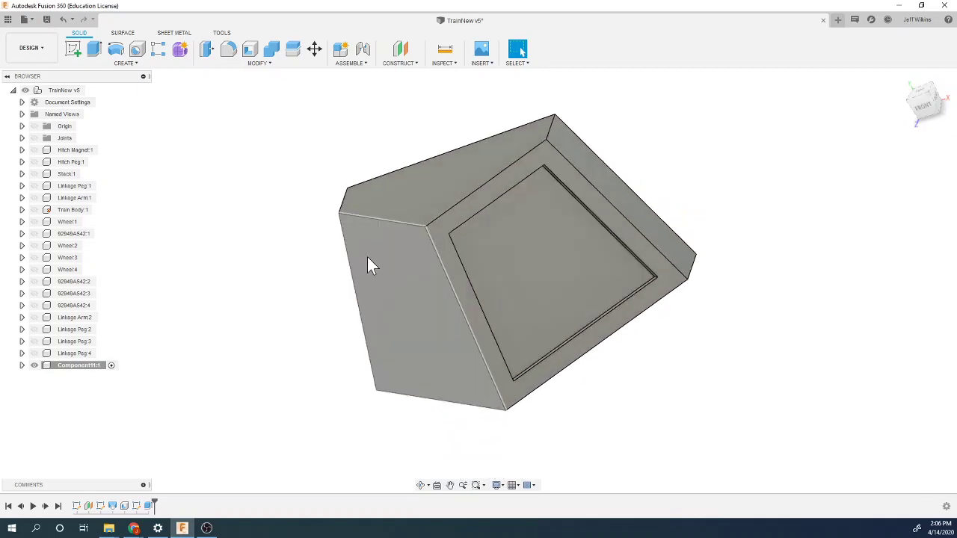
left_click(75, 50)
left_click(403, 284)
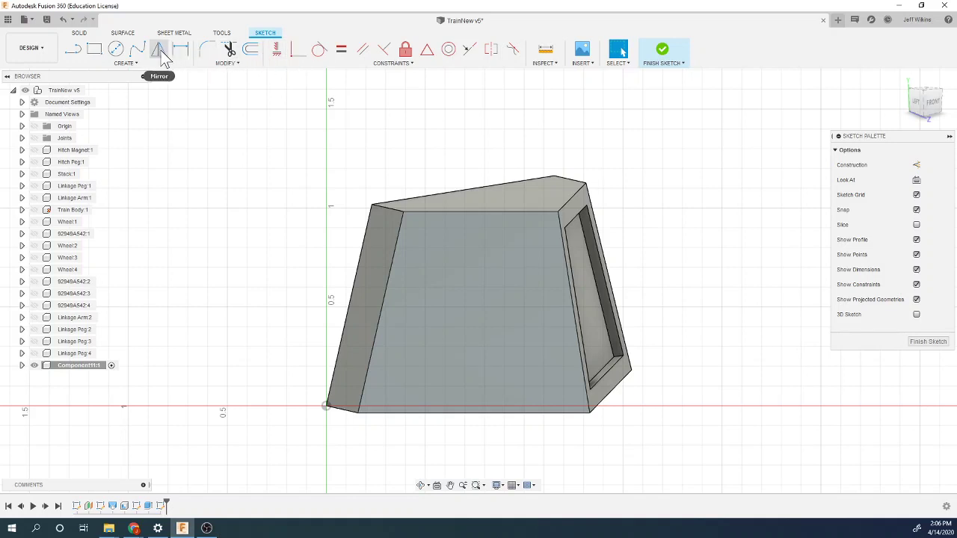
left_click(250, 49)
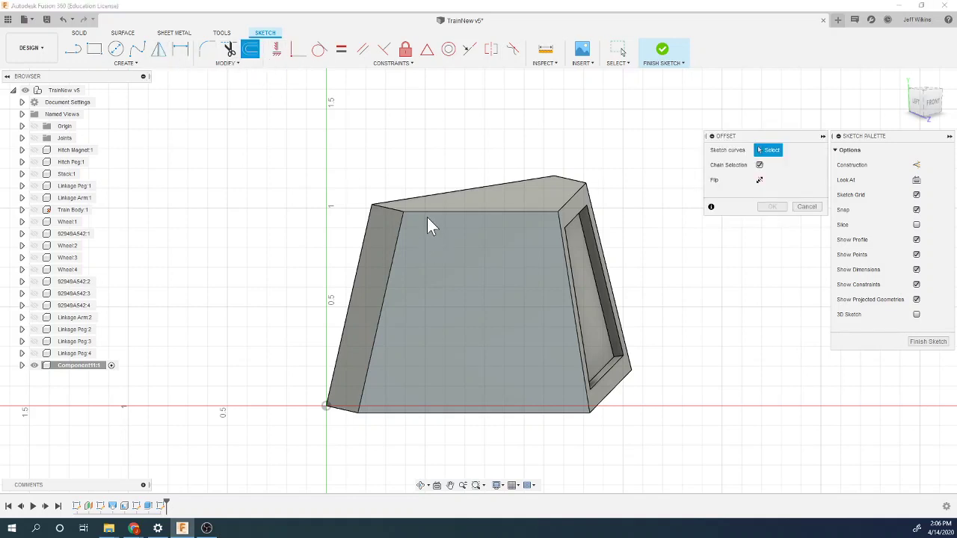
left_click(426, 215)
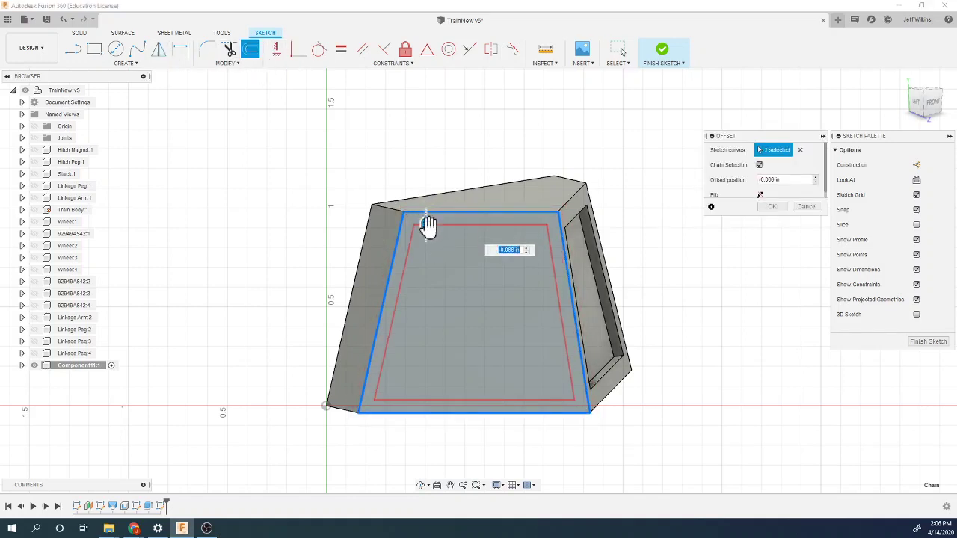
key("Return")
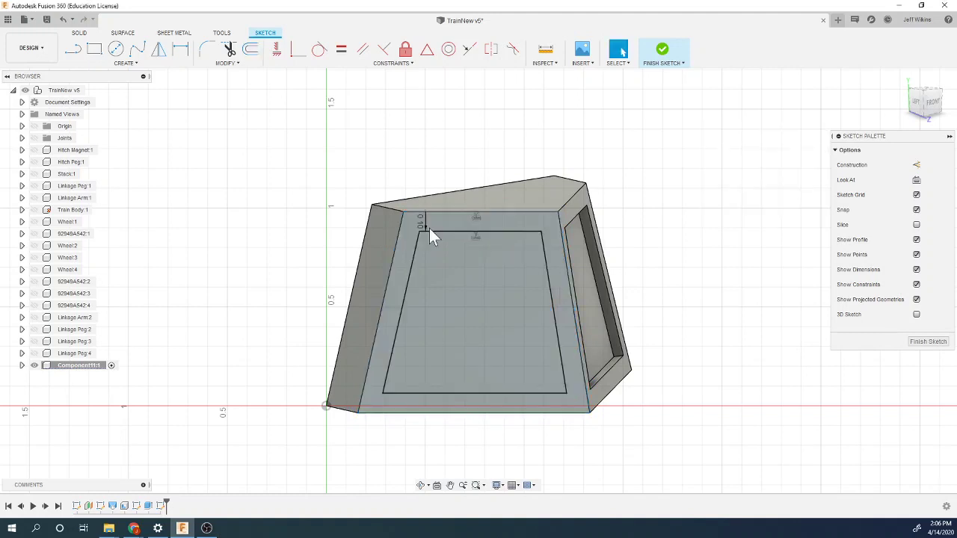
left_click(660, 51)
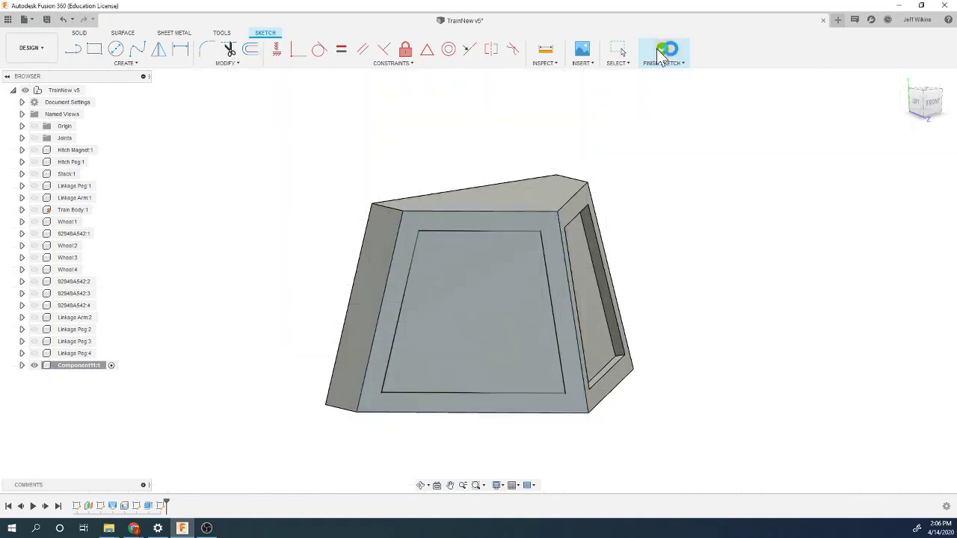
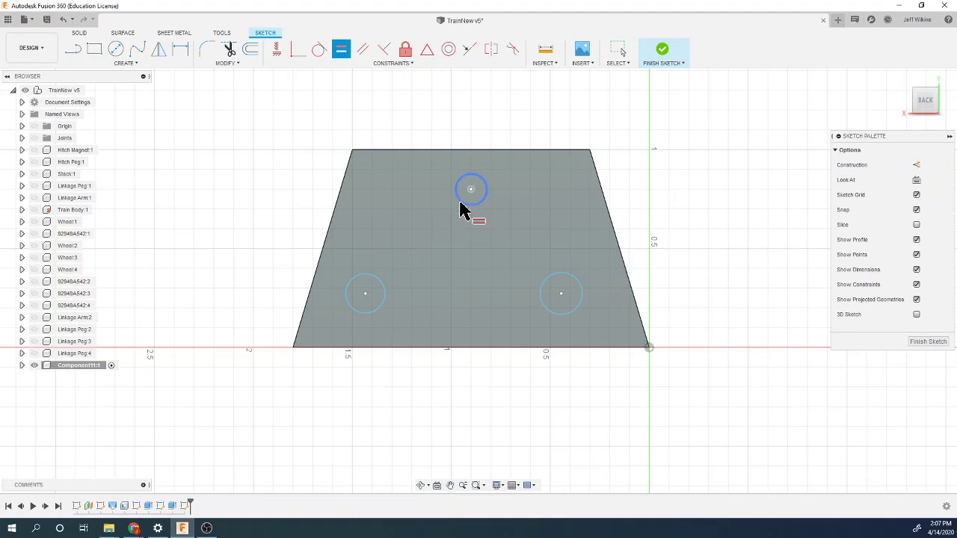
Make the two lower peg circles on the back face equal in size to the upper circle.
left_click(383, 303)
left_click(383, 305)
left_click(544, 307)
Dimension the upper peg circle's diameter as 0.125 in.
key("d")
left_click(461, 202)
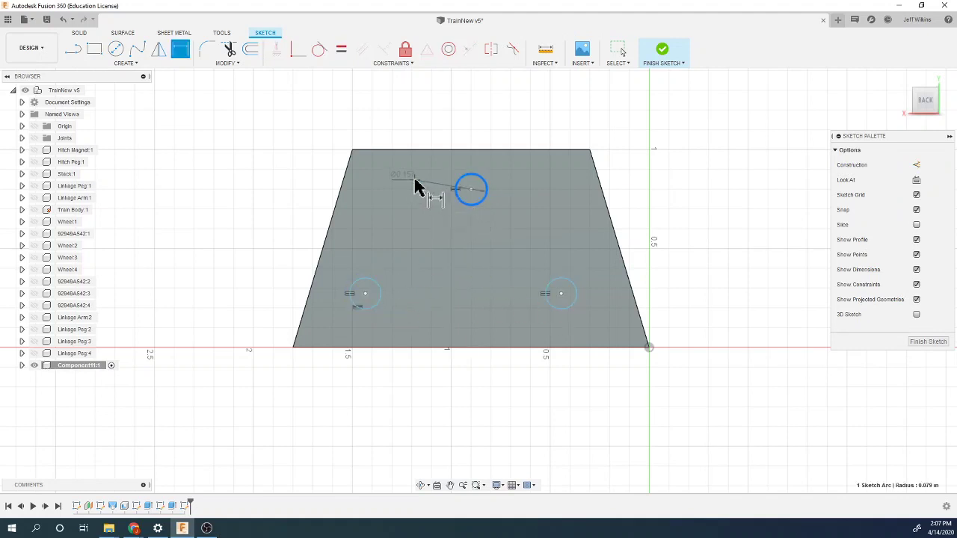
left_click(415, 182)
type(".125")
key("Return")
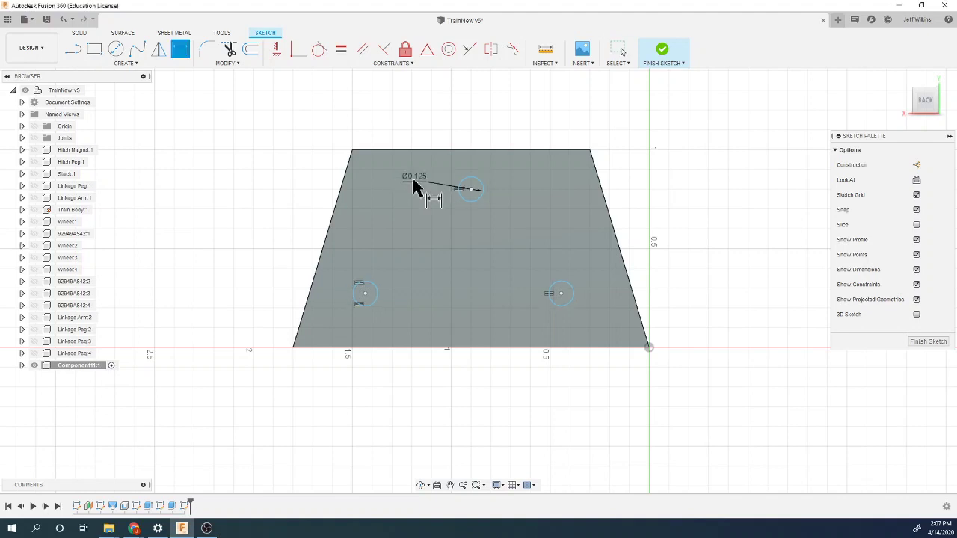
Dimension the upper peg circle's center 0.60 in horizontally from the back face's top-left corner and 0.25 in below the top edge.
left_click(471, 190)
left_click(352, 151)
left_click(397, 95)
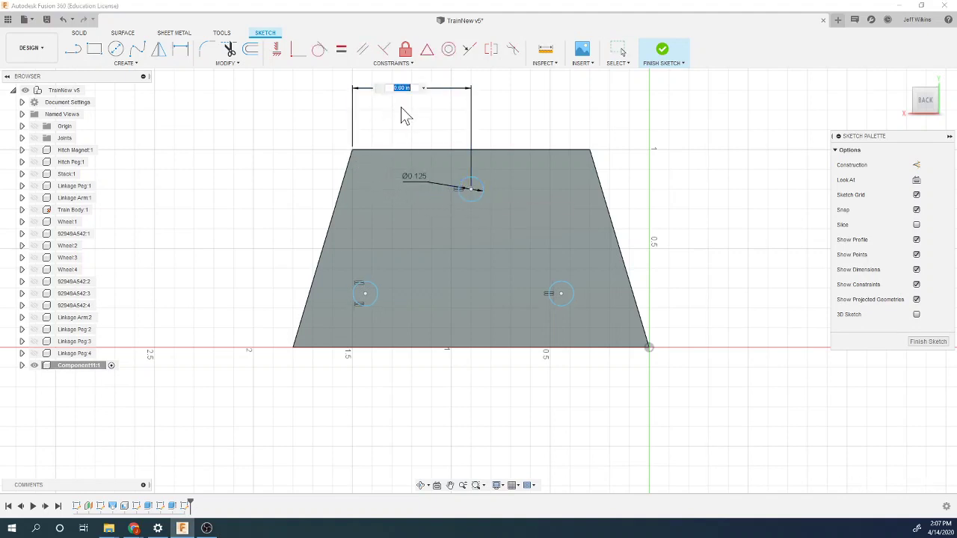
key("Return")
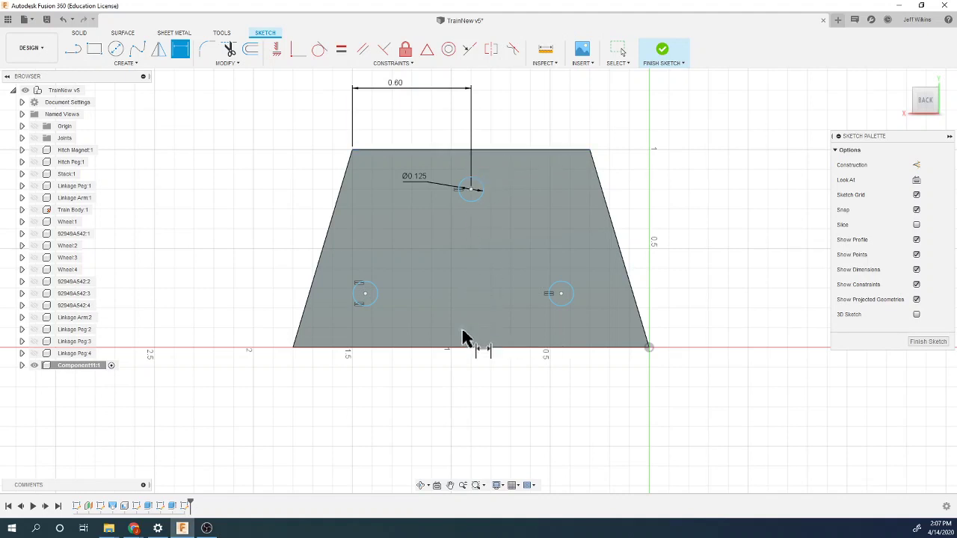
left_click(471, 189)
left_click(492, 151)
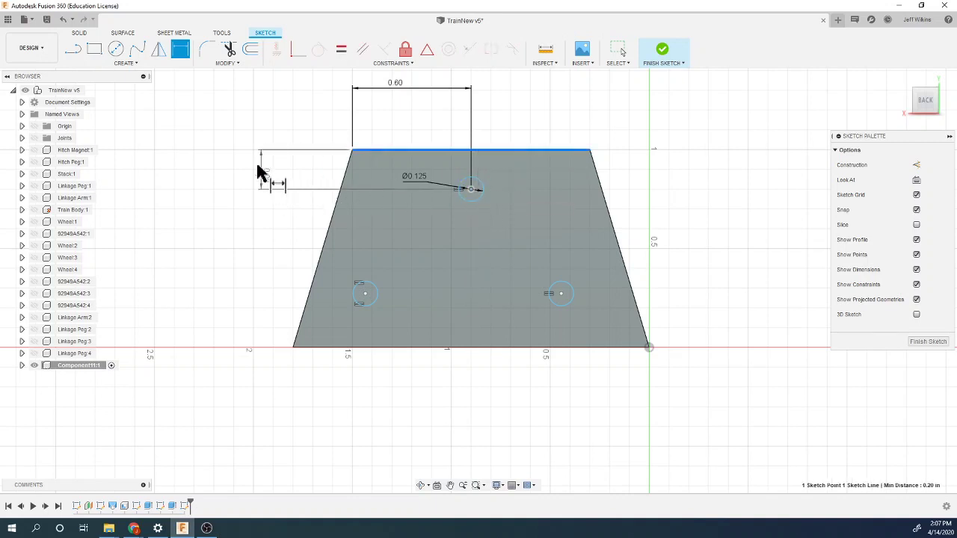
left_click(255, 172)
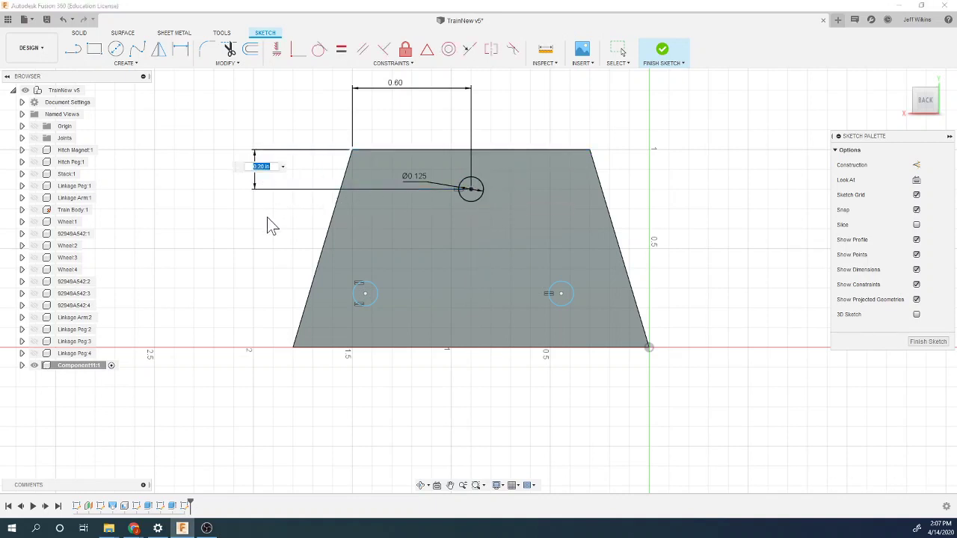
key("Return")
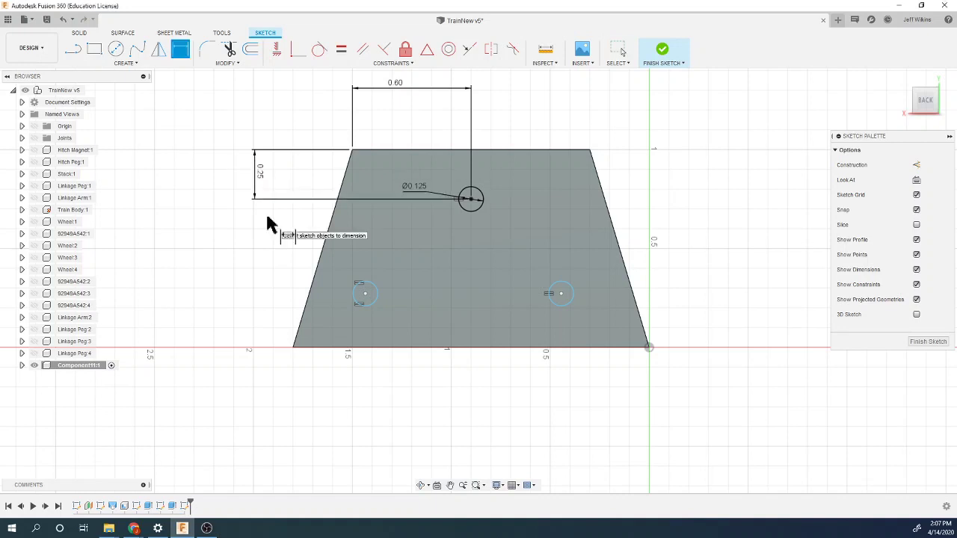
Dimension the lower-left peg circle 0.5 in below the upper circle and constrain the two lower circle centers to the same height.
left_click(365, 294)
left_click(471, 199)
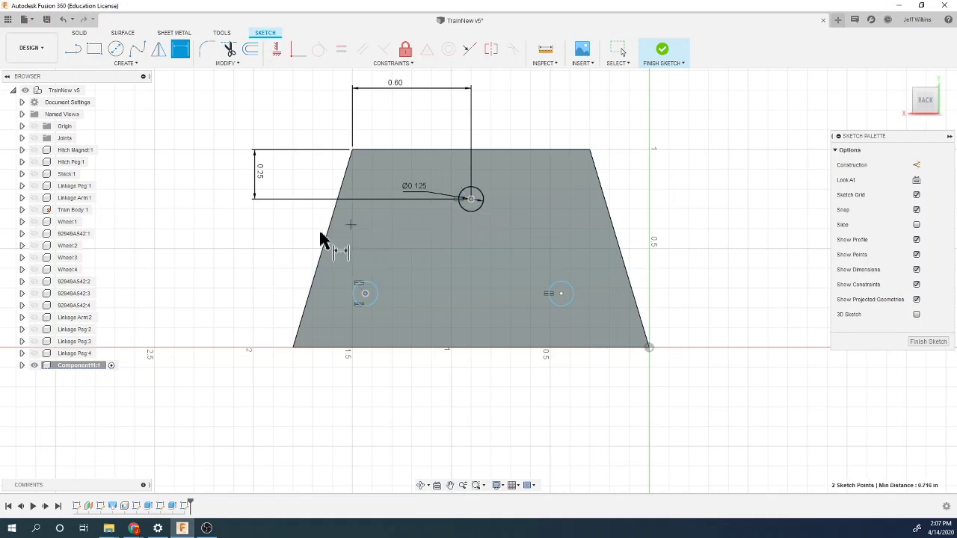
left_click(266, 241)
type("0.5")
key("Return")
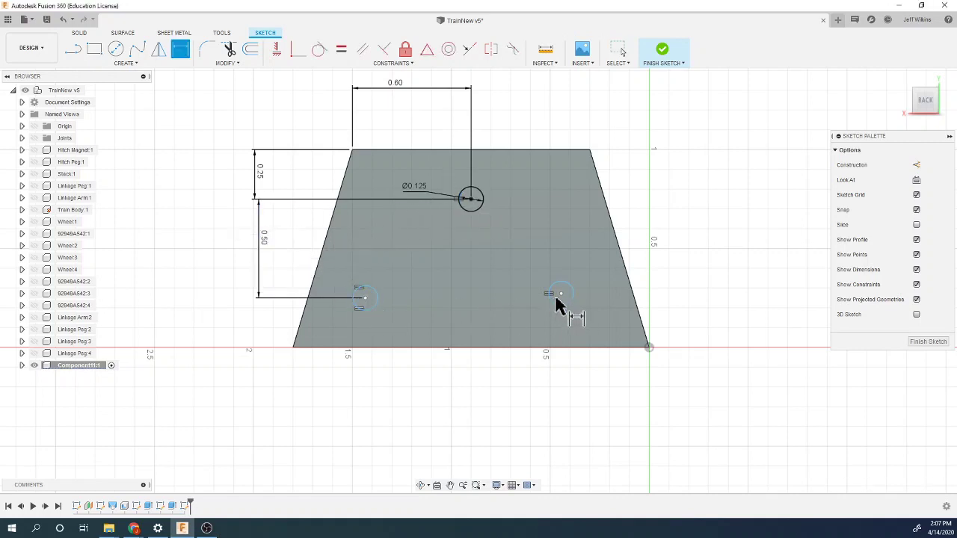
left_click(277, 49)
left_click(365, 300)
left_click(562, 296)
Dimension the center-to-center distance between the two lower peg circles as 1.25 in.
key("d")
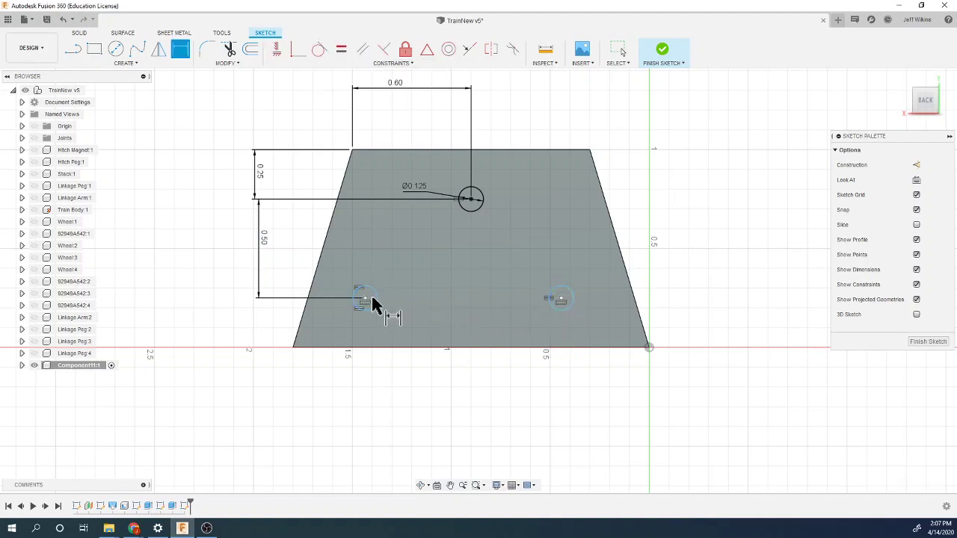
left_click(365, 300)
left_click(560, 300)
left_click(488, 411)
type("1.2")
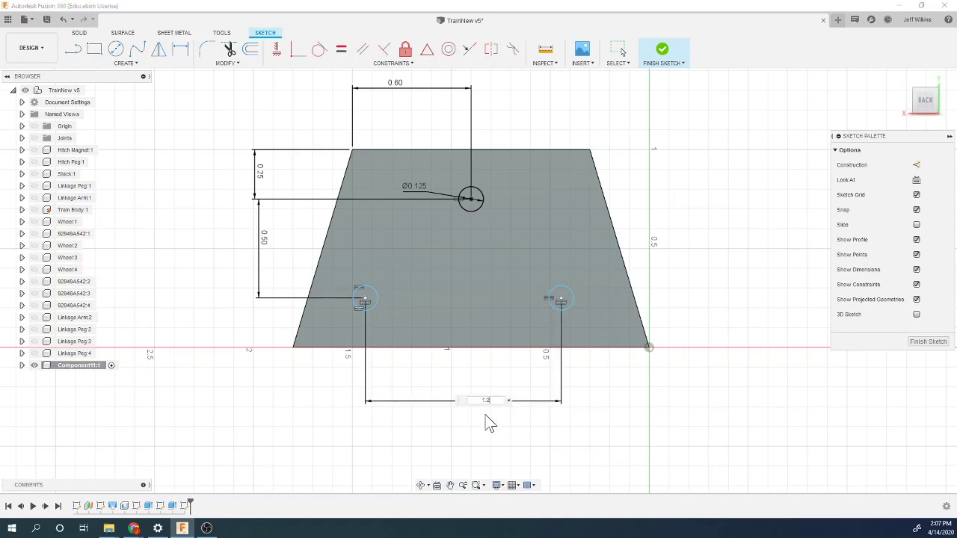
type("5")
key("Return")
Dimension the lower-left circle's horizontal distance to the upper circle as half of the 1.25 in spacing dimension, using a formula referencing it.
left_click(365, 300)
left_click(471, 200)
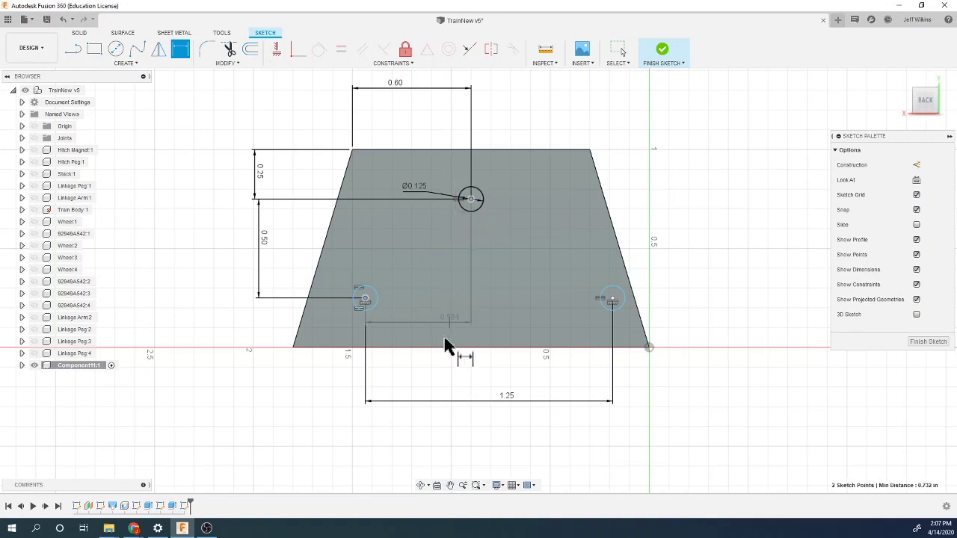
left_click(436, 365)
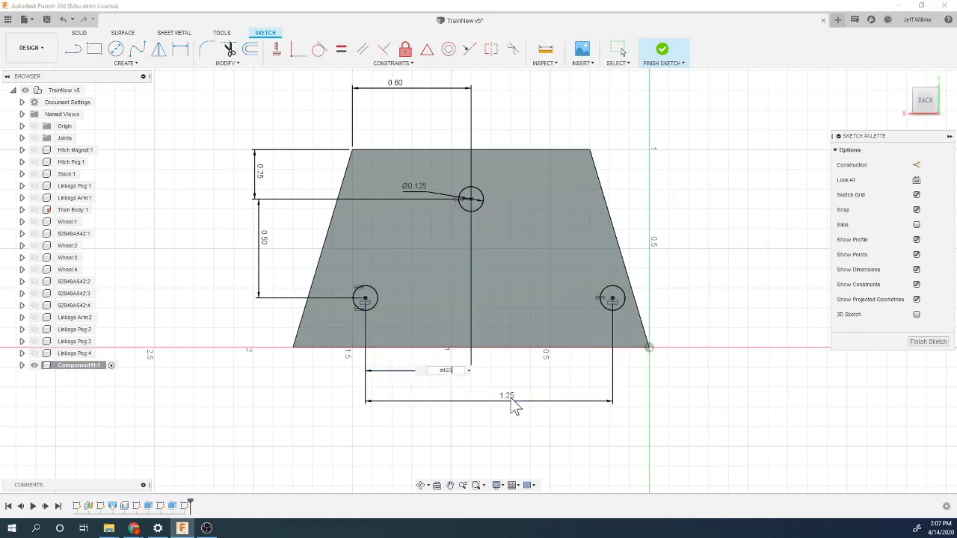
key("Return")
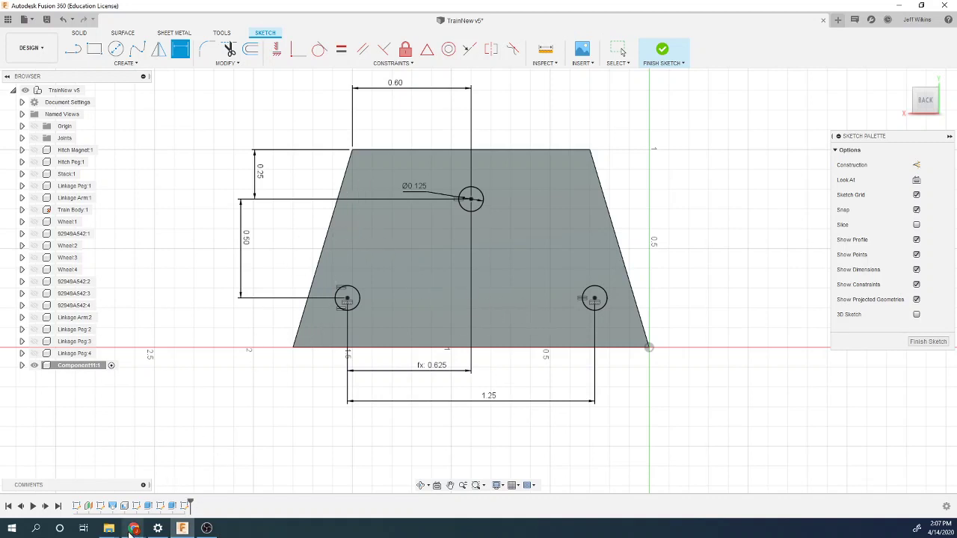
Recheck the peg dimensions in Chrome, return to Fusion 360, set the upper circle's distance from the top edge to 0.125 in, and finish the sketch.
mouse_move(134, 527)
left_click(246, 490)
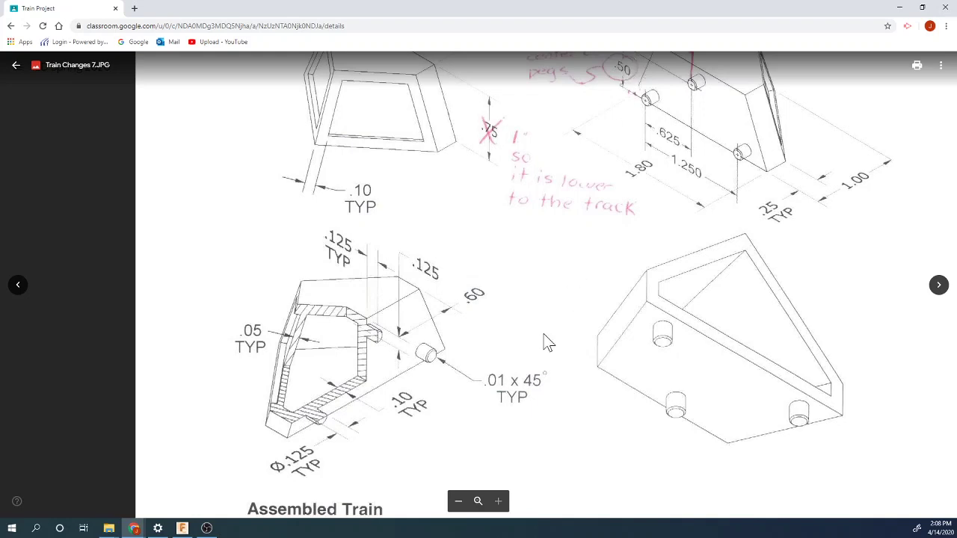
scroll(548, 342, "down", 3, "ctrl")
scroll(561, 214, "up", 2, "ctrl")
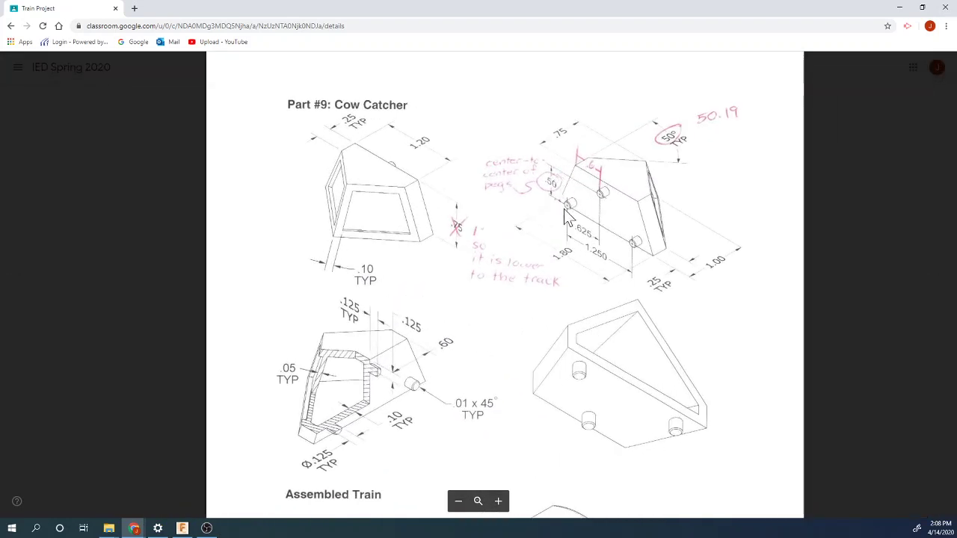
left_click(181, 529)
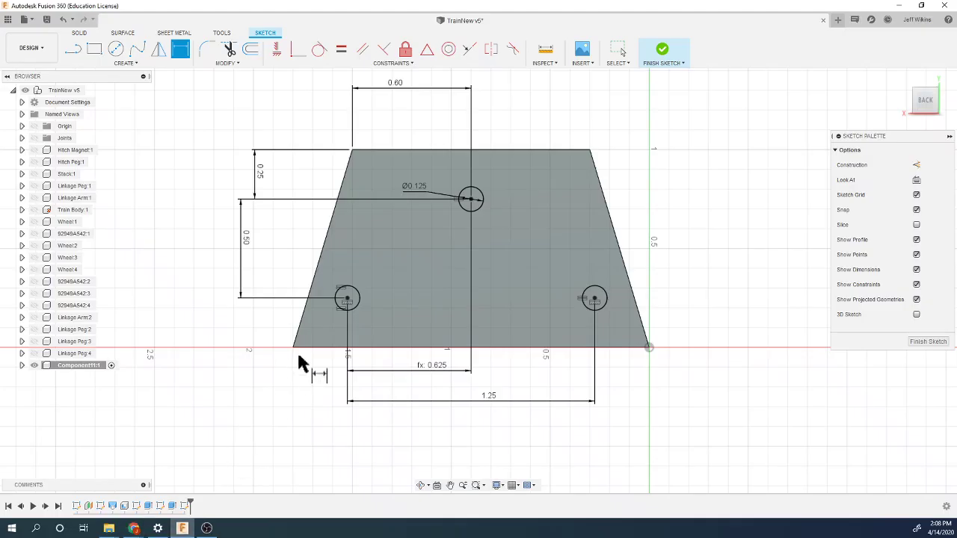
left_click(267, 187)
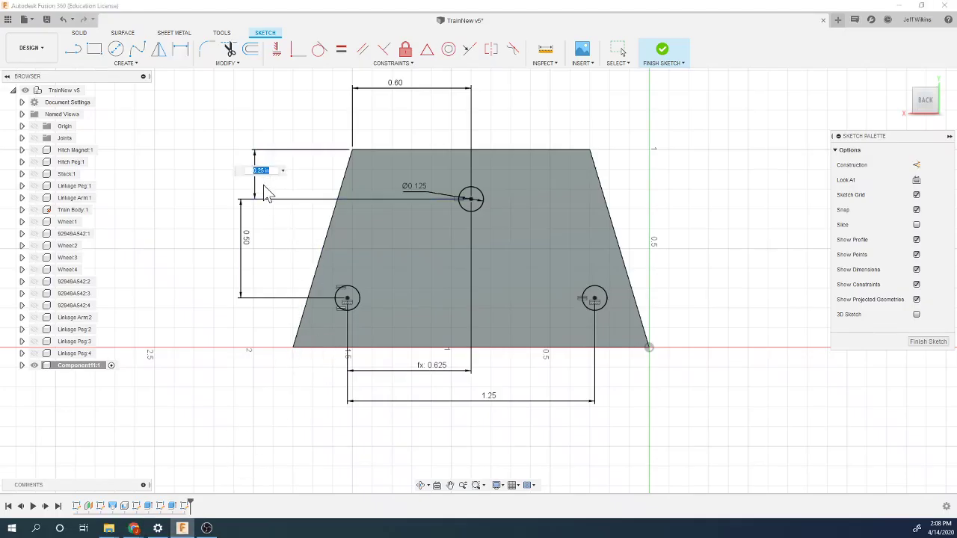
type("0.125")
key("Return")
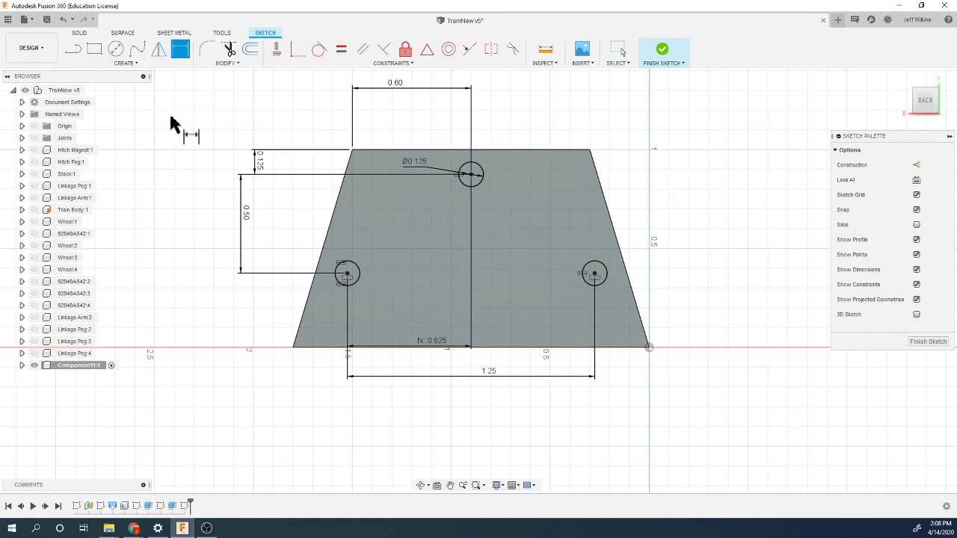
left_click(661, 50)
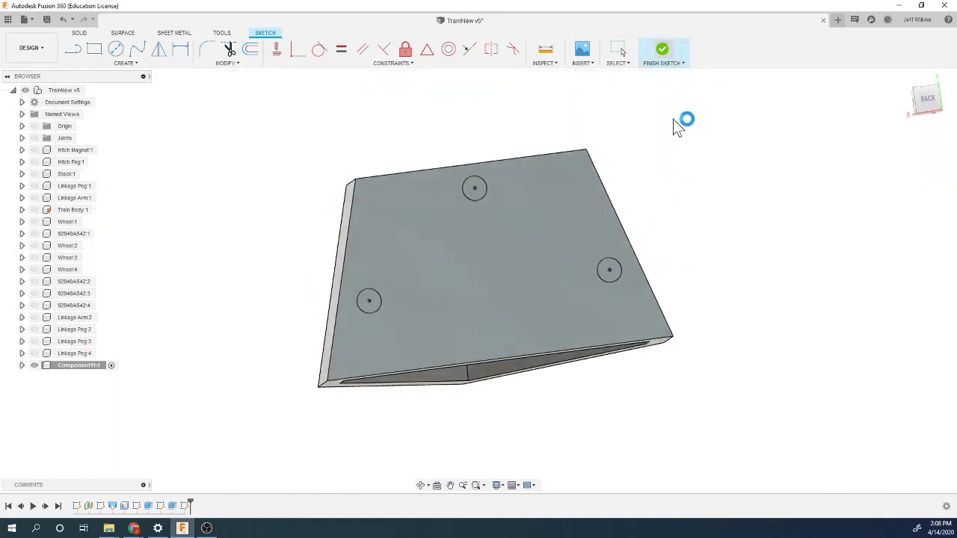
Extrude the three peg circles 0.125 in outward from the back face.
left_click(94, 49)
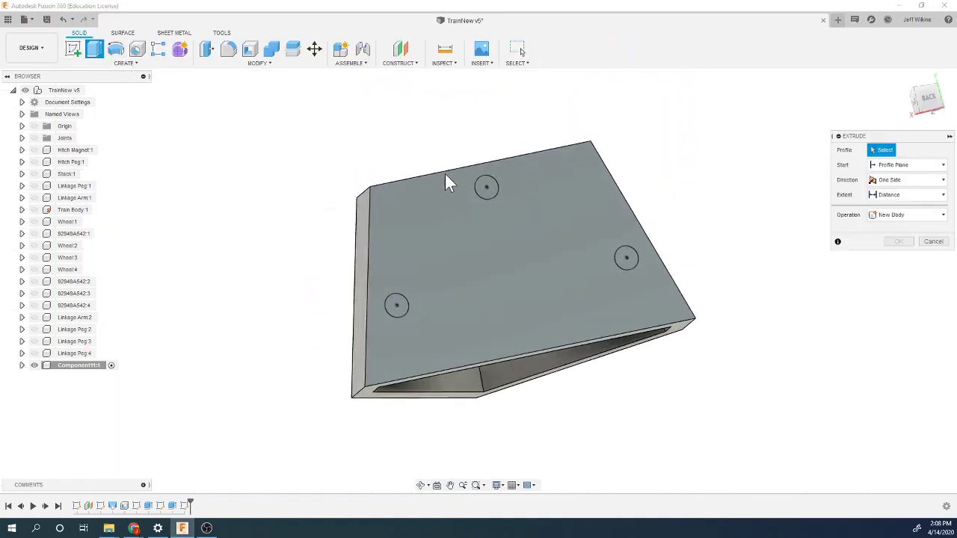
left_click(486, 189)
left_click(628, 262)
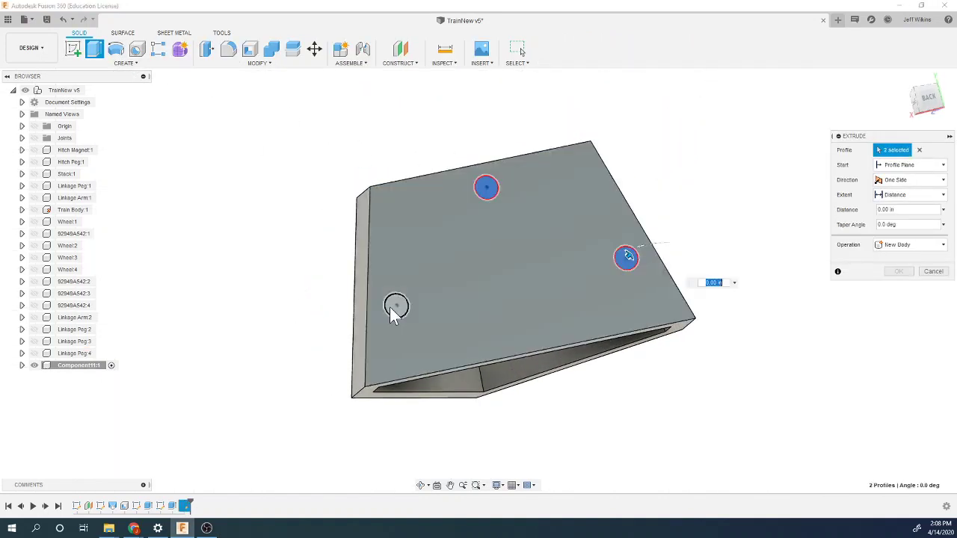
left_click(395, 305)
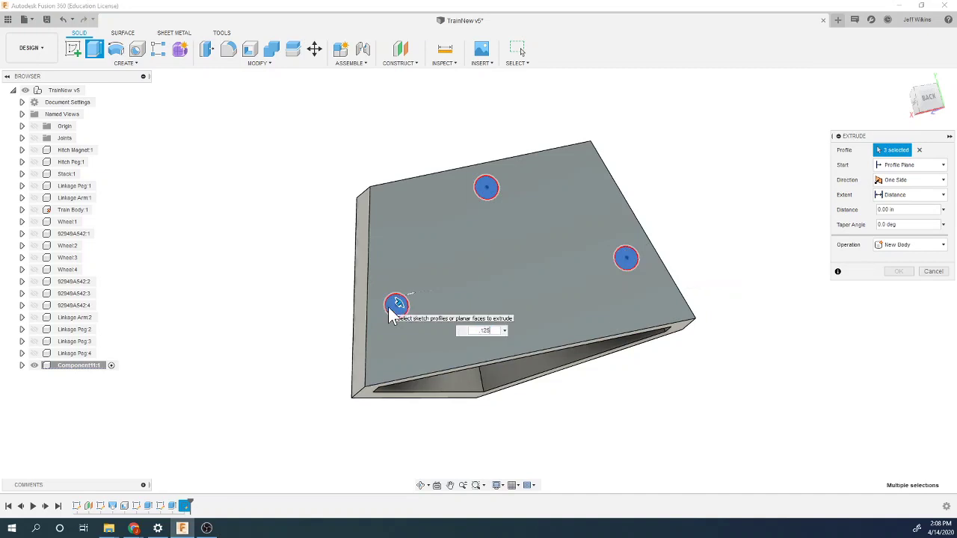
type(".125")
key("Return")
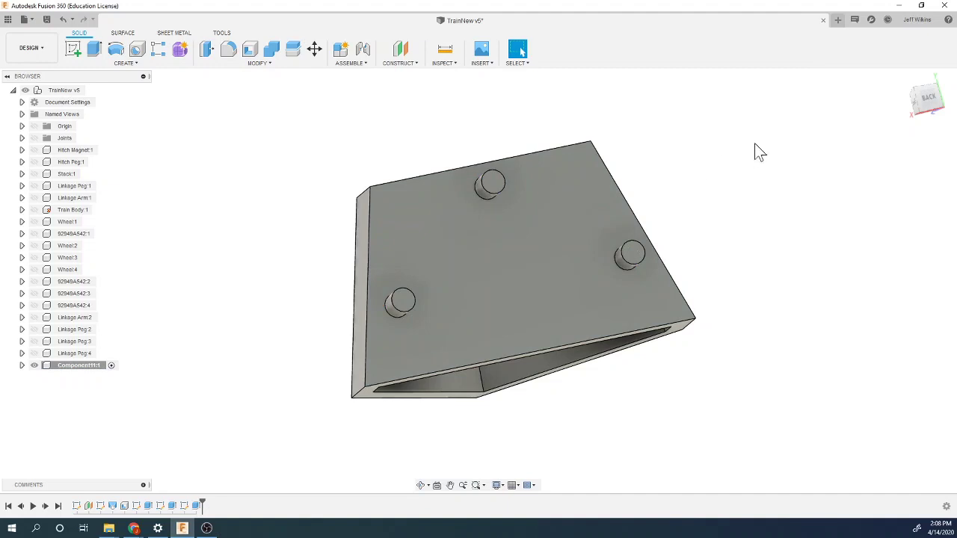
Consult the peg chamfer callout in Chrome, return to Fusion 360, and chamfer the outer end edges of all three pegs by 0.01 in.
left_click(930, 105)
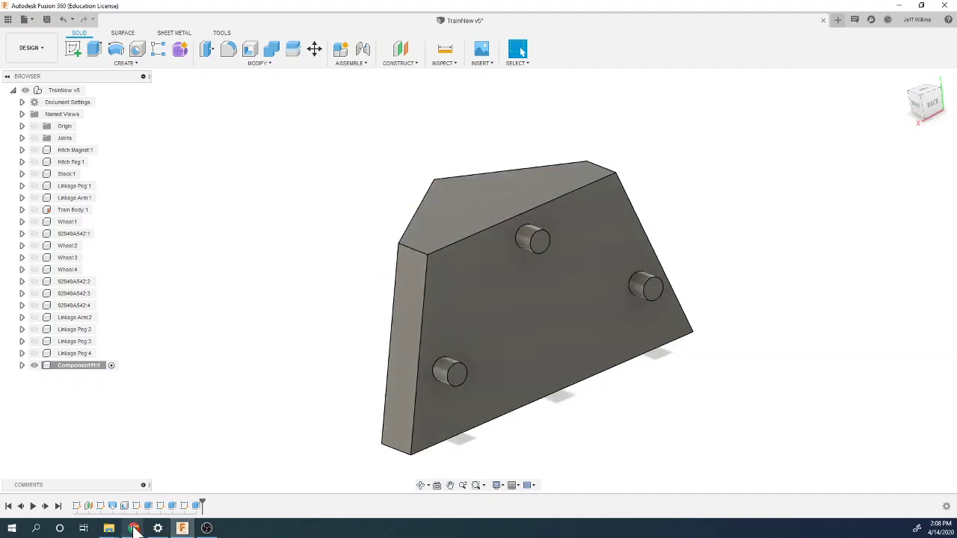
mouse_move(133, 529)
left_click(251, 471)
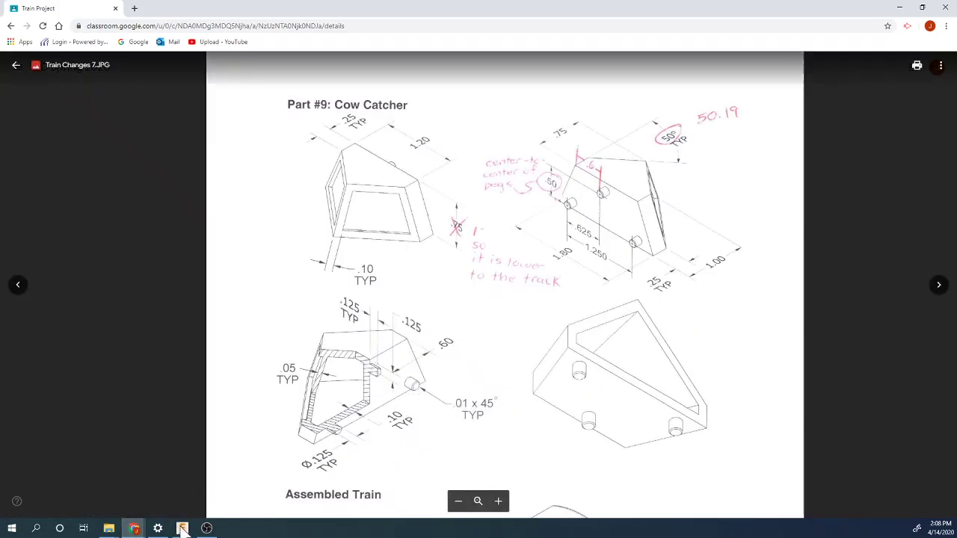
left_click(182, 529)
left_click(258, 62)
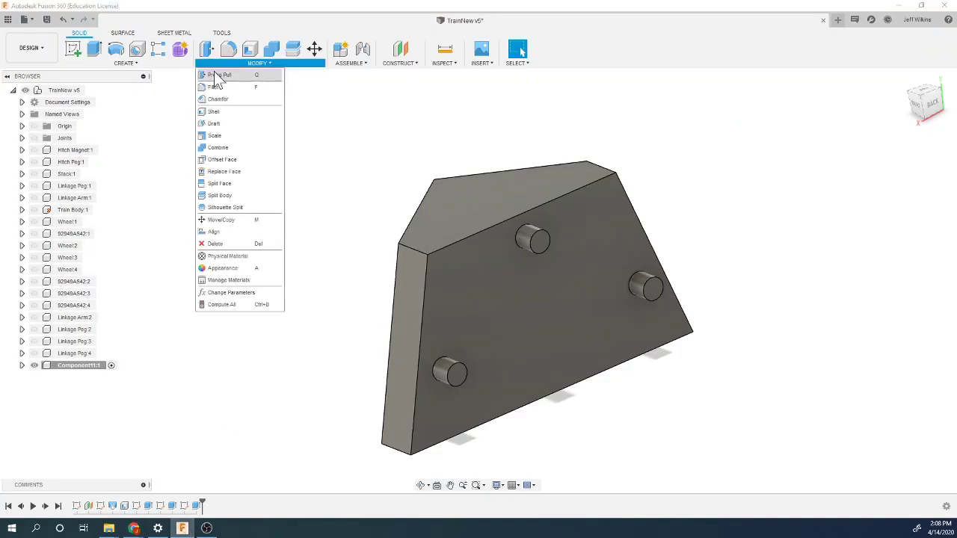
left_click(253, 102)
left_click(533, 245)
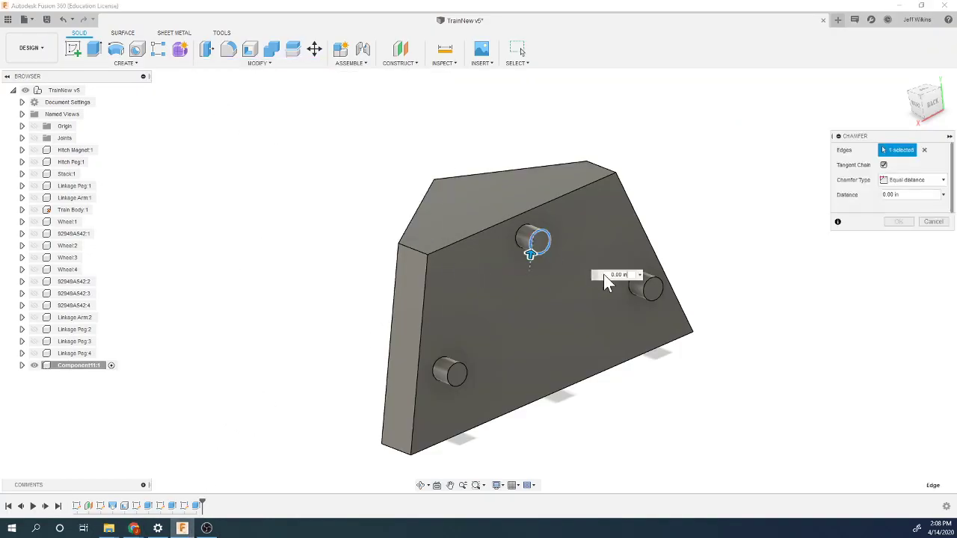
left_click(648, 294)
left_click(461, 361)
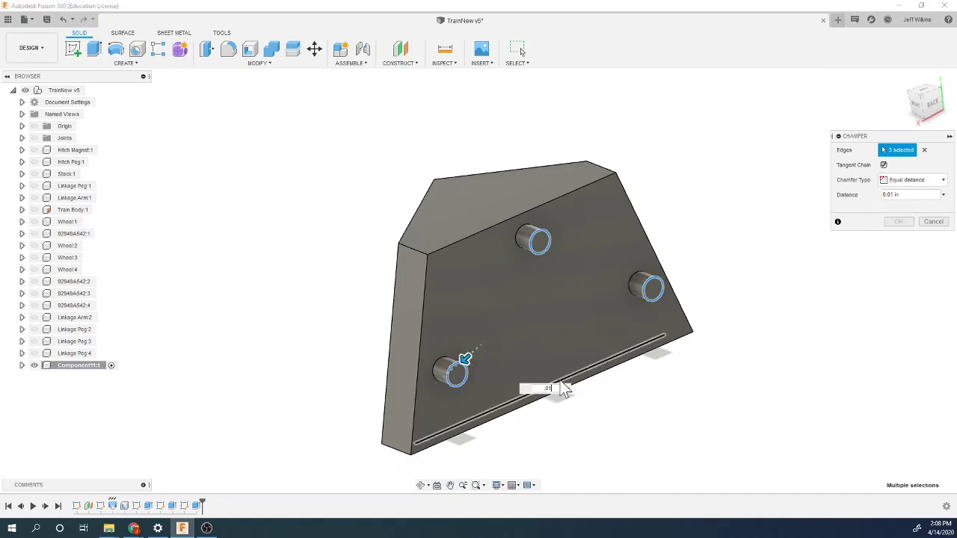
type(".01")
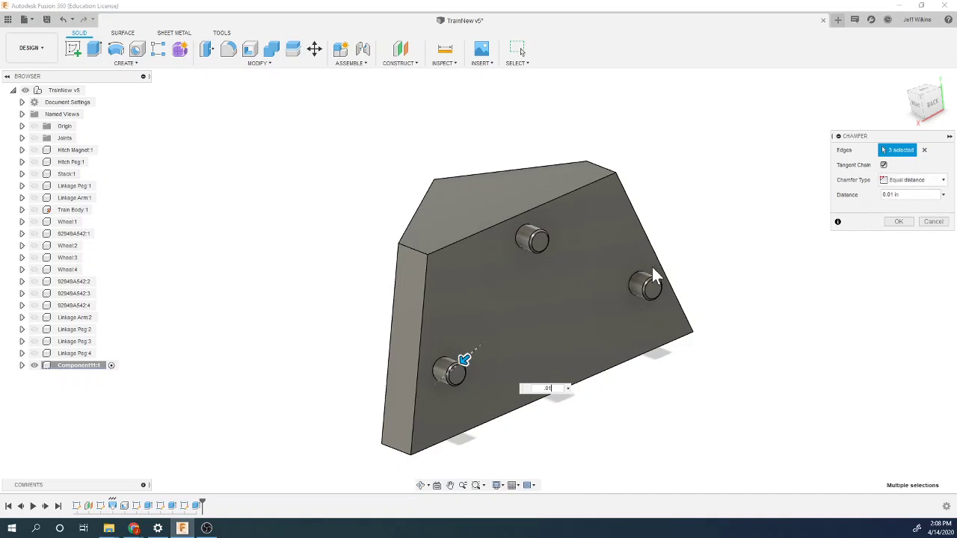
left_click(897, 223)
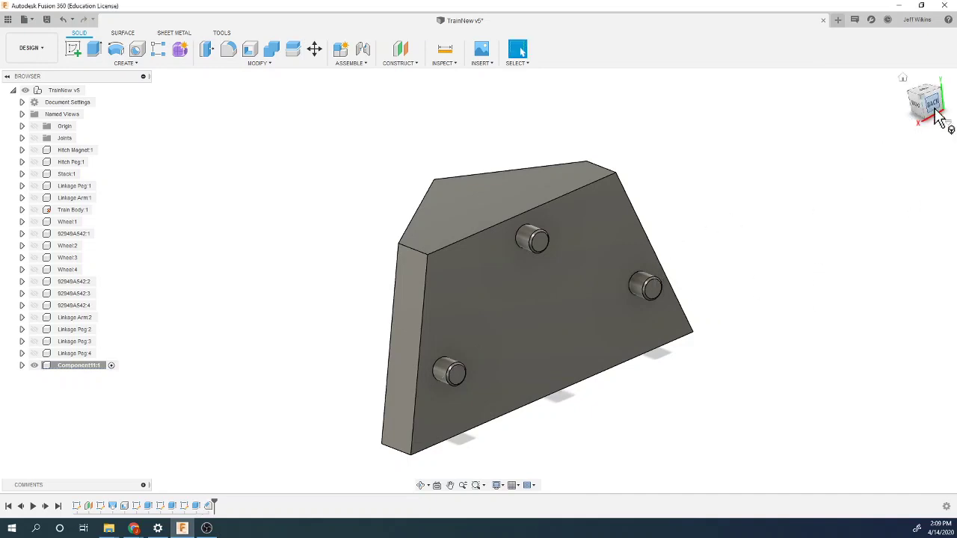
Rename the new component as Cow Catcher.
mouse_move(479, 276)
middle_mouse_down("shift")
mouse_move(438, 285)
mouse_move(486, 278)
middle_mouse_up("shift")
middle_click_drag(673, 289, 568, 347, "shift")
left_click(83, 366)
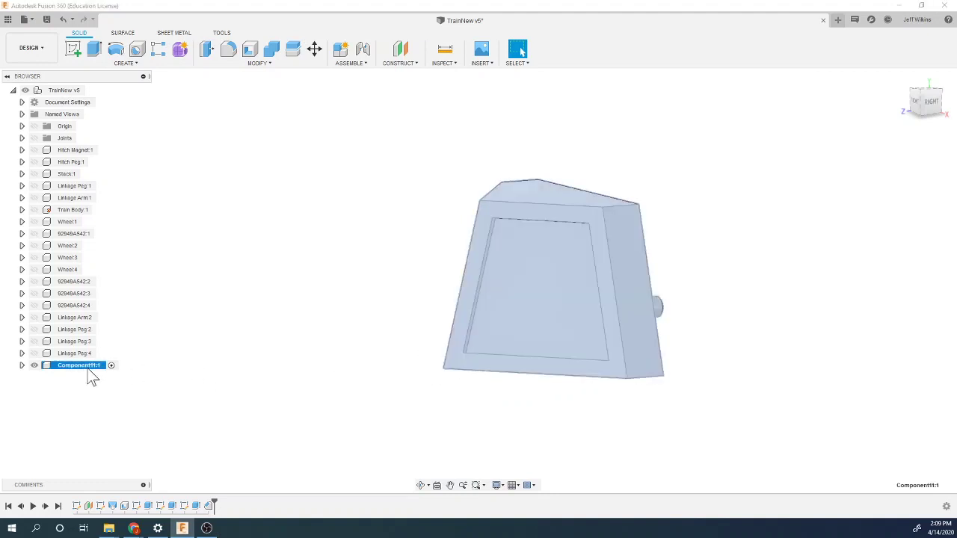
left_click(89, 370)
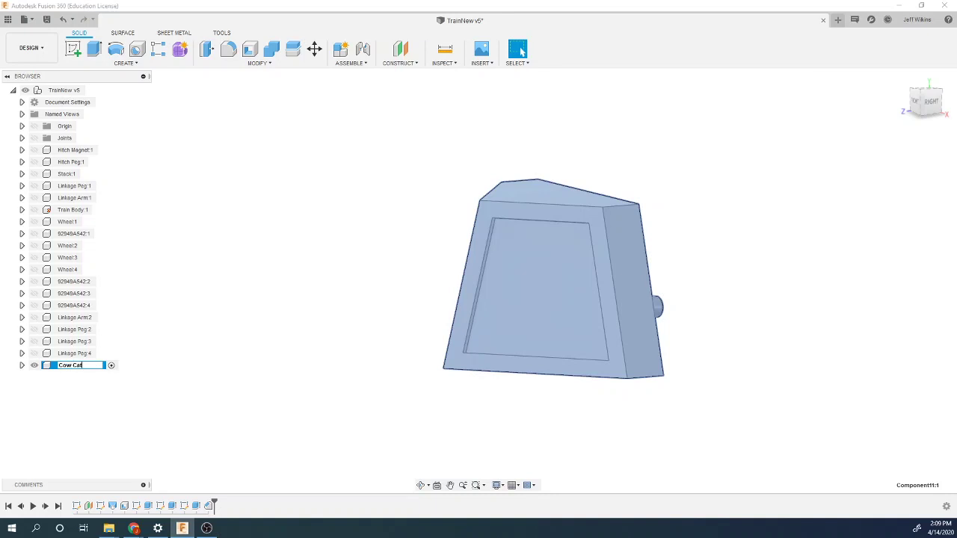
left_click(104, 392)
Edit the offset construction plane in the timeline and set its distance to 0.75 in to shorten the body.
double_click(88, 507)
key("BackSpace")
type(".75")
key("Return")
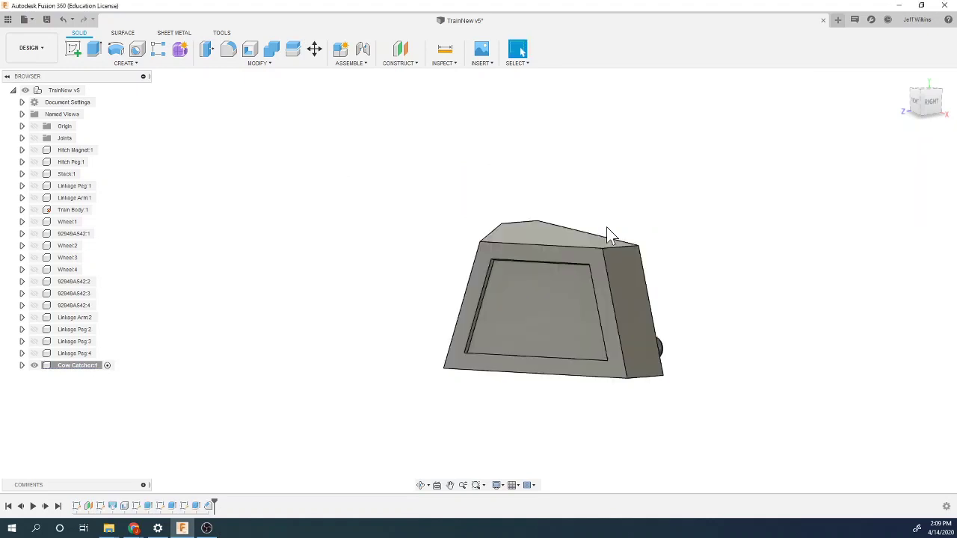
Inspect the shortened body's pegs and underside, then restore the offset construction plane's original 1 in distance.
left_click_drag(935, 112, 893, 123)
mouse_move(478, 280)
middle_mouse_down("shift")
mouse_move(598, 287)
mouse_move(926, 126)
middle_mouse_up("shift")
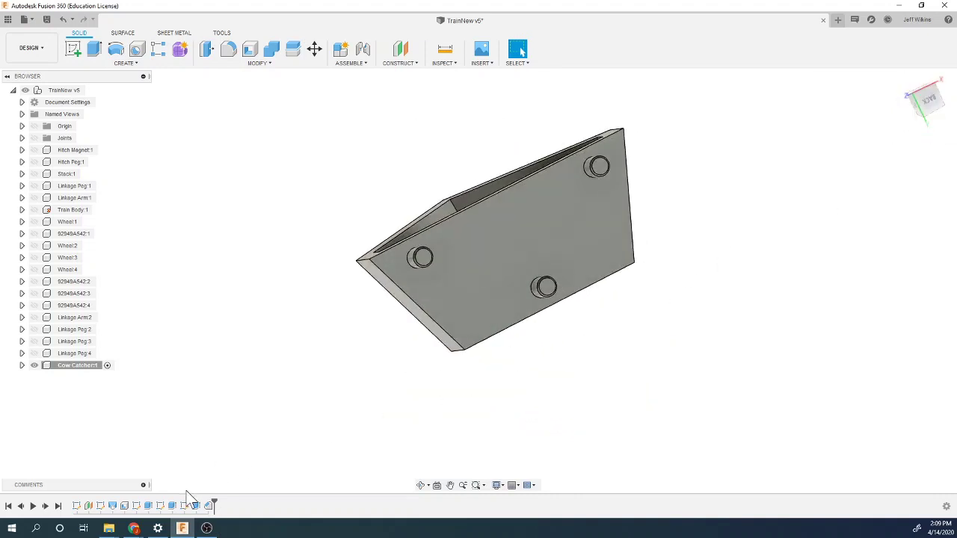
double_click(77, 507)
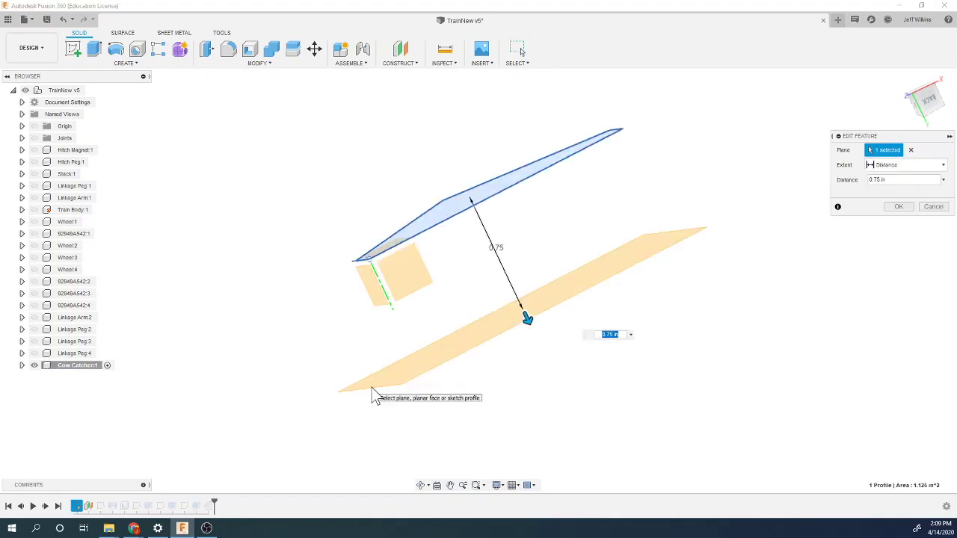
key("Escape")
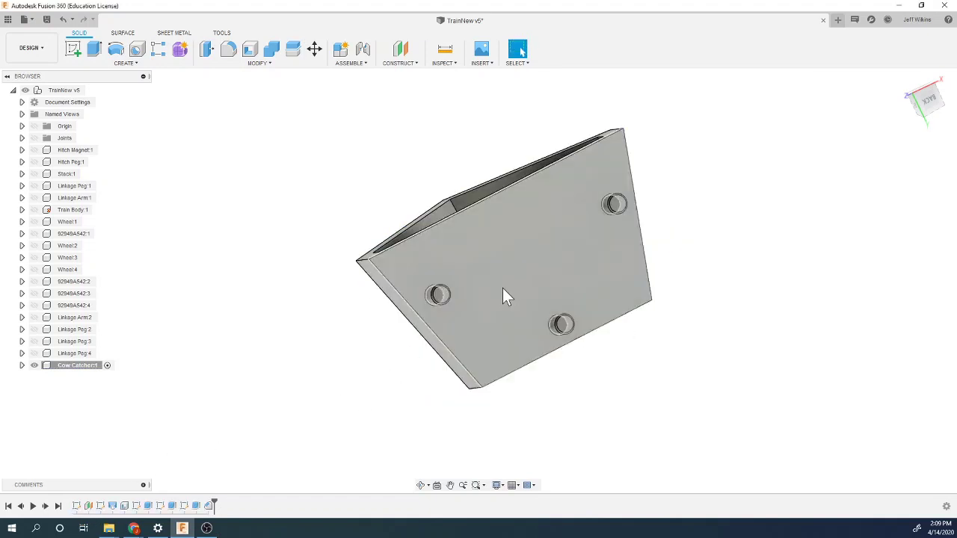
Show the Train Body component together with the Cow Catcher in the home view.
left_click(904, 79)
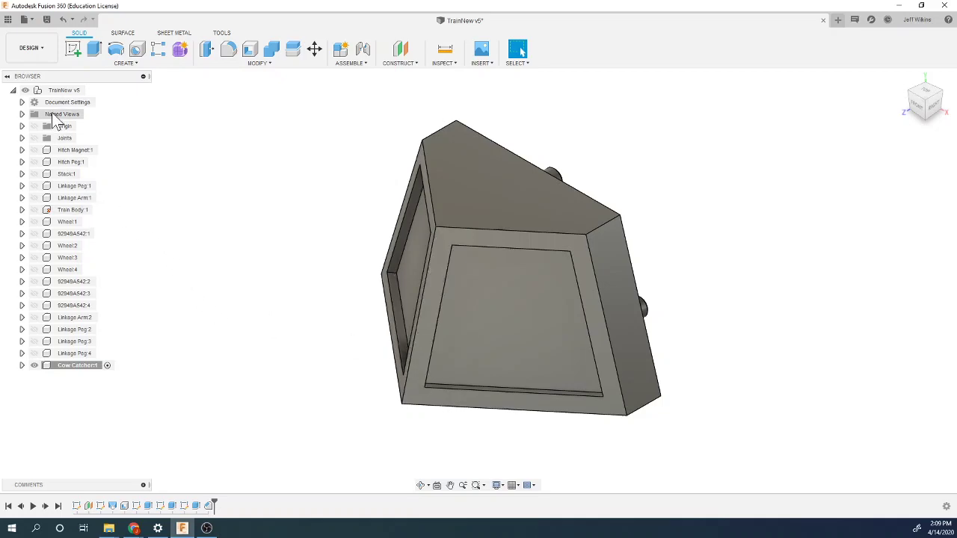
left_click(33, 210)
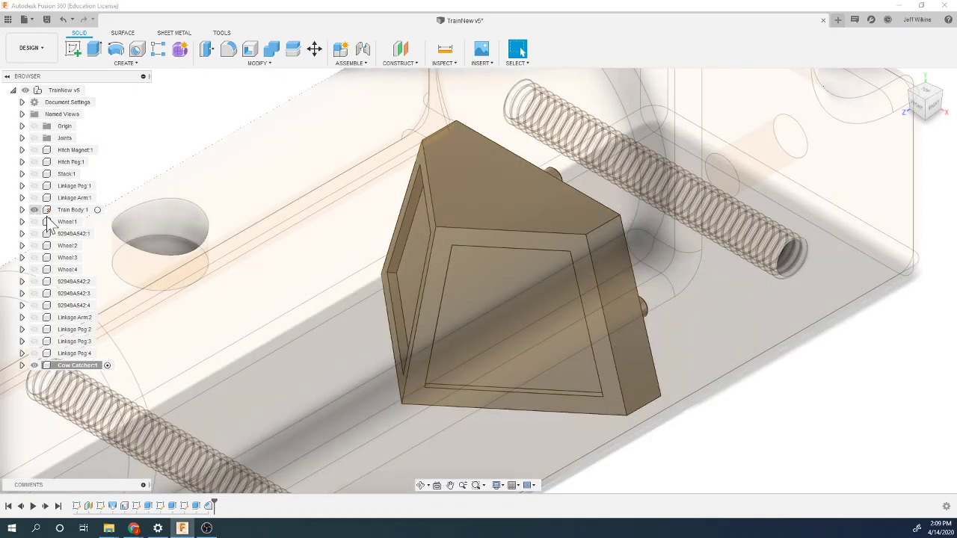
scroll(292, 322, "down", 5)
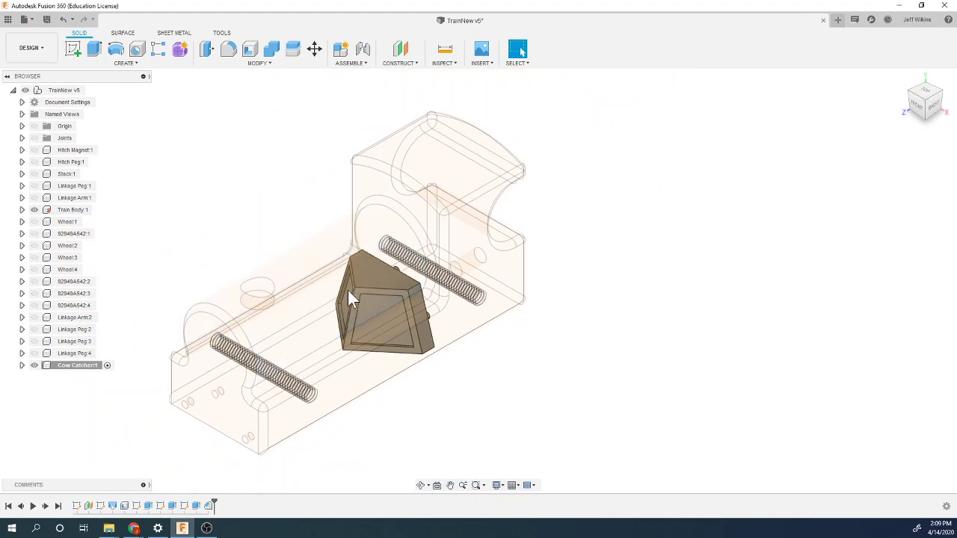
Start a joint and set the base centre of the Cow Catcher's lower corner peg as the first component's snap point.
left_click(363, 51)
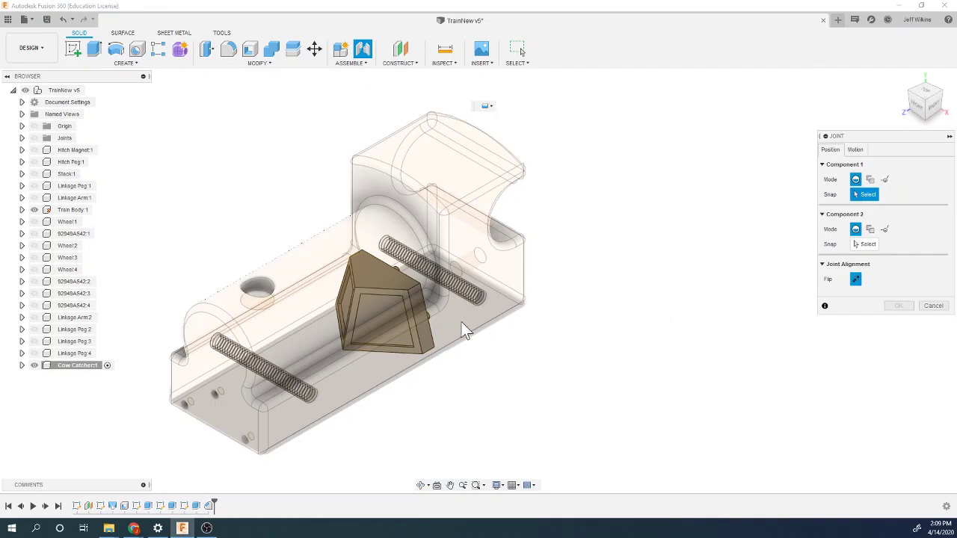
left_click(939, 112)
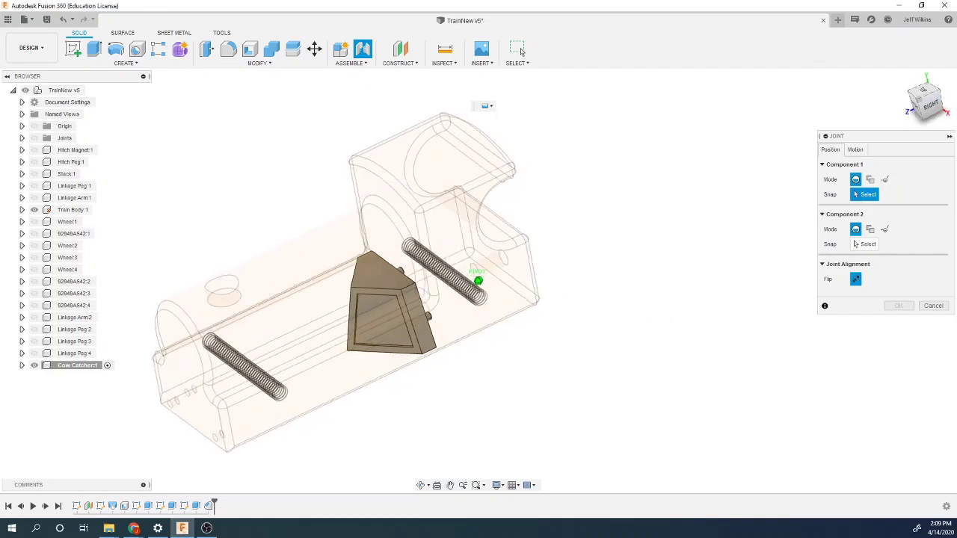
scroll(452, 312, "up", 3)
scroll(452, 314, "up", 2)
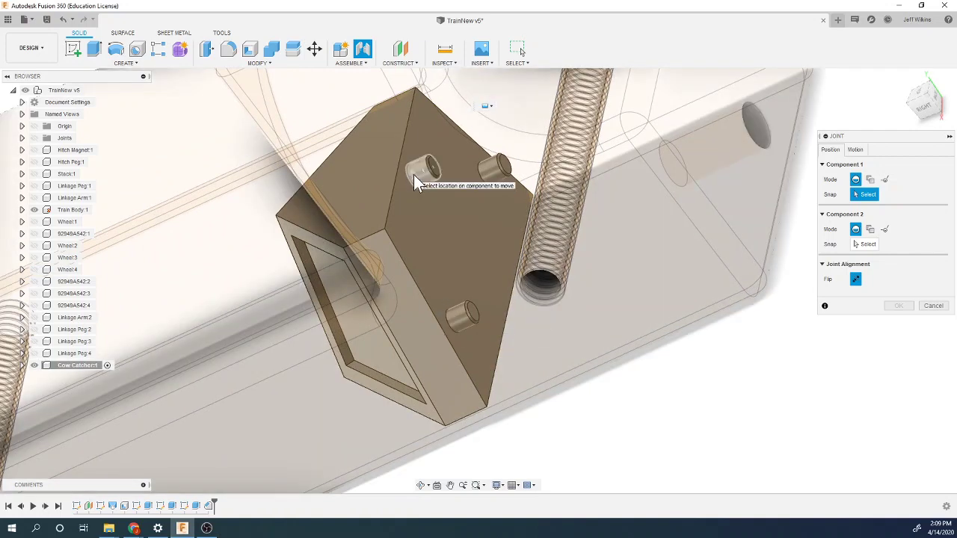
left_click(449, 327)
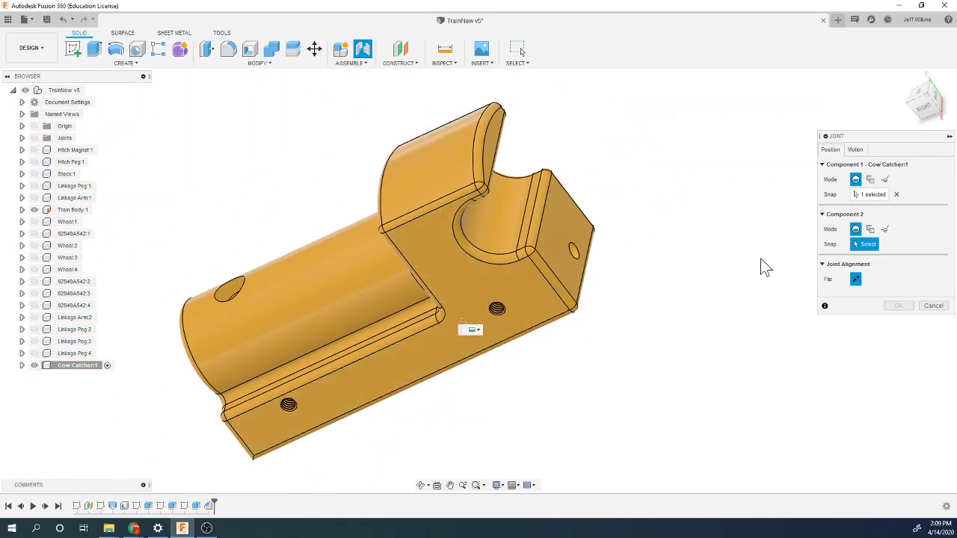
left_click(872, 196)
left_click(895, 195)
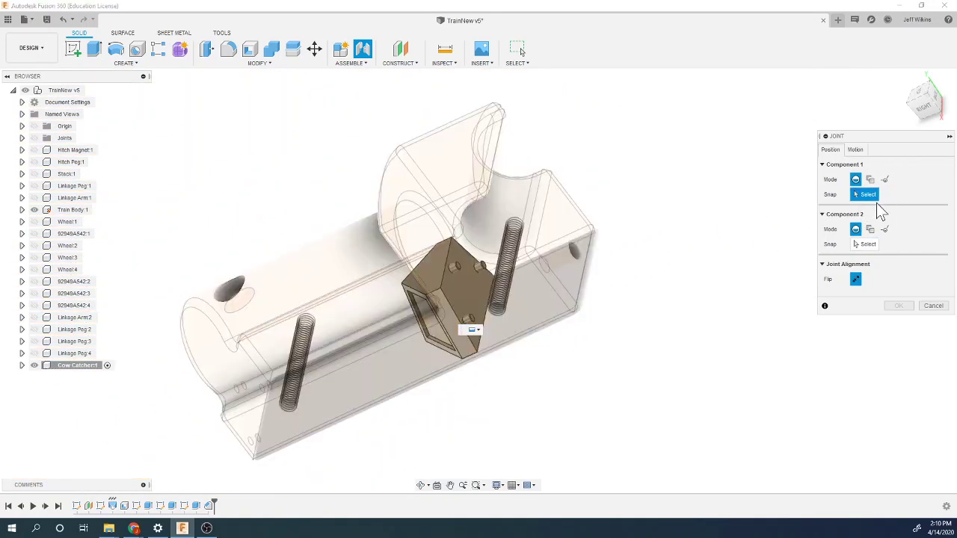
left_click(459, 327)
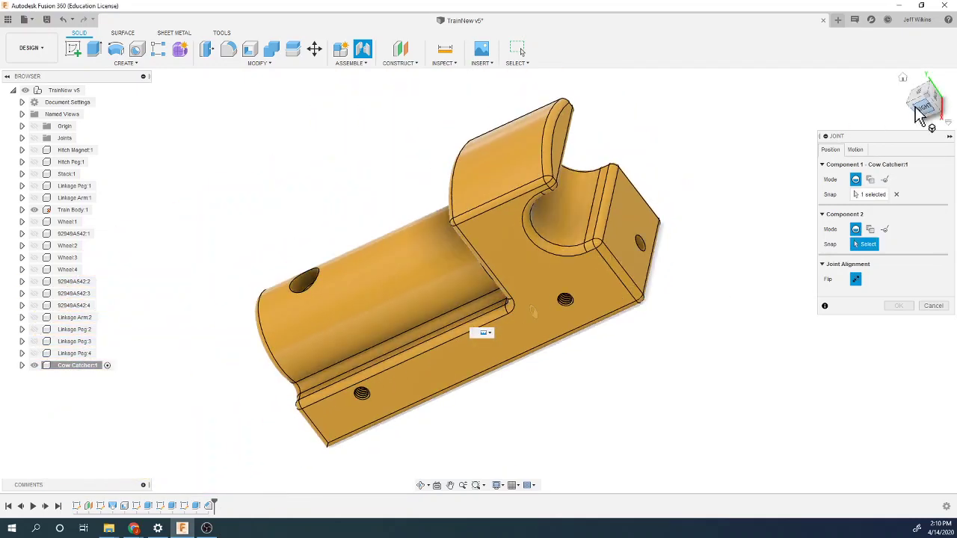
Set the matching lower corner hole on the Train Body's front face as the joint's second snap point.
left_click(936, 105)
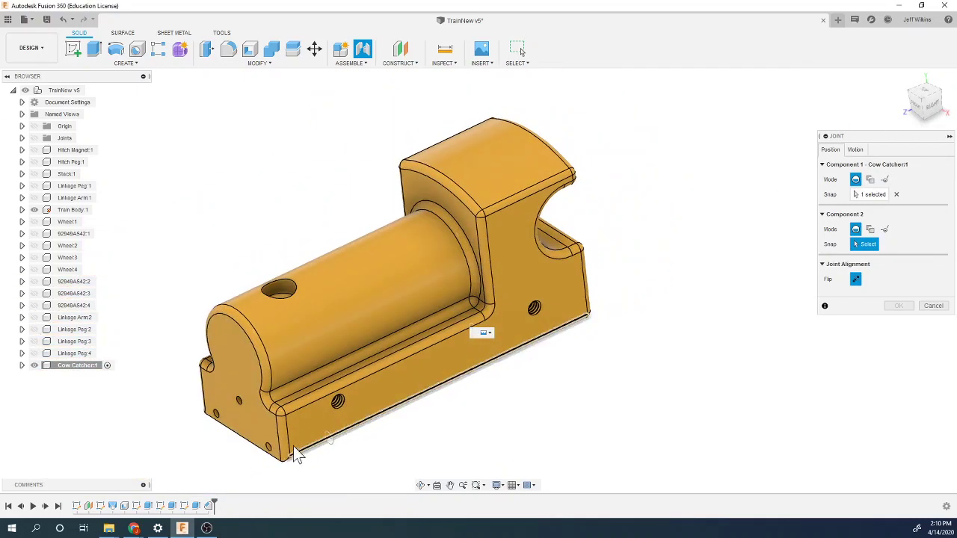
scroll(310, 444, "up", 3)
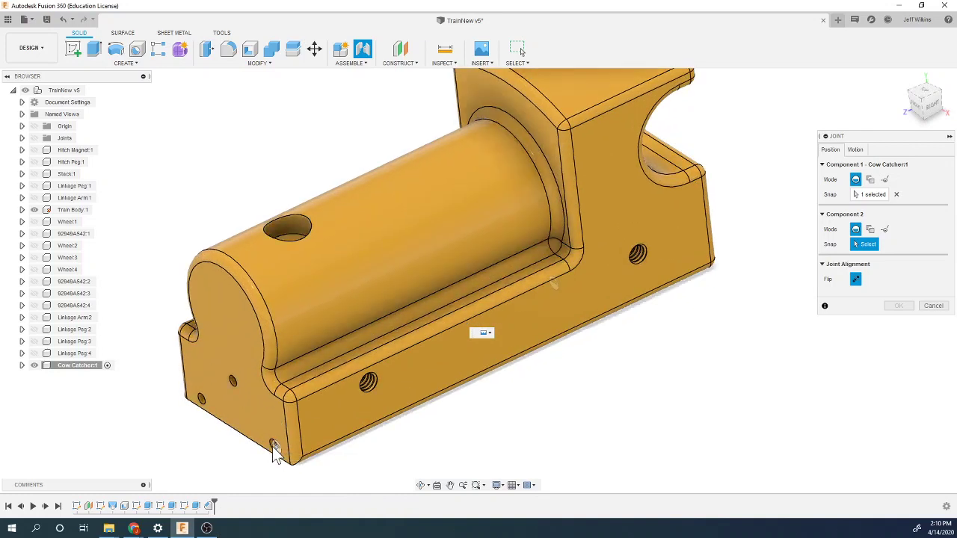
left_click(273, 449)
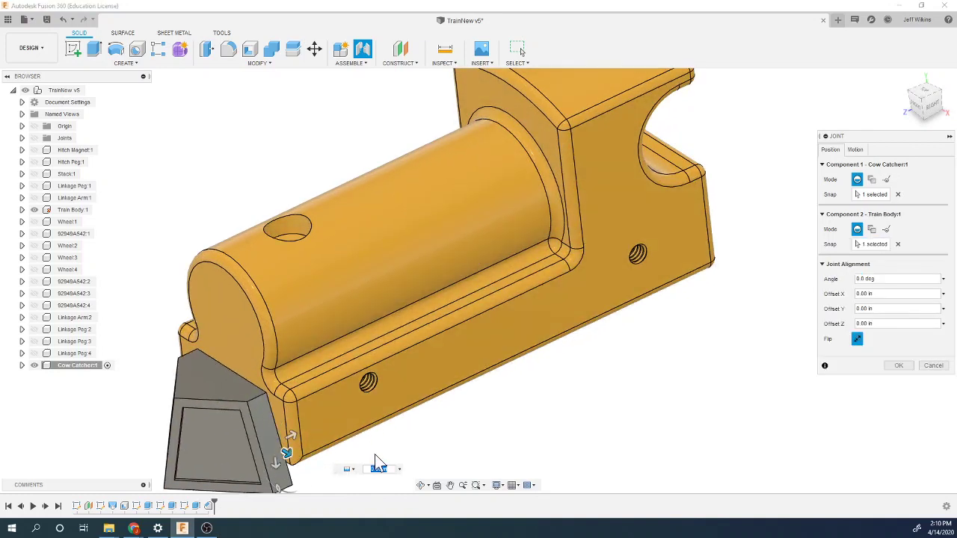
Check the Cow Catcher's fit against the train front and the joint's motion settings, and create the joint with zero angle and offsets.
left_click(936, 119)
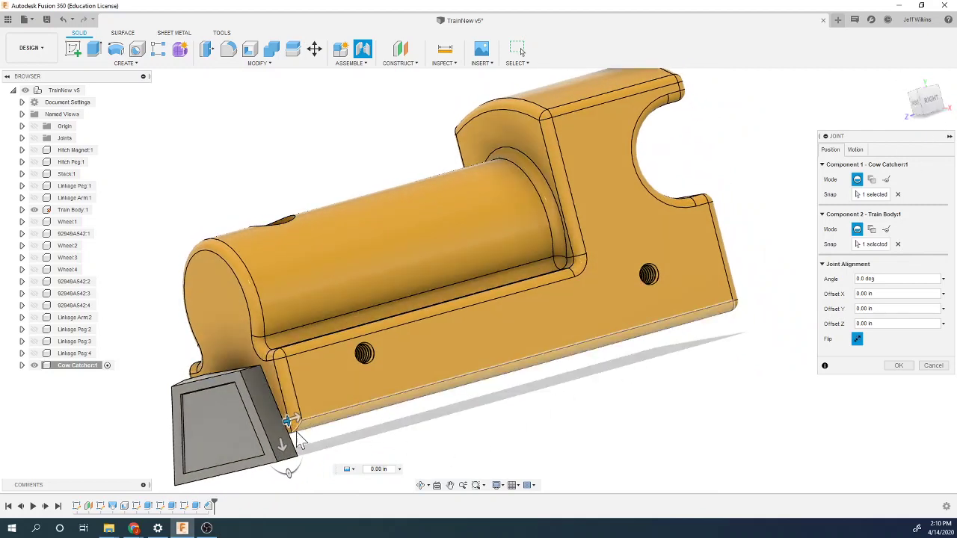
scroll(292, 445, "up", 5)
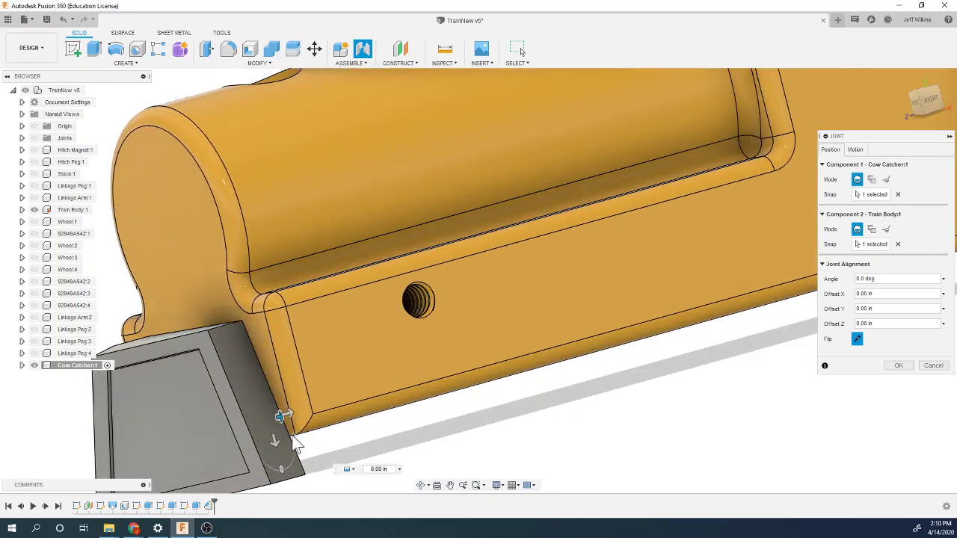
scroll(312, 450, "down", 4)
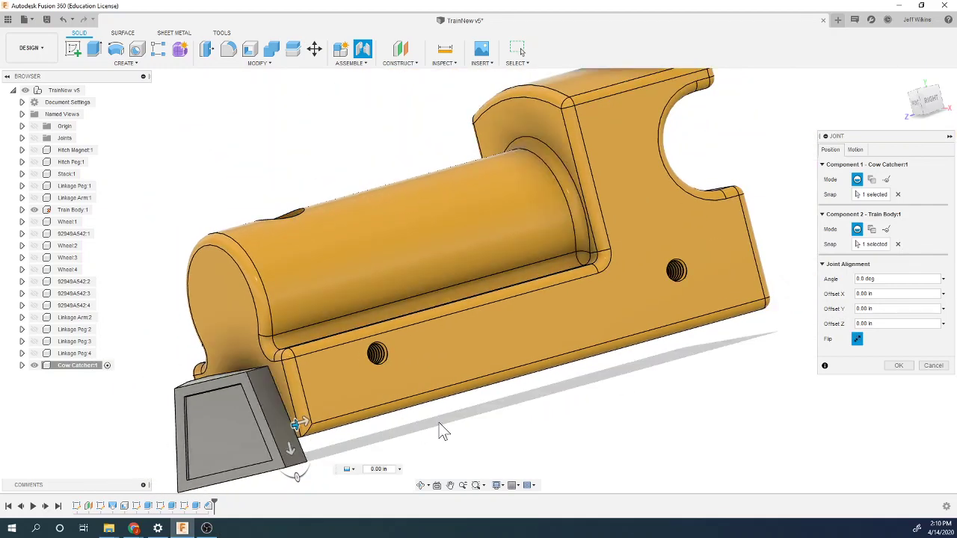
scroll(296, 426, "down", 2)
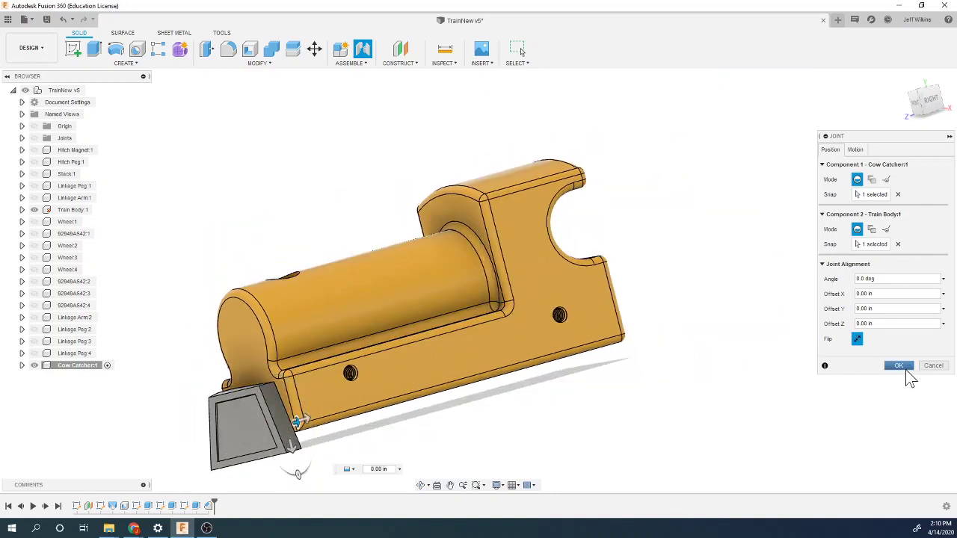
left_click(855, 150)
left_click(831, 150)
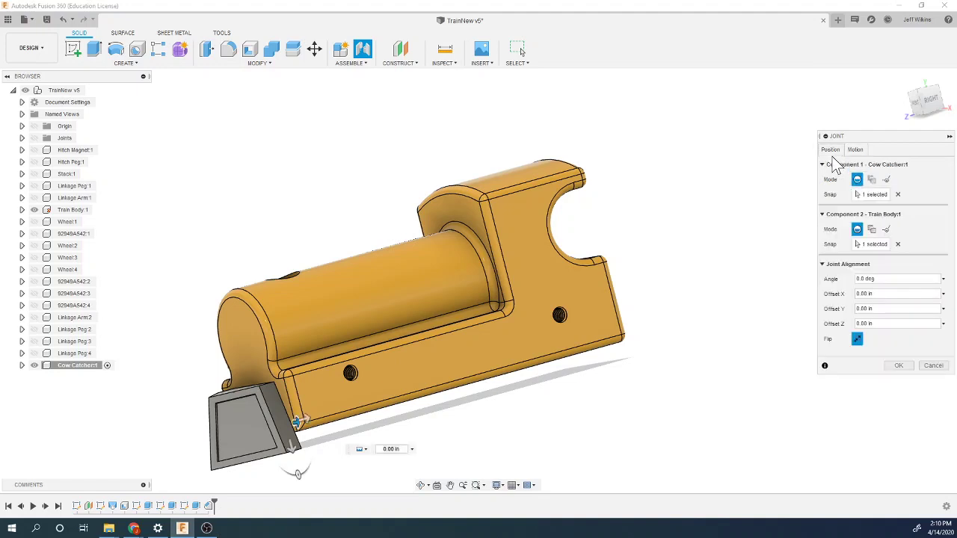
left_click(898, 366)
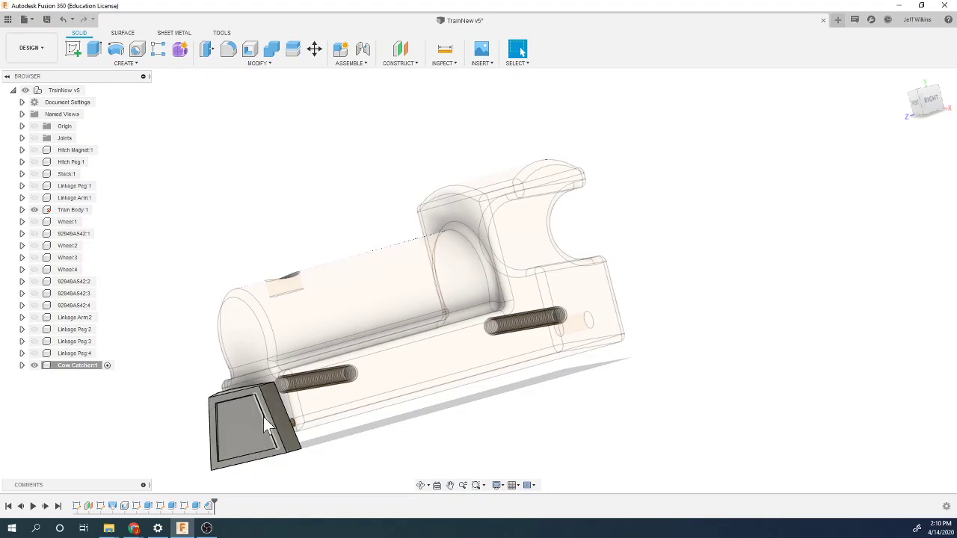
Return to the top-level assembly and make the Train Body the active component.
scroll(263, 443, "down", 2)
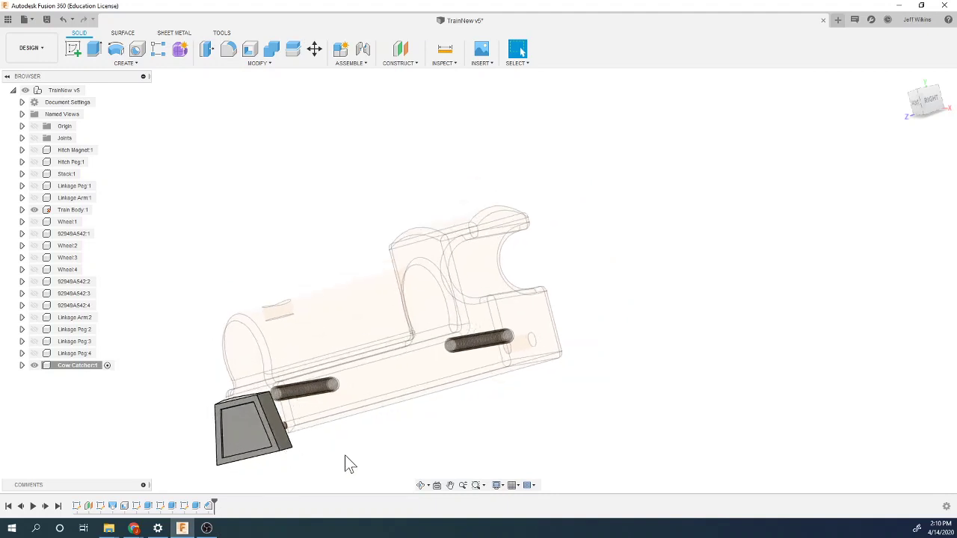
left_click(92, 90)
left_click(88, 211)
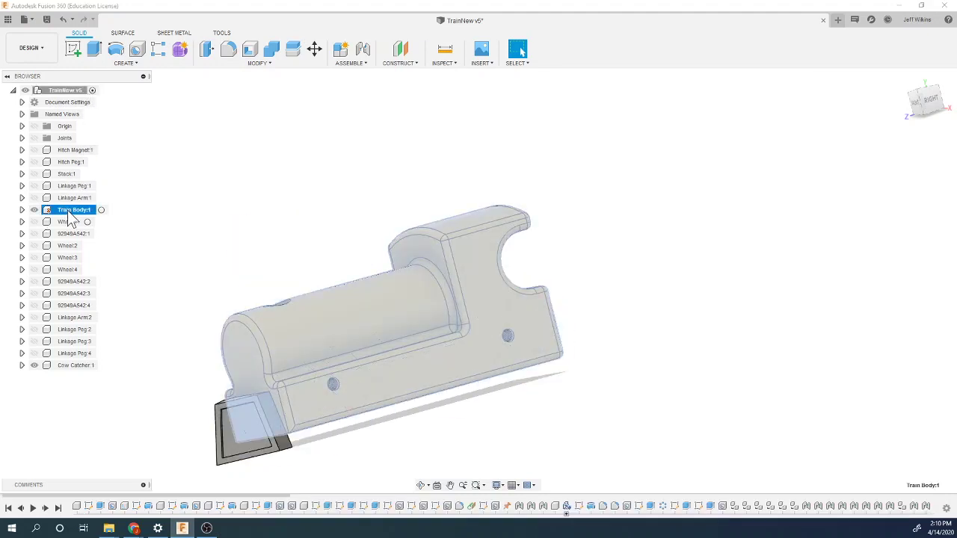
key("Escape")
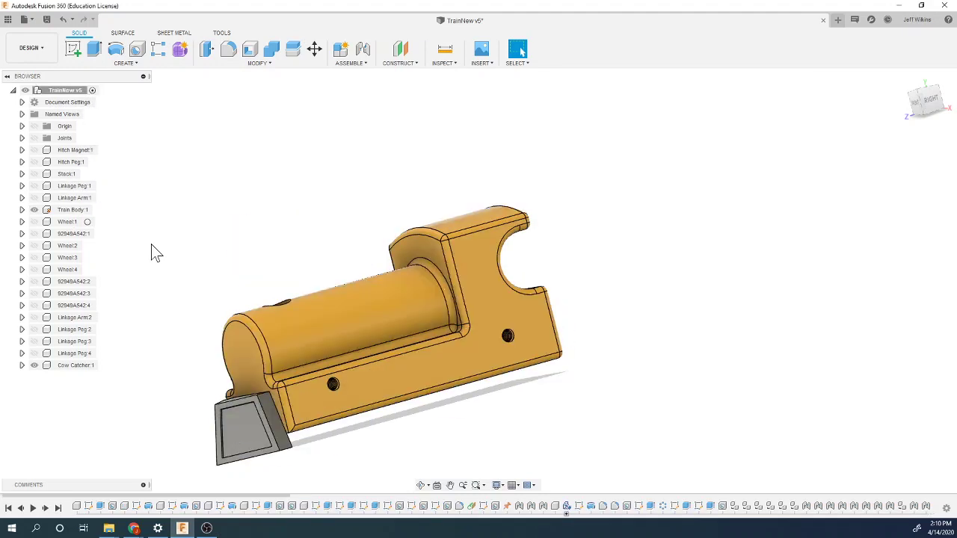
left_click(100, 211)
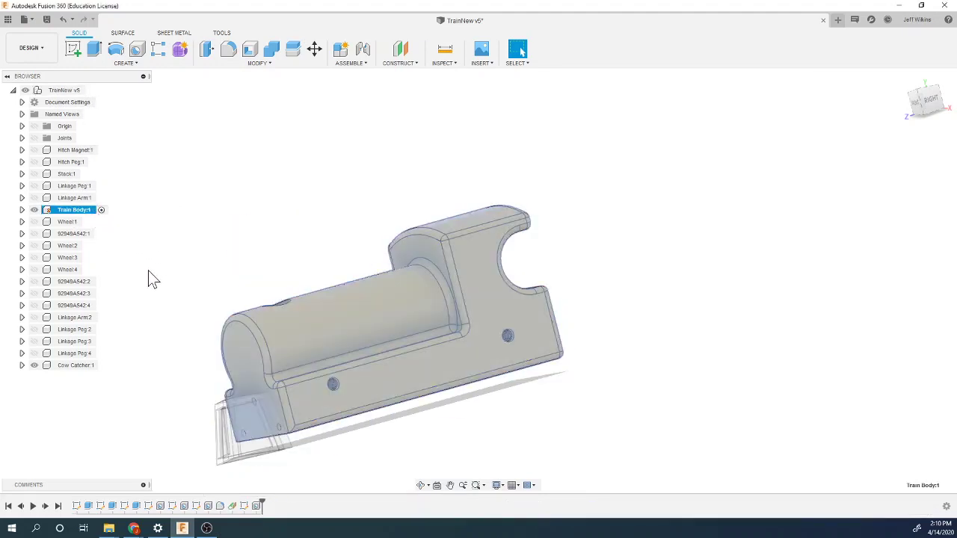
key("Escape")
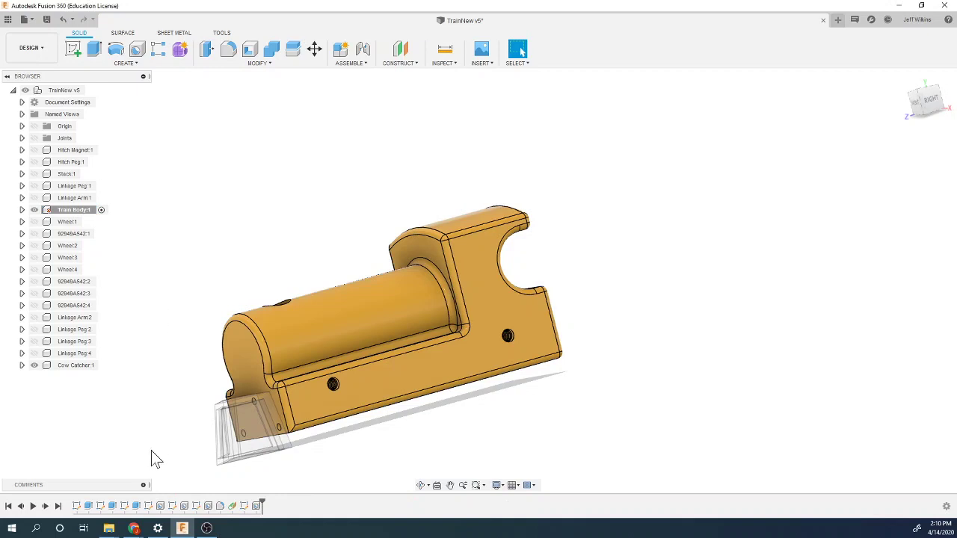
Edit the Train Body's fillet feature and add the front face's bottom edge to its main 0.10 in edge set.
double_click(220, 507)
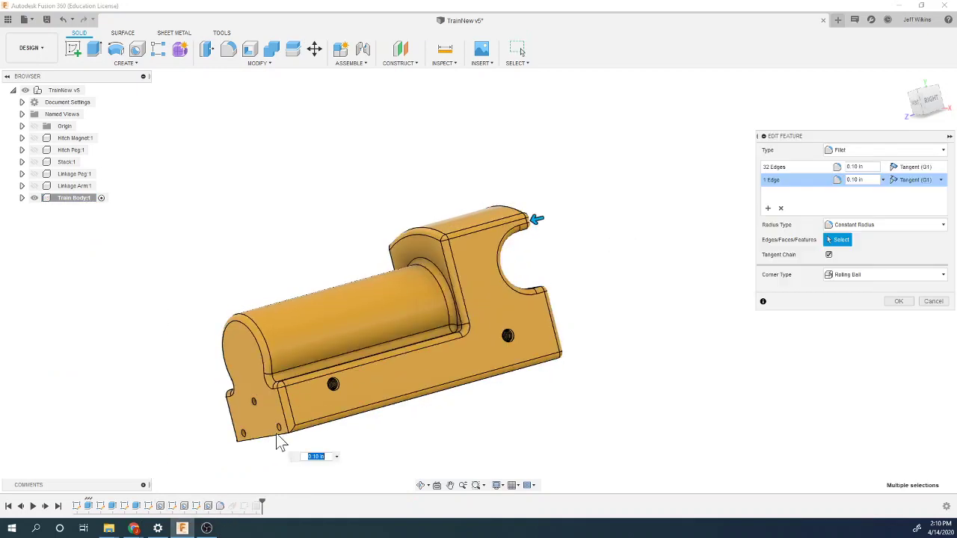
left_click(786, 169)
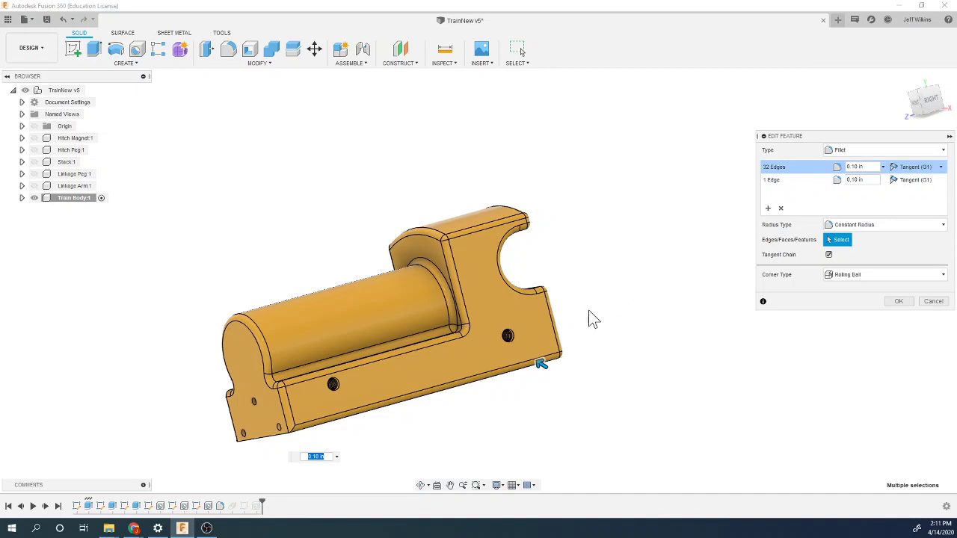
left_click(259, 440)
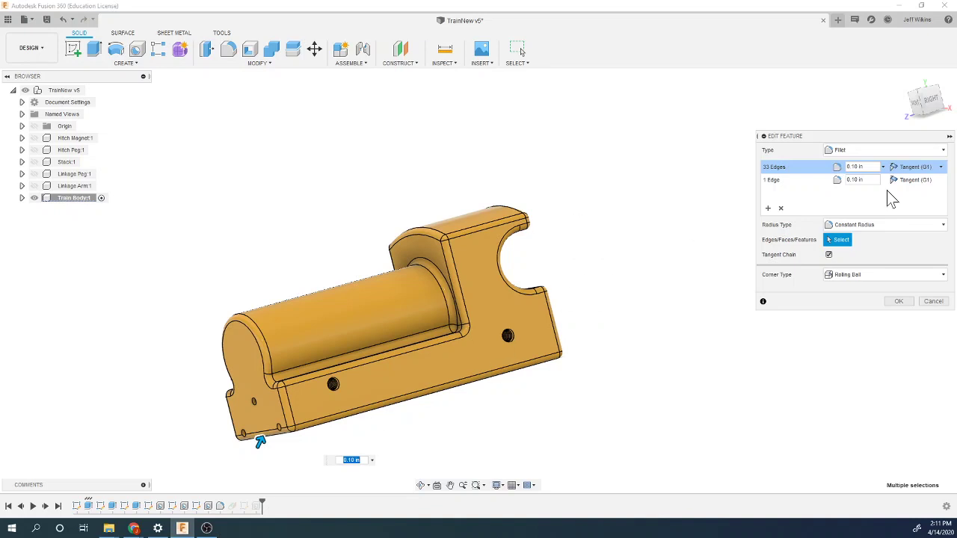
Remove the fillet's separate one-edge set and add the cab roof's rear edge to the main 0.10 in set instead.
left_click(792, 184)
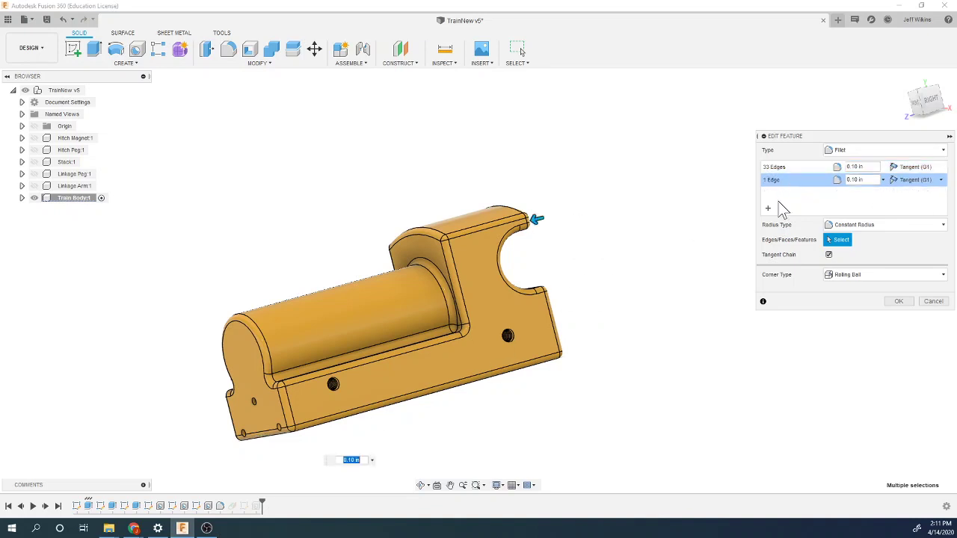
left_click(781, 207)
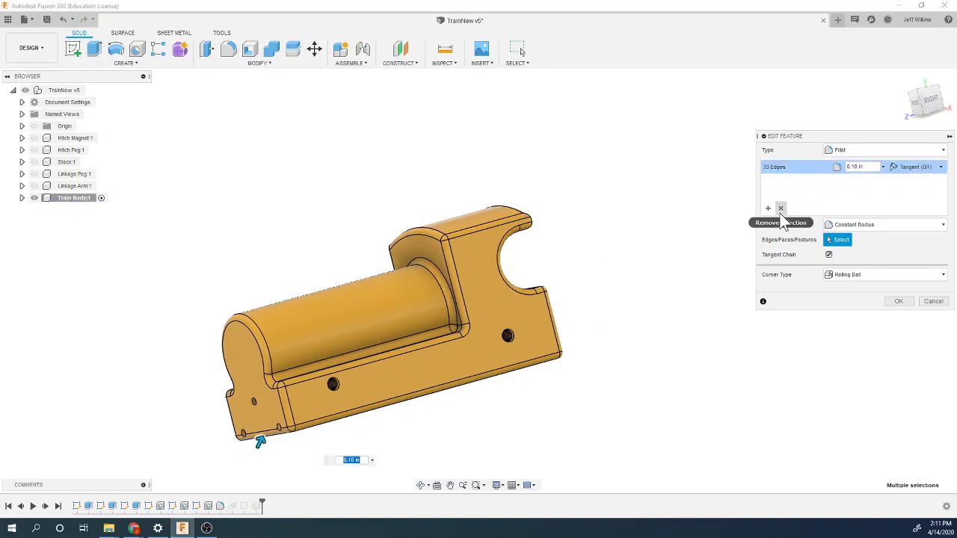
left_click(776, 171)
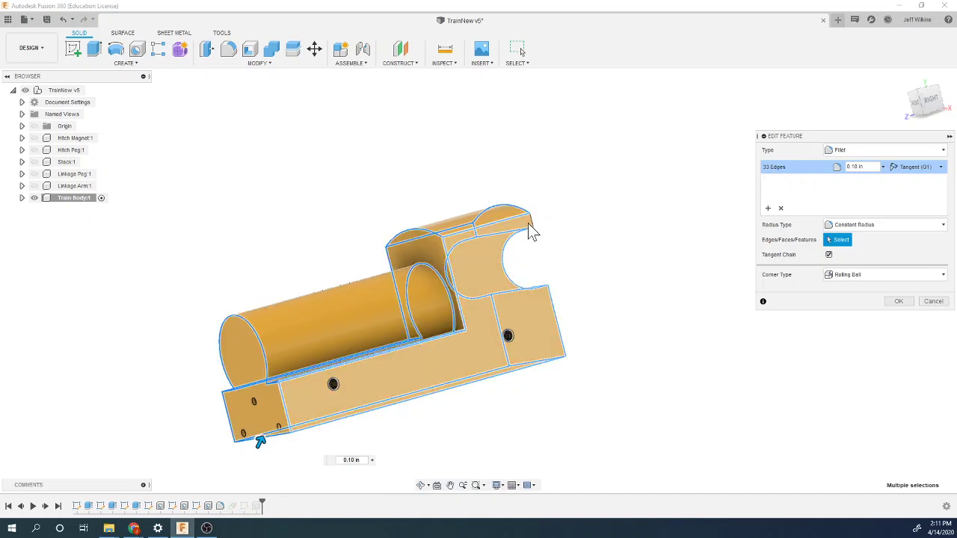
left_click(531, 232)
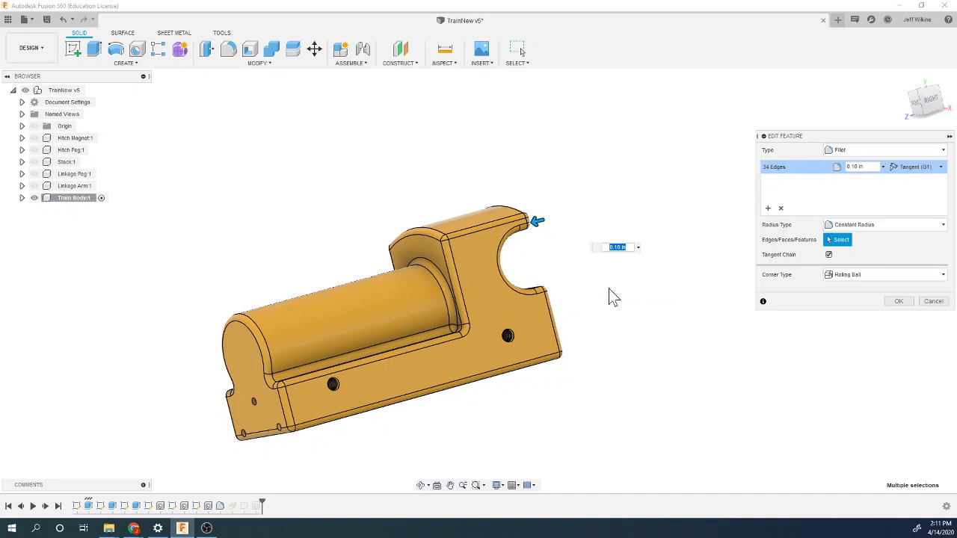
left_click(898, 302)
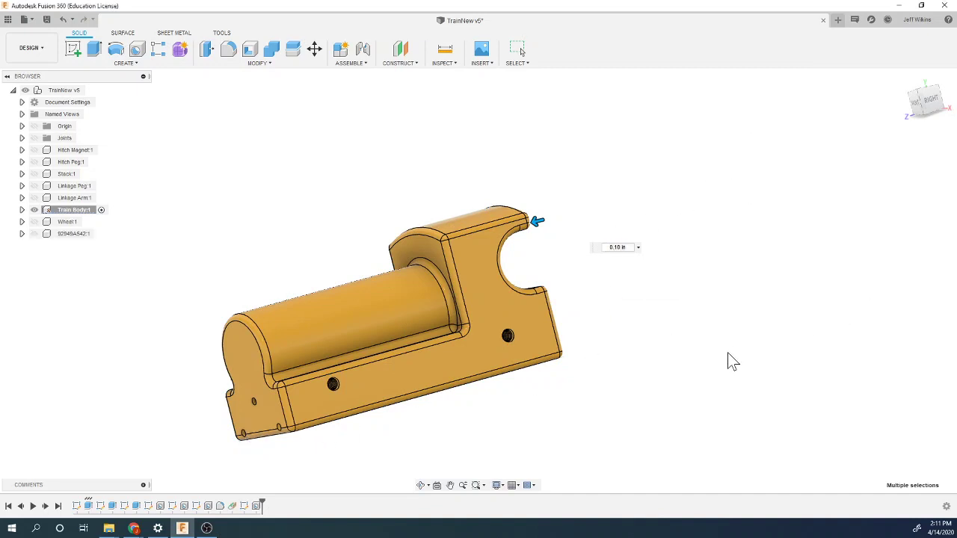
Reactivate the top-level assembly and inspect the Train Body with the attached Cow Catcher from above and from the right side.
left_click(90, 90)
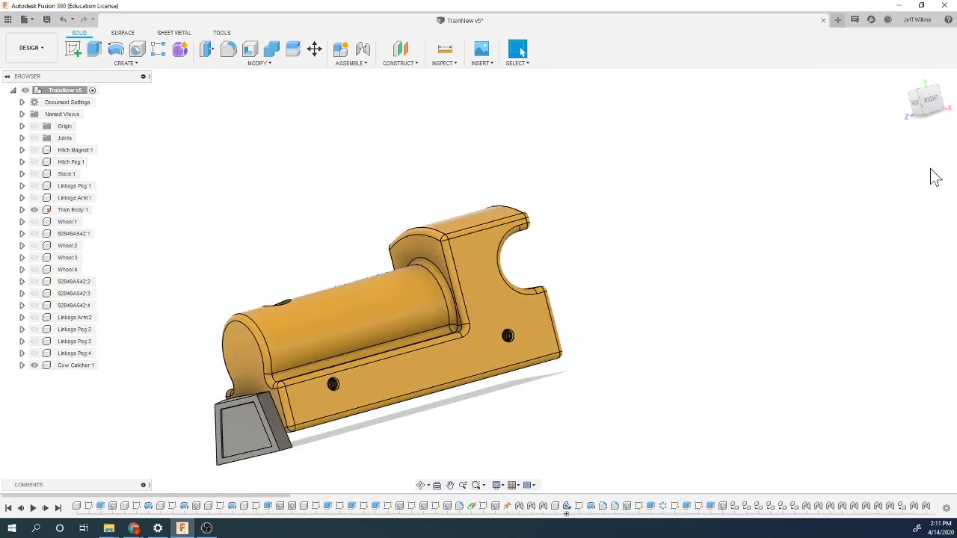
middle_click_drag(480, 280, 748, 273, "shift")
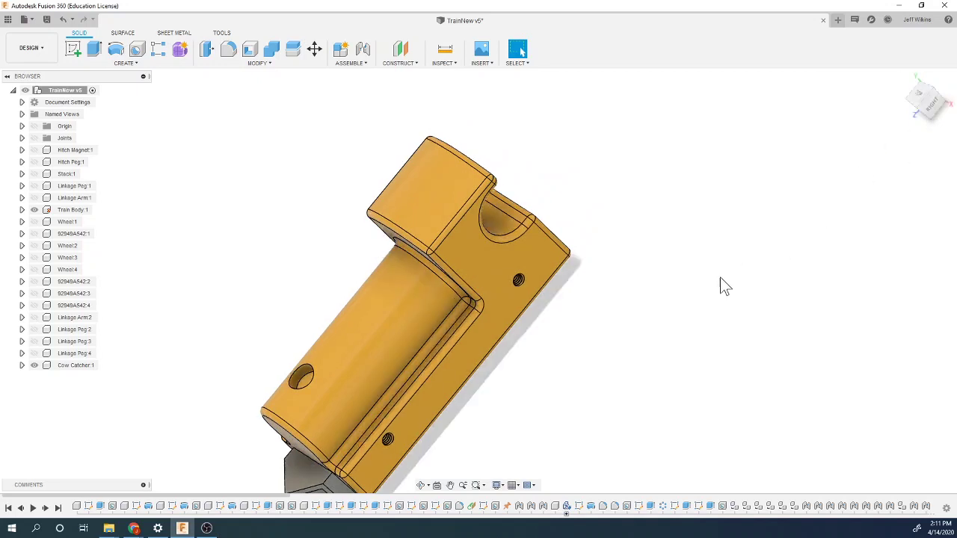
scroll(532, 386, "down", 2)
scroll(433, 467, "up", 1)
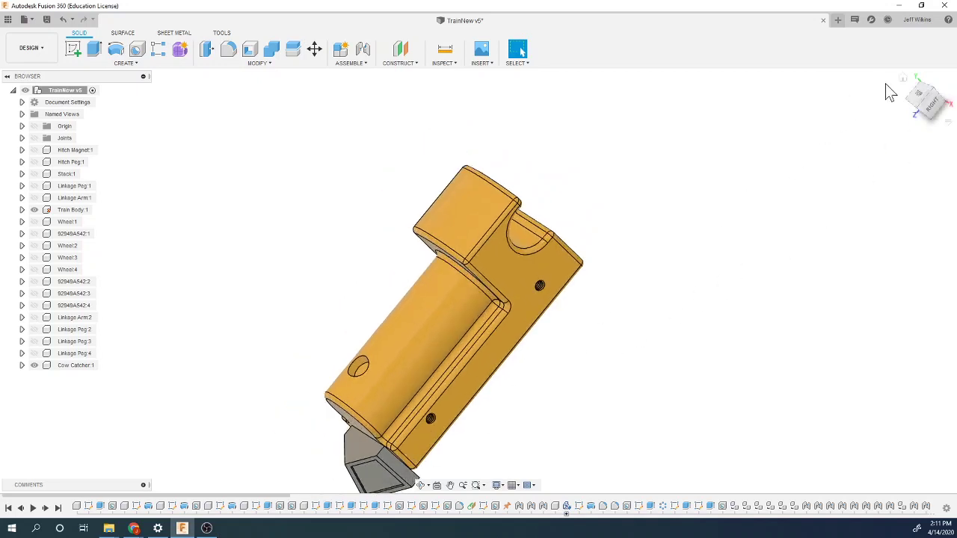
left_click(934, 107)
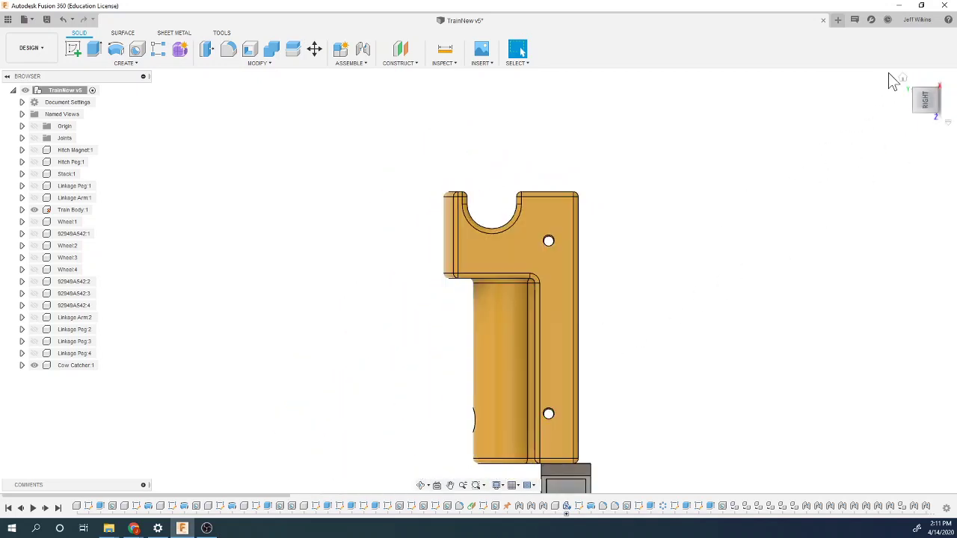
Offset the Train Body's bottom face outward by 0.25 in.
left_click(903, 80)
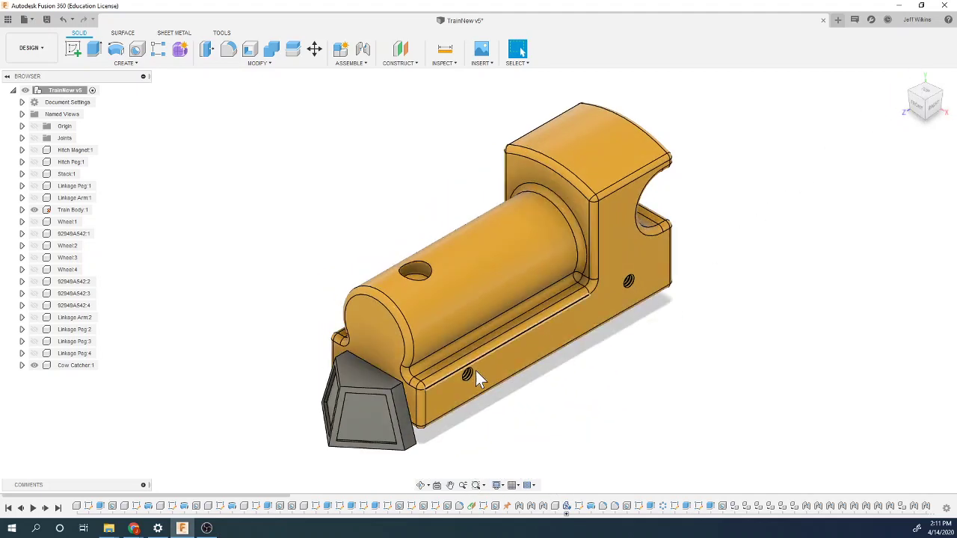
left_click(939, 120)
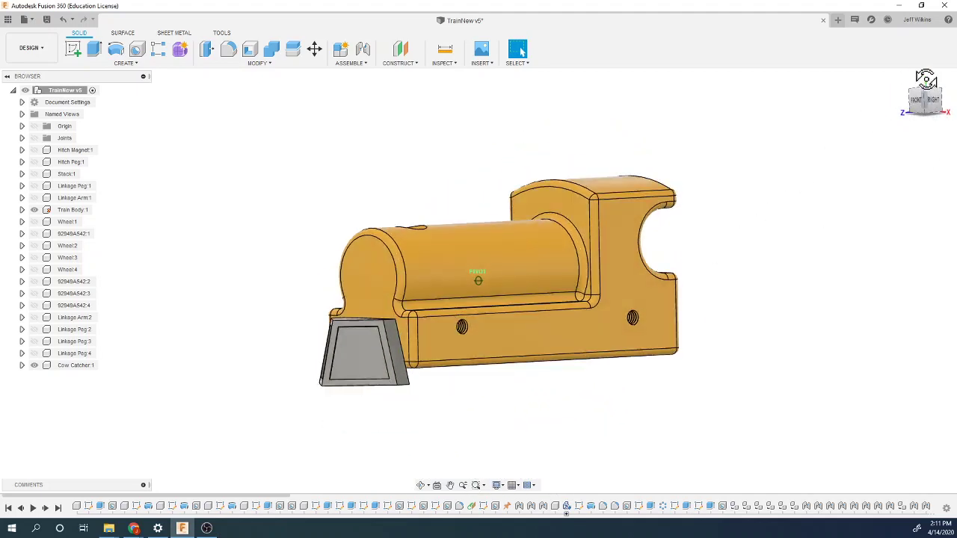
left_click(207, 49)
left_click(469, 351)
left_click(469, 361)
left_click_drag(468, 357, 466, 375)
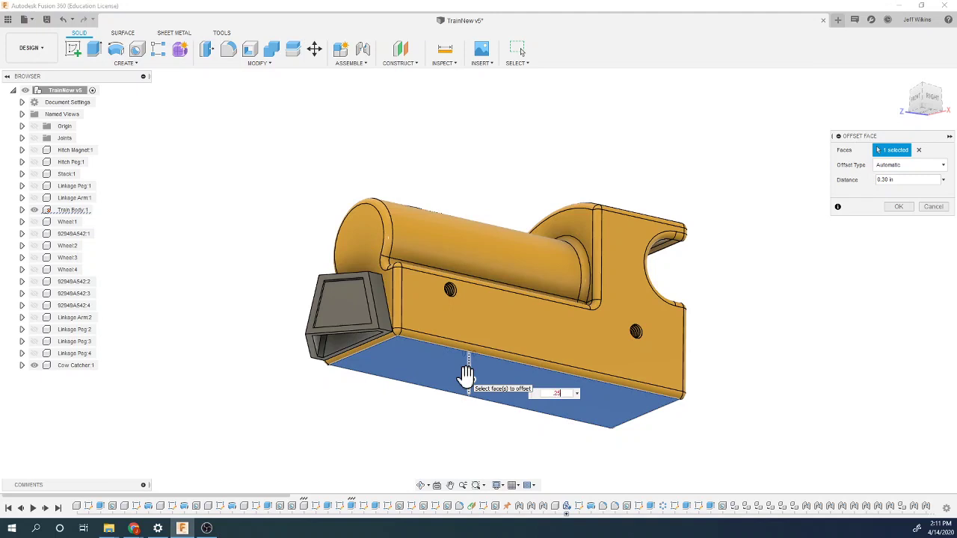
key("Return")
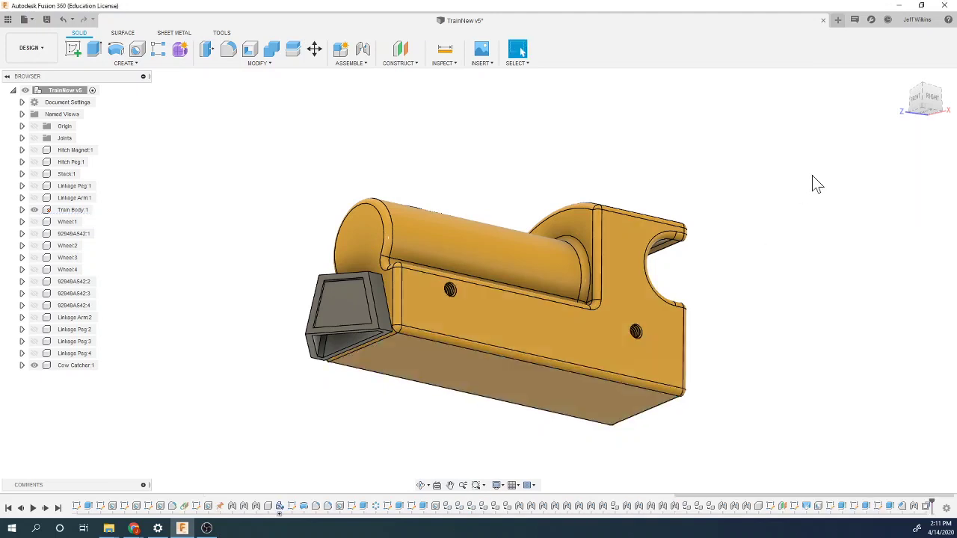
Activate the Train Body and remove the front face's bottom edge from its 0.10 in fillet set.
left_click(934, 100)
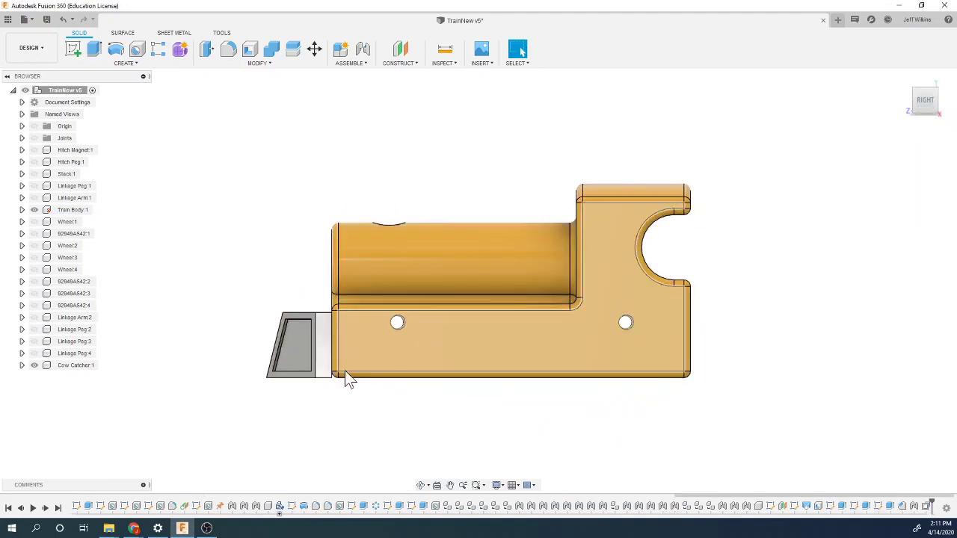
scroll(336, 377, "up", 5)
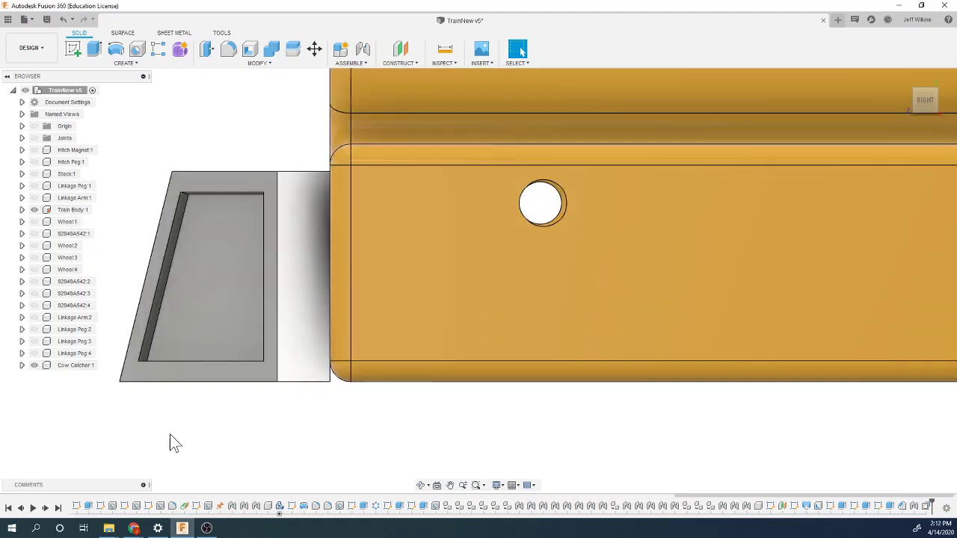
double_click(83, 211)
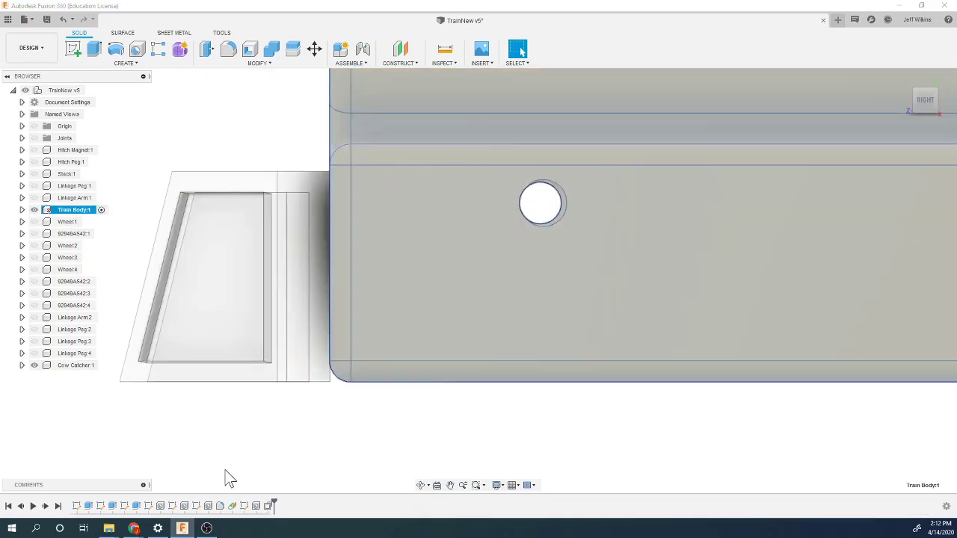
double_click(219, 506)
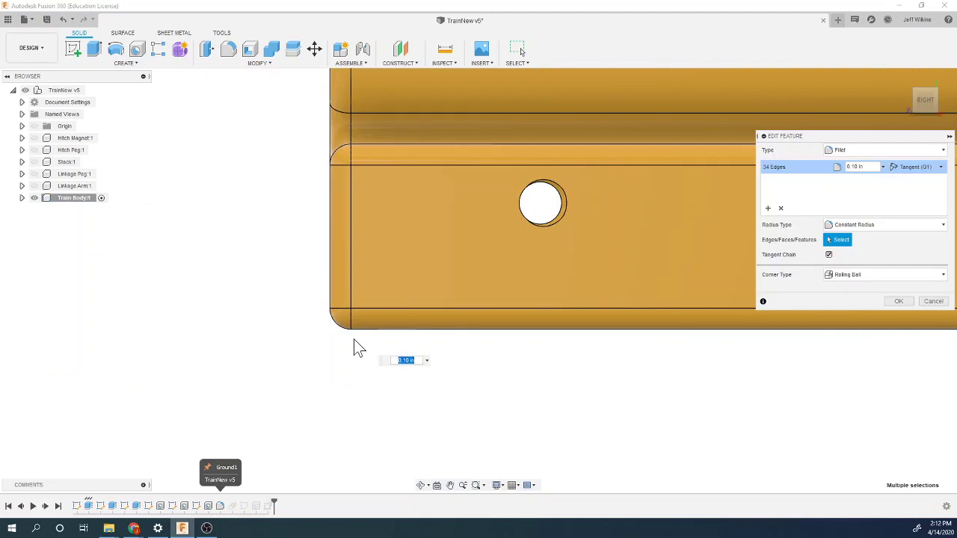
left_click_drag(925, 105, 948, 104)
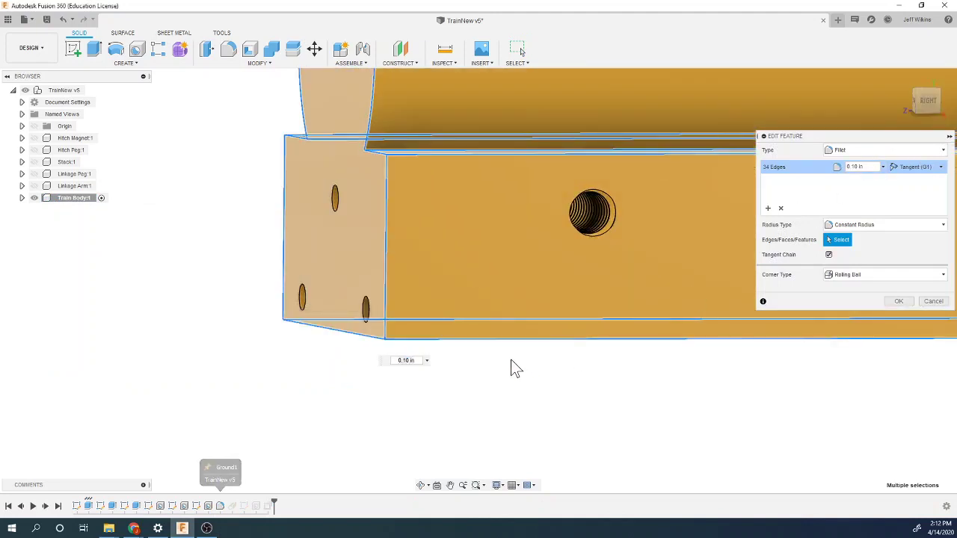
left_click(354, 342)
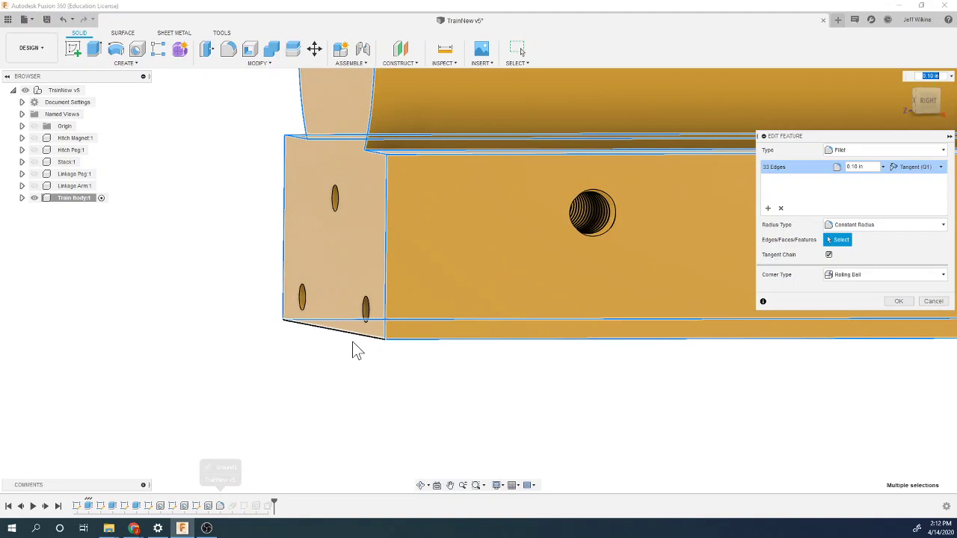
left_click(899, 301)
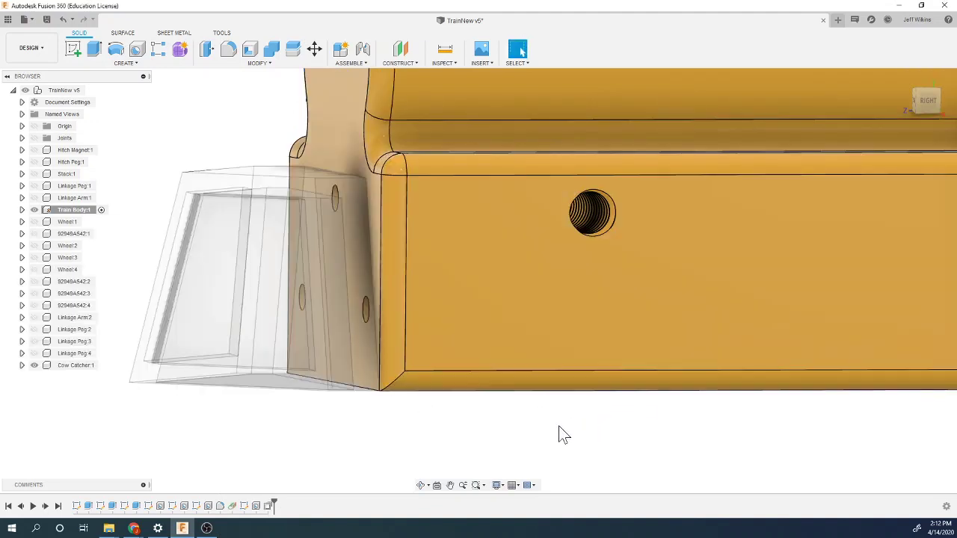
Show all hidden train components, including the linkages, wheels, axle pegs, stack and hitch parts, and reactivate the top-level assembly.
mouse_move(931, 105)
left_mouse_down()
mouse_move(956, 113)
mouse_move(956, 137)
left_mouse_up()
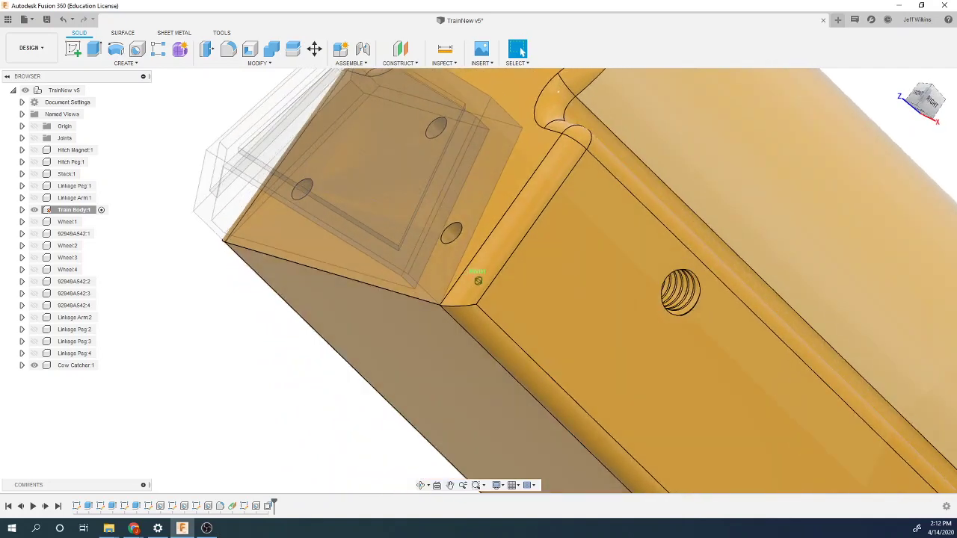
scroll(363, 380, "down", 5)
scroll(427, 400, "up", 3)
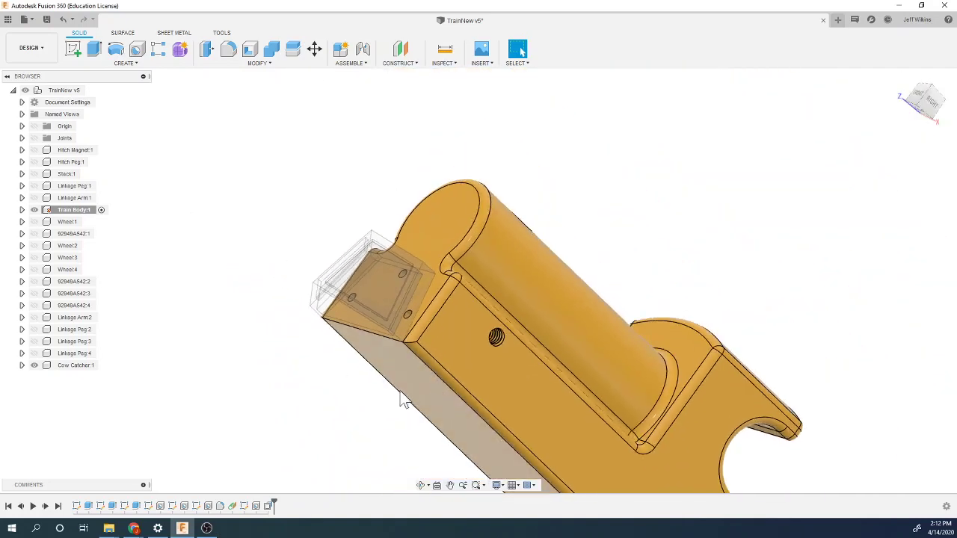
scroll(380, 421, "down", 4)
scroll(419, 419, "up", 1)
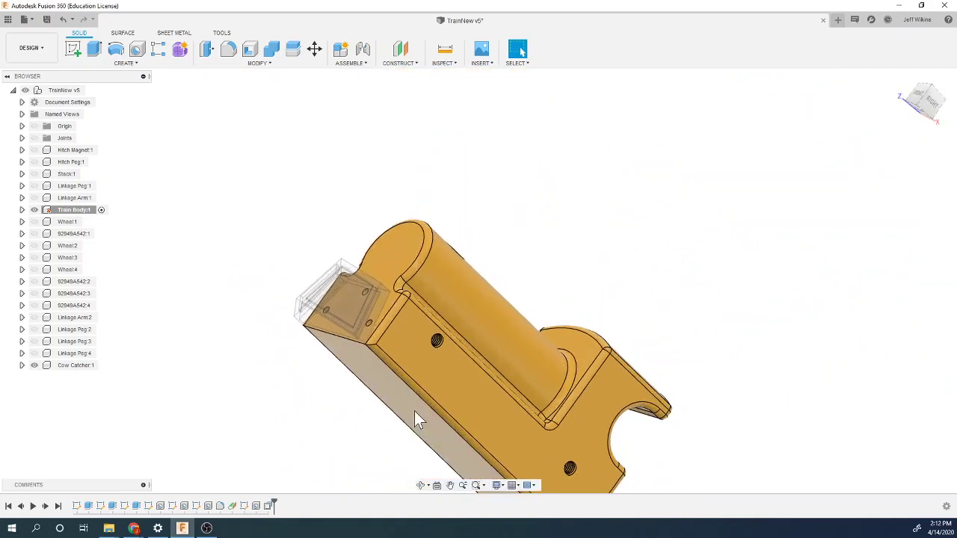
left_click(934, 100)
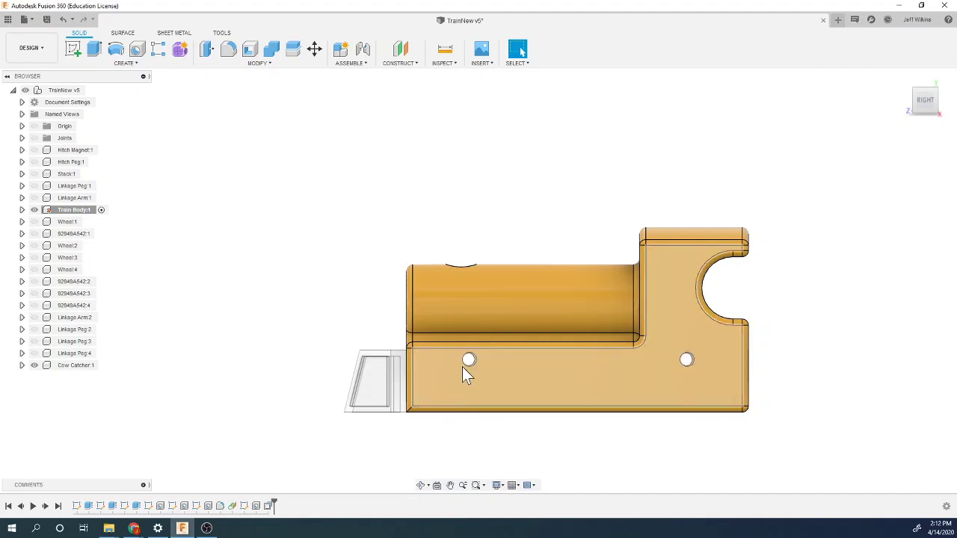
left_click(34, 353)
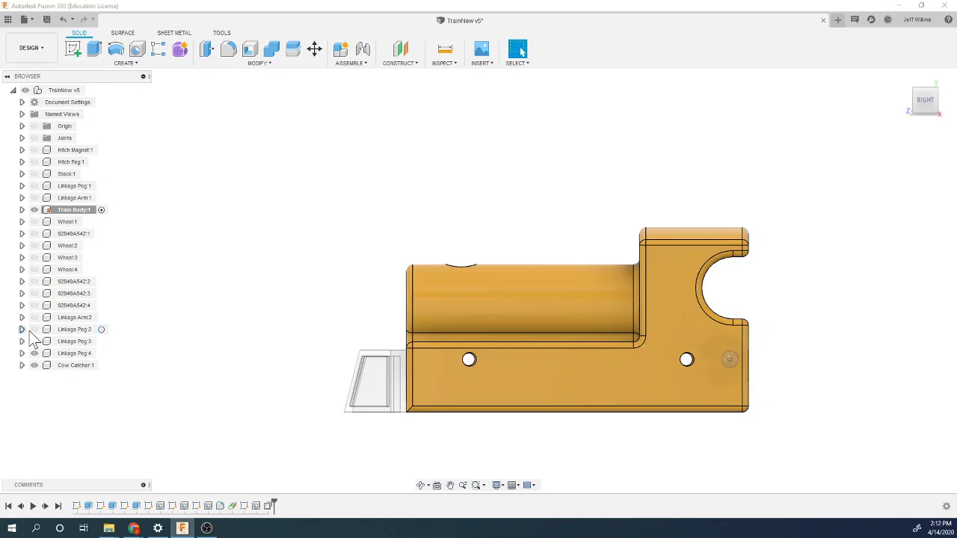
left_click(22, 329)
left_click(21, 329)
left_click(34, 317)
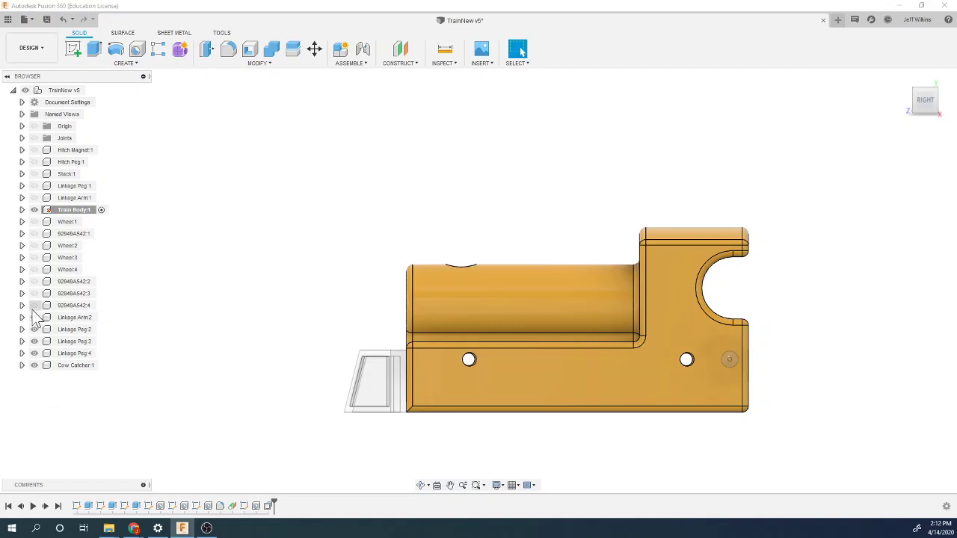
left_click(34, 305)
left_click(35, 293)
left_click(34, 281)
left_click(35, 270)
left_click(35, 257)
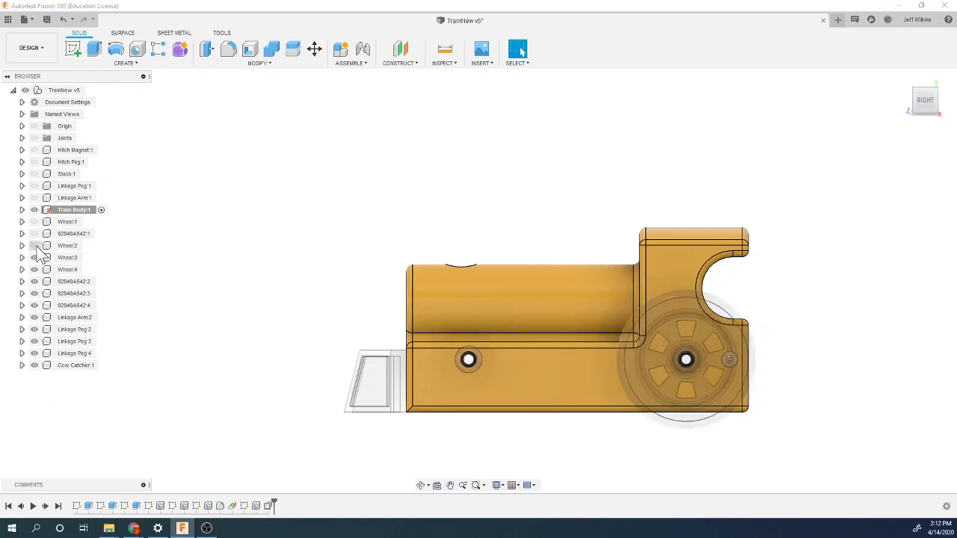
left_click(35, 245)
left_click(35, 234)
left_click(35, 221)
left_click(35, 198)
left_click(34, 185)
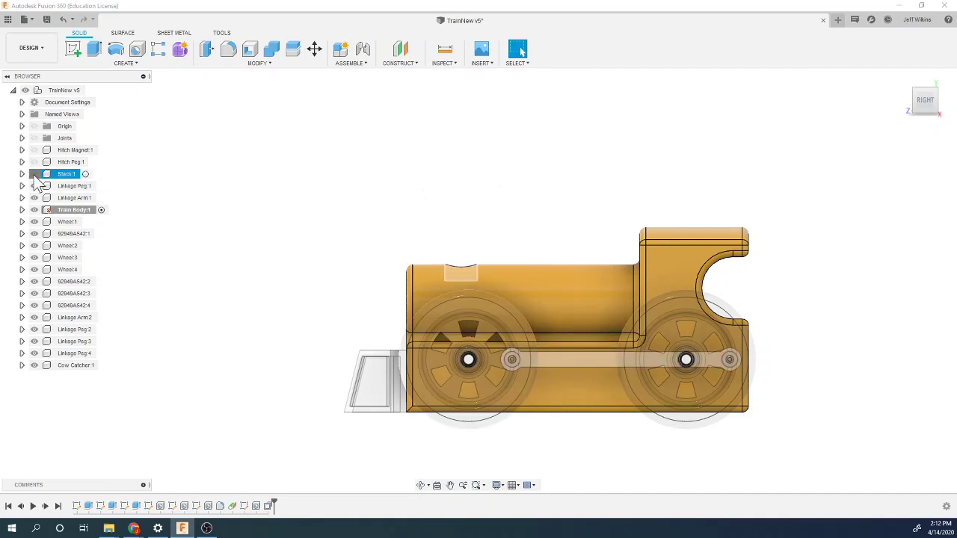
left_click(34, 173)
left_click(34, 162)
left_click(34, 150)
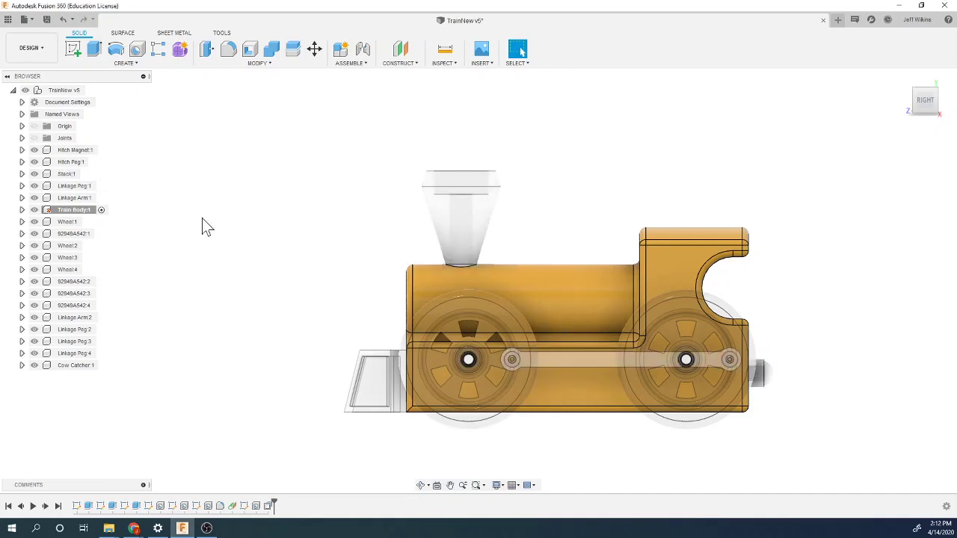
left_click(92, 89)
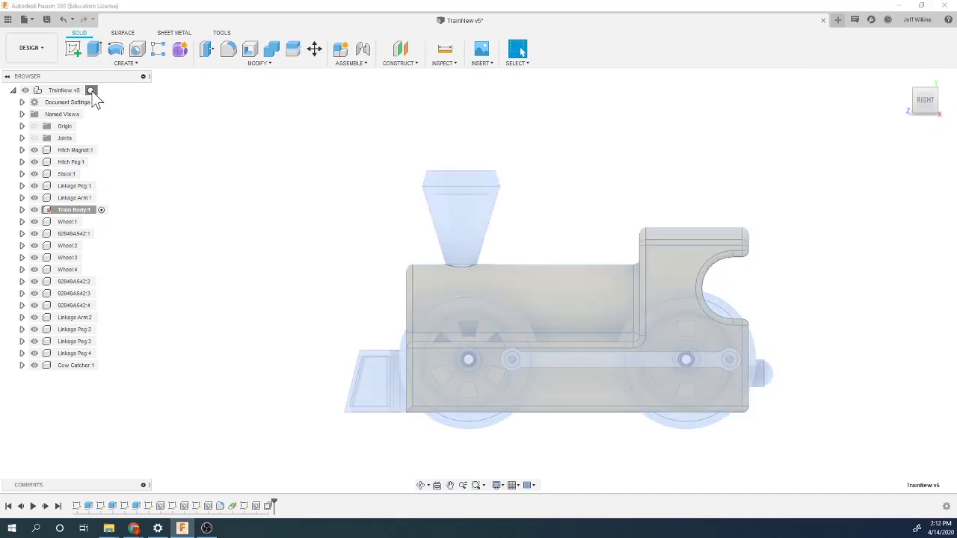
Apply a dark grey appearance already used in this design to the whole Cow Catcher component.
left_click_drag(925, 100, 857, 147)
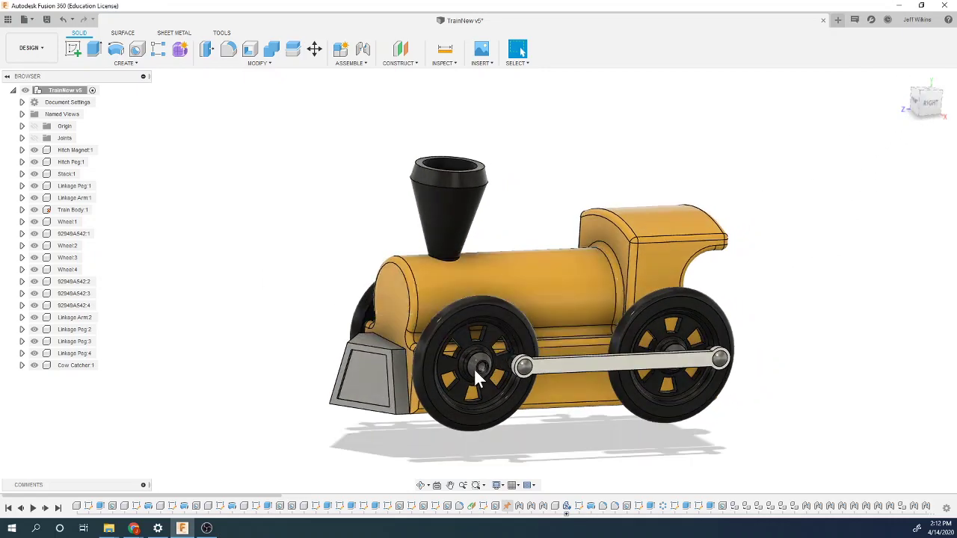
right_click(77, 366)
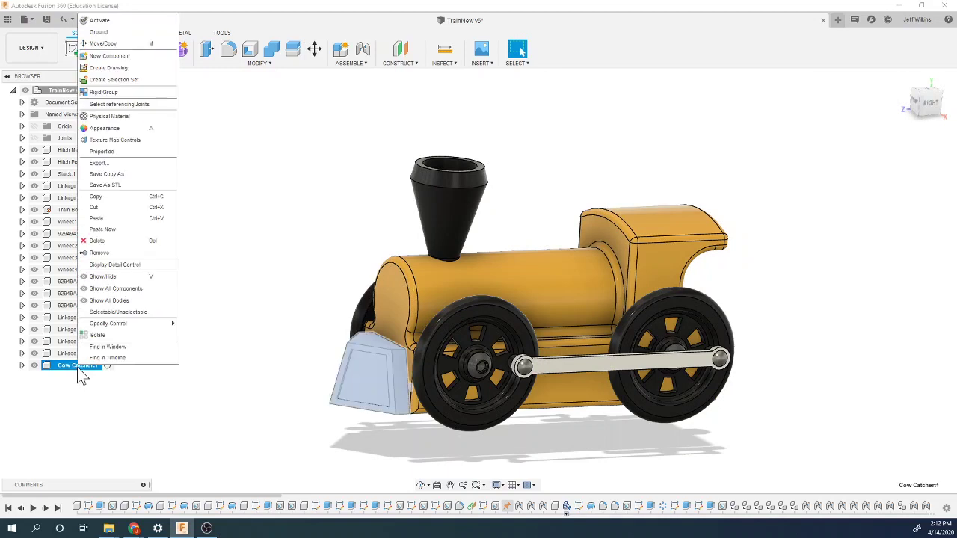
left_click(117, 128)
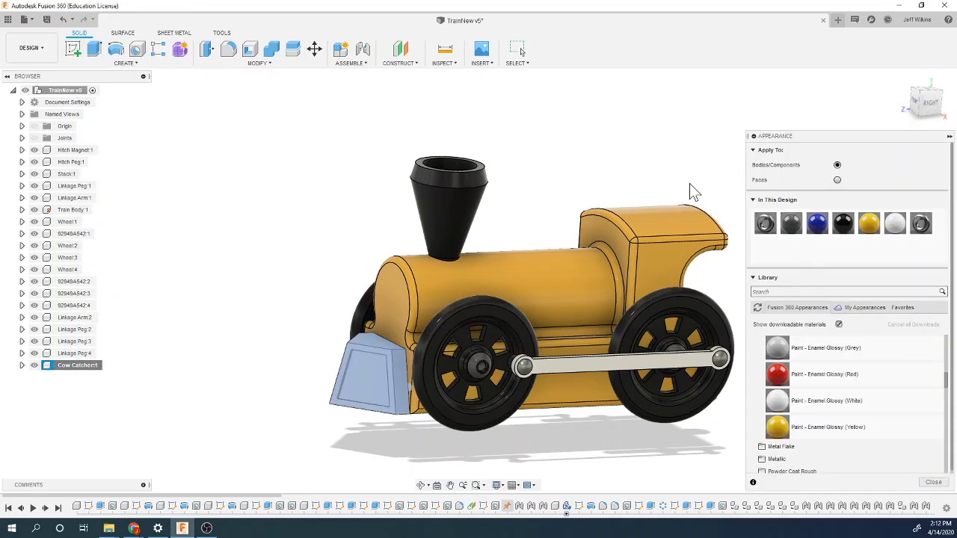
left_click_drag(766, 223, 362, 423)
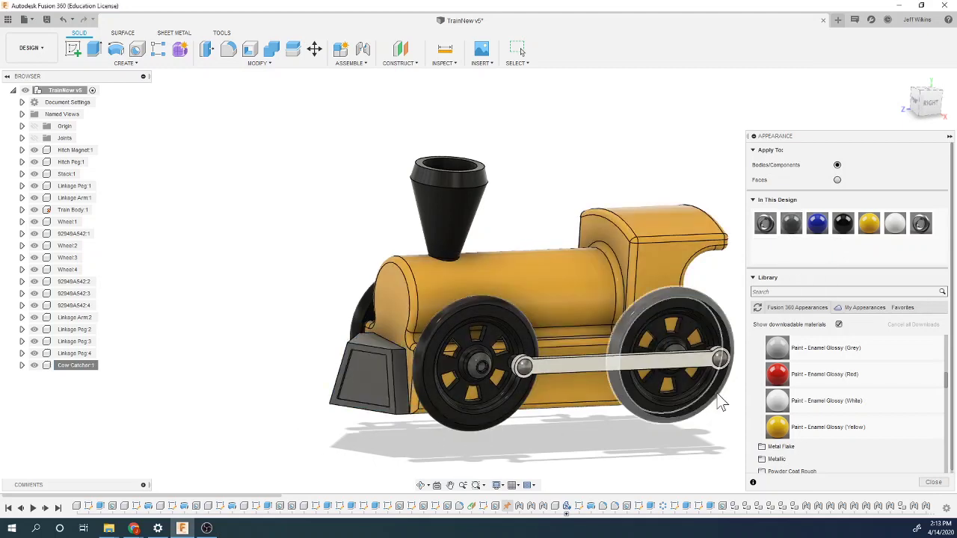
left_click_drag(937, 111, 647, 109)
scroll(293, 387, "down", 3)
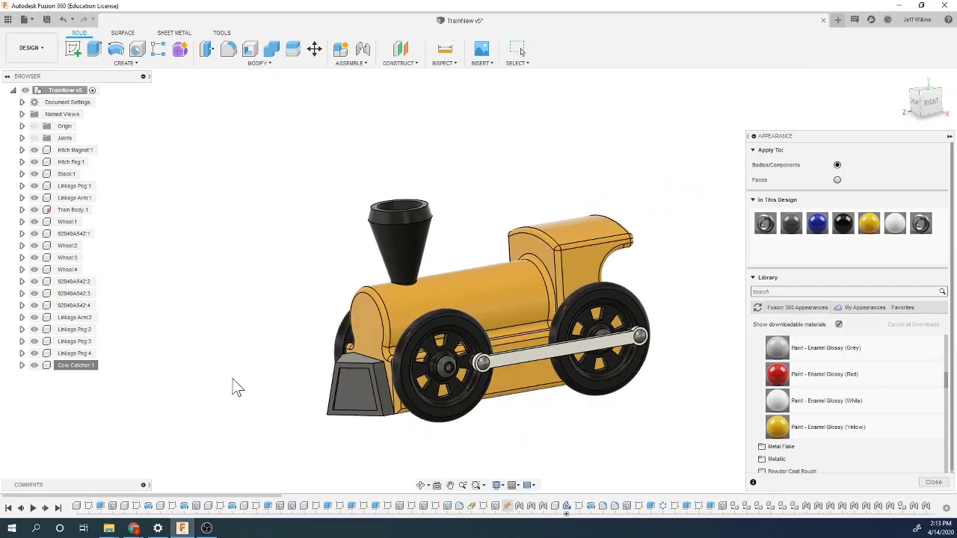
left_click(933, 482)
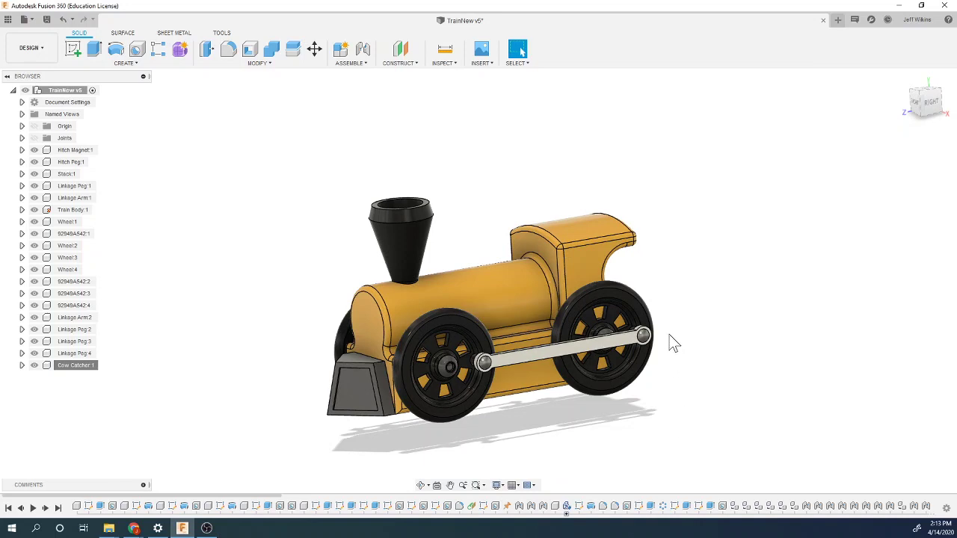
Create a new component in the top-level assembly and keep its default name.
left_click_drag(934, 112, 740, 307)
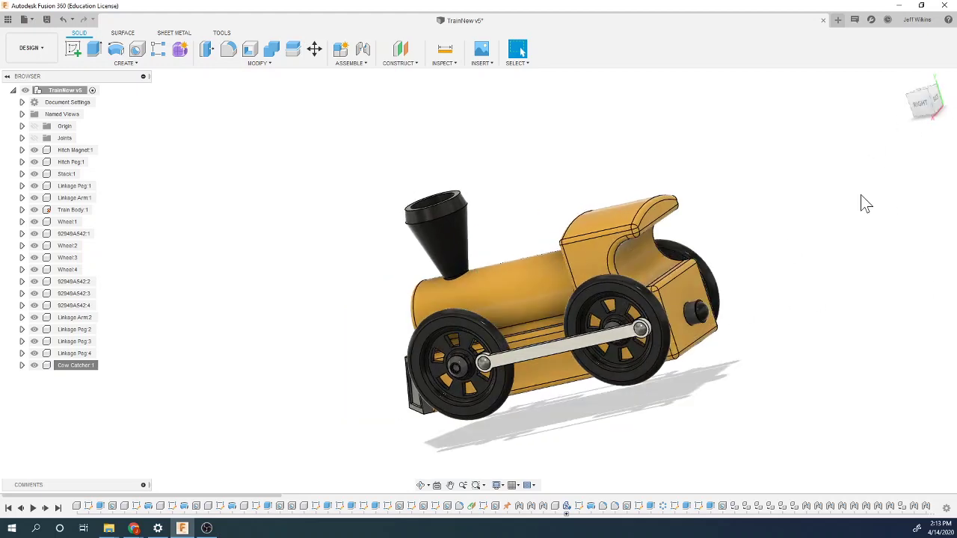
left_click(920, 102)
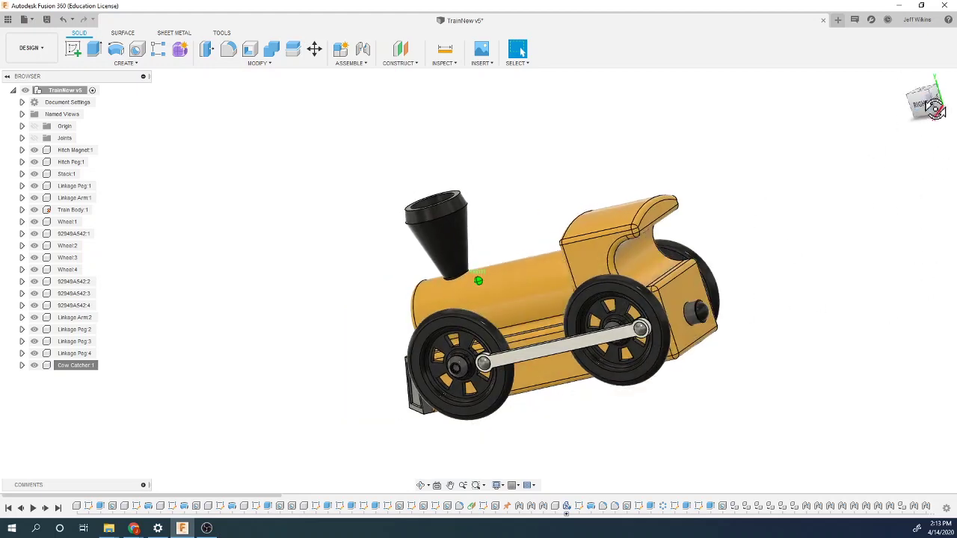
middle_click_drag(748, 269, 797, 255, "shift")
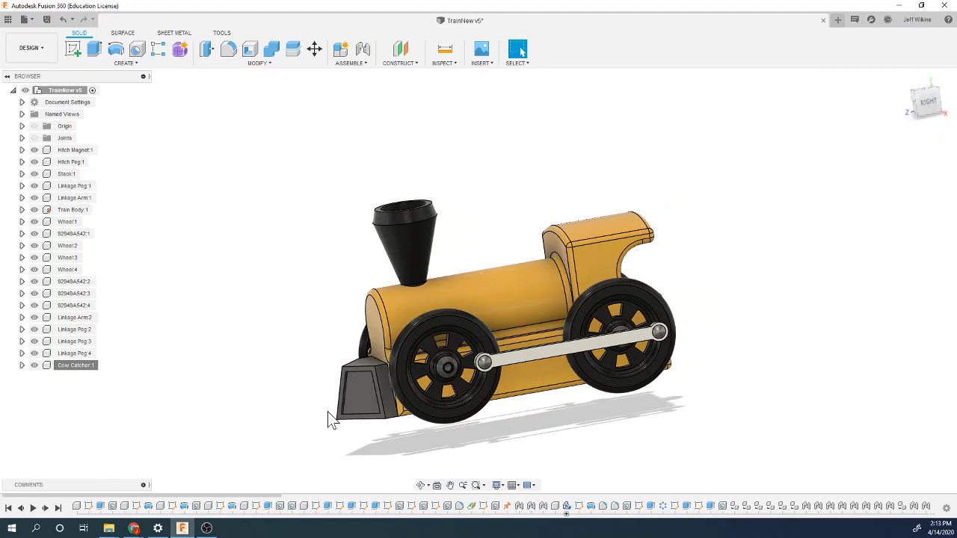
right_click(66, 90)
left_click(75, 105)
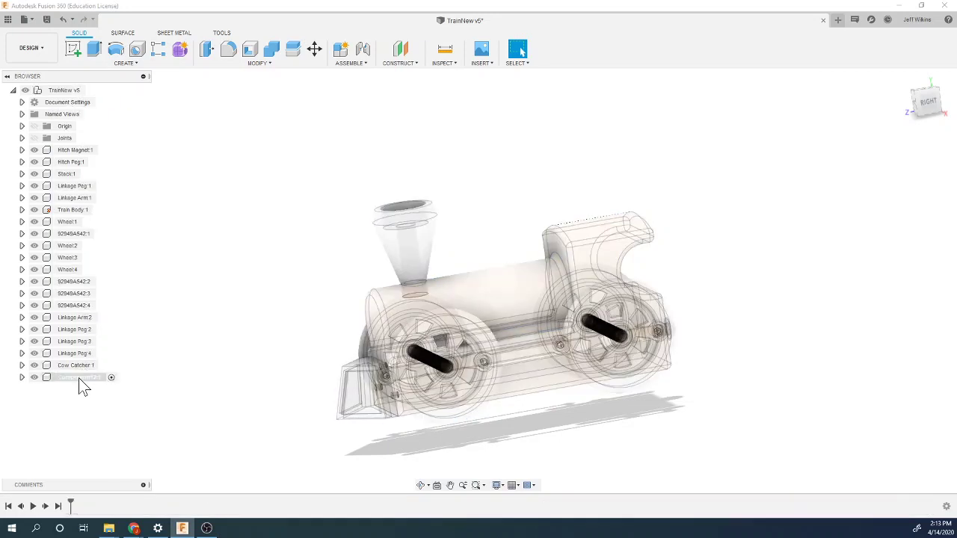
key("Return")
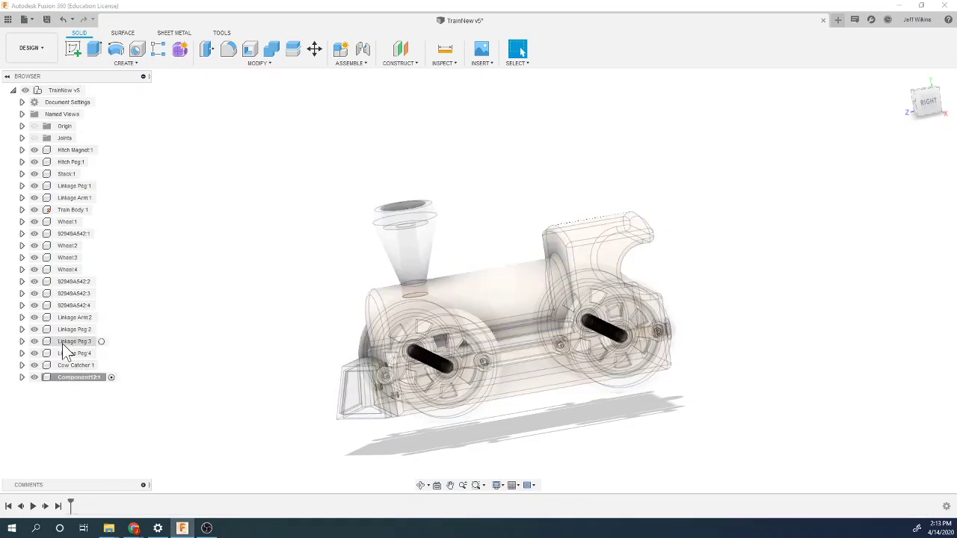
Hide every other train component, from the Cow Catcher to the Hitch Magnet, leaving only the new component shown.
left_click(34, 365)
left_click(35, 353)
left_click(34, 341)
left_click(35, 329)
left_click(34, 317)
left_click(35, 305)
left_click(34, 293)
left_click(34, 281)
left_click(35, 269)
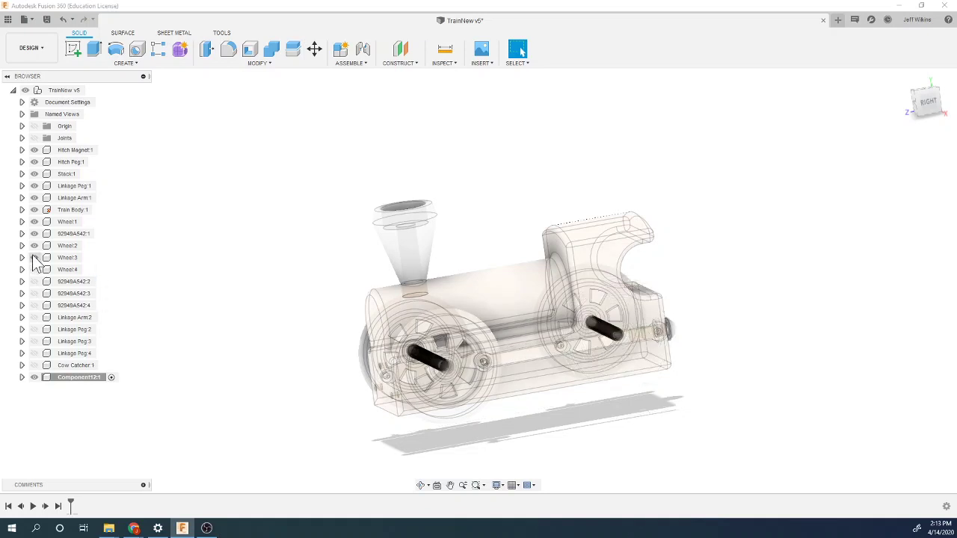
left_click(35, 257)
left_click(35, 245)
left_click(34, 233)
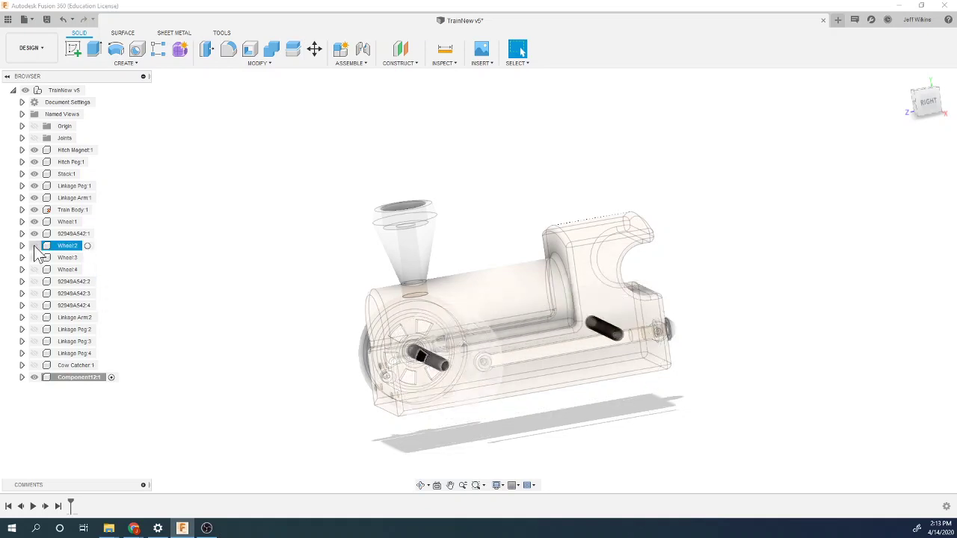
left_click(34, 221)
left_click(34, 186)
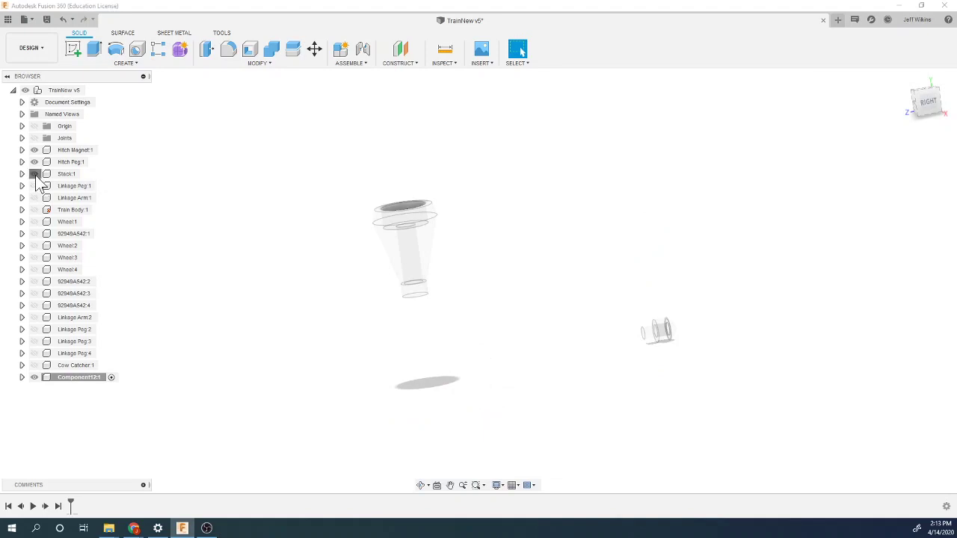
left_click(34, 173)
left_click(34, 161)
left_click(35, 150)
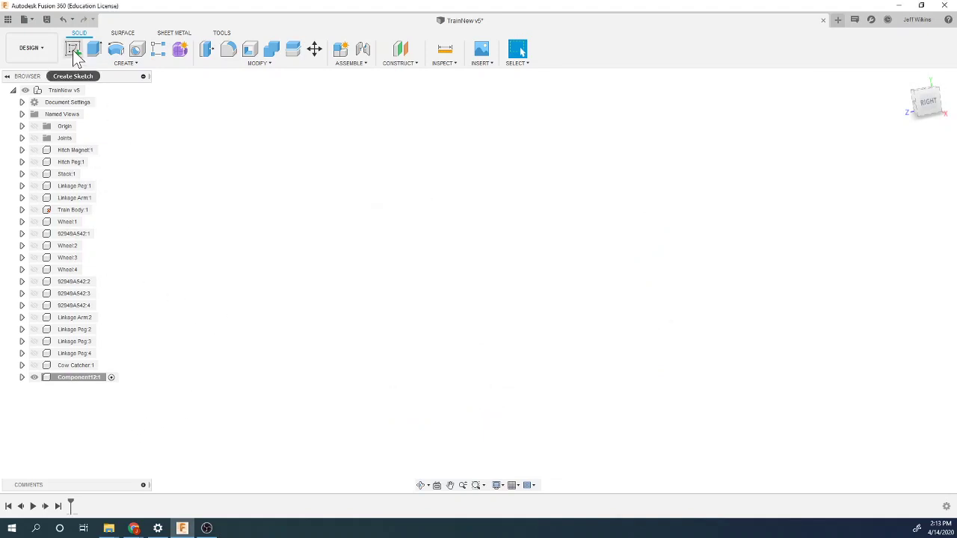
Switch to the Train Project drawings in Chrome and page back from the Cow Catcher sheet to Train Changes 6.JPG.
mouse_move(134, 529)
left_click(199, 491)
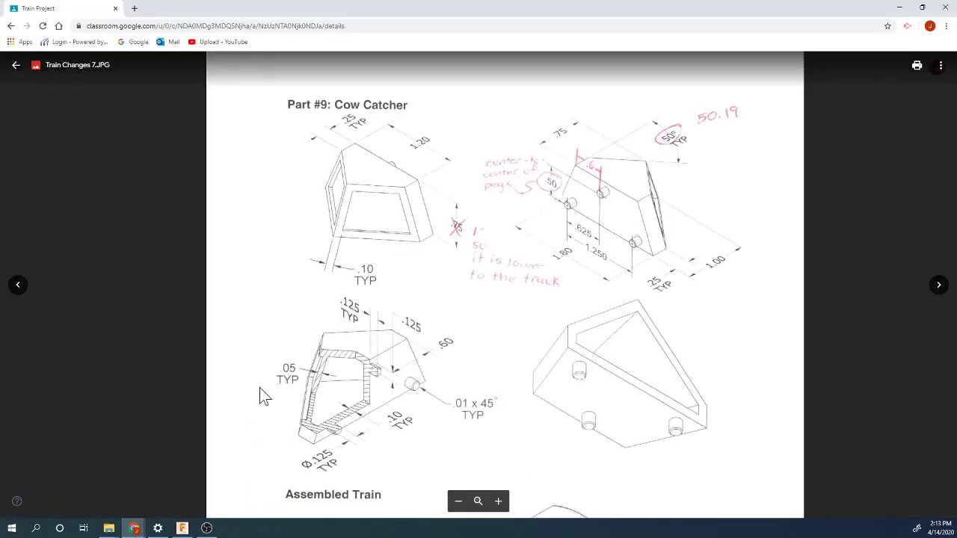
left_click(18, 286)
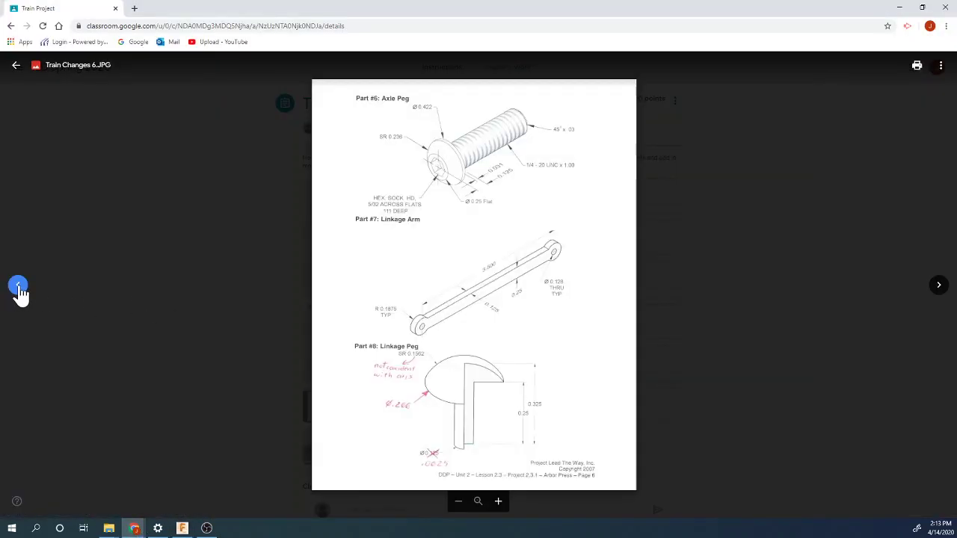
Open the Straight Track drawing in Train Changes 8.JPG and examine its dimensions up close.
left_click(19, 287)
left_click(18, 287)
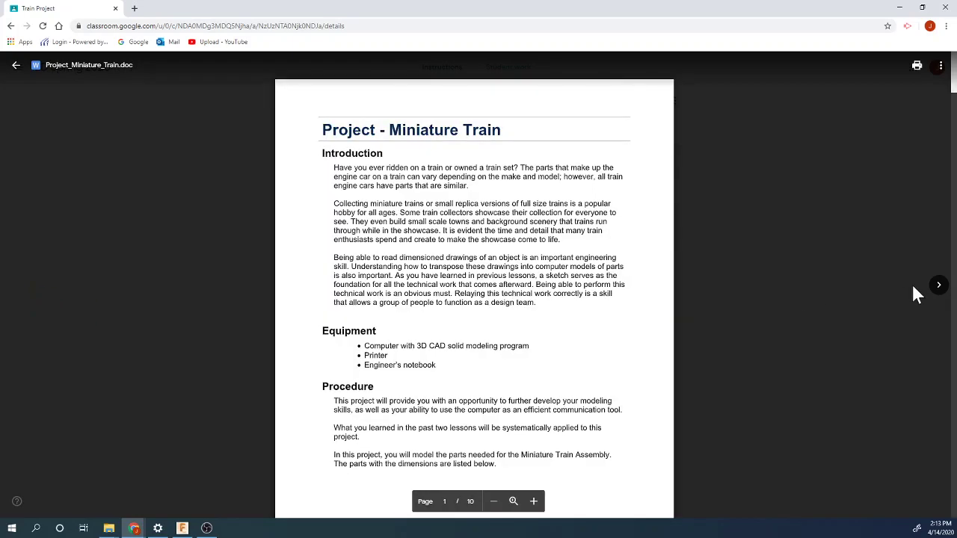
left_click(934, 292)
left_click(437, 284)
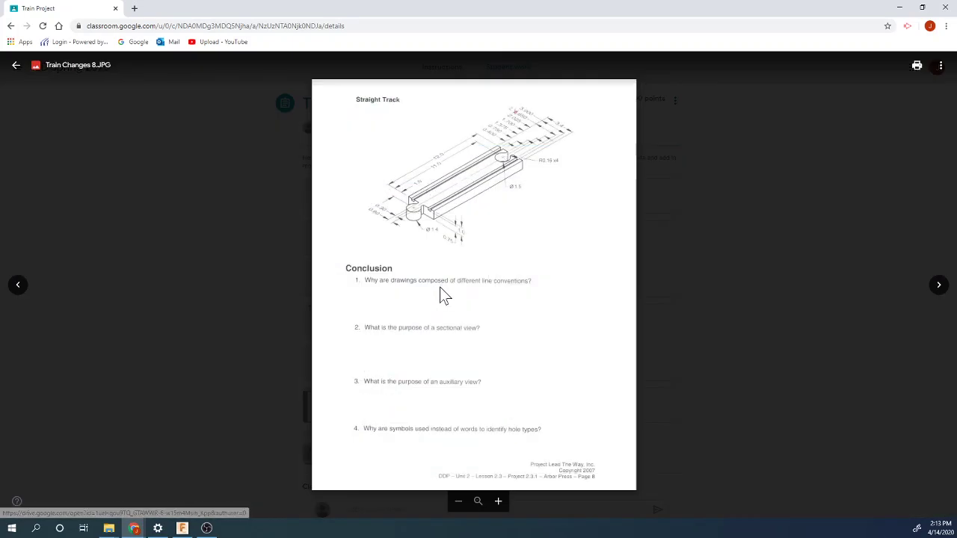
scroll(472, 154, "up", 3, "ctrl")
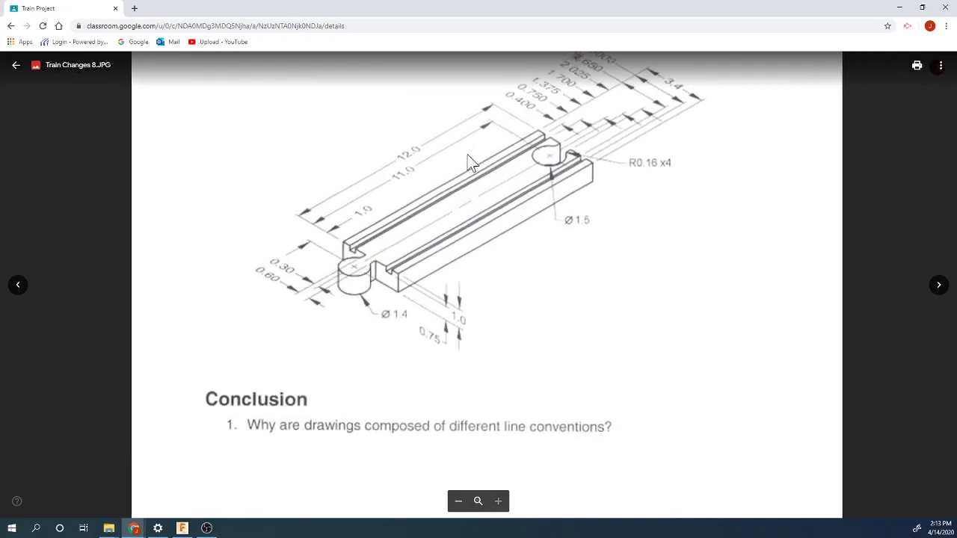
scroll(515, 120, "down", 1, "ctrl")
scroll(512, 116, "up", 2, "ctrl")
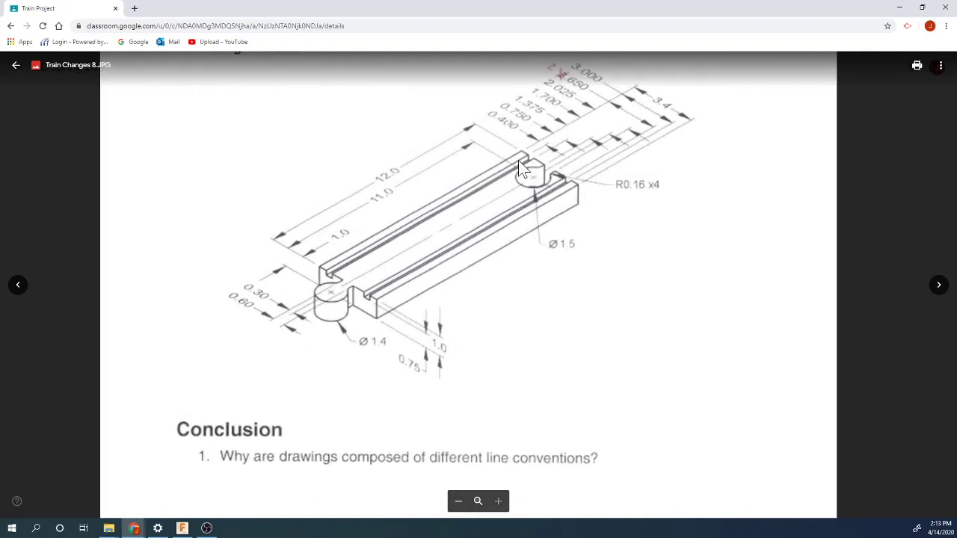
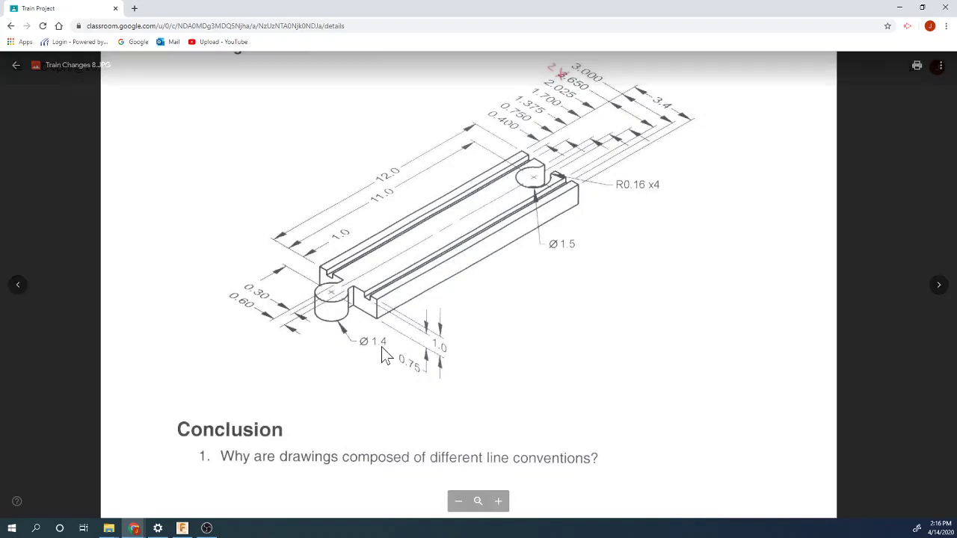
Switch to Fusion 360 and dimension the circle below the rectangle to 1.4 in diameter and the one inside it to 1.5 in.
left_click(182, 528)
key("d")
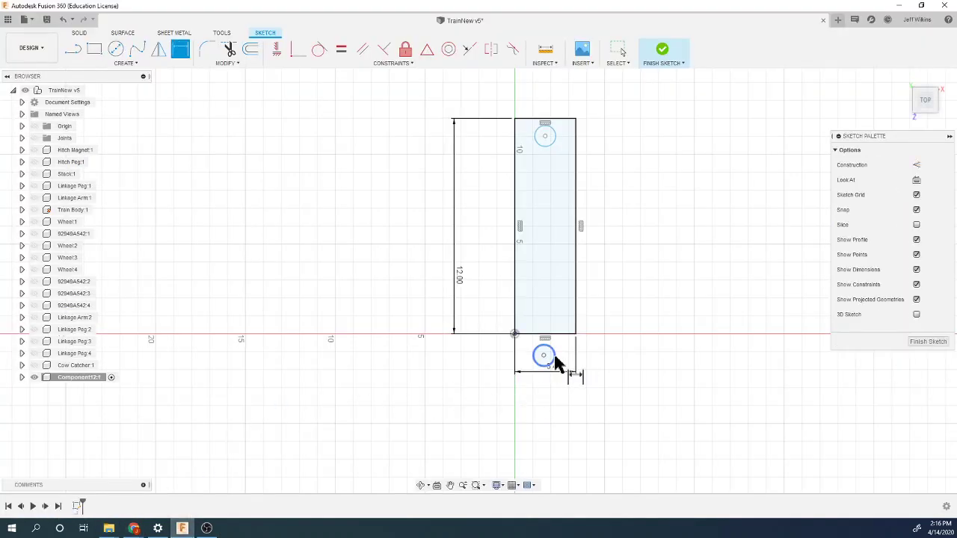
left_click(557, 363)
left_click(600, 372)
type("1")
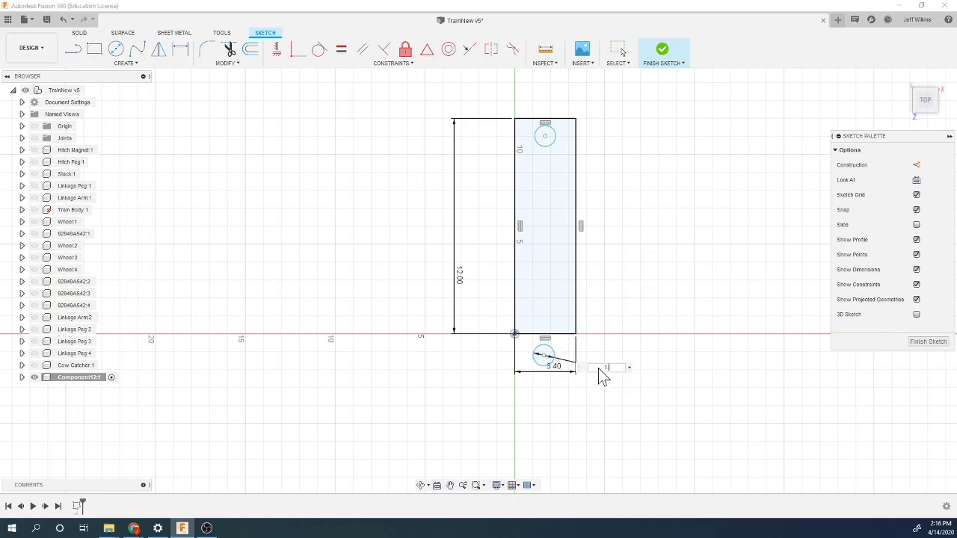
type(".4")
key("Return")
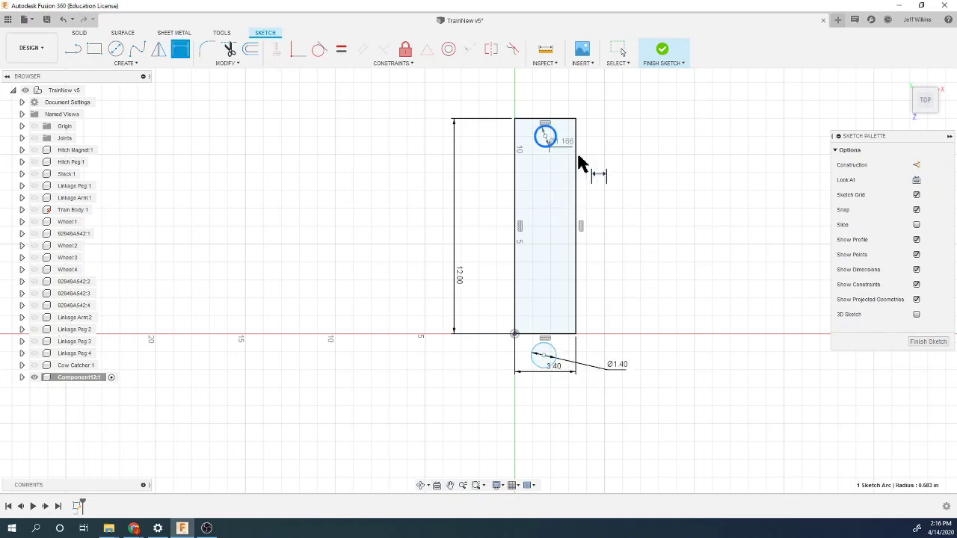
left_click(599, 169)
type("1.5")
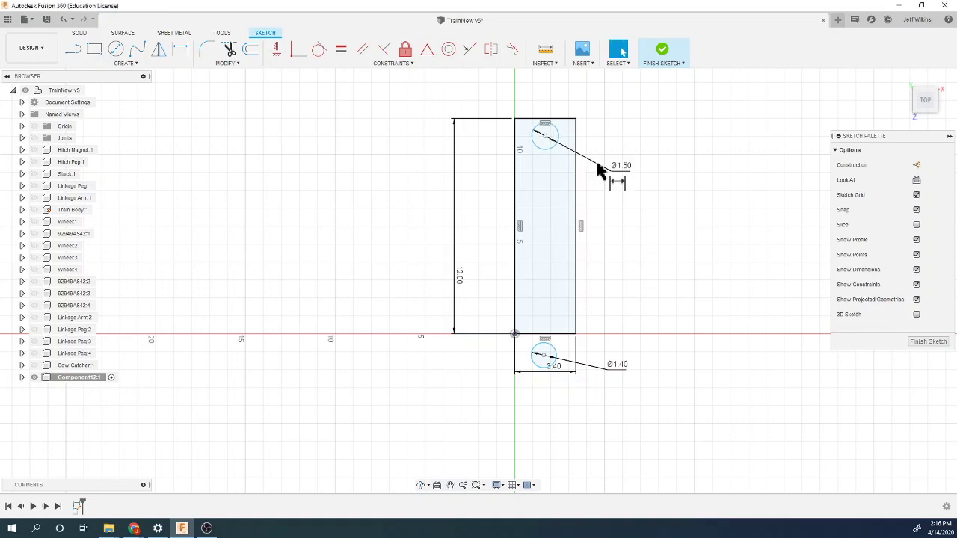
key("Return")
Dimension the 1.5 in circle's center 1 in from the rectangle's upper edge.
scroll(546, 134, "up", 4)
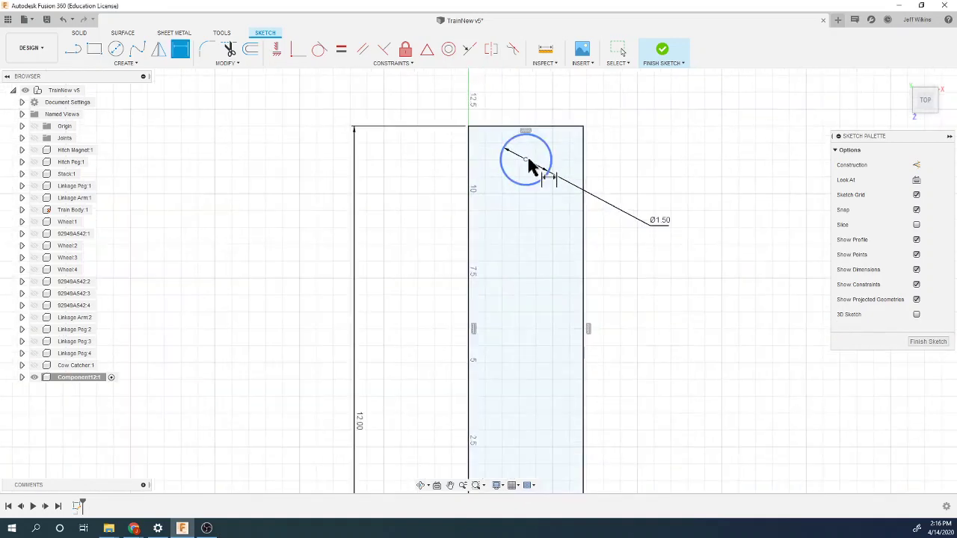
left_click(526, 159)
left_click(560, 127)
left_click(628, 163)
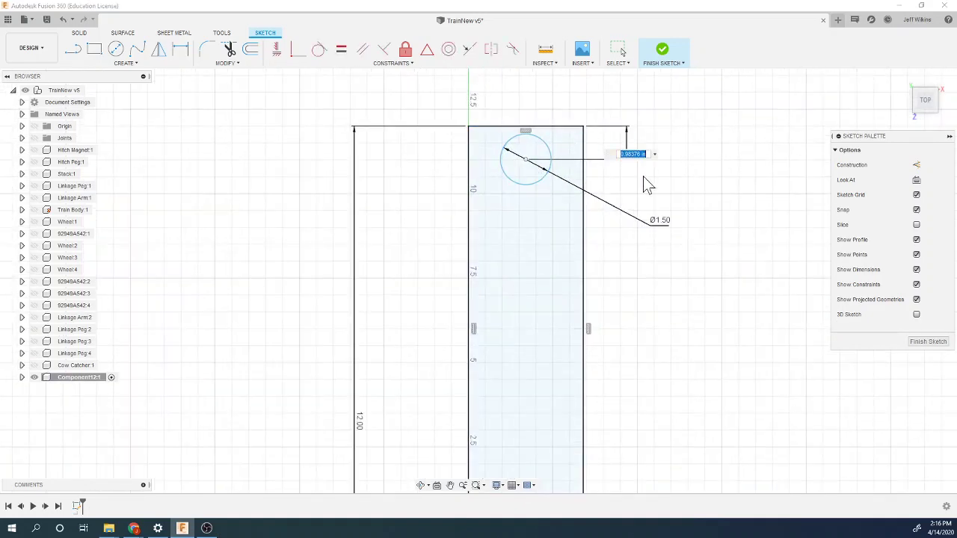
type("1")
key("Return")
Dimension the 1.4 in circle's center 1 in below the rectangle's lower edge.
scroll(494, 344, "down", 4)
scroll(494, 344, "down", 2)
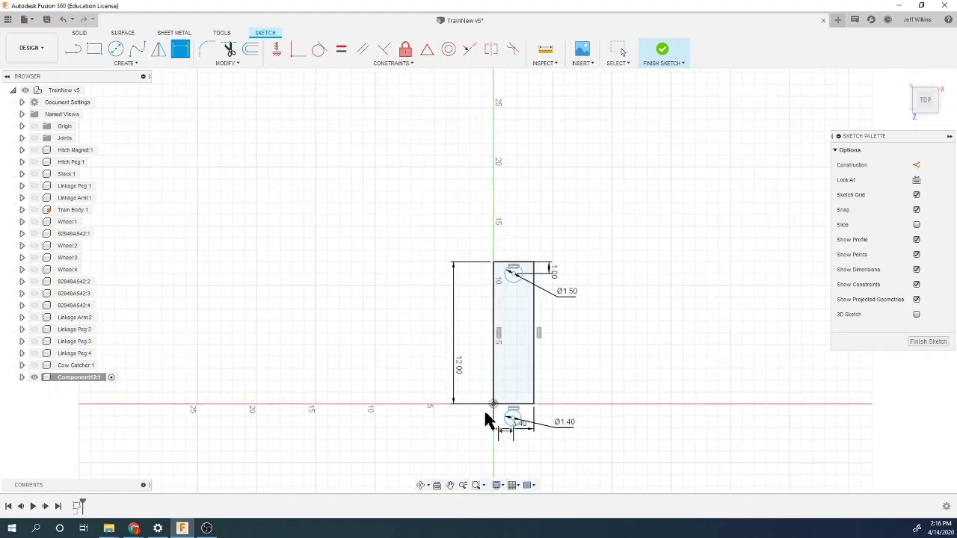
scroll(487, 421, "up", 3)
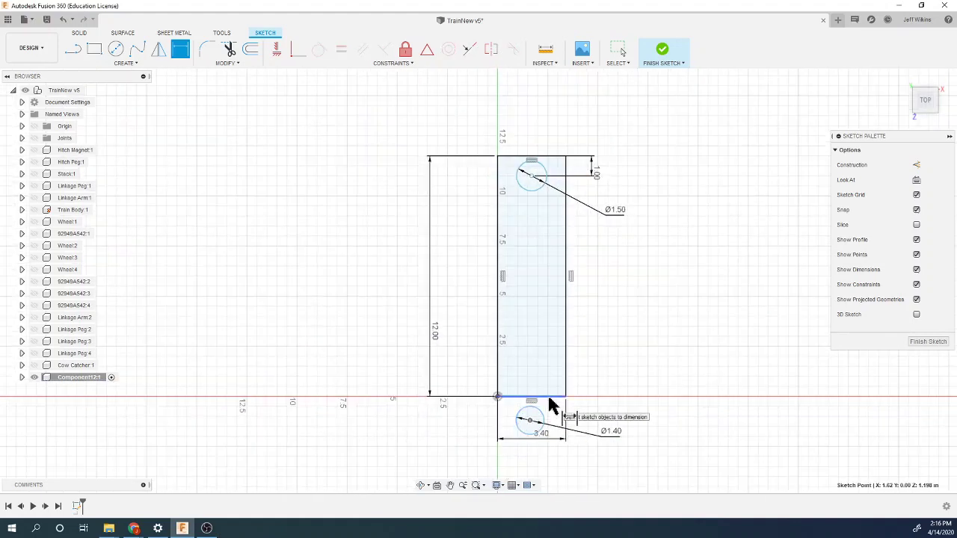
left_click(611, 413)
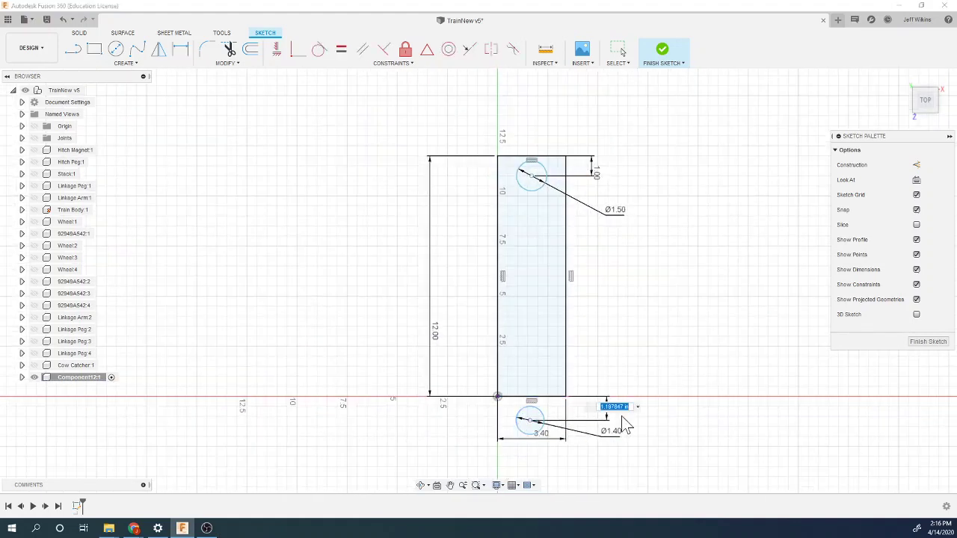
type("1")
key("Return")
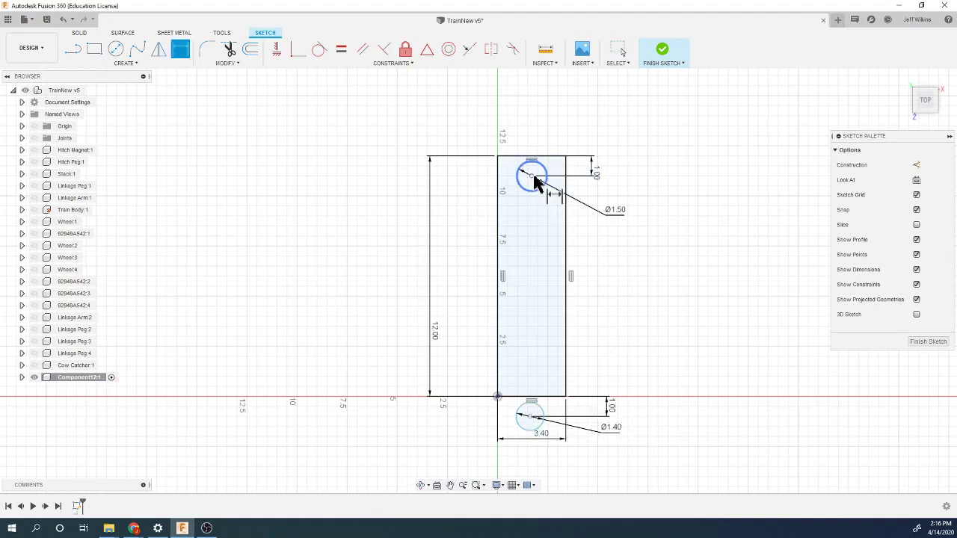
Draw a vertical construction line from the midpoint of the rectangle's upper edge to the midpoint of its lower edge.
key("l")
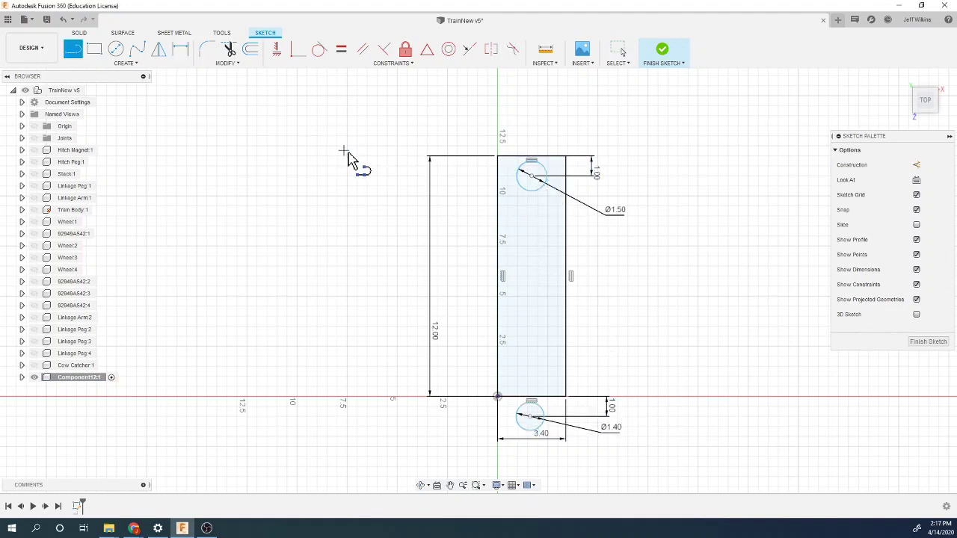
key("x")
left_click(531, 157)
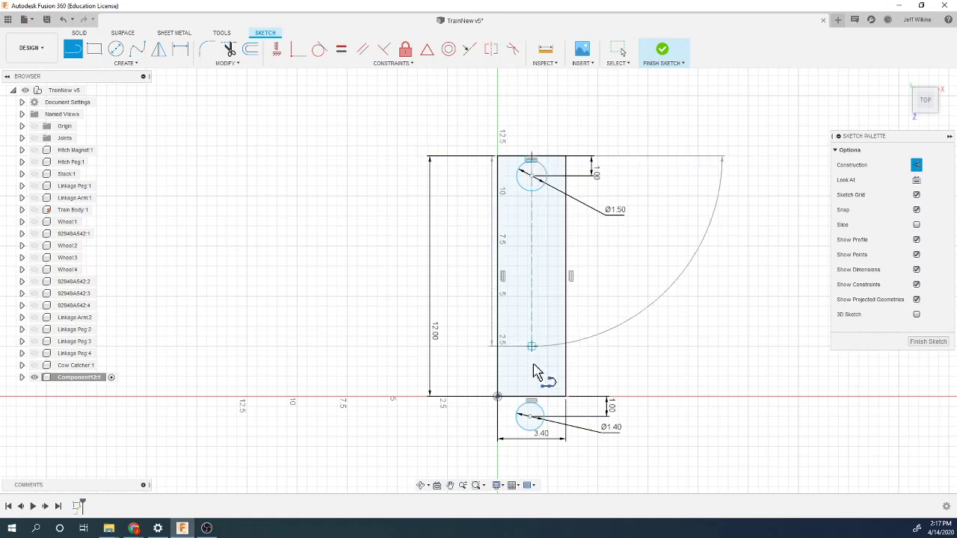
double_click(531, 397)
Constrain the 1.5 in circle's center coincident with the vertical construction centerline.
scroll(558, 148, "up", 2)
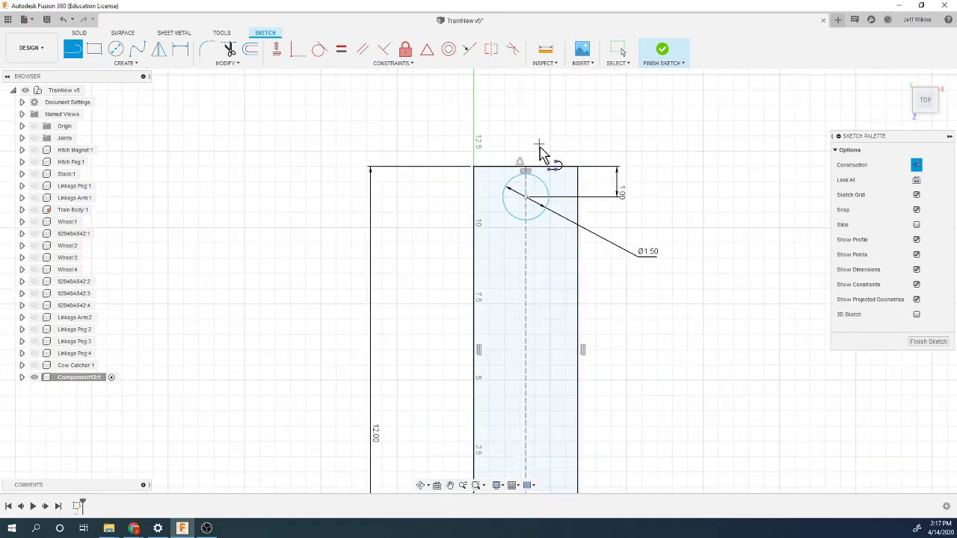
left_click(297, 49)
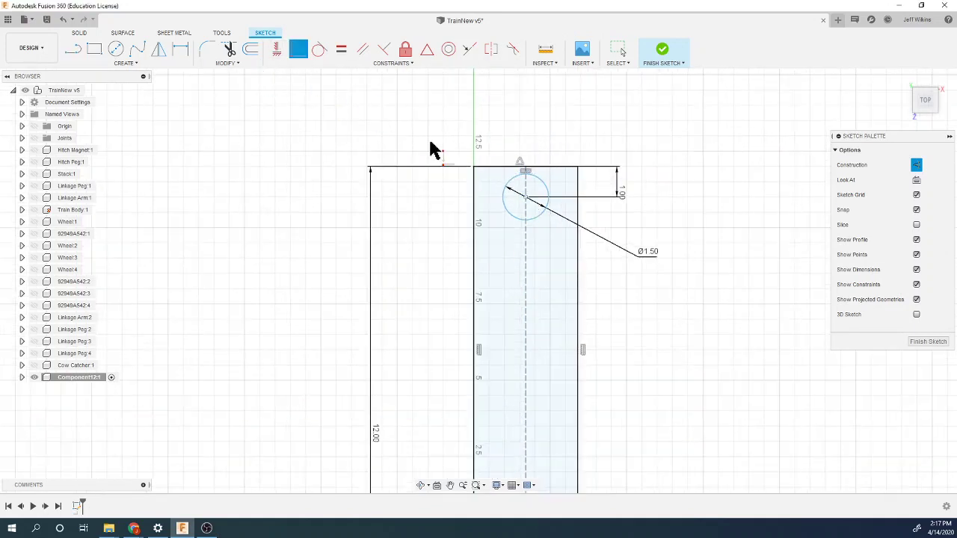
left_click(525, 198)
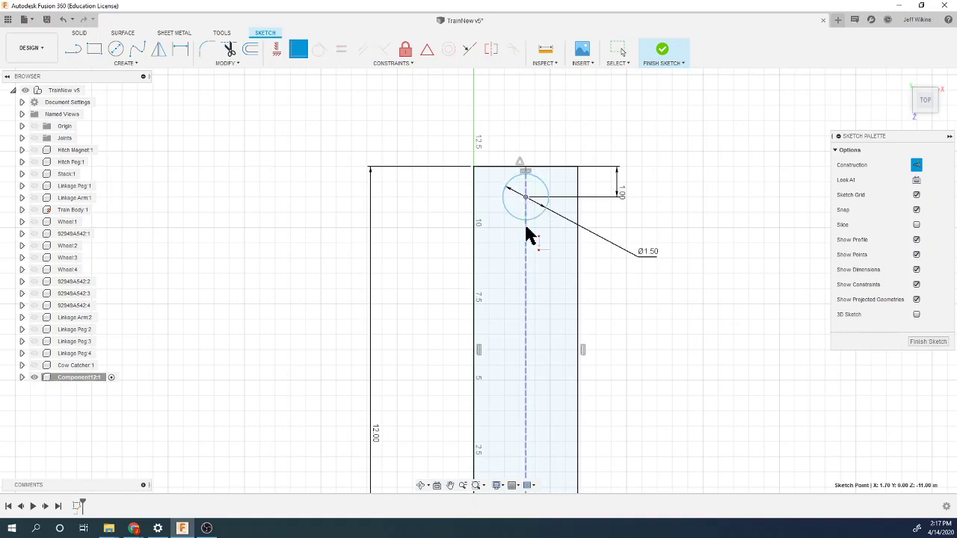
left_click(528, 233)
Align the 1.4 in circle's center vertically with the midpoint of the rectangle's lower edge using a Horizontal/Vertical constraint.
scroll(372, 212, "down", 2)
scroll(459, 371, "up", 2)
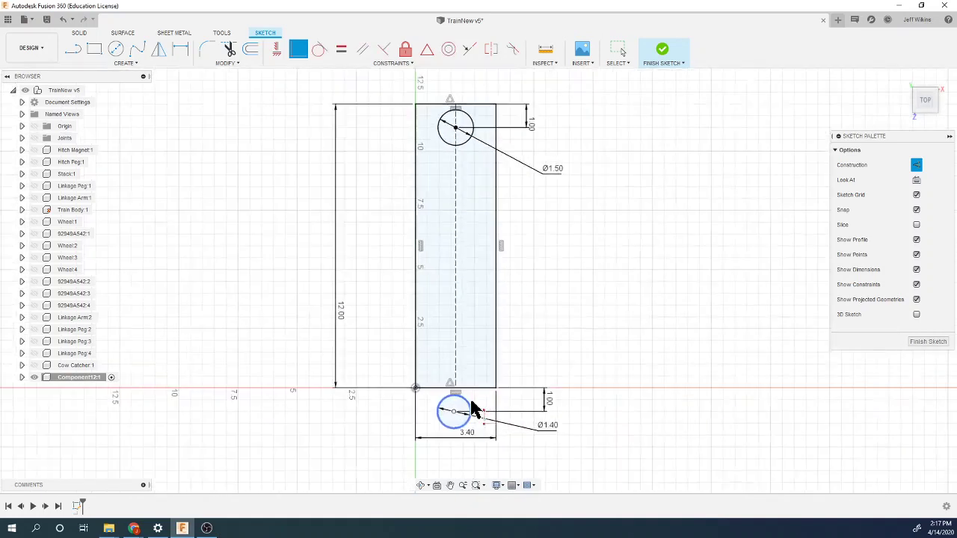
left_click(452, 414)
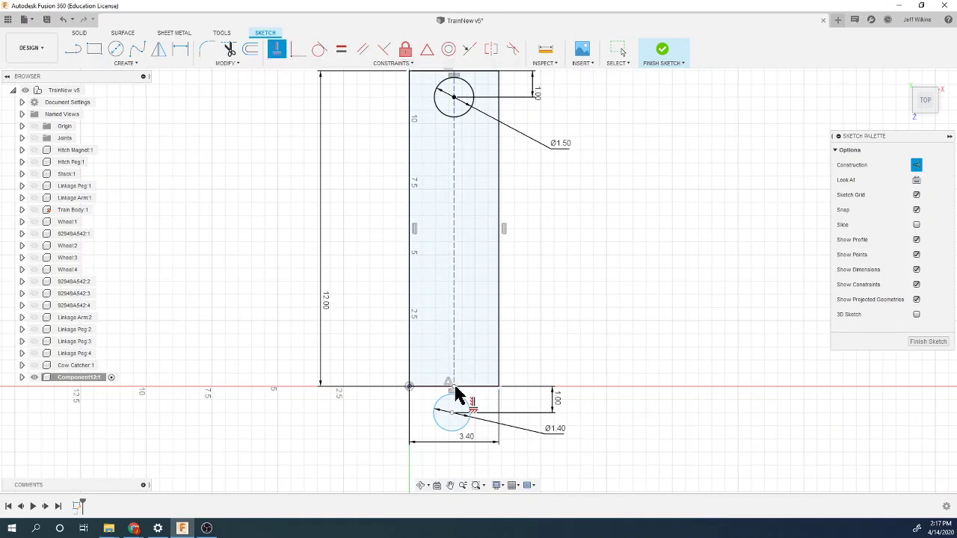
left_click(459, 416)
scroll(476, 398, "up", 1)
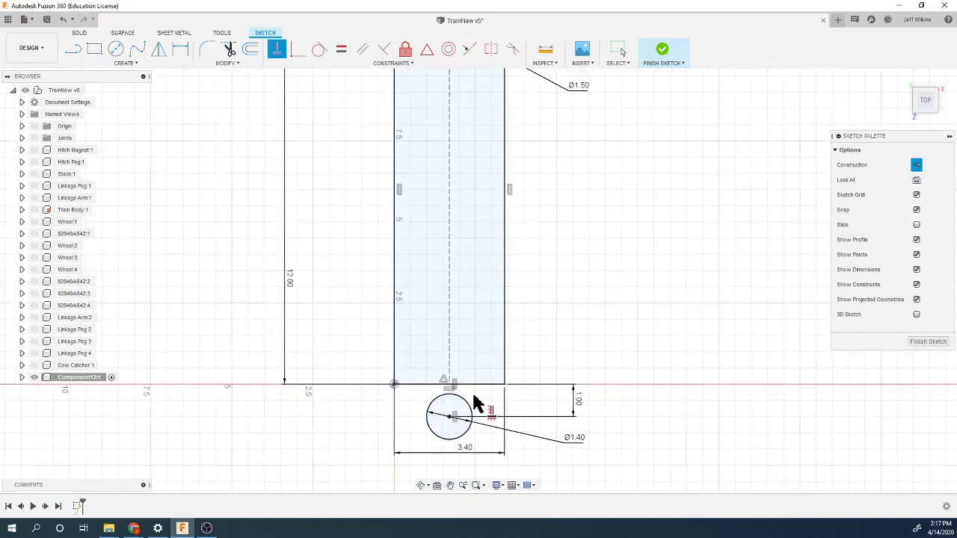
Draw two solid vertical lines, about 0.45 in long and 0.9 in apart, joining the rectangle's lower edge to the 1.4 in circle.
scroll(479, 404, "up", 1)
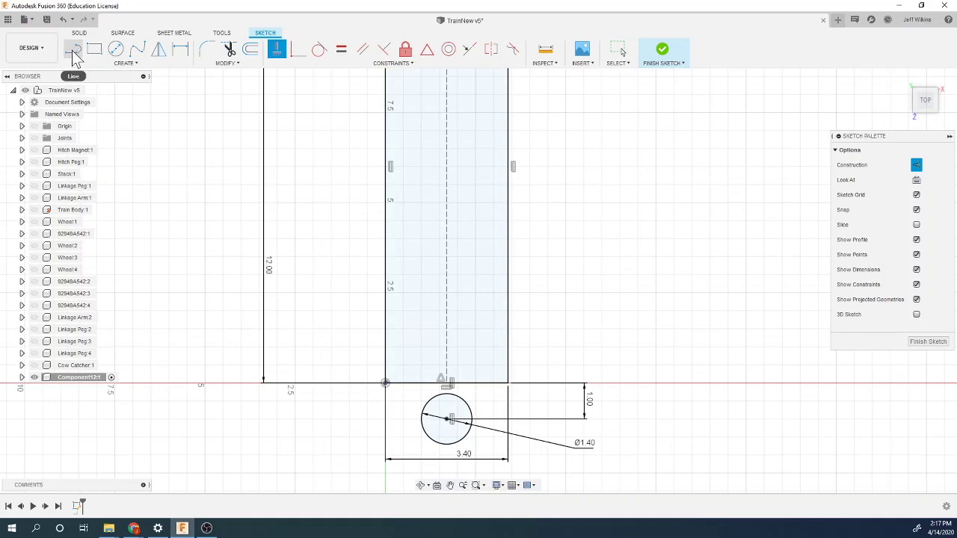
left_click(73, 50)
left_click(433, 385)
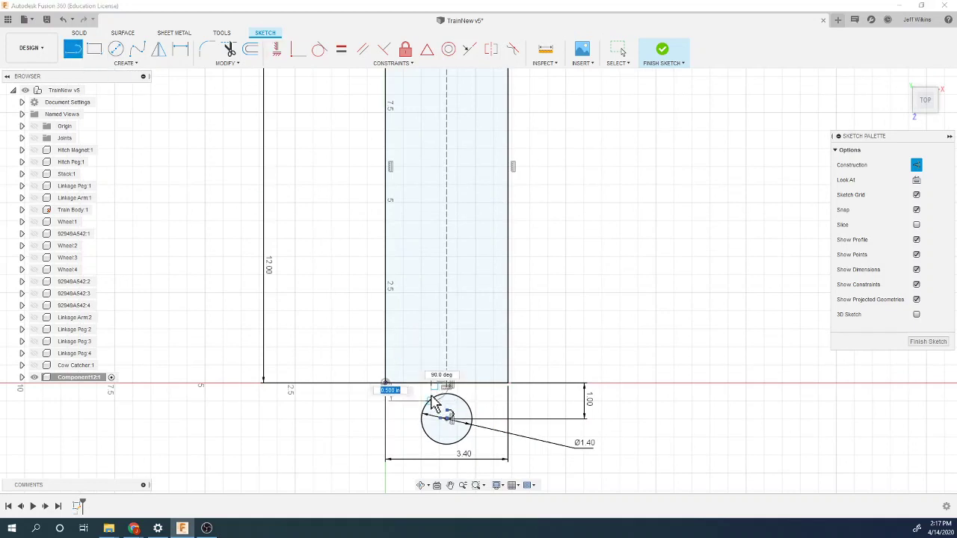
key("Escape")
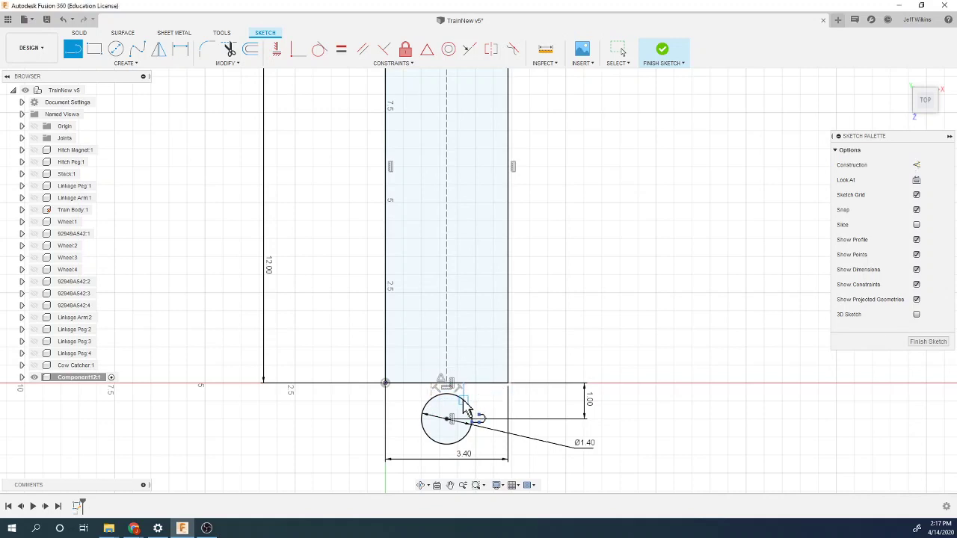
key("Escape")
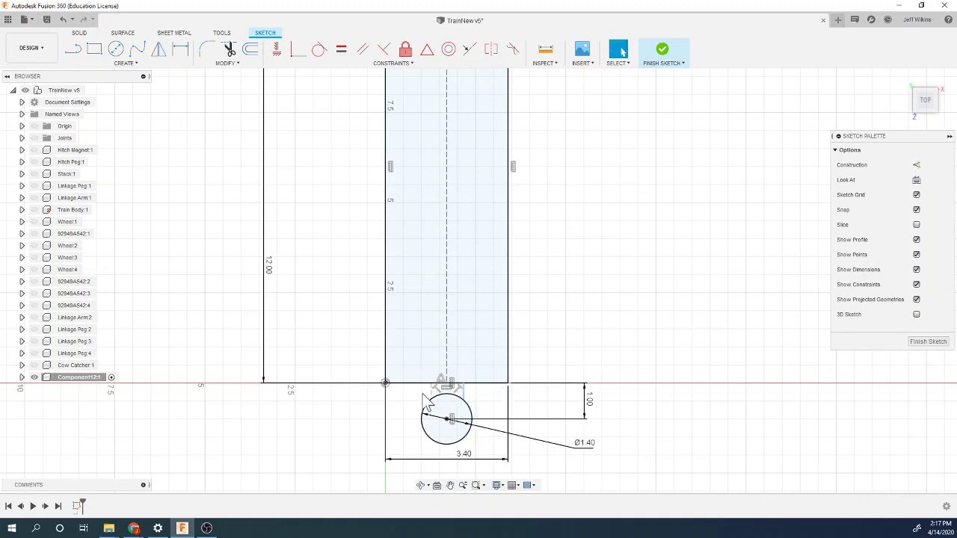
left_click(436, 402)
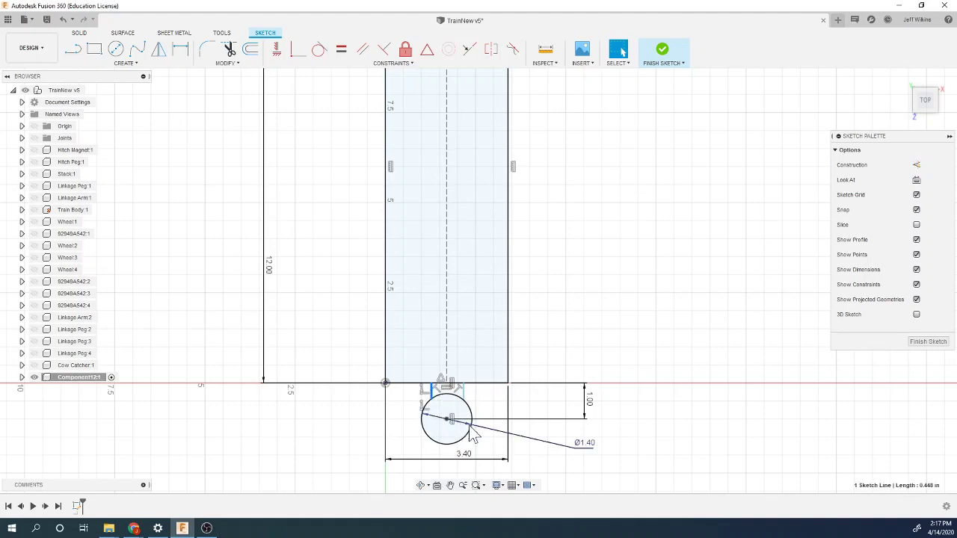
Make the two short vertical connector lines symmetric about the construction centerline.
scroll(569, 363, "down", 2)
scroll(561, 360, "up", 2)
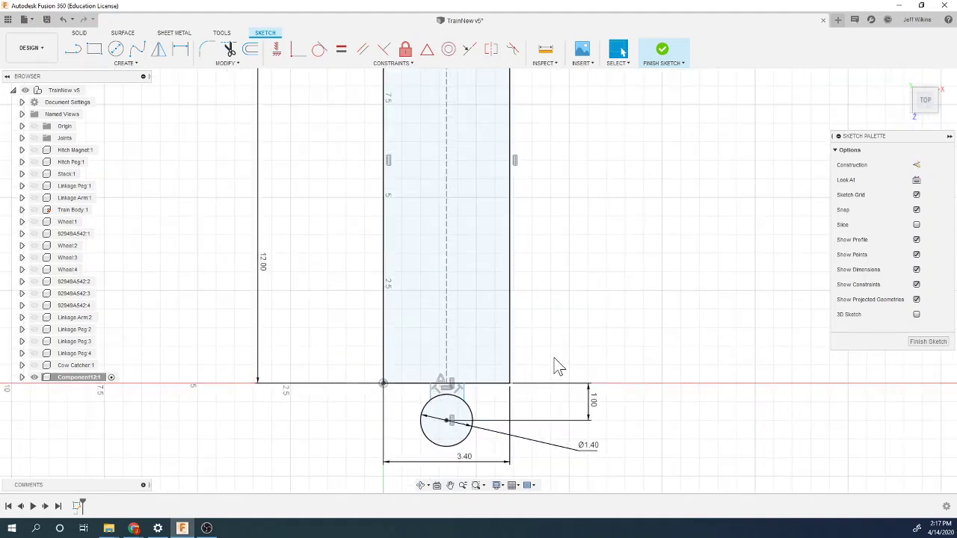
left_click(491, 50)
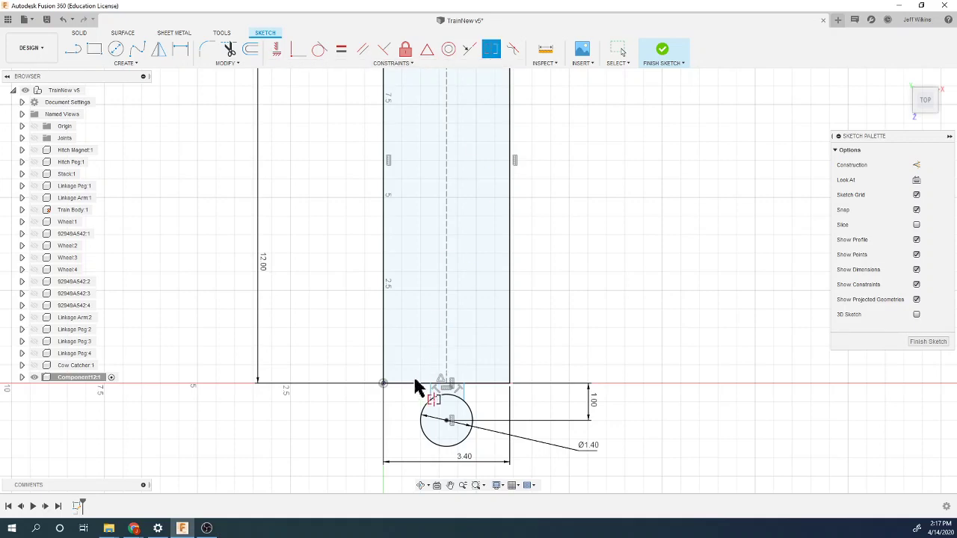
left_click(452, 383)
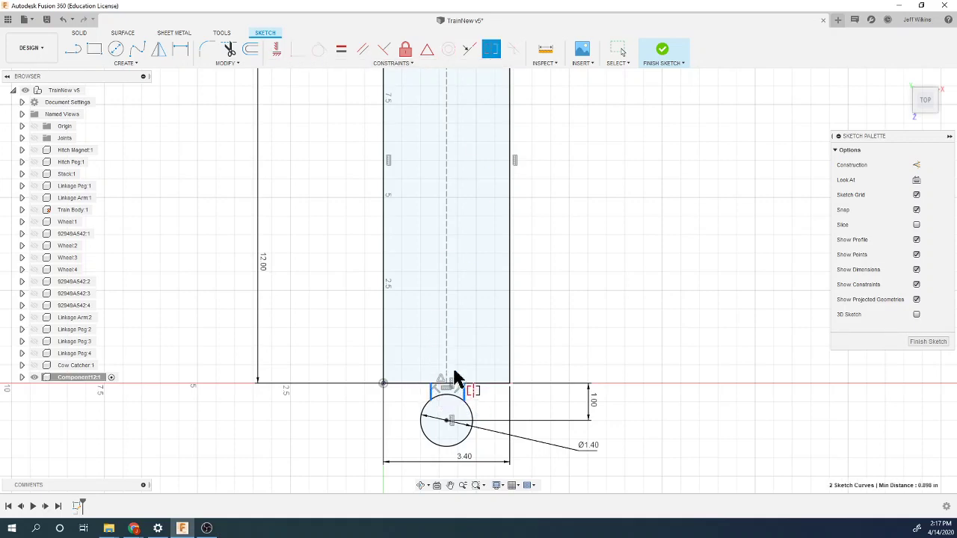
left_click(449, 378)
Dimension the distance between the two short connector lines to 0.6 in.
scroll(442, 423, "up", 2)
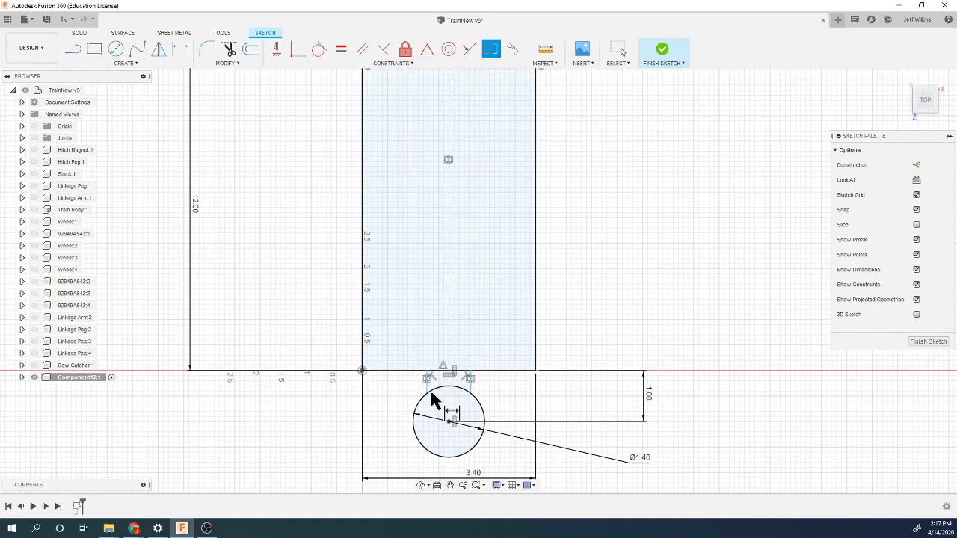
key("d")
left_click(429, 388)
left_click(472, 386)
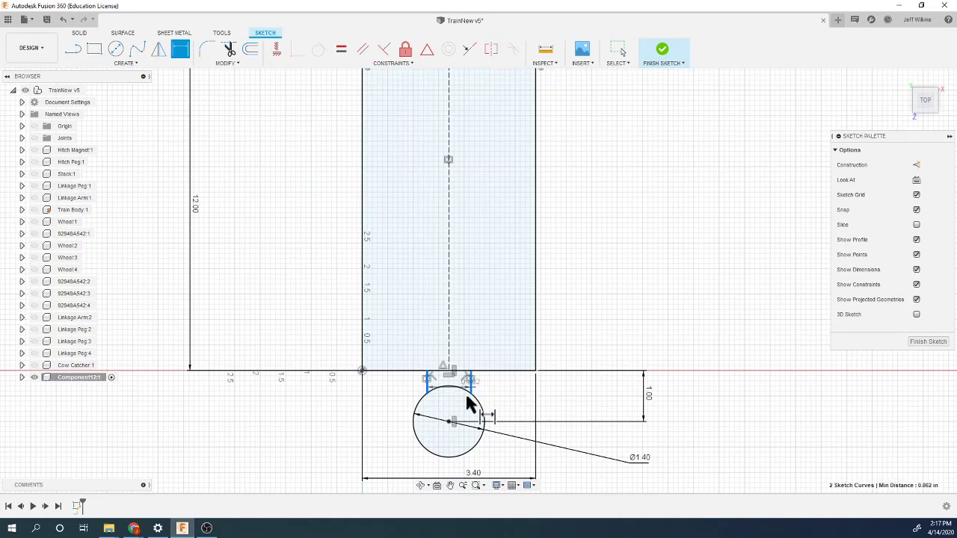
left_click(385, 464)
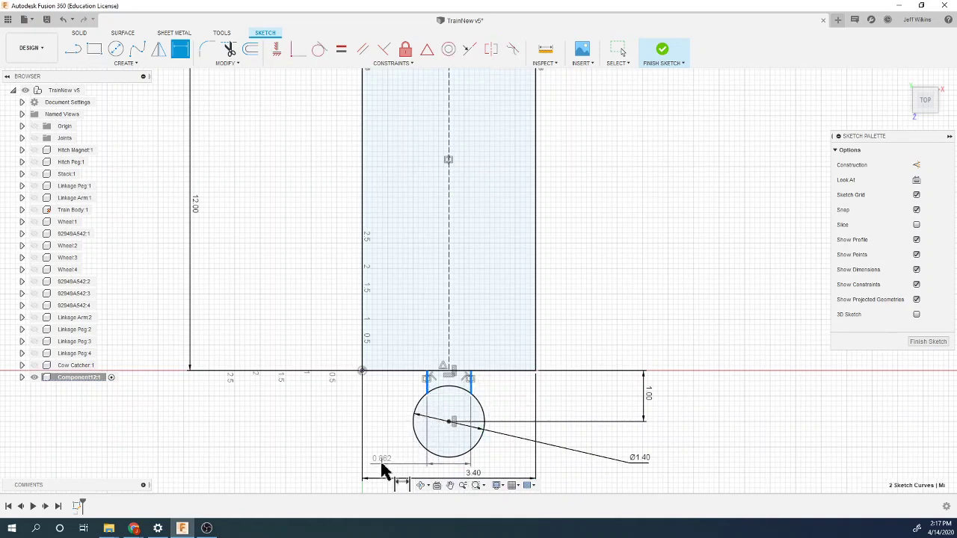
type("0.6")
key("Return")
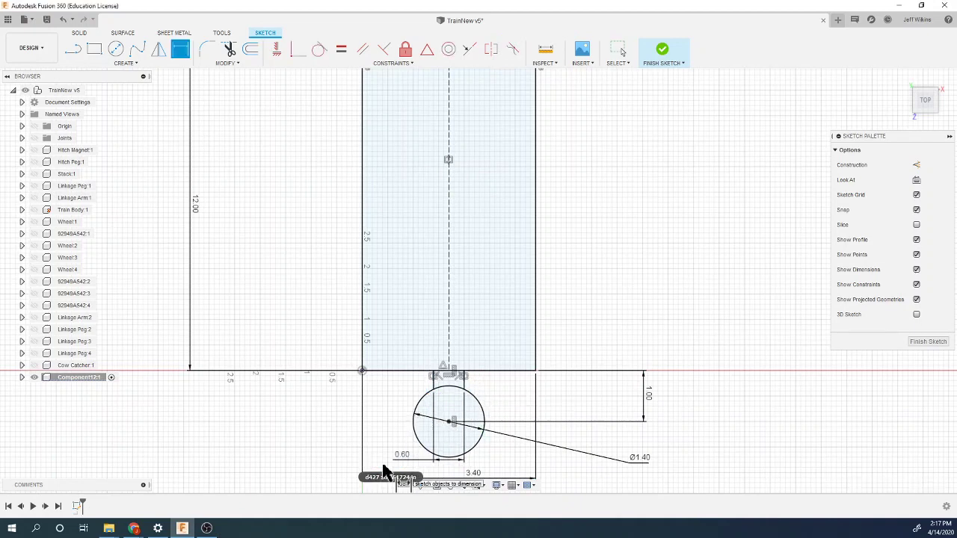
Draw two short vertical lines, about 0.45 in long, joining the rectangle's upper edge to the 1.5 in circle.
scroll(359, 399, "down", 2)
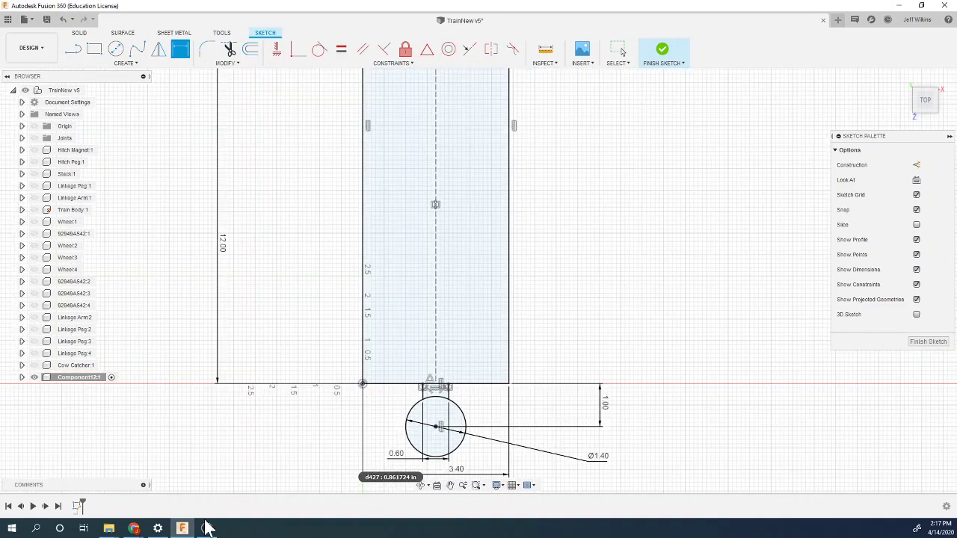
mouse_move(137, 531)
left_click(233, 486)
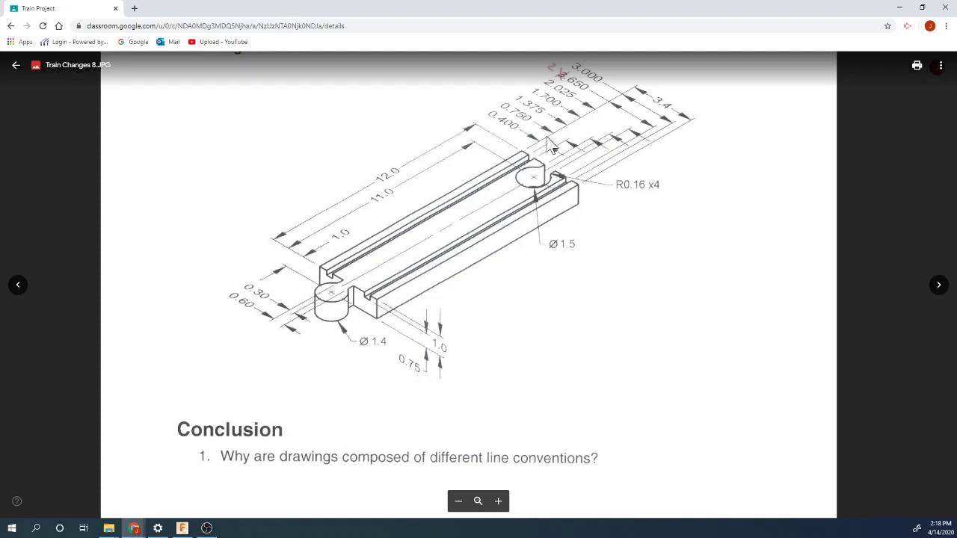
left_click(182, 528)
scroll(458, 404, "down", 4)
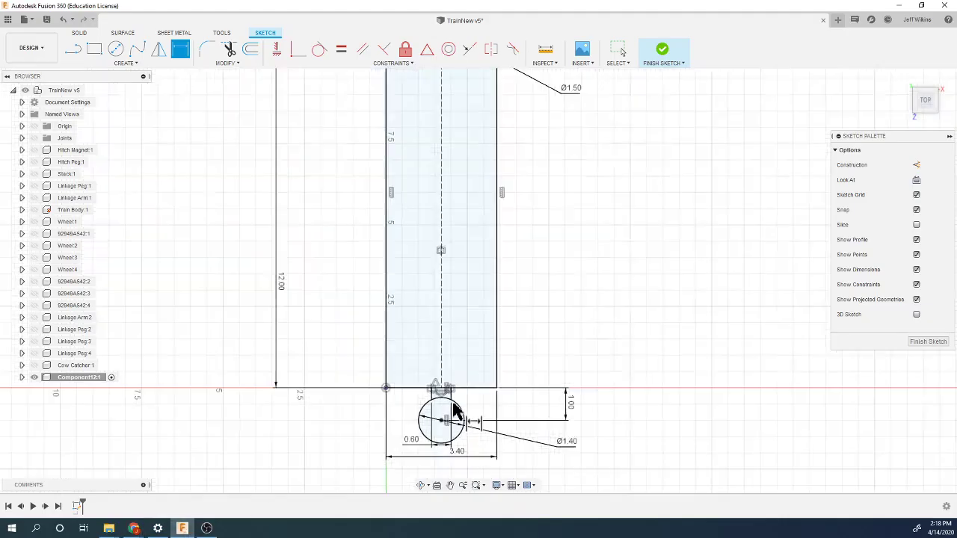
scroll(448, 148, "up", 5)
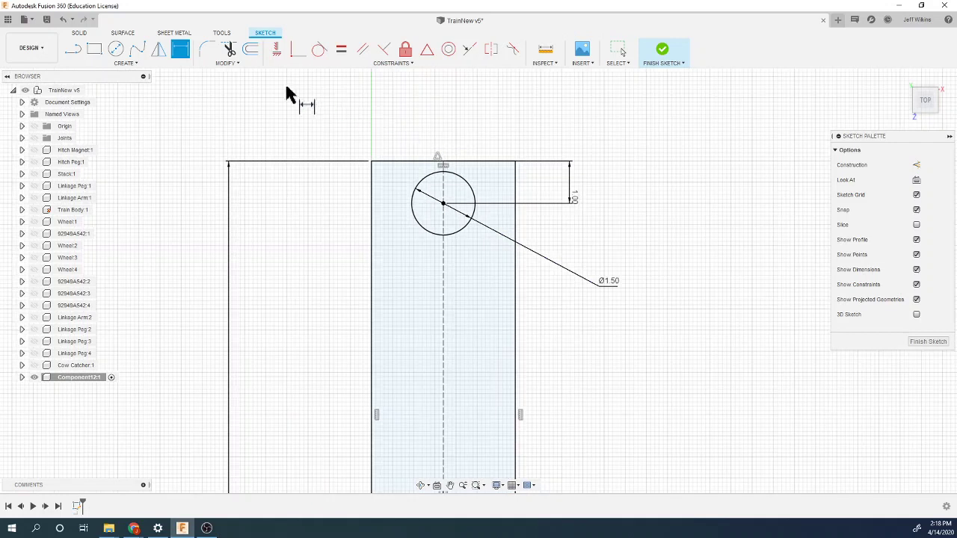
key("l")
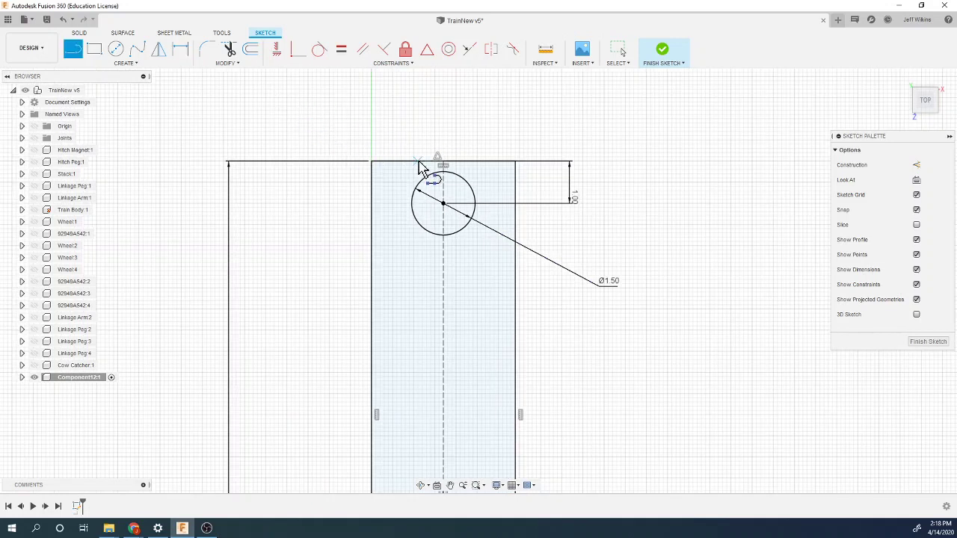
left_click(467, 166)
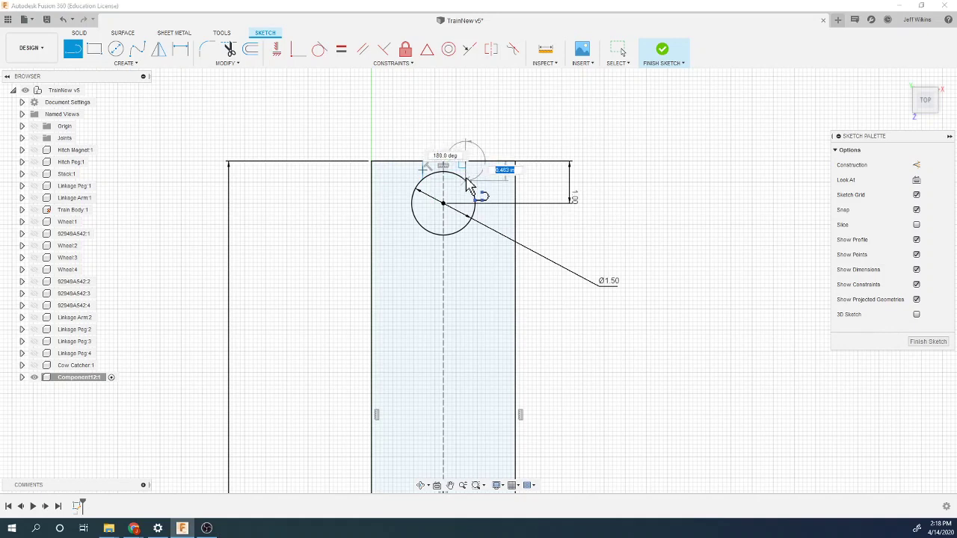
key("Escape")
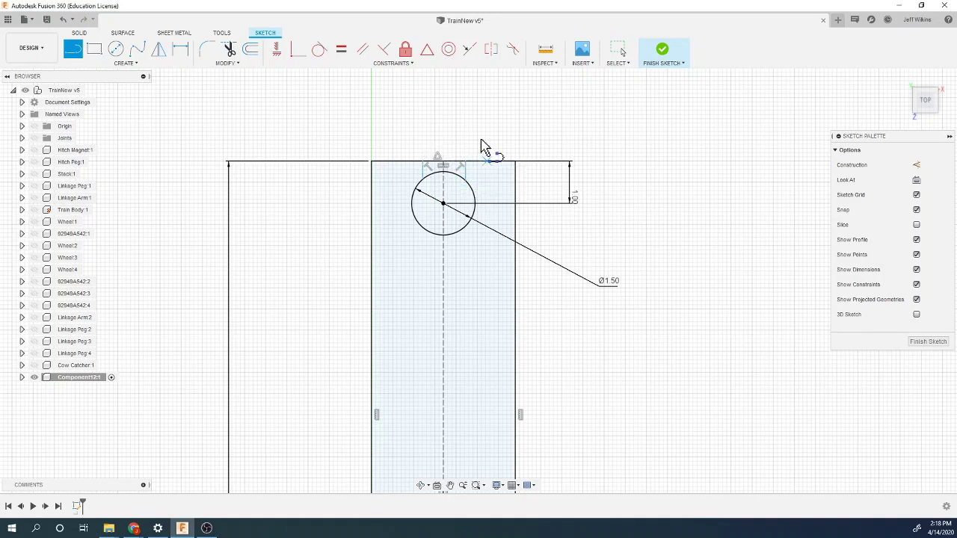
Make the two short vertical lines above the 1.5 in circle symmetric about the construction centerline.
left_click(493, 54)
left_click(423, 171)
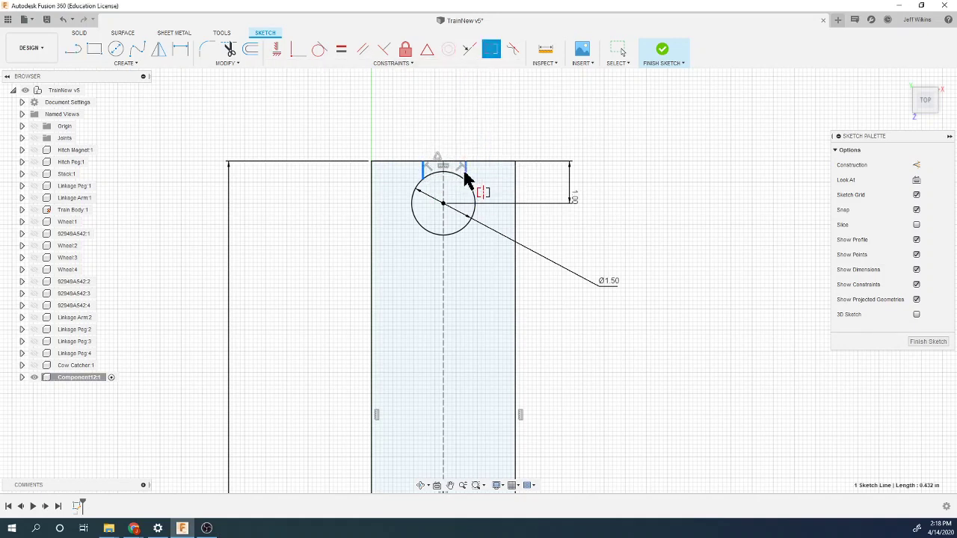
left_click(463, 171)
left_click(445, 188)
Dimension the distance between the two short lines at the rectangle's upper edge as 2.025-1.375.
key("d")
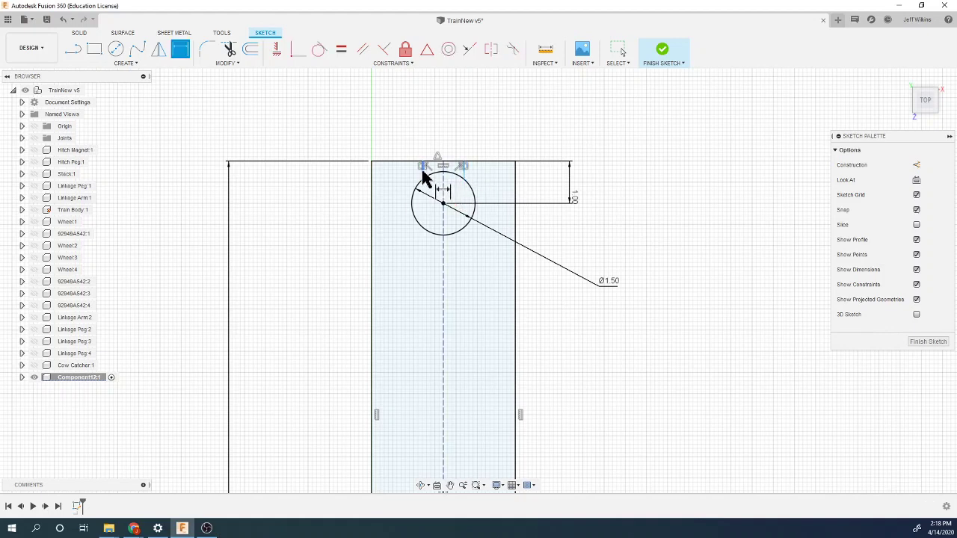
left_click(424, 170)
left_click(463, 169)
left_click(363, 119)
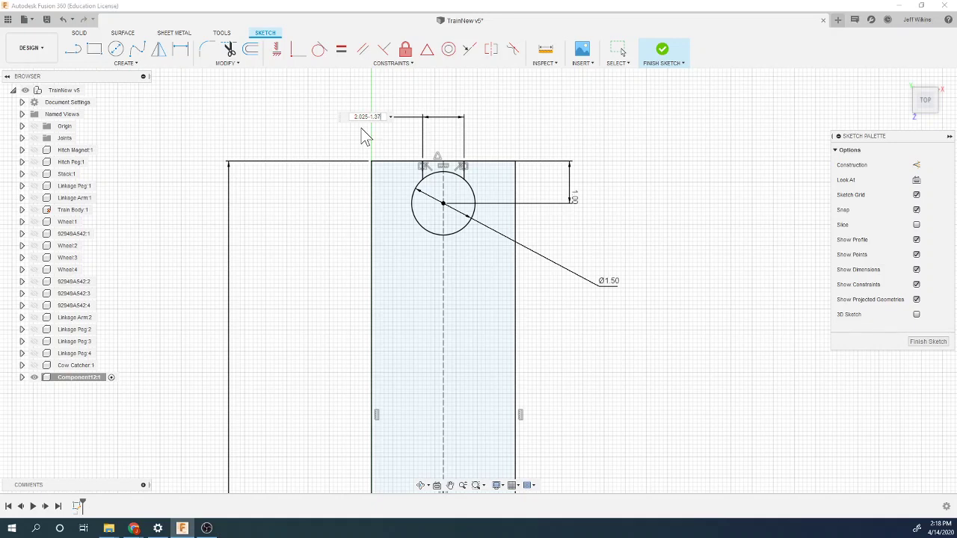
type("2.025-1.375")
key("Return")
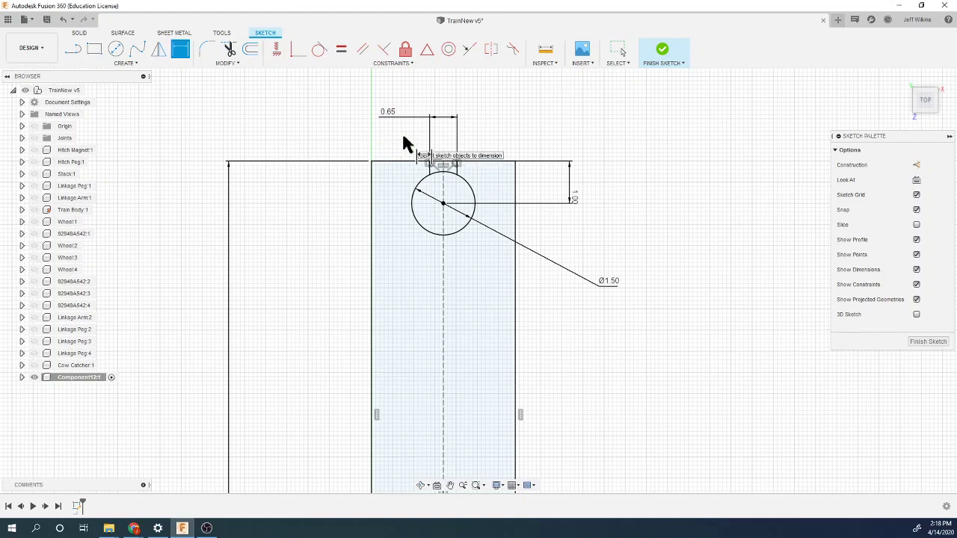
Check the track profile against the project drawing and finish the sketch.
scroll(316, 187, "down", 5)
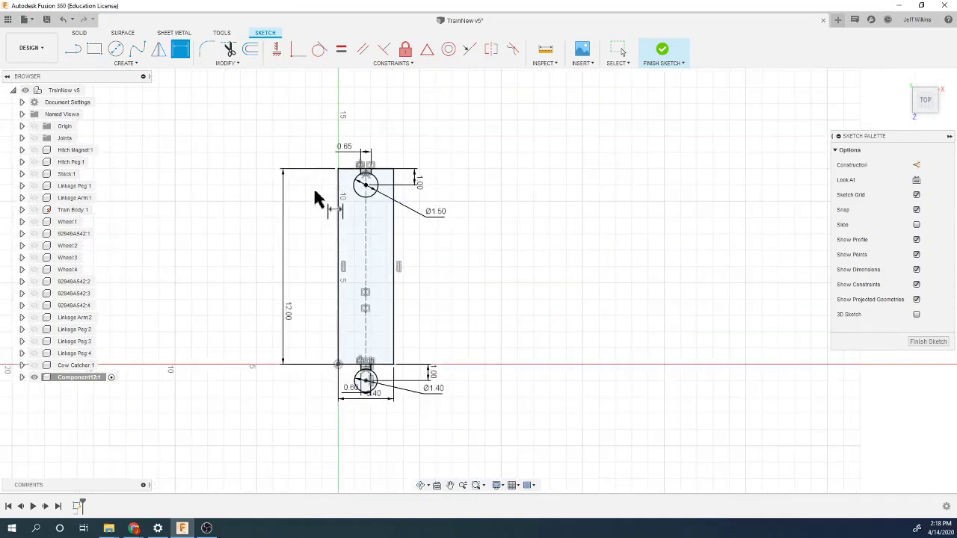
scroll(372, 402, "up", 5)
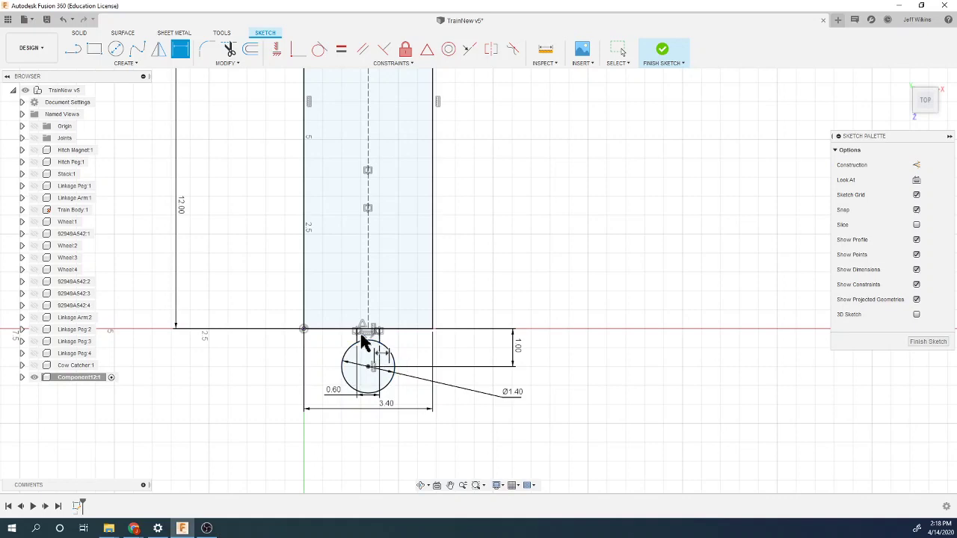
scroll(377, 374, "down", 3)
scroll(377, 374, "down", 2)
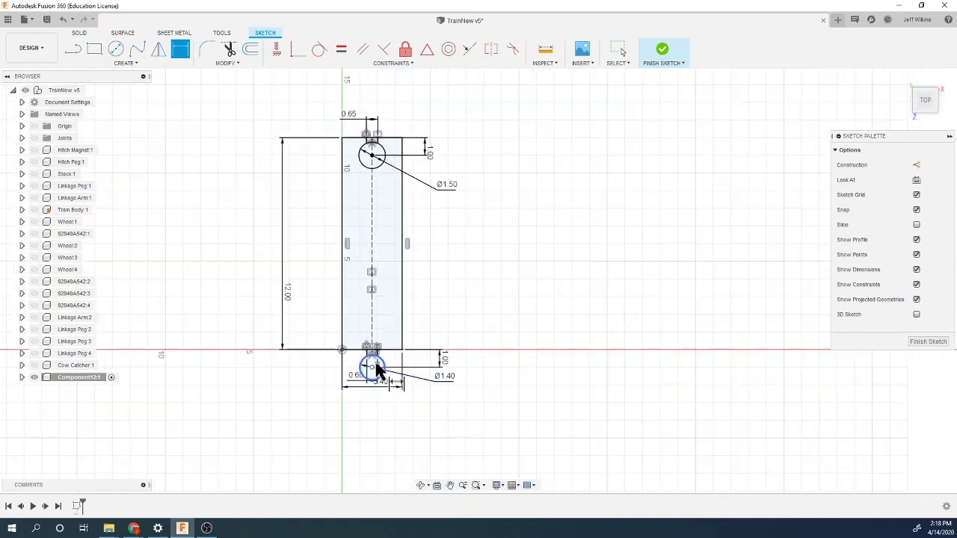
scroll(369, 131, "up", 3)
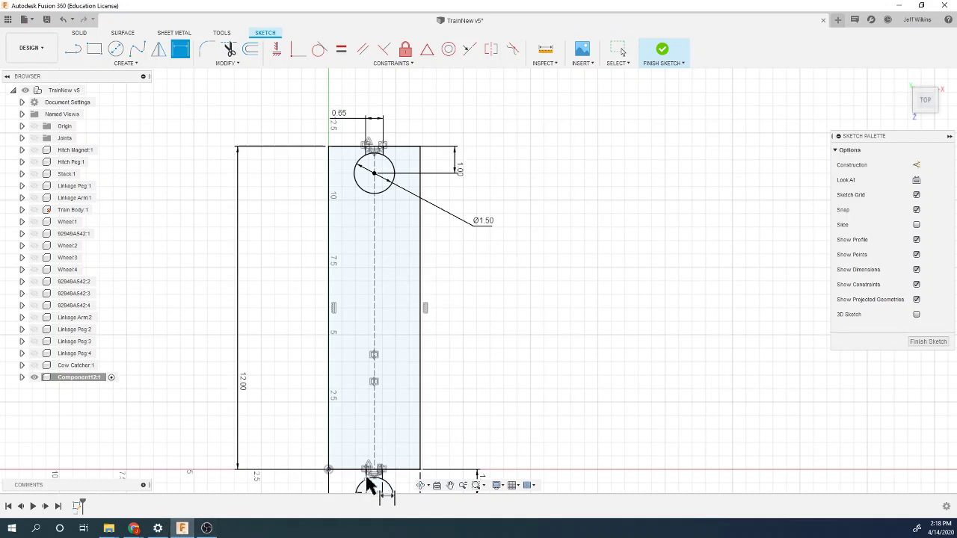
mouse_move(134, 529)
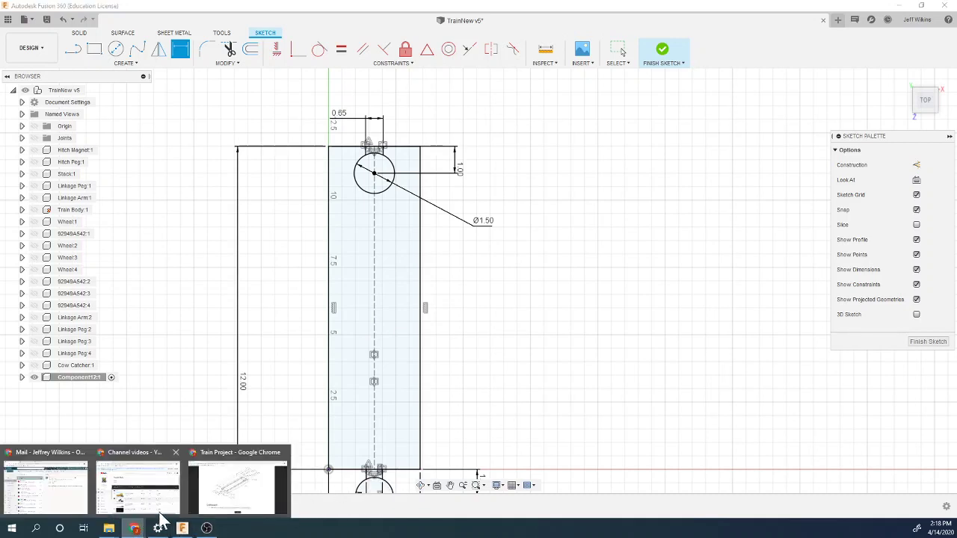
left_click(232, 486)
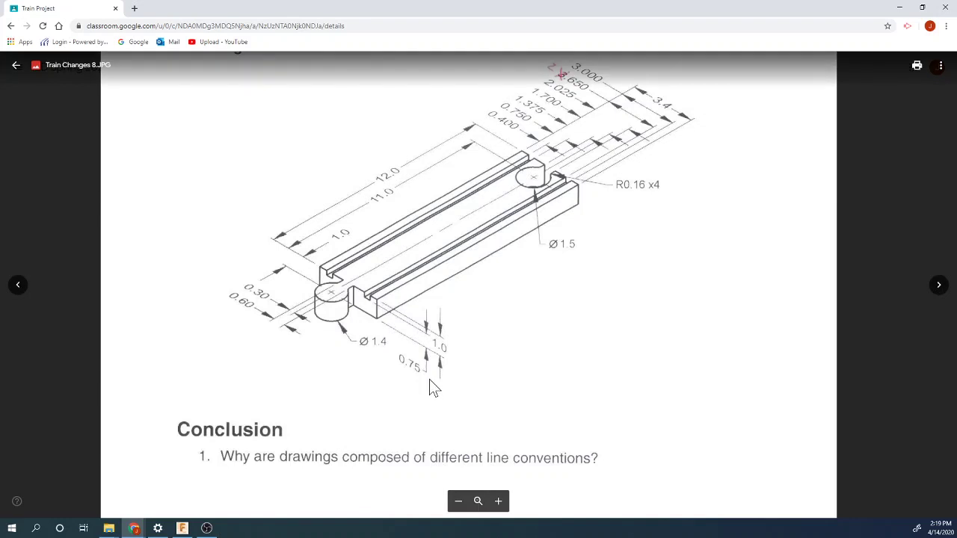
left_click(182, 528)
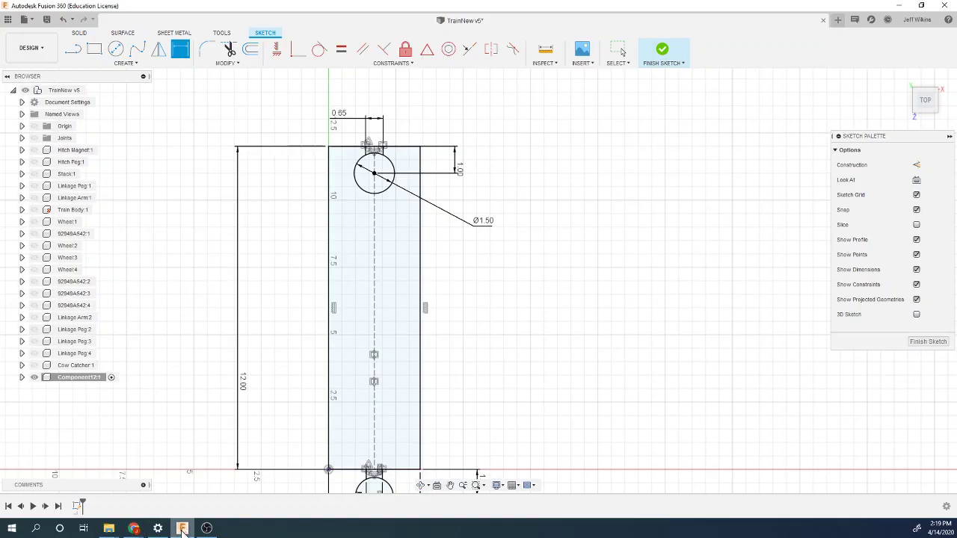
scroll(547, 309, "down", 3)
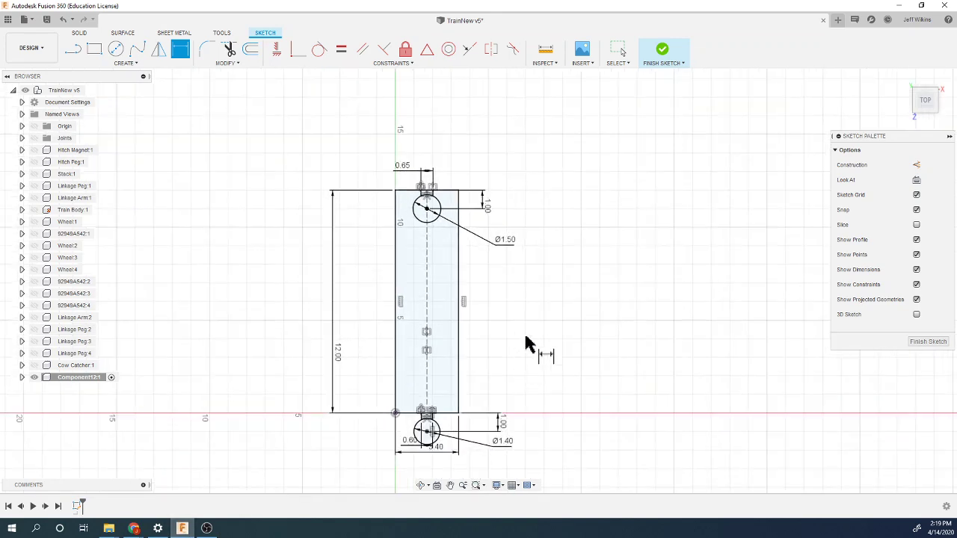
left_click(662, 56)
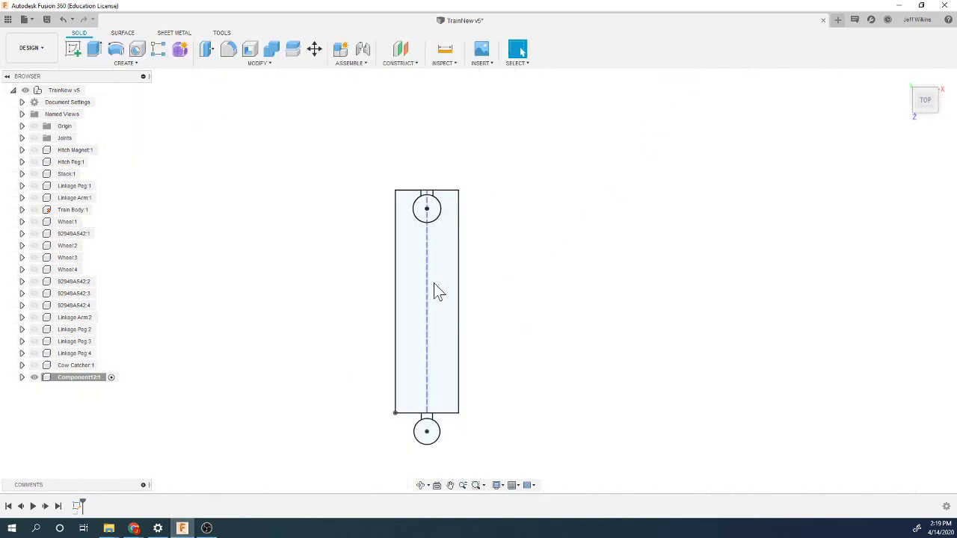
Extrude the track rectangle, the protruding 1.4 in circle and its connecting neck 1 in downward as a new body.
left_click(94, 49)
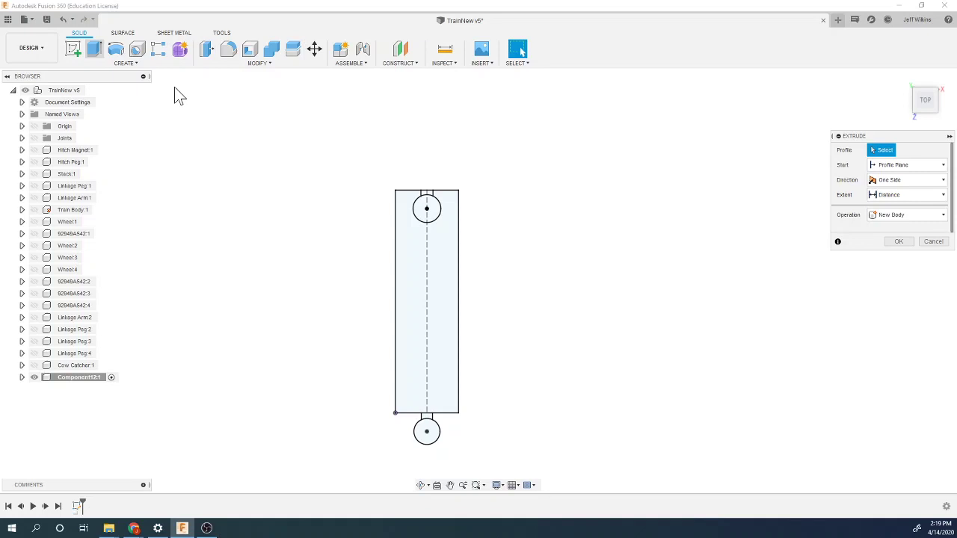
left_click(445, 297)
left_click(426, 426)
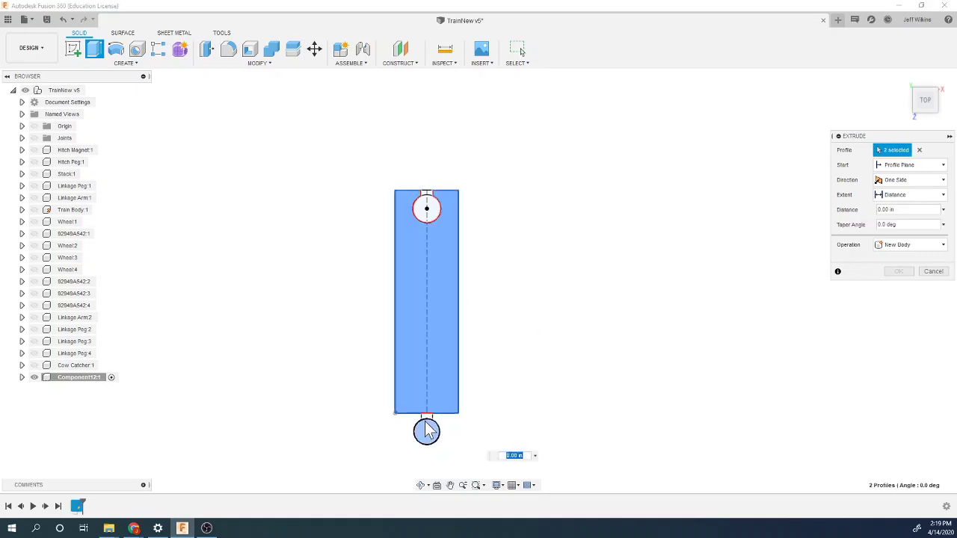
left_click(426, 430)
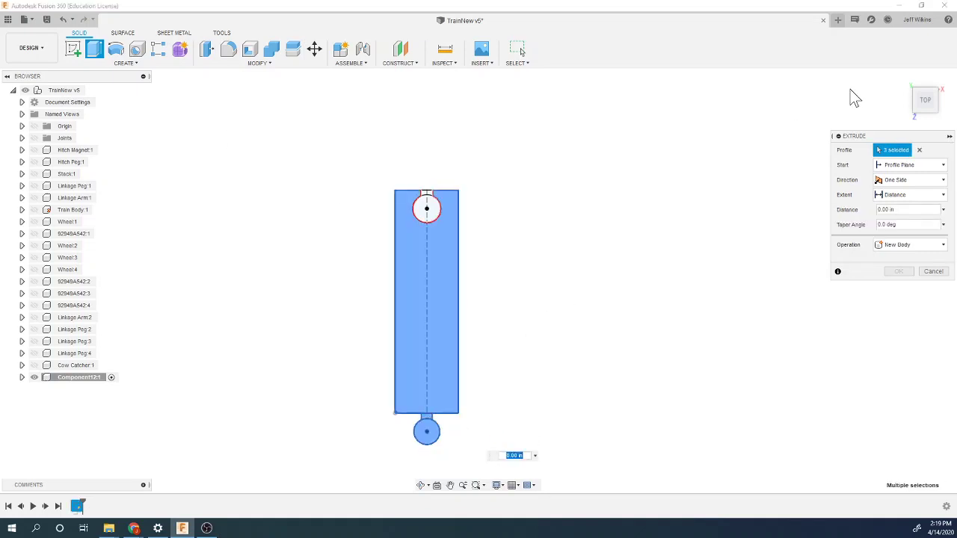
left_click(903, 79)
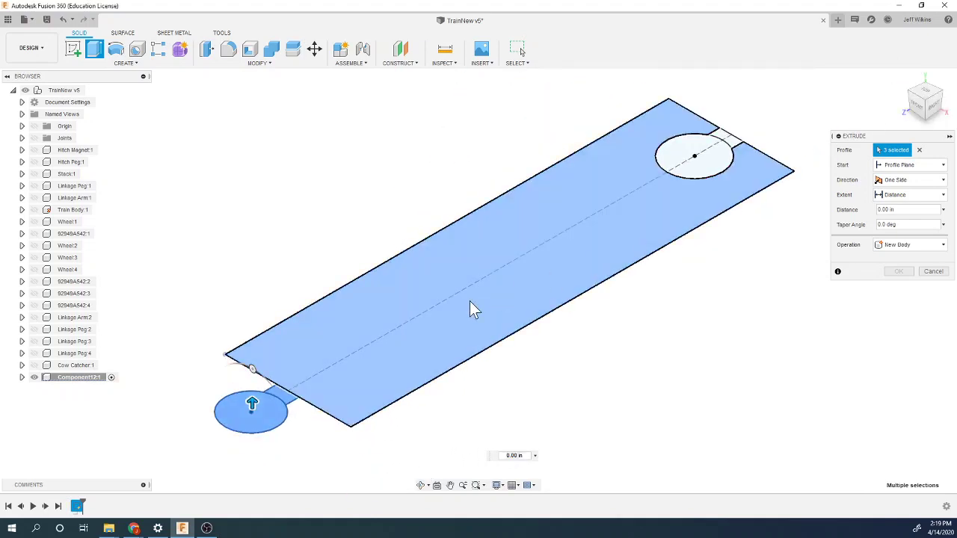
left_click_drag(251, 400, 254, 457)
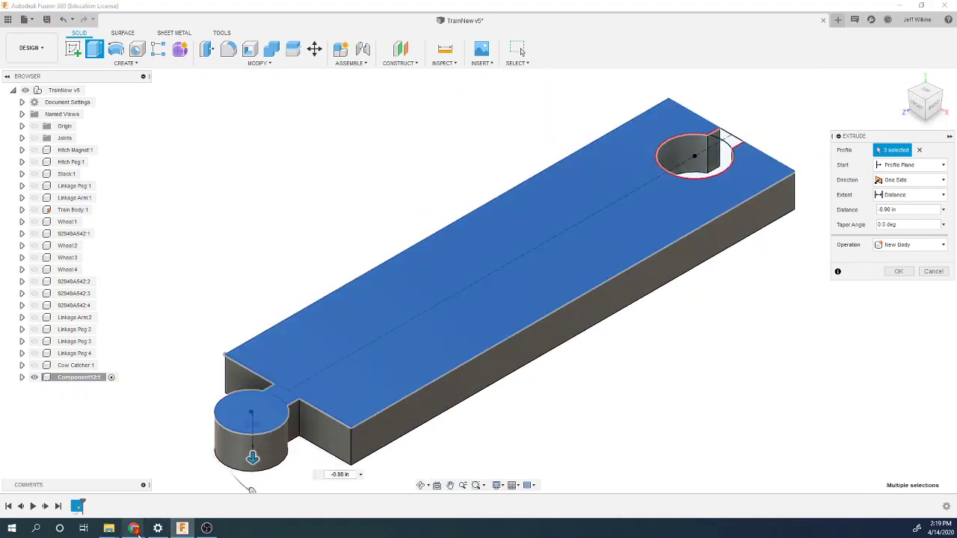
mouse_move(134, 529)
left_click(240, 483)
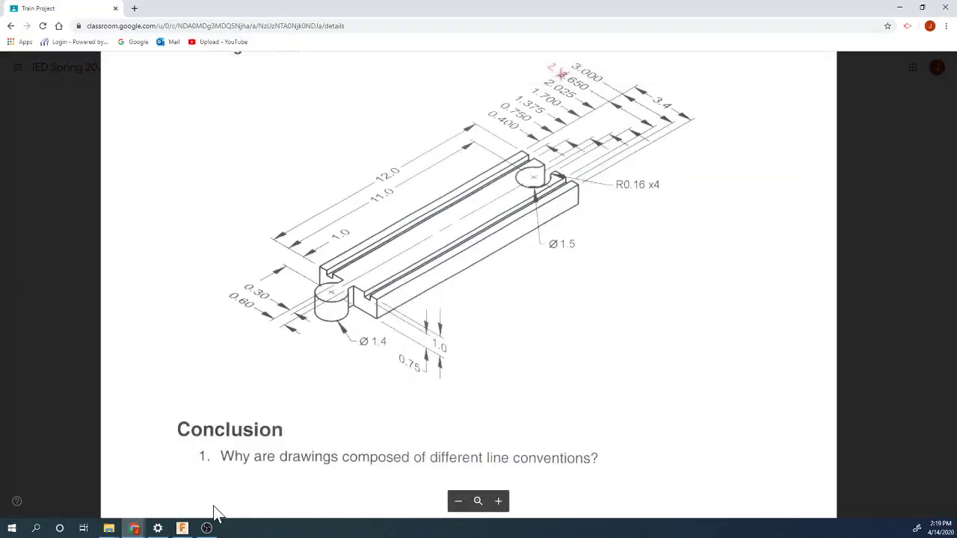
left_click(182, 529)
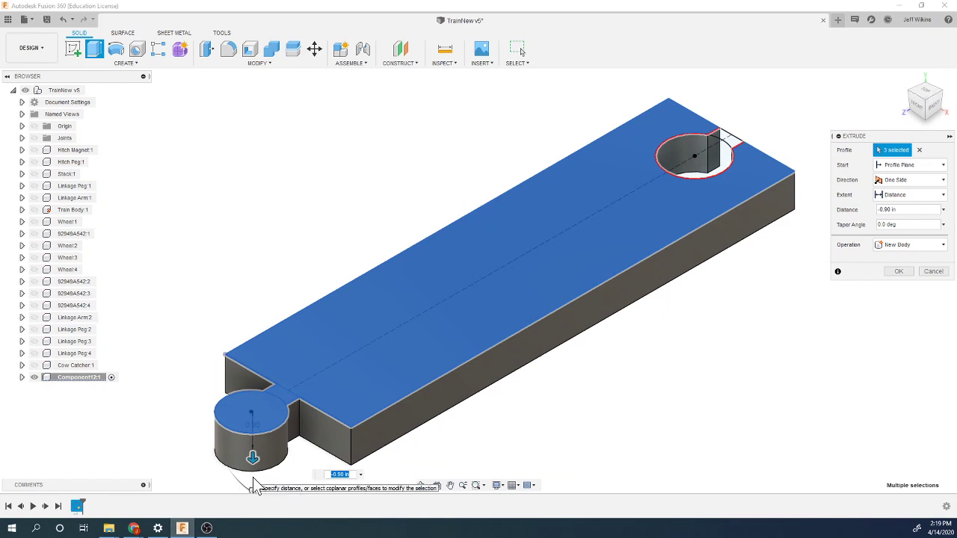
key("Return")
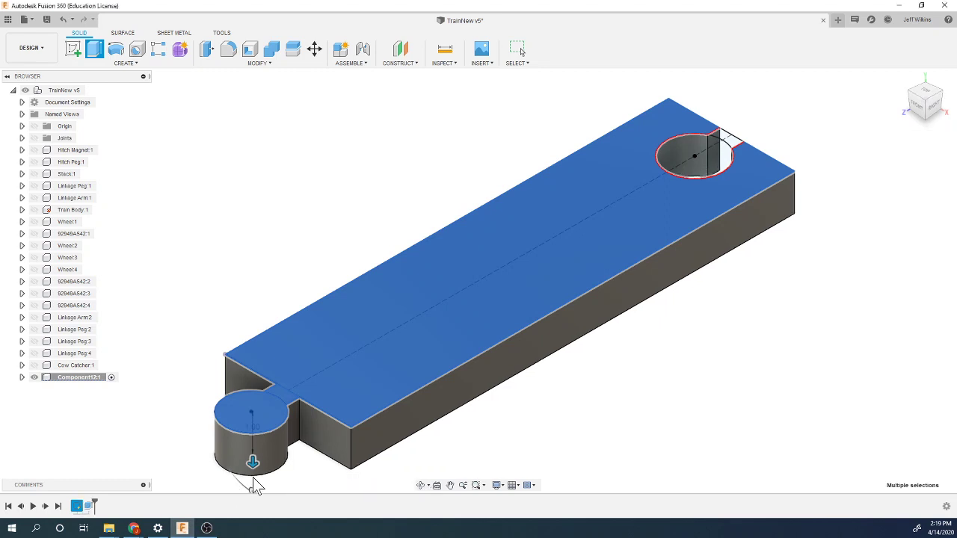
Fillet the four vertical edges where the socket and the round connector meet their necks with a 0.16 in radius, checking it against the project drawing.
left_click(232, 56)
left_click(733, 163)
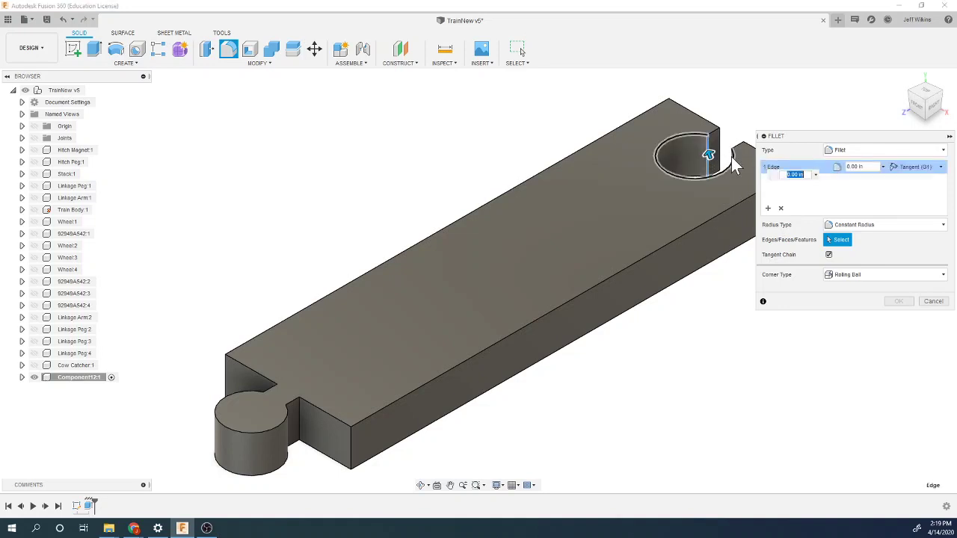
scroll(748, 168, "up", 3)
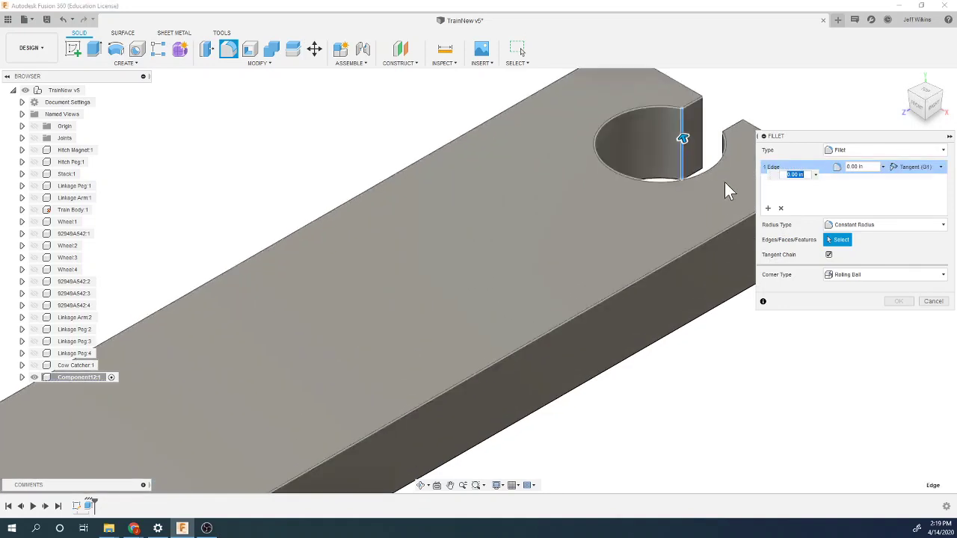
left_click(723, 181)
scroll(626, 236, "down", 5)
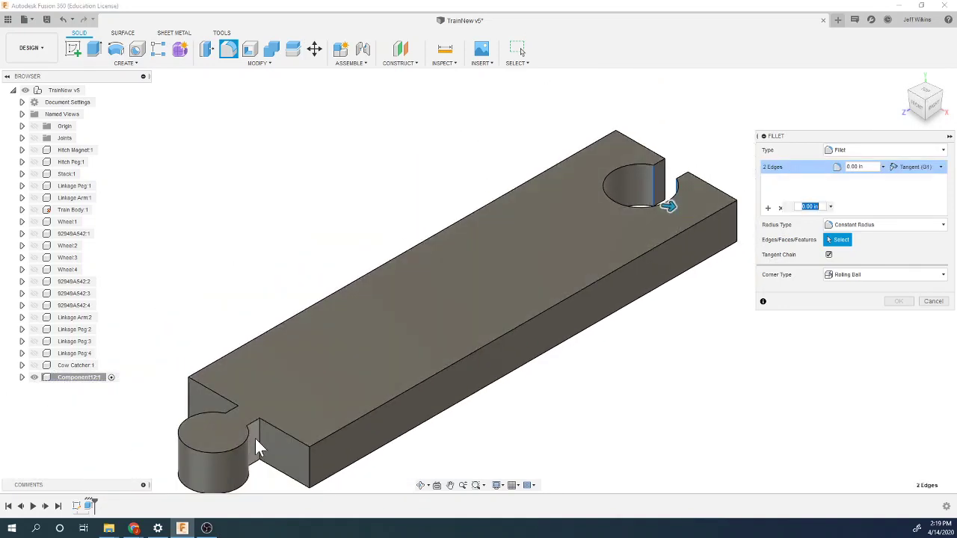
scroll(237, 447, "up", 3)
left_click(240, 449)
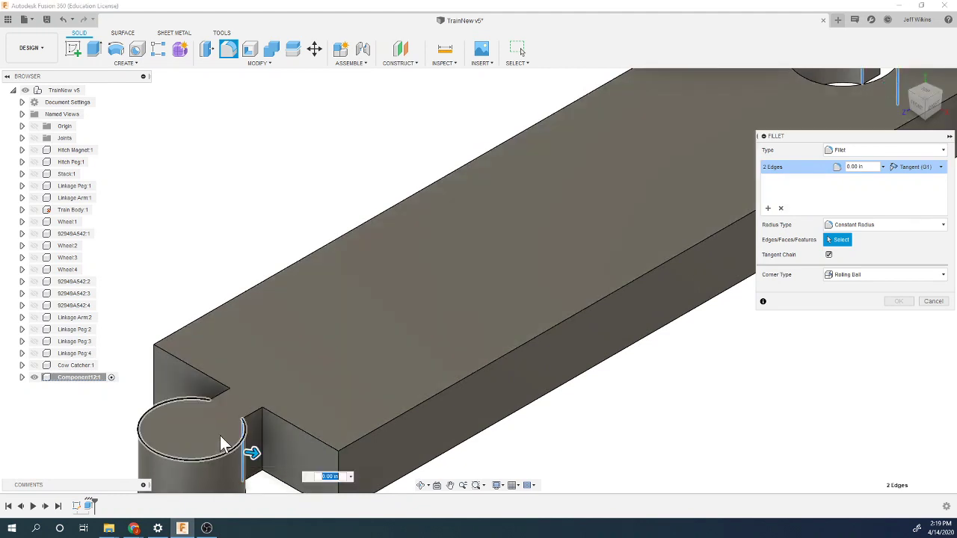
left_click(209, 422)
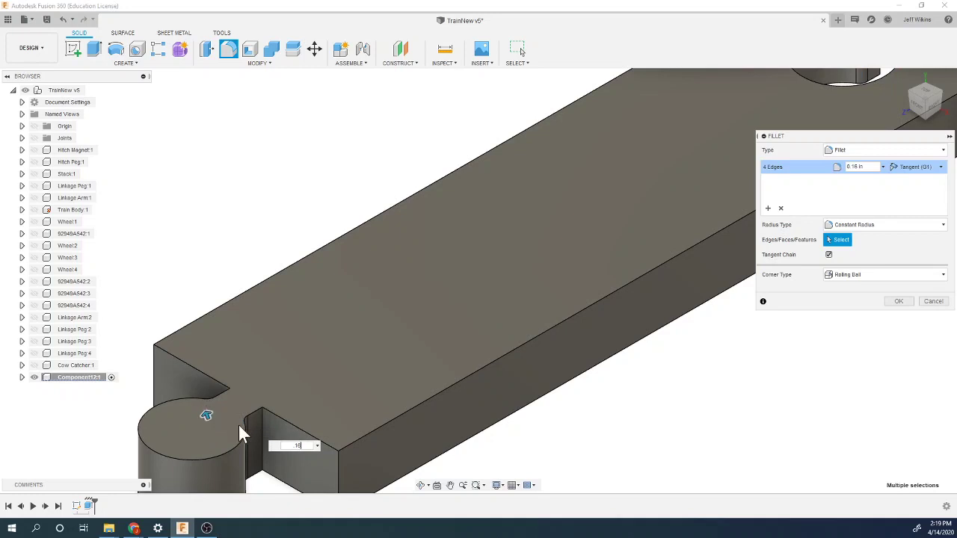
mouse_move(133, 529)
left_click(222, 495)
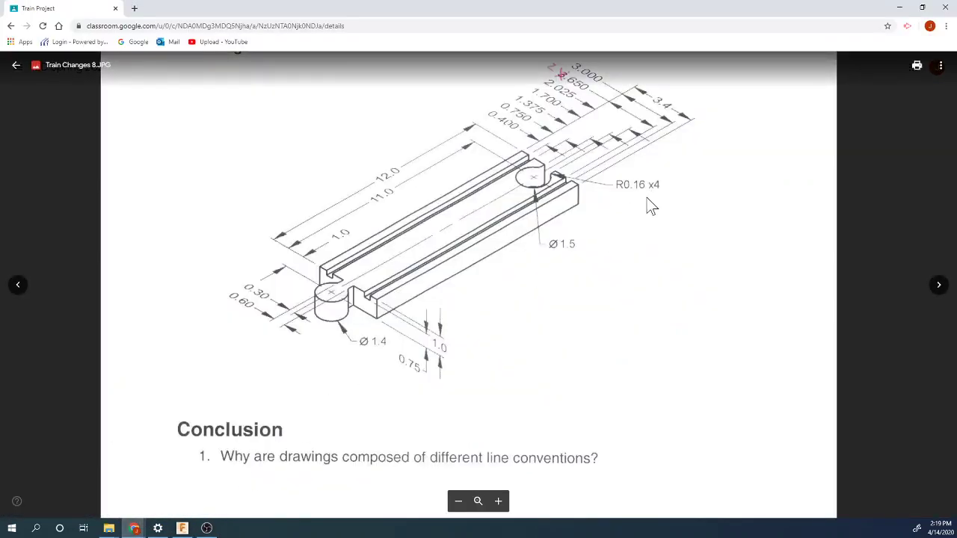
left_click(185, 529)
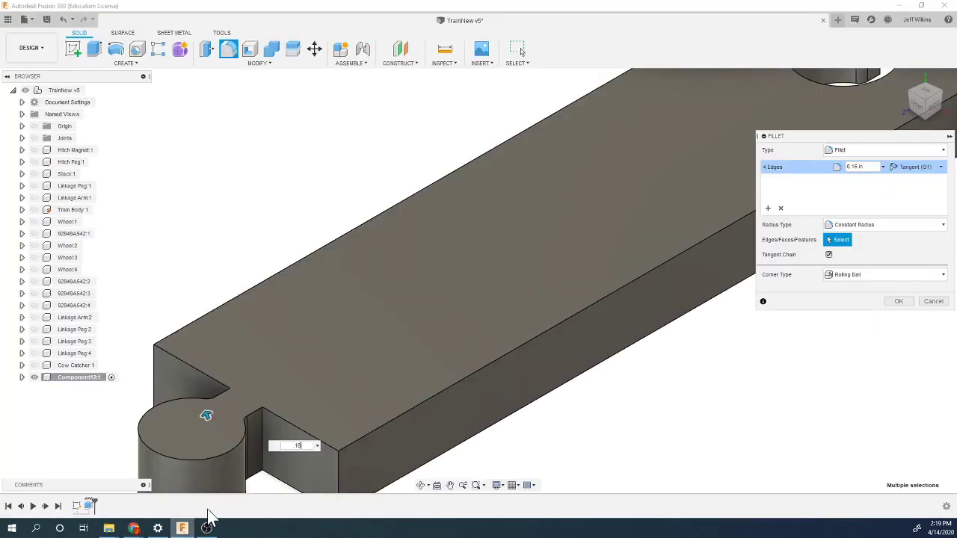
left_click(900, 303)
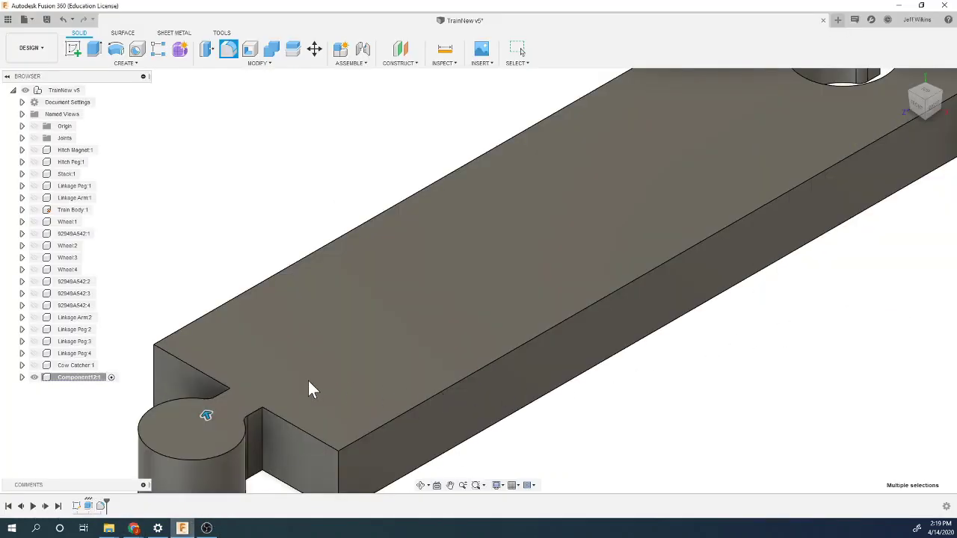
Start a new sketch on the large flat top face of the track body.
scroll(312, 389, "down", 5)
scroll(309, 384, "up", 2)
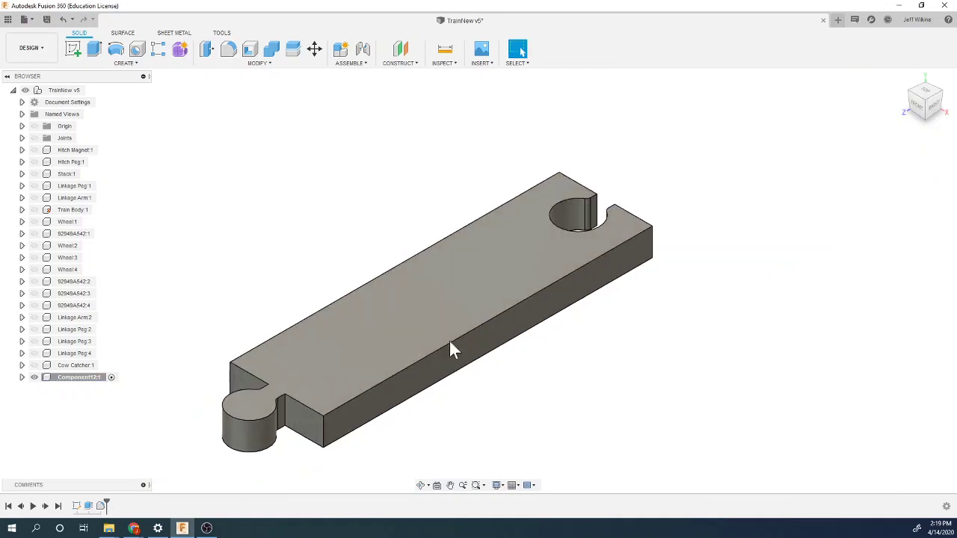
mouse_move(937, 118)
left_mouse_down()
mouse_move(898, 119)
mouse_move(875, 105)
mouse_move(882, 102)
mouse_move(722, 235)
left_mouse_up()
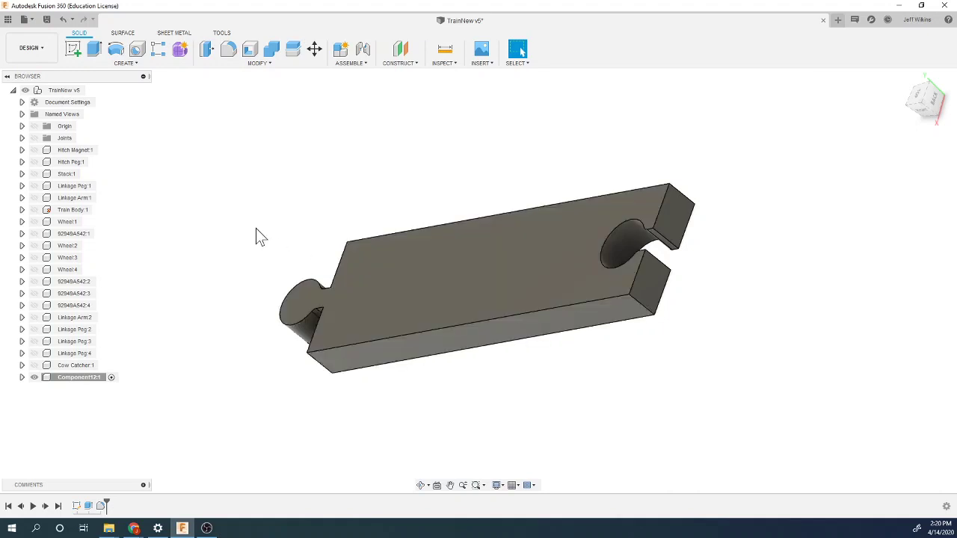
left_click(74, 49)
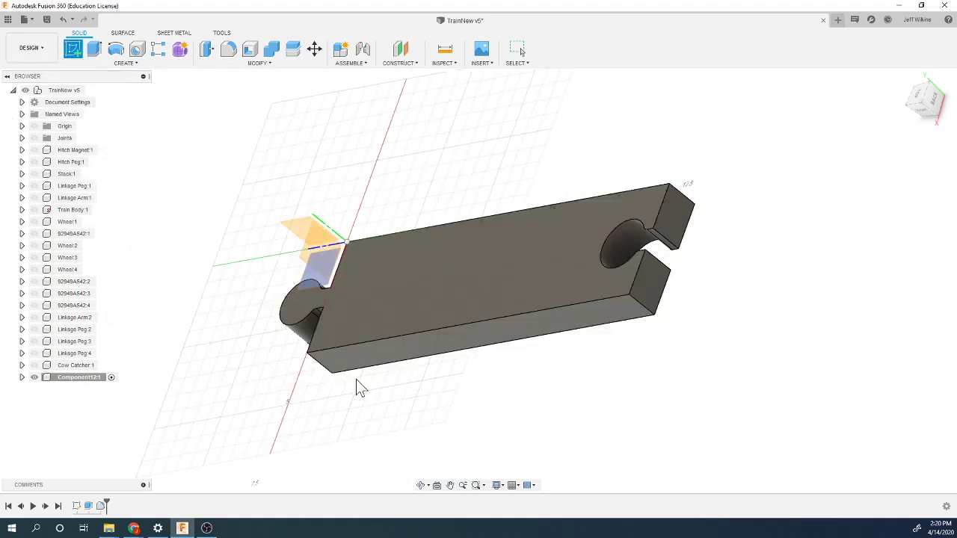
left_click(401, 316)
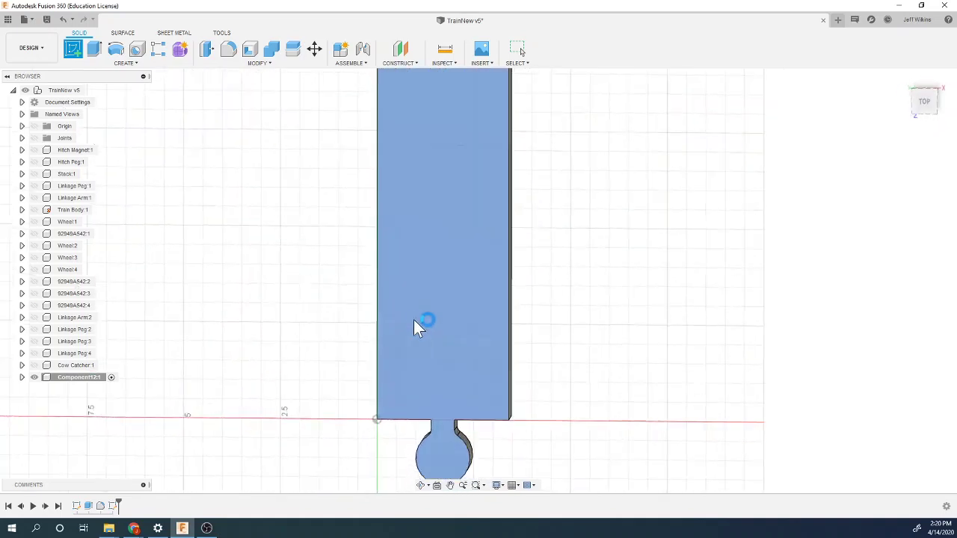
scroll(344, 423, "down", 2)
scroll(350, 205, "up", 1)
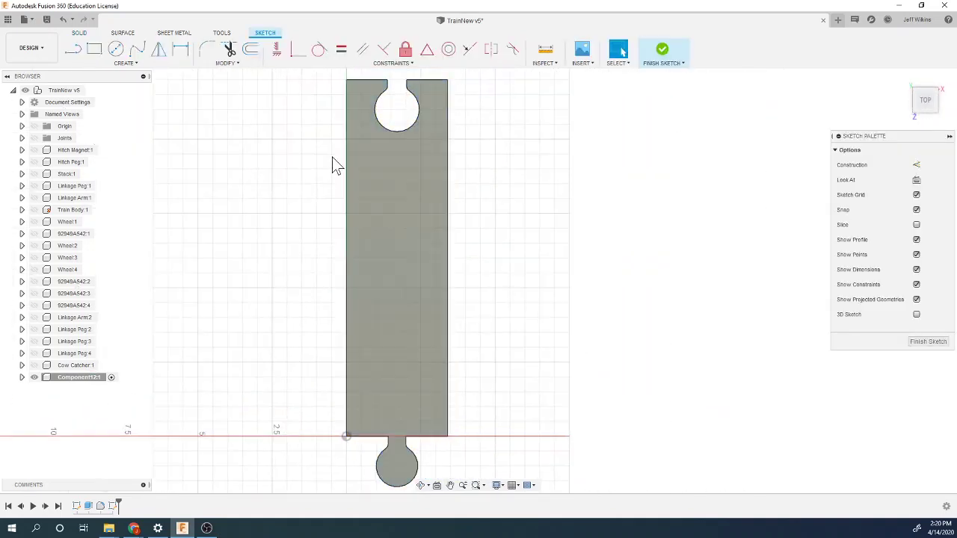
Draw a vertical construction centerline from the lowest point of the socket arc to the far end of the round connector.
key("l")
key("x")
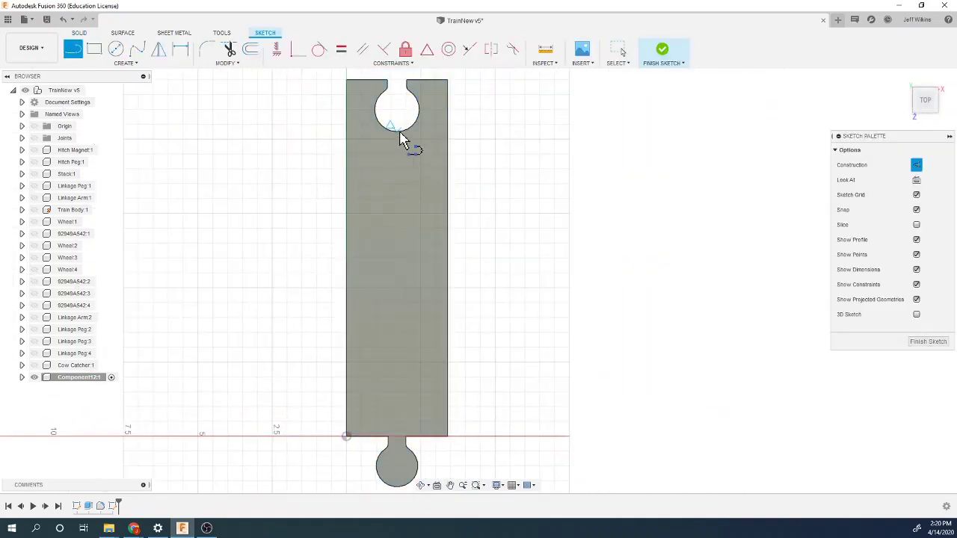
left_click(397, 132)
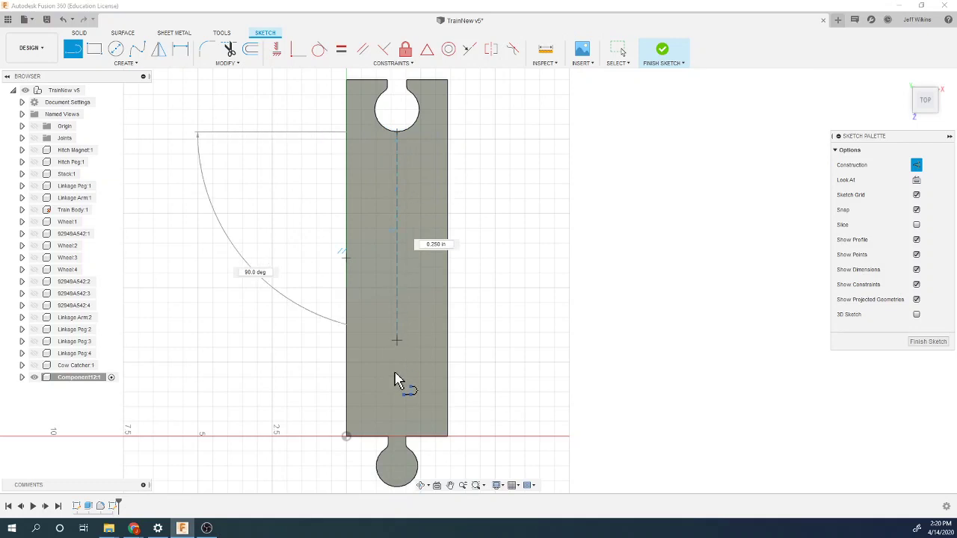
double_click(397, 486)
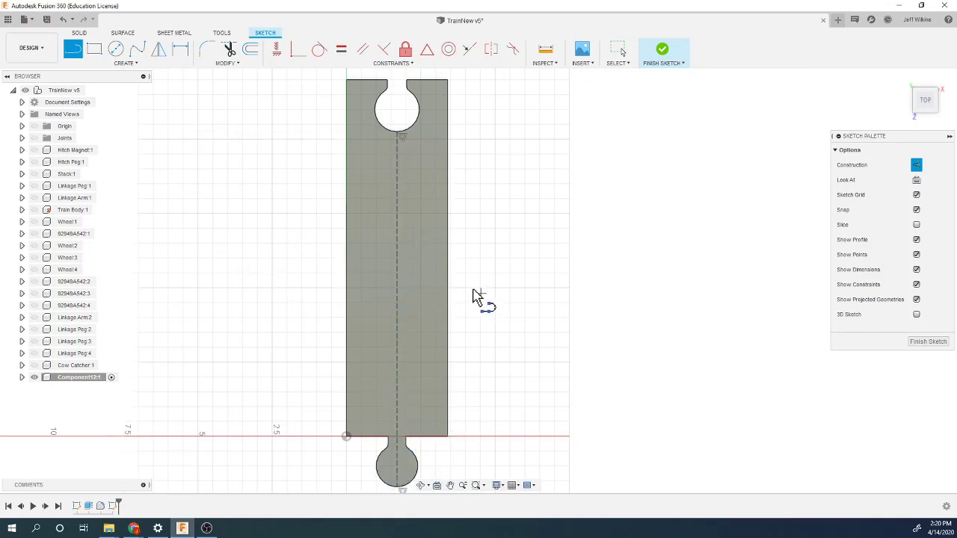
left_click(95, 52)
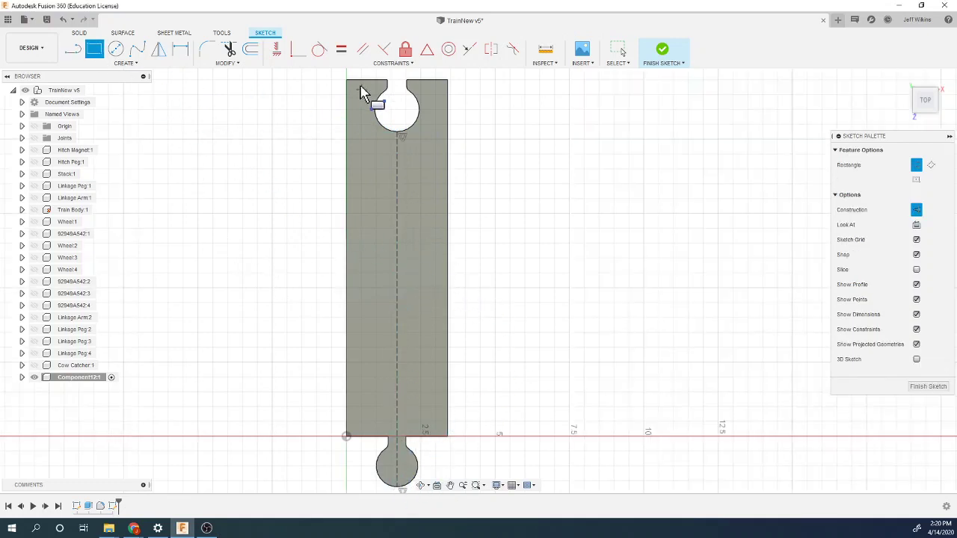
left_click(360, 80)
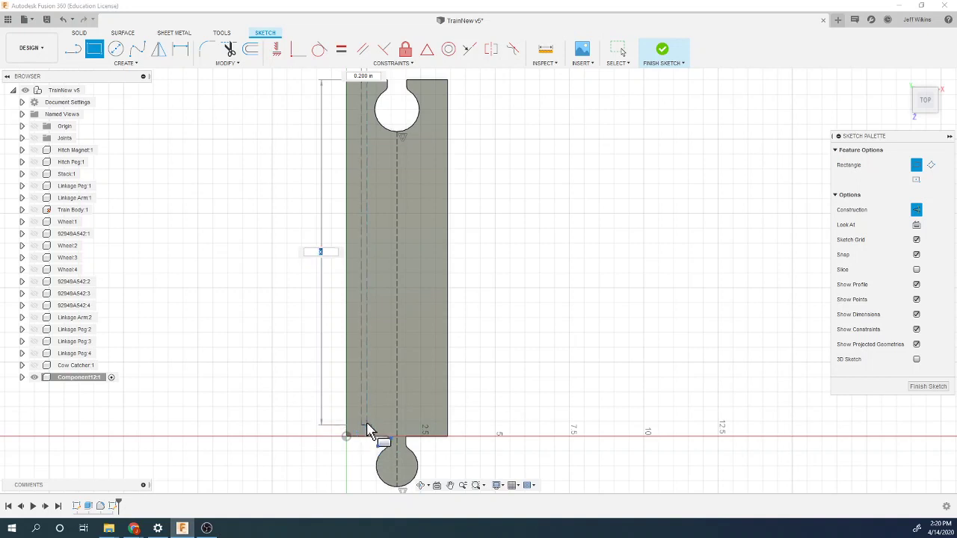
key("Escape")
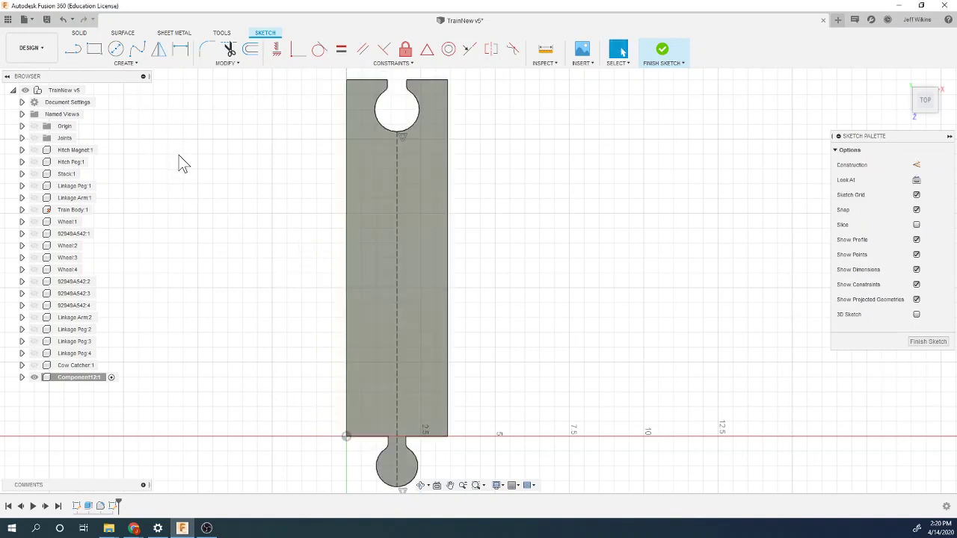
Sketch two narrow full-length rectangles, one on each side of the centerline, and remove the midpoint constraint from the left one.
left_click(95, 49)
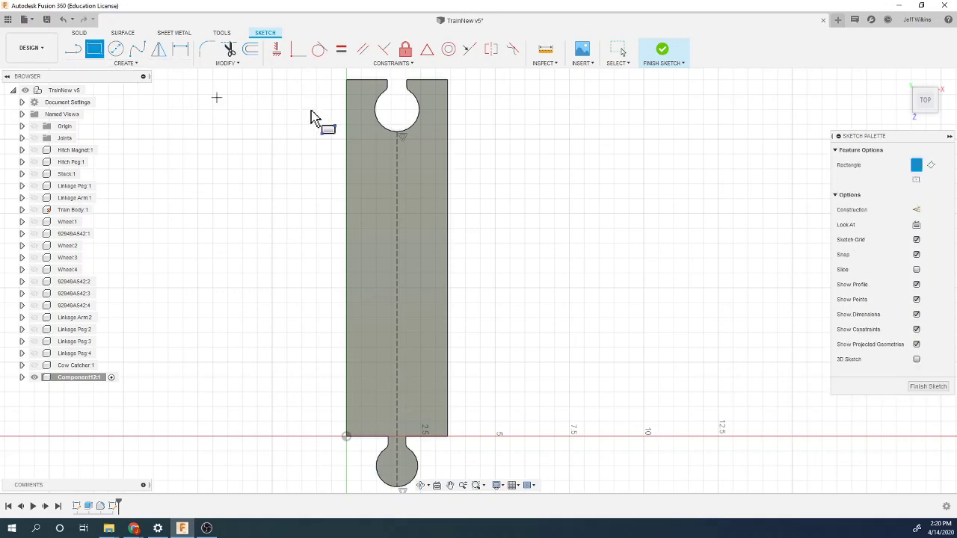
left_click(356, 81)
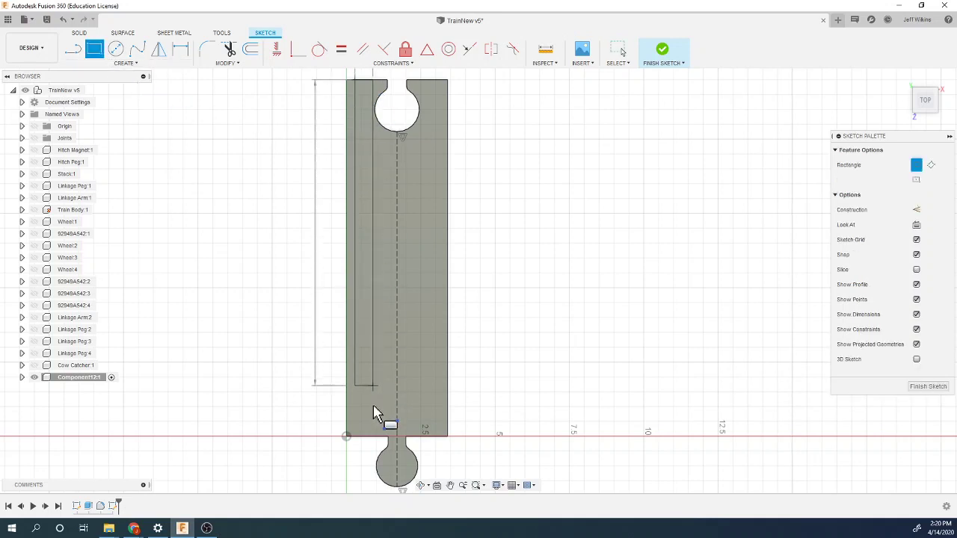
left_click(365, 443)
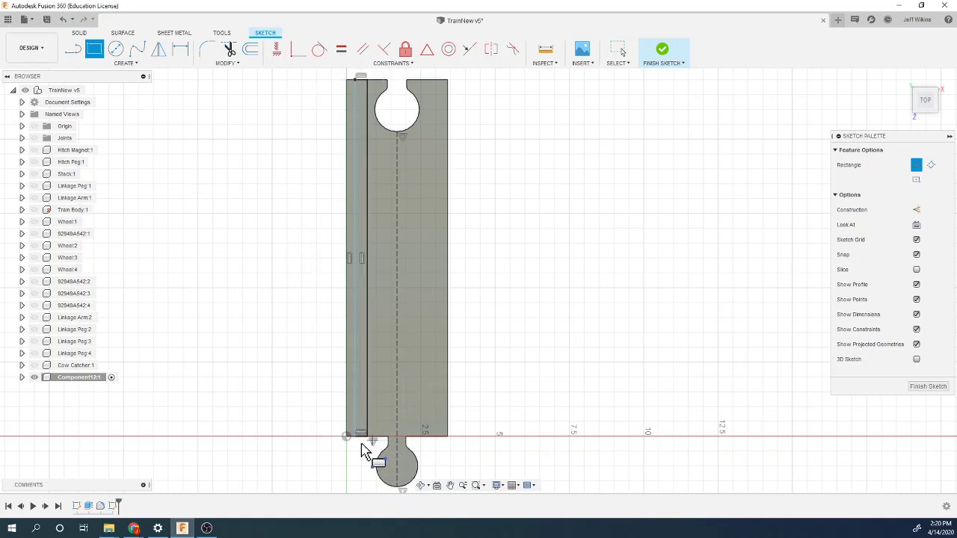
left_click(435, 439)
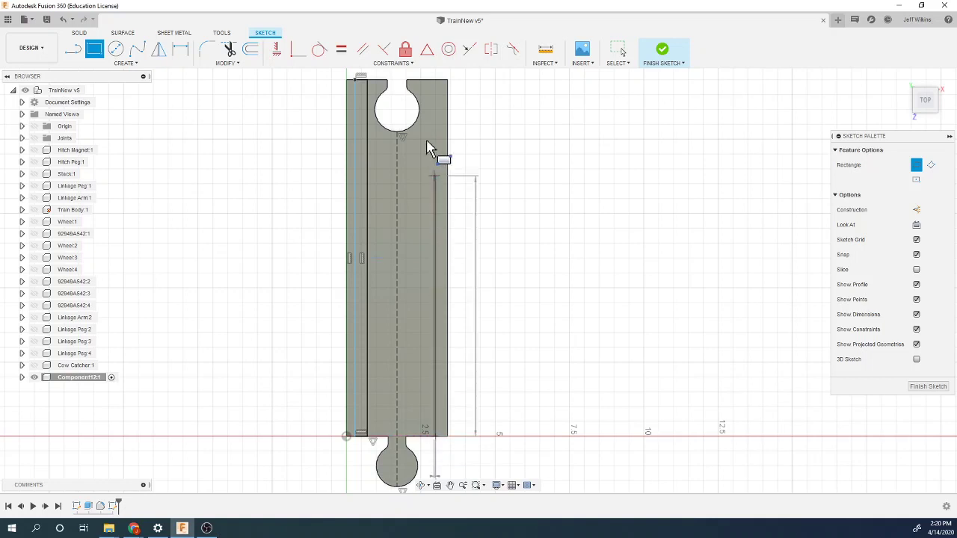
left_click(422, 85)
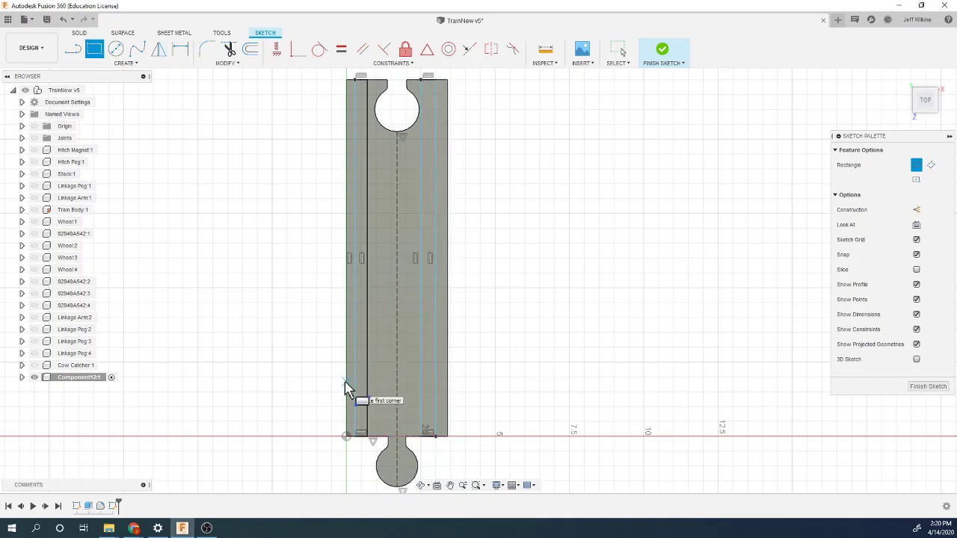
key("Escape")
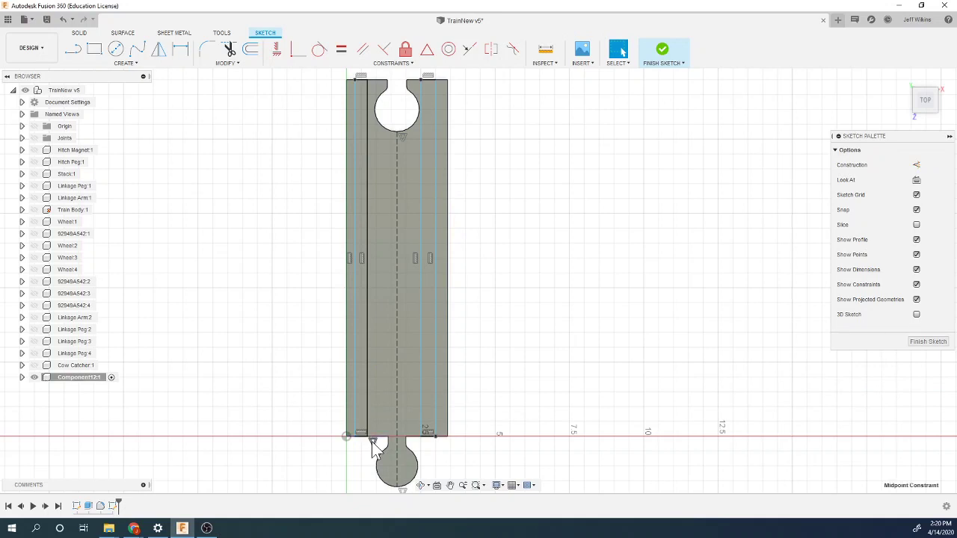
left_click(368, 427)
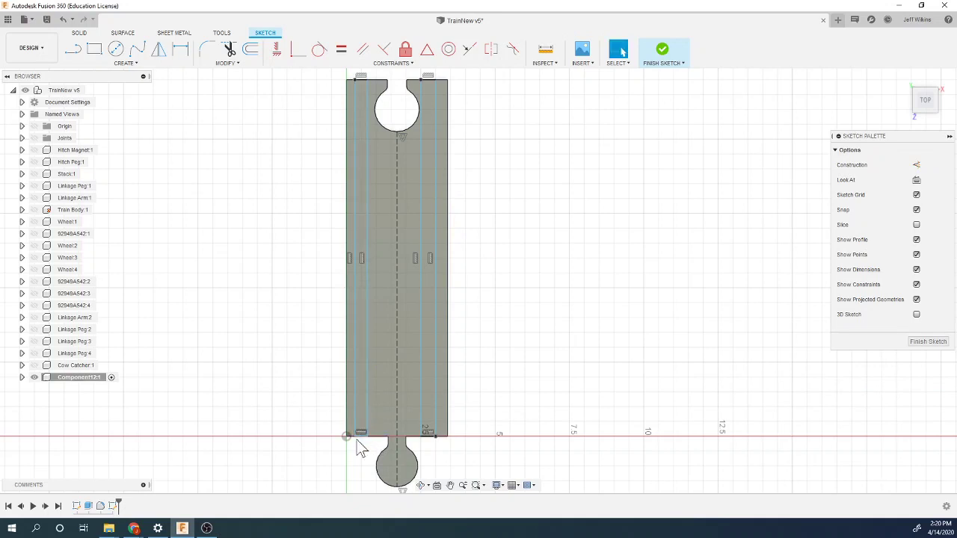
Check the groove offsets on the project drawing and dimension the left rectangle's outer line 0.4 in from the track's left edge.
mouse_move(134, 529)
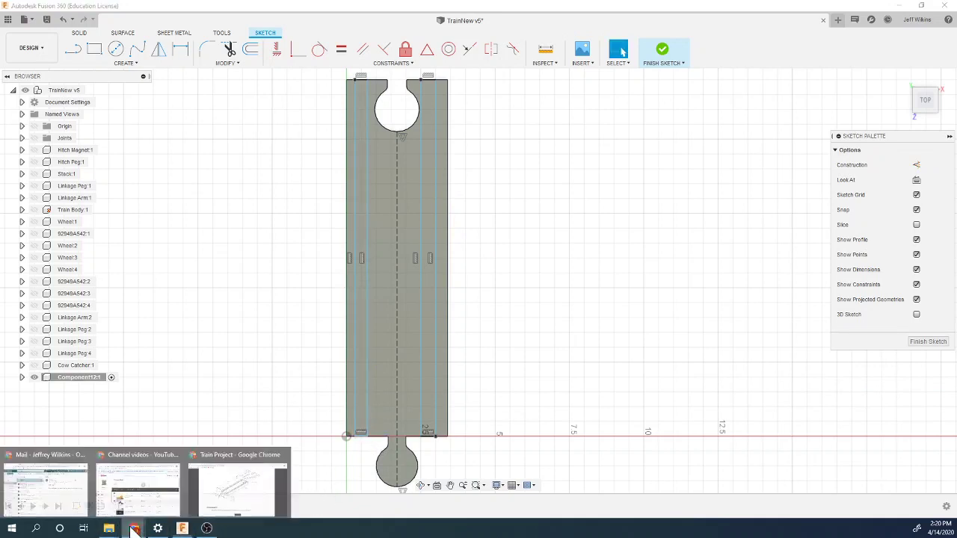
left_click(232, 486)
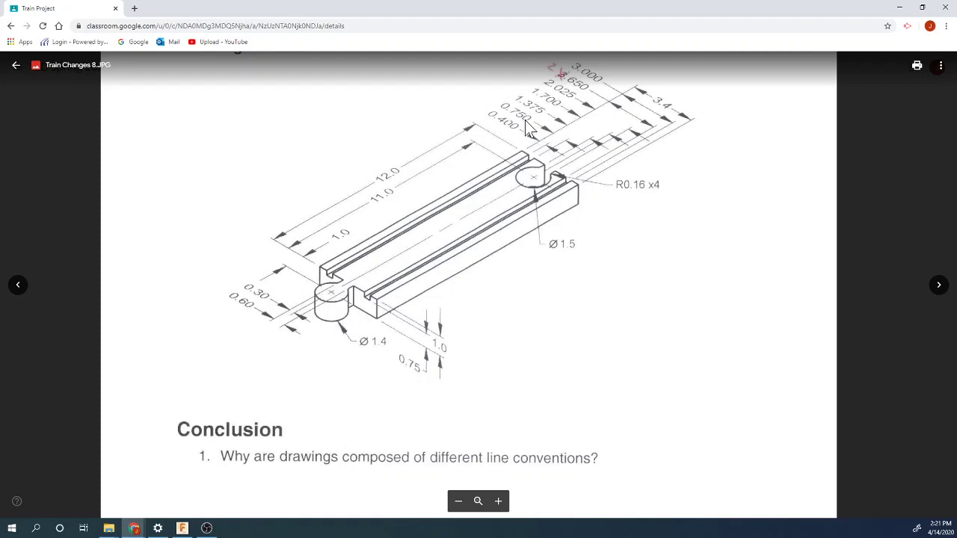
left_click(231, 484)
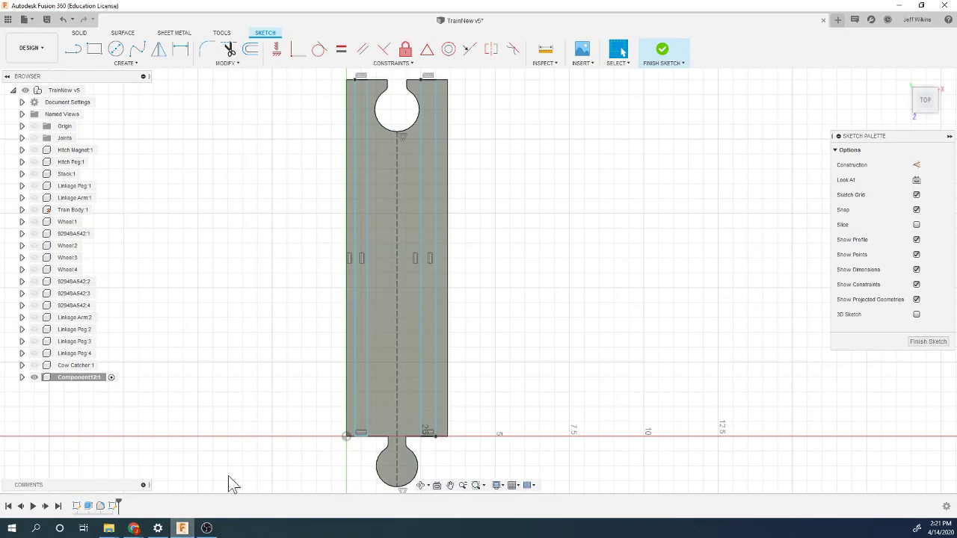
key("d")
left_click(348, 423)
left_click(355, 427)
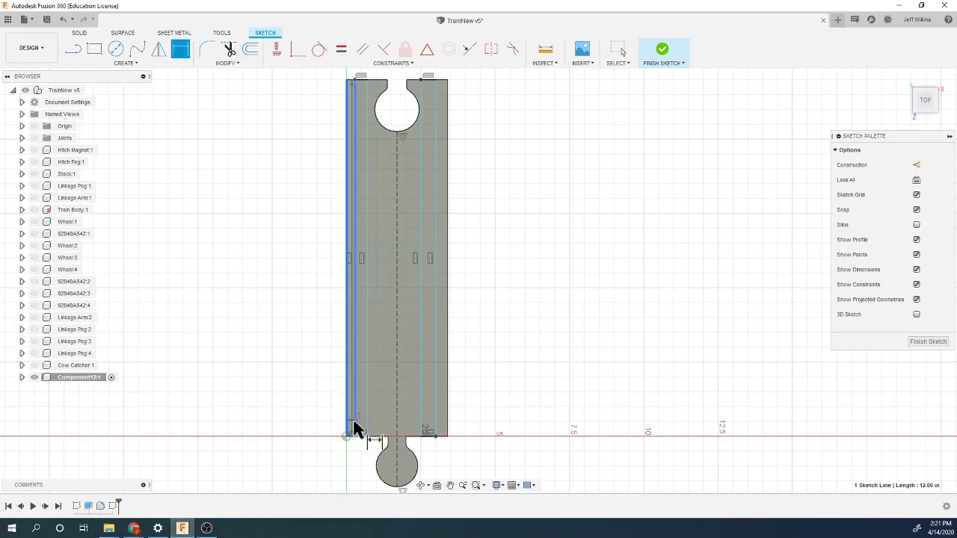
left_click(328, 477)
type(".4")
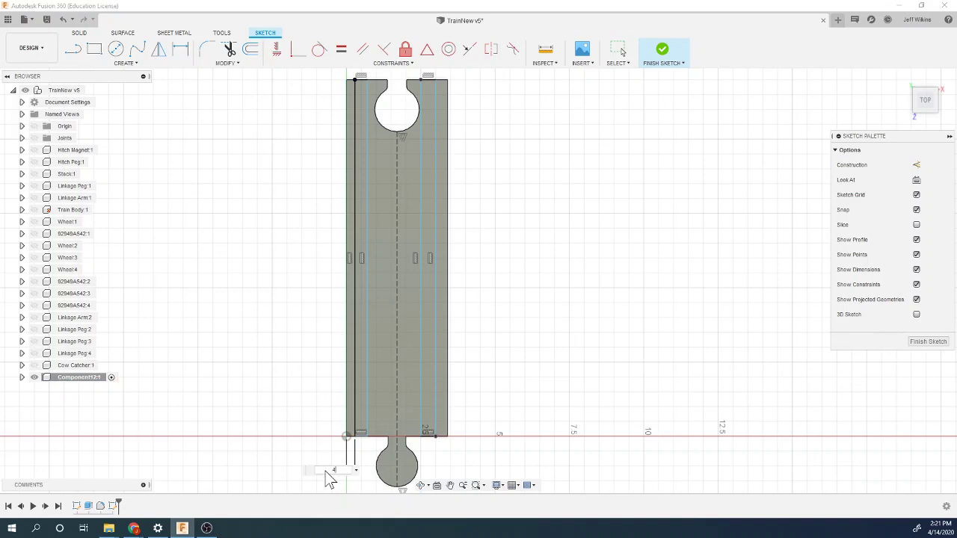
key("Return")
Dimension the left rectangle's inner line 0.75 in from the track's left edge and end dimensioning.
left_click(349, 424)
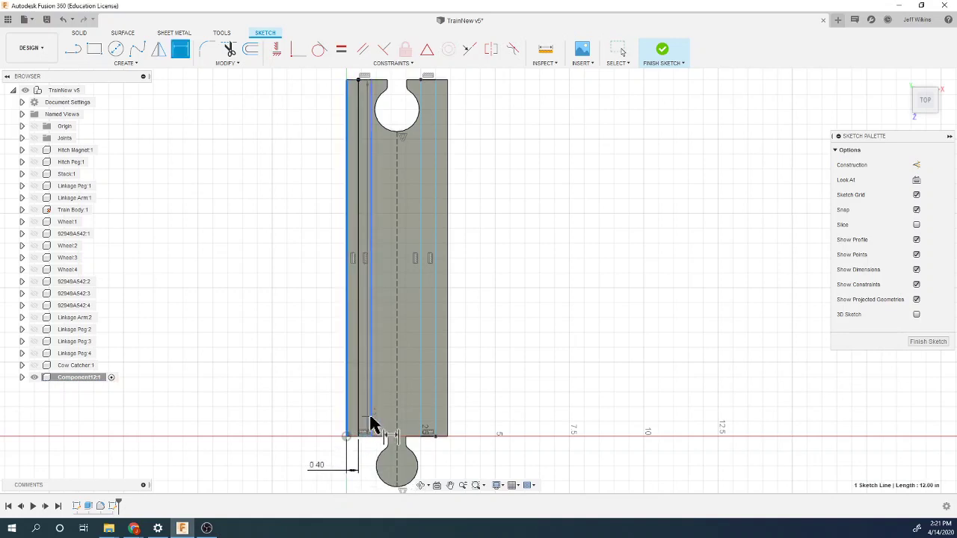
left_click(372, 424)
left_click(320, 482)
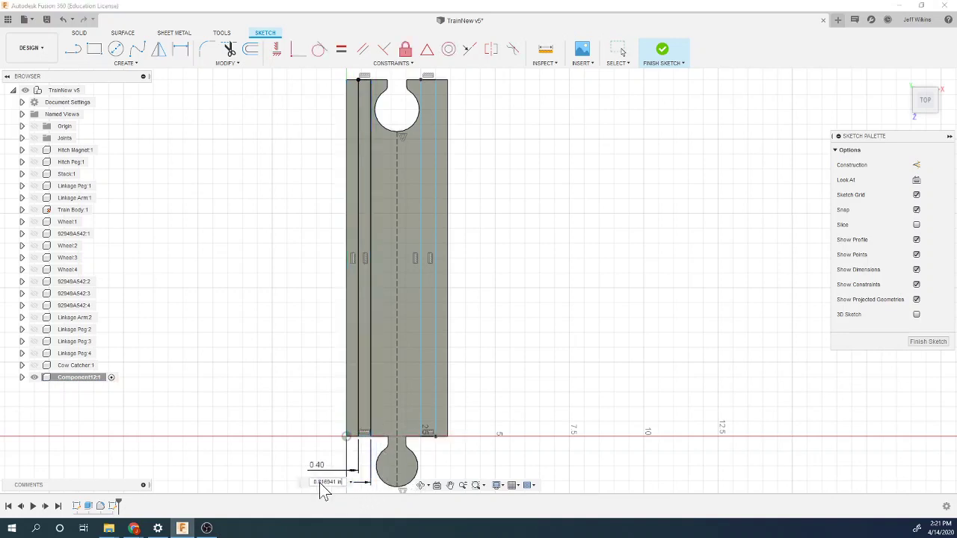
type(".75")
key("Return")
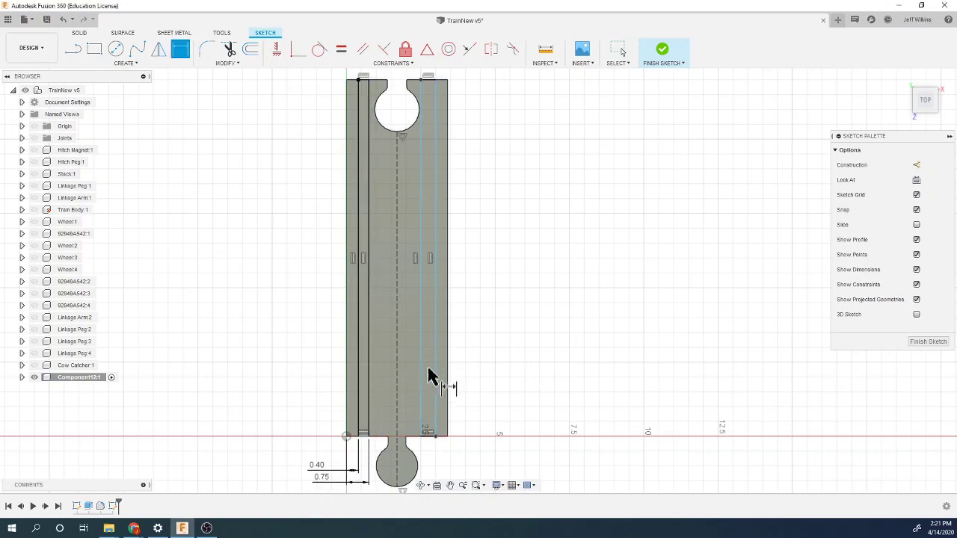
key("Escape")
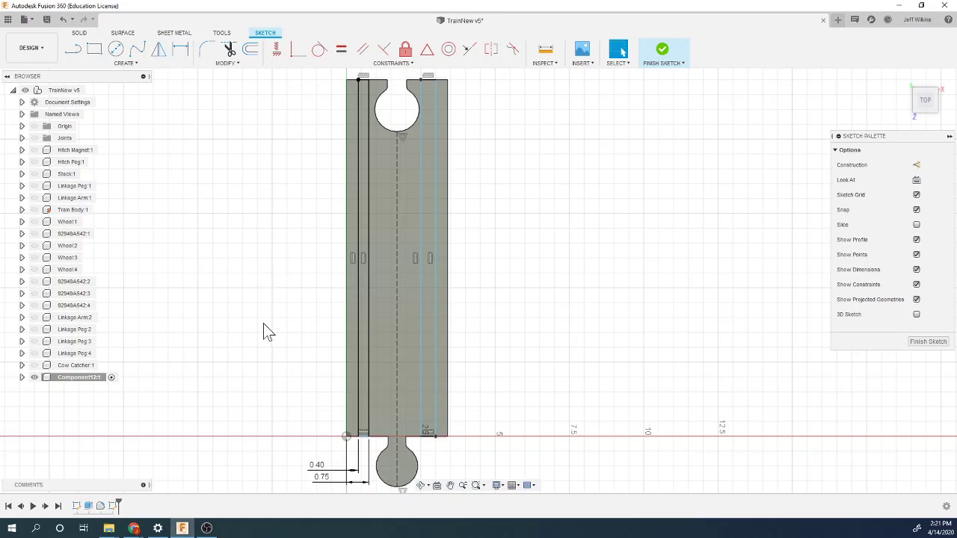
Delete the remaining right-hand groove rectangle from the sketch, leaving only the dimensioned left rectangle and the centerline.
scroll(265, 332, "down", 2)
left_click(381, 155)
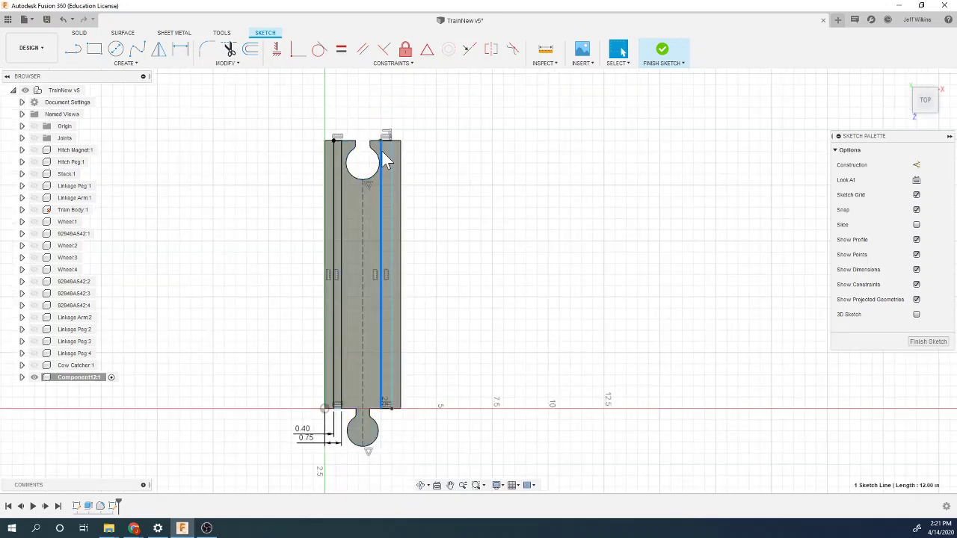
key("Delete")
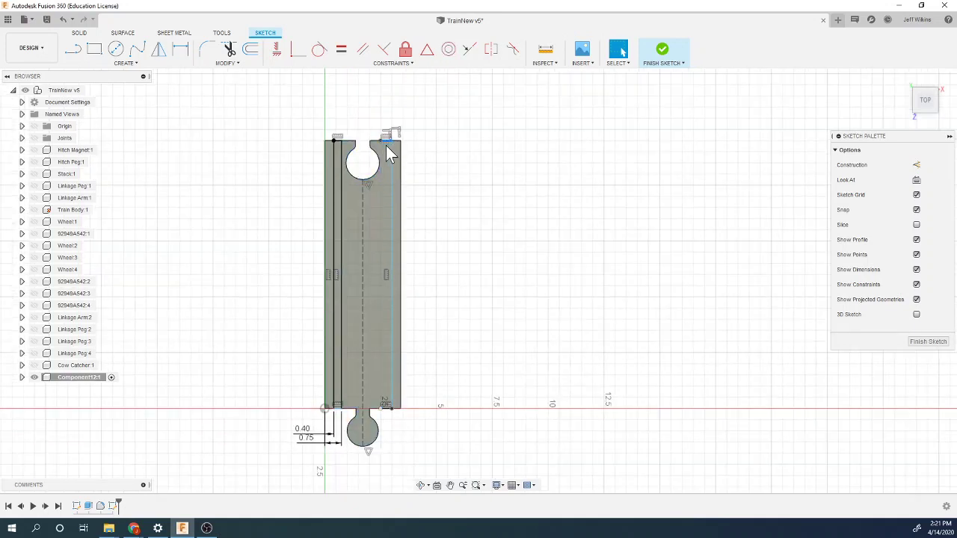
left_click(390, 156)
key("Delete")
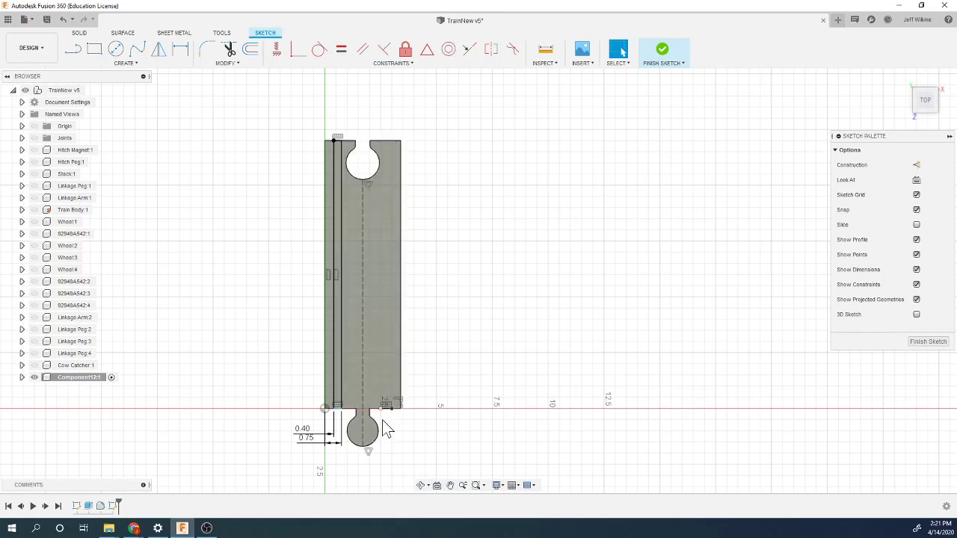
left_click(387, 409)
key("Delete")
Mirror all four lines of the left groove rectangle across the construction centerline.
left_click(166, 64)
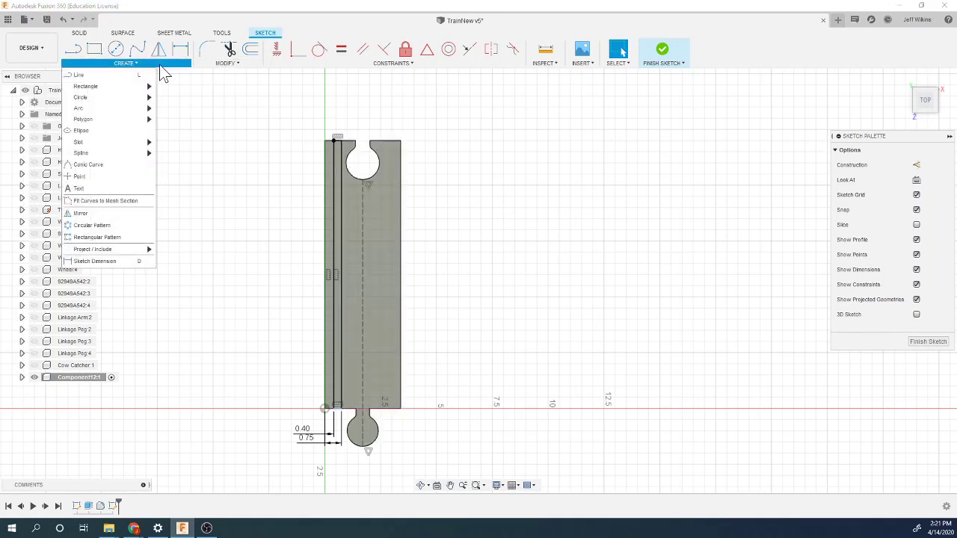
left_click(137, 214)
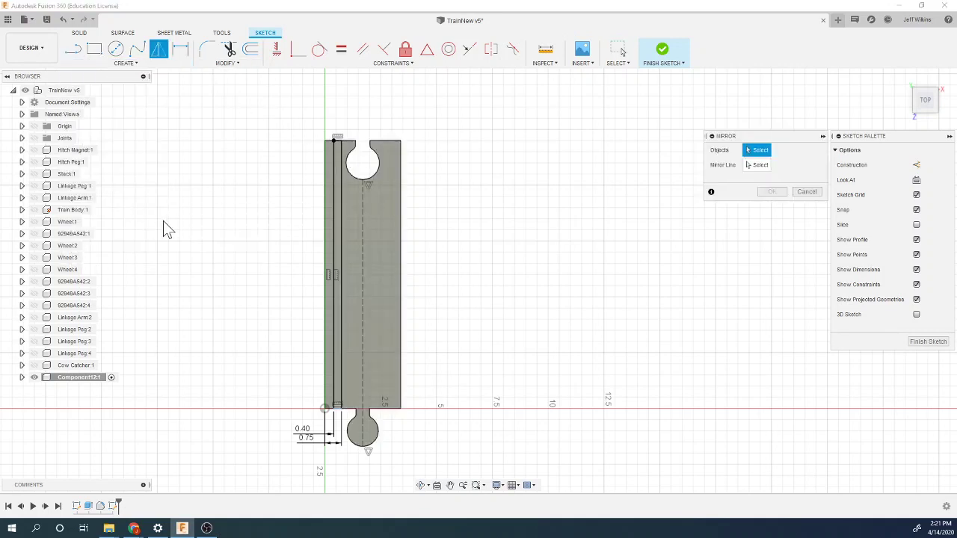
left_click(333, 203)
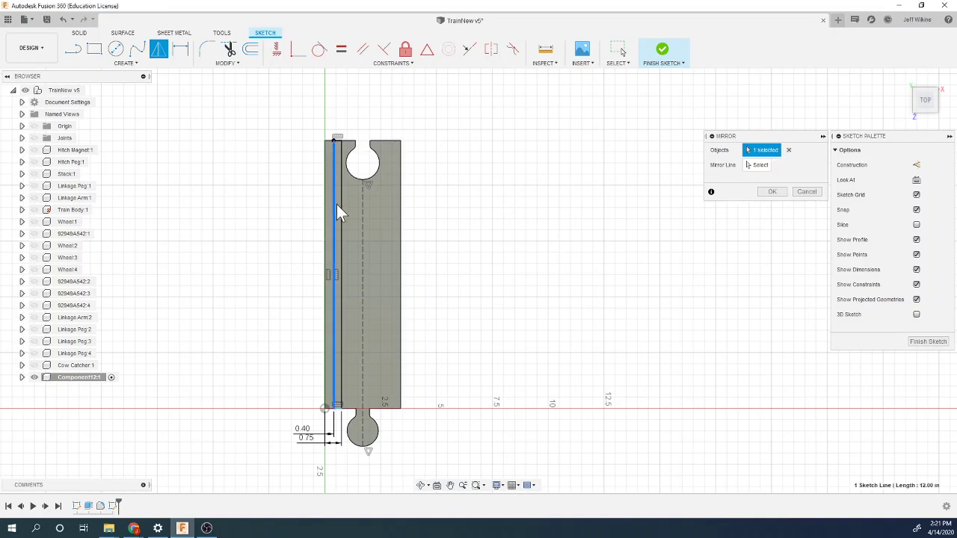
left_click(341, 204)
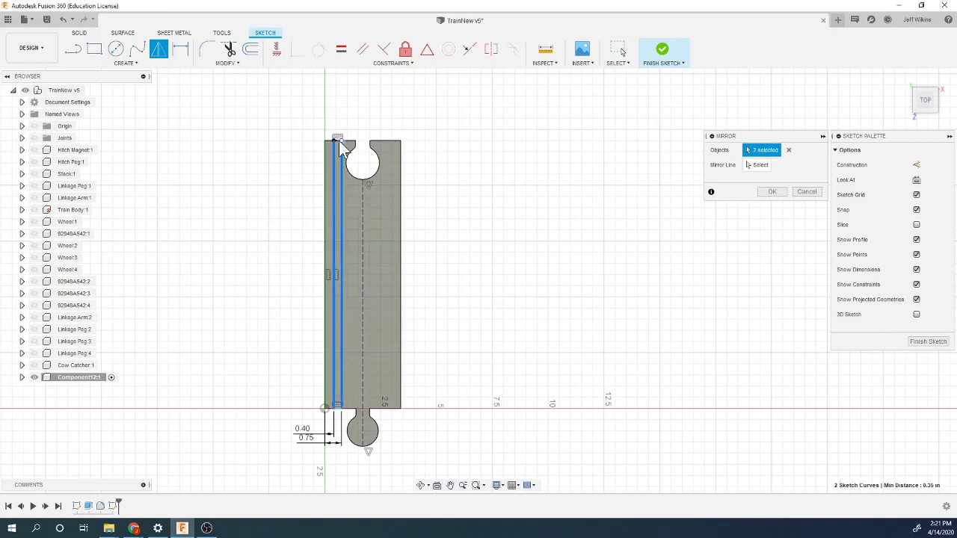
scroll(340, 148, "up", 3)
left_click(338, 140)
scroll(225, 213, "down", 3)
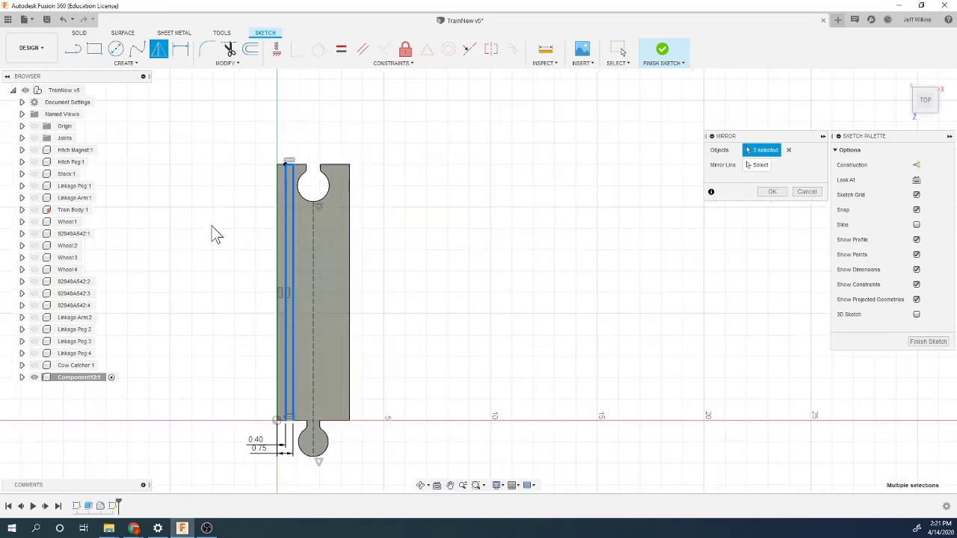
scroll(288, 422, "up", 3)
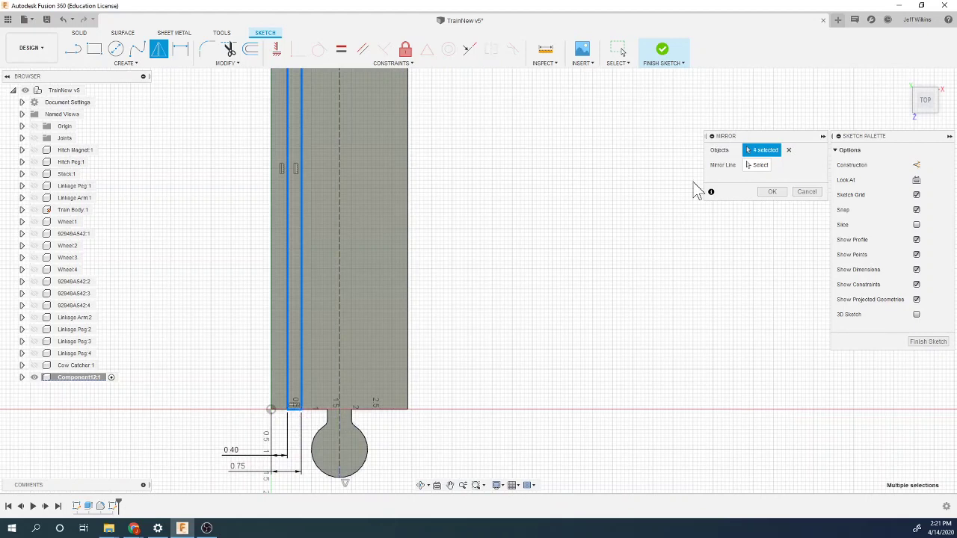
left_click(757, 165)
left_click(340, 263)
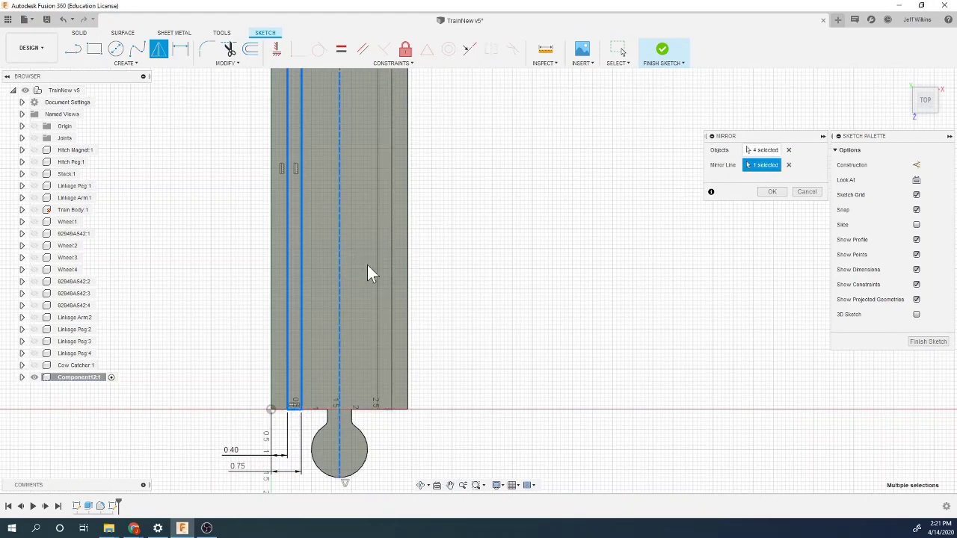
left_click(772, 193)
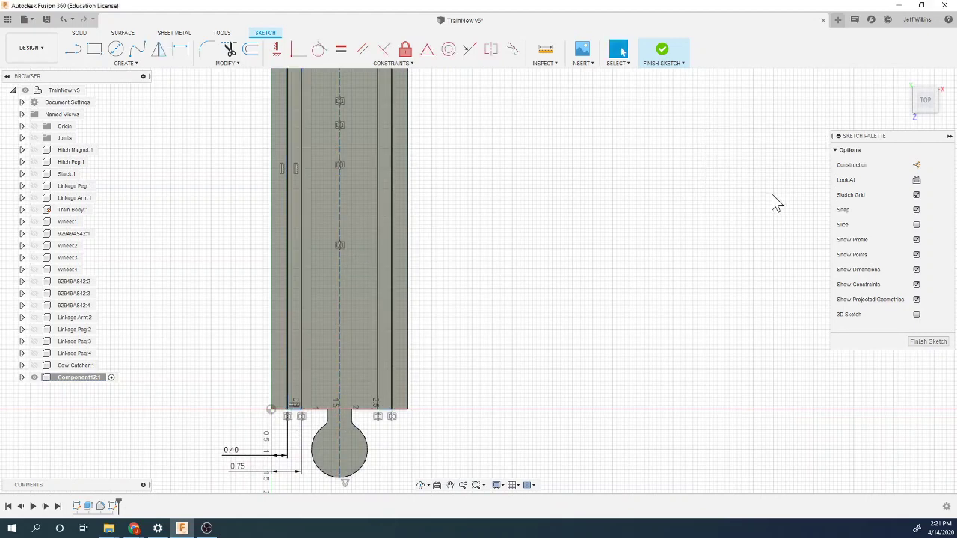
Finish the sketch and extrude both groove profiles downward as cuts along the full length of the track.
left_click(662, 75)
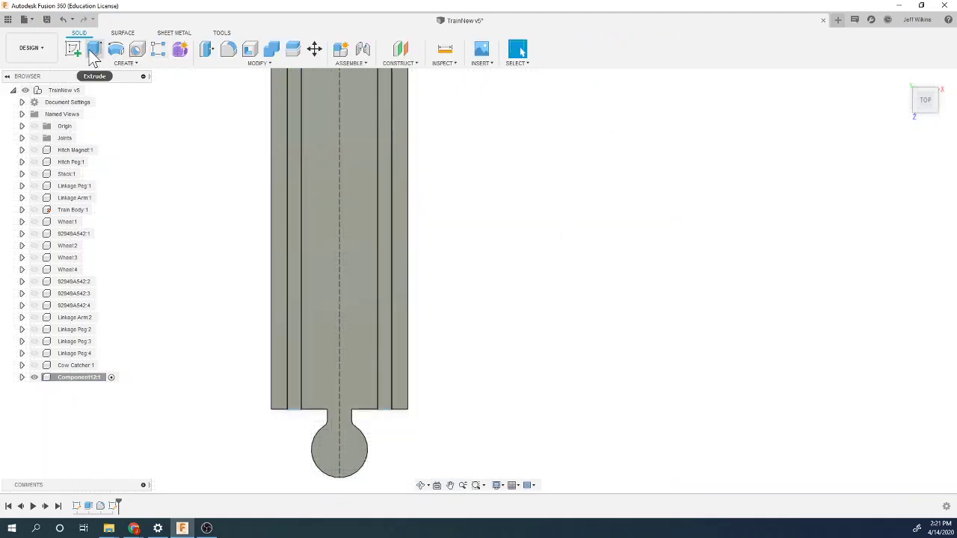
left_click(94, 50)
left_click(296, 318)
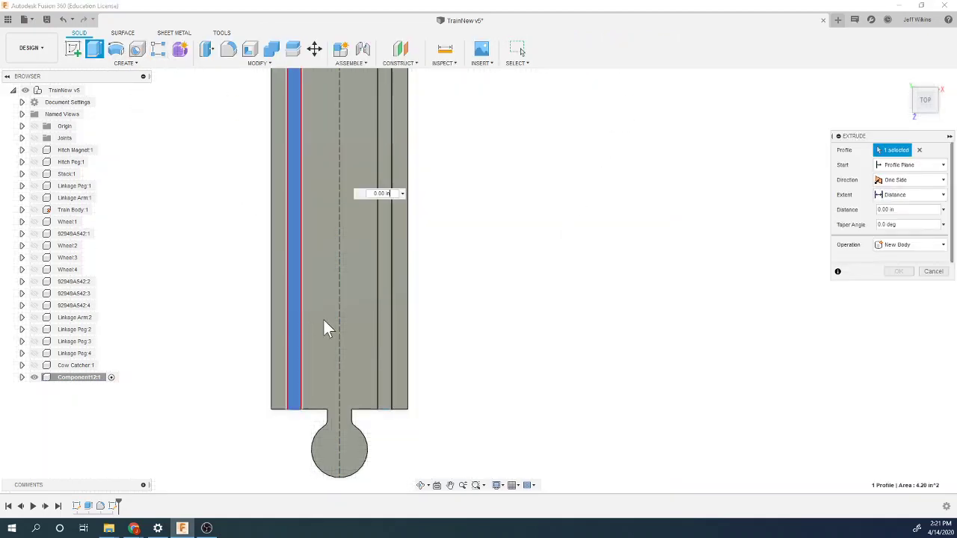
left_click(387, 341)
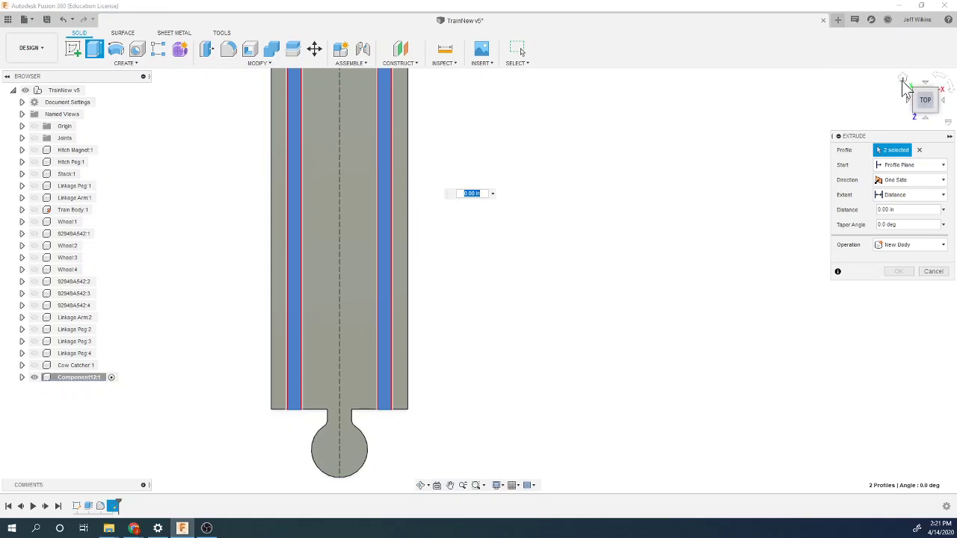
left_click(907, 82)
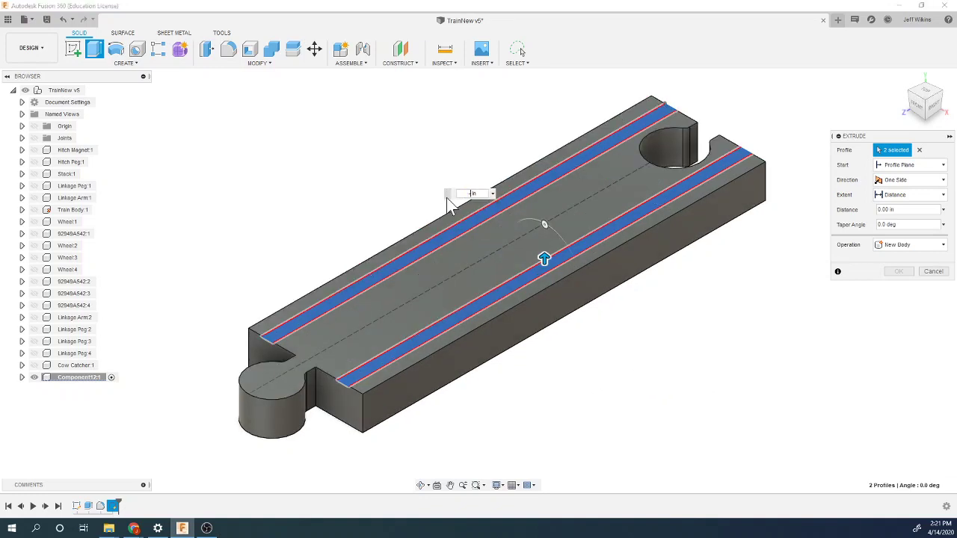
type("5")
key("Return")
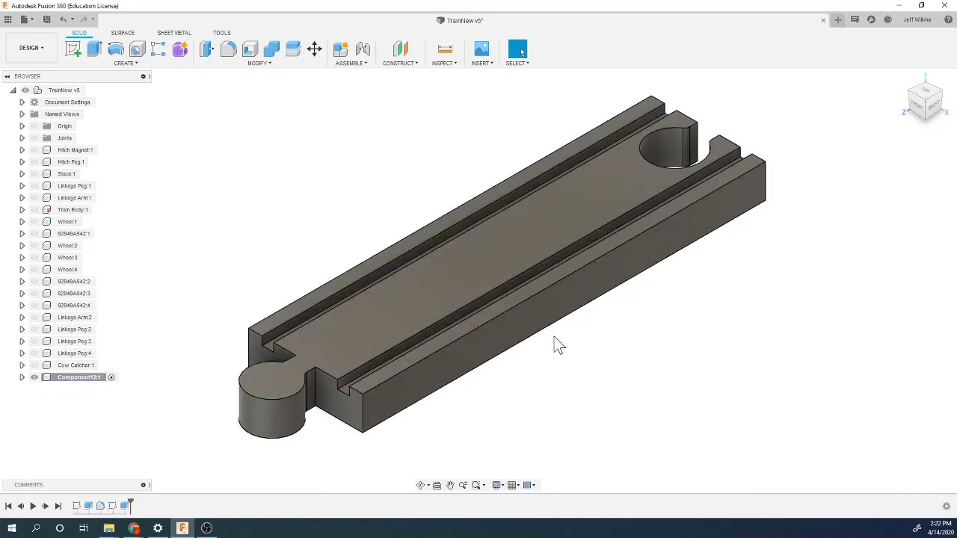
scroll(367, 385, "down", 3)
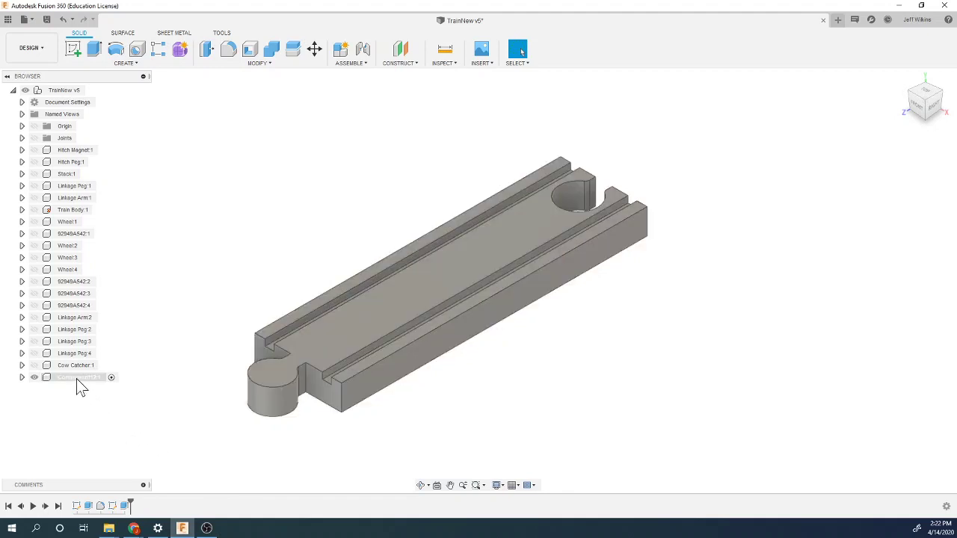
double_click(76, 379)
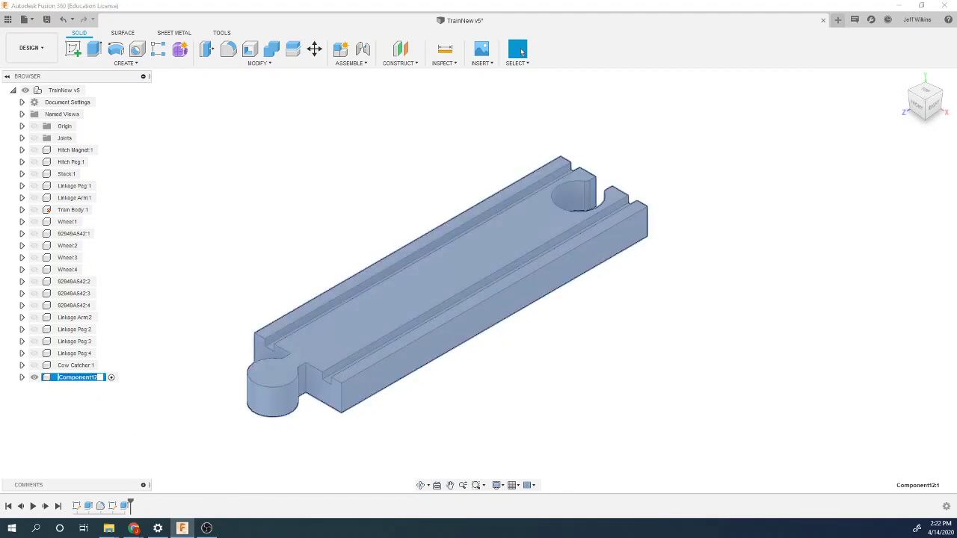
key("Escape")
key("Delete")
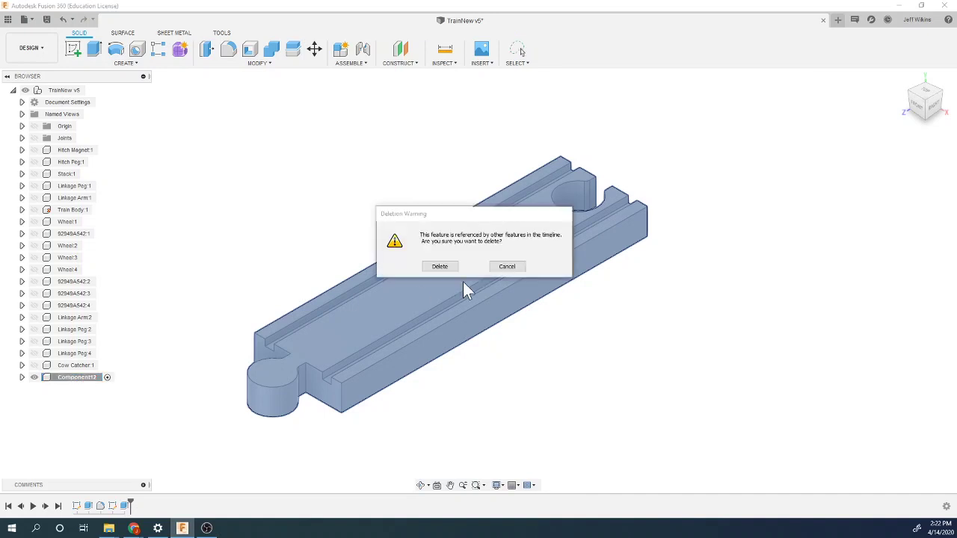
left_click(505, 267)
Rename the track component as Track and paste a second instance of it into the top-level assembly.
double_click(69, 378)
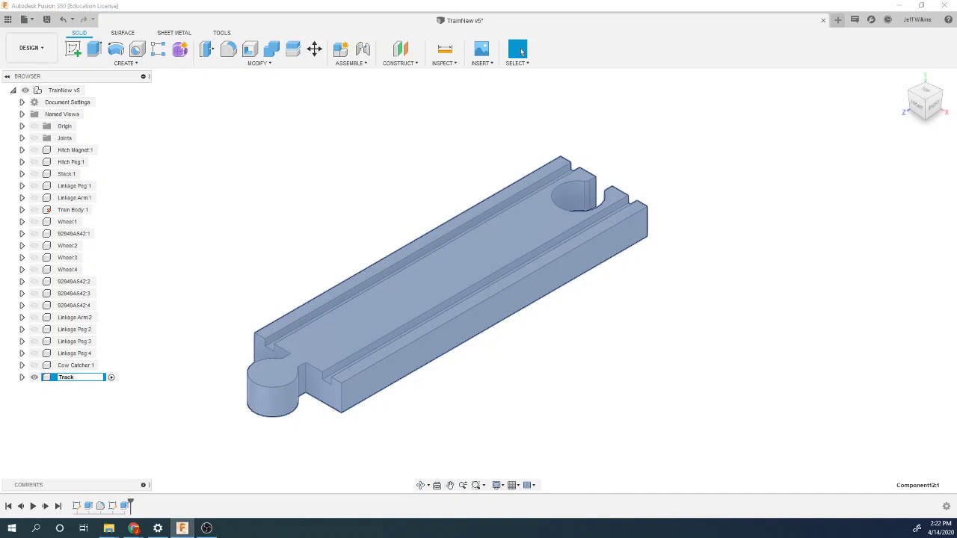
key("Return")
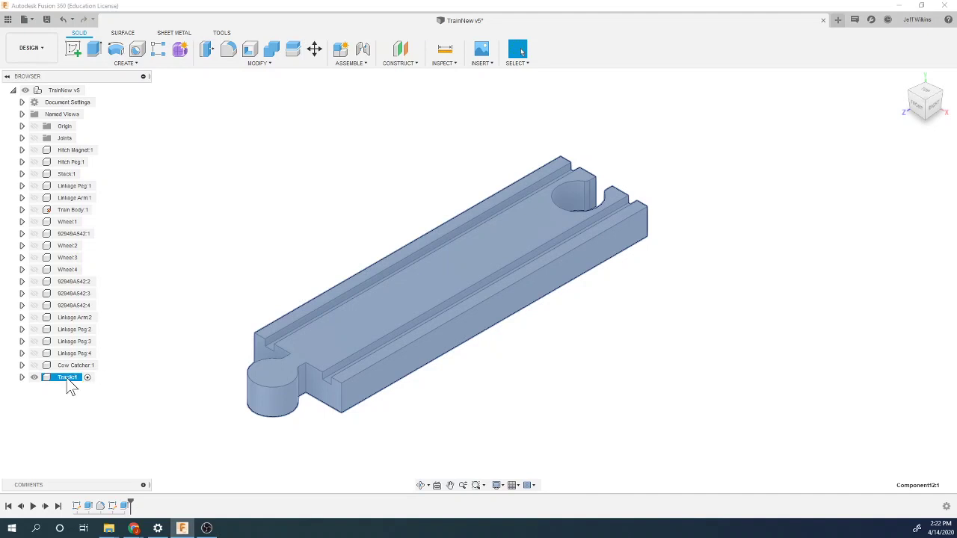
right_click(70, 381)
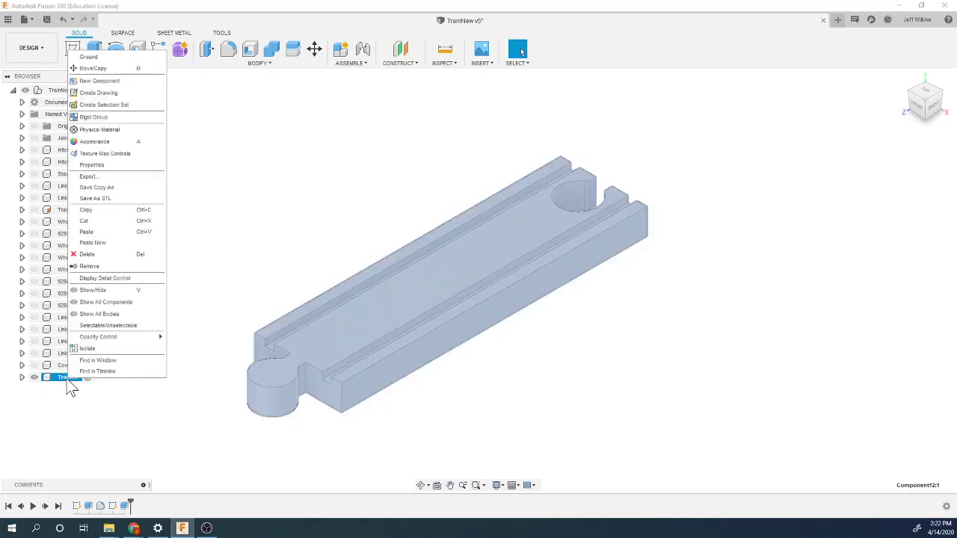
left_click(97, 210)
left_click(91, 90)
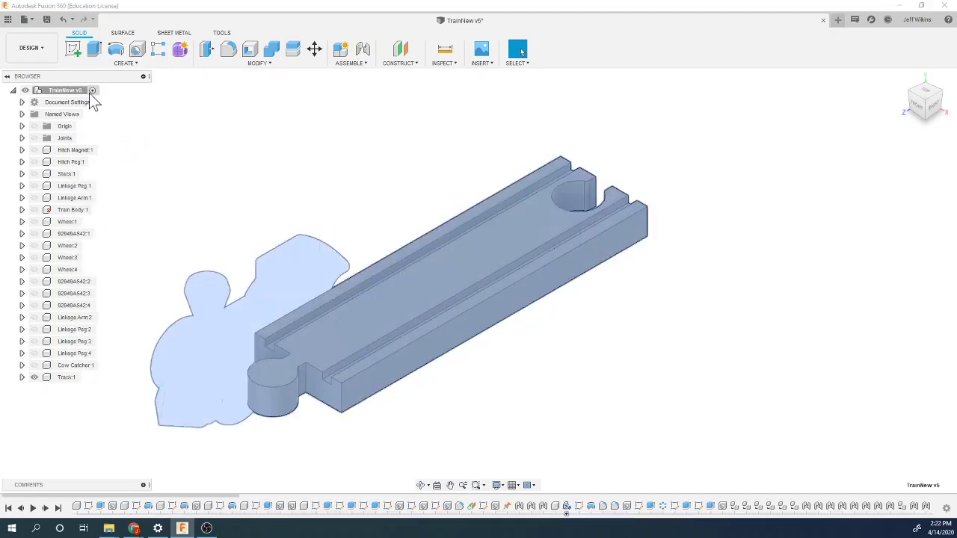
right_click(68, 90)
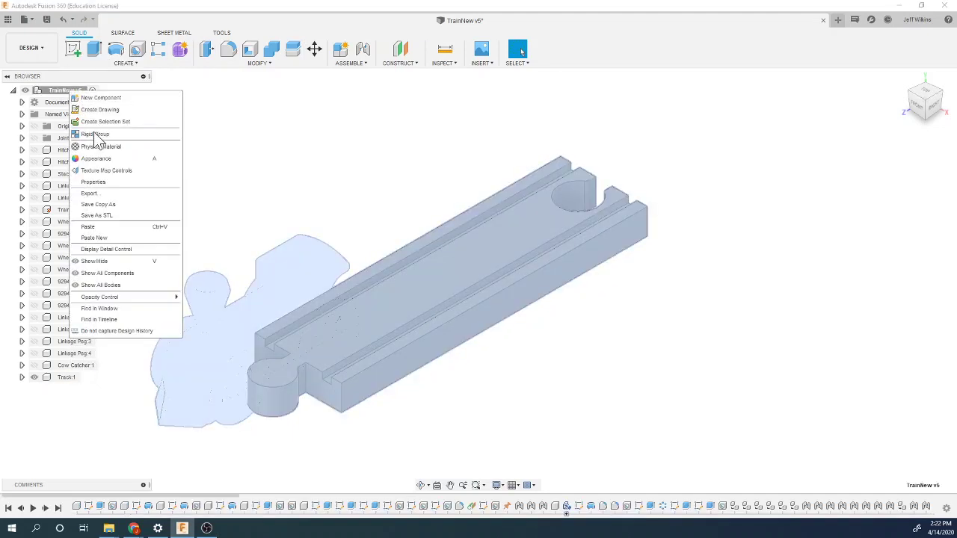
left_click(97, 227)
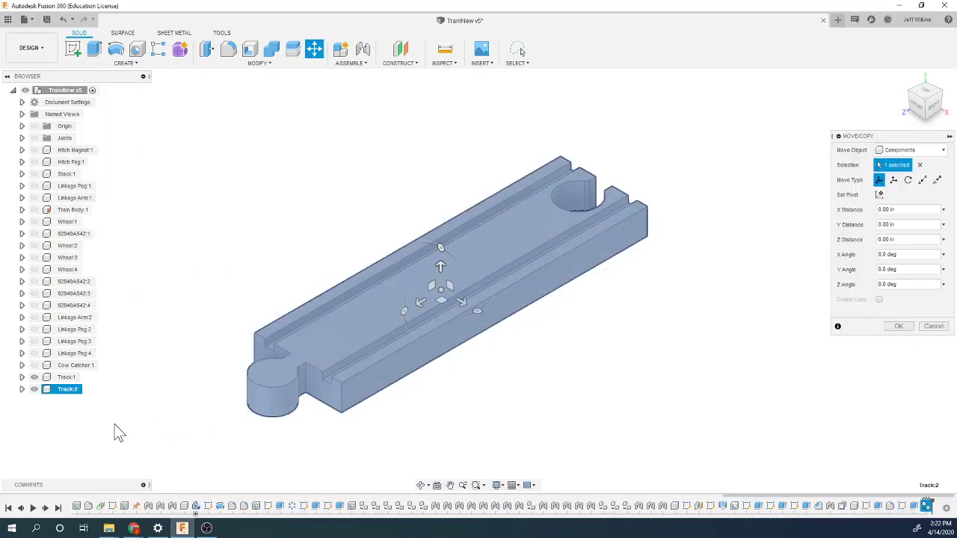
Move the pasted track -12 in along Z to interlock with the first track and inspect the connector fit.
left_click_drag(424, 300, 726, 133)
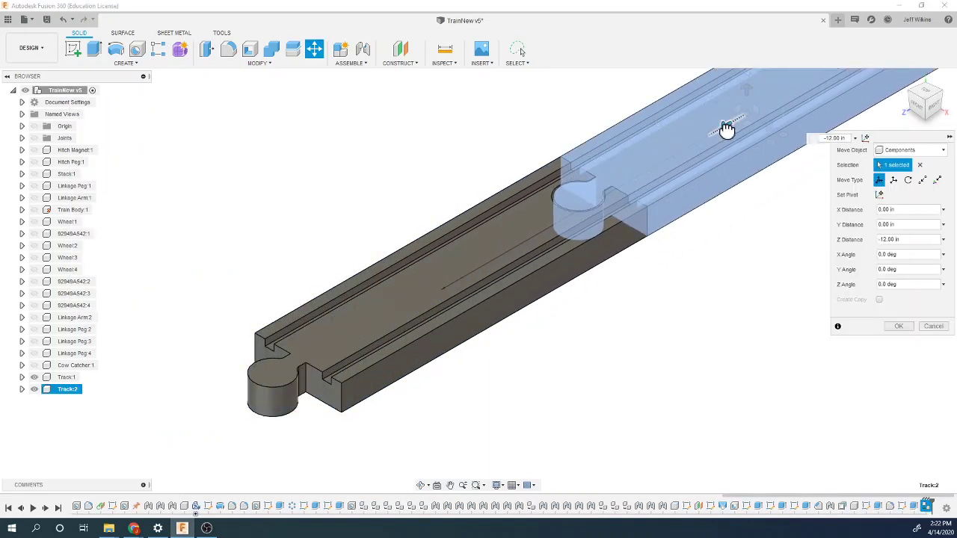
scroll(417, 378, "down", 2)
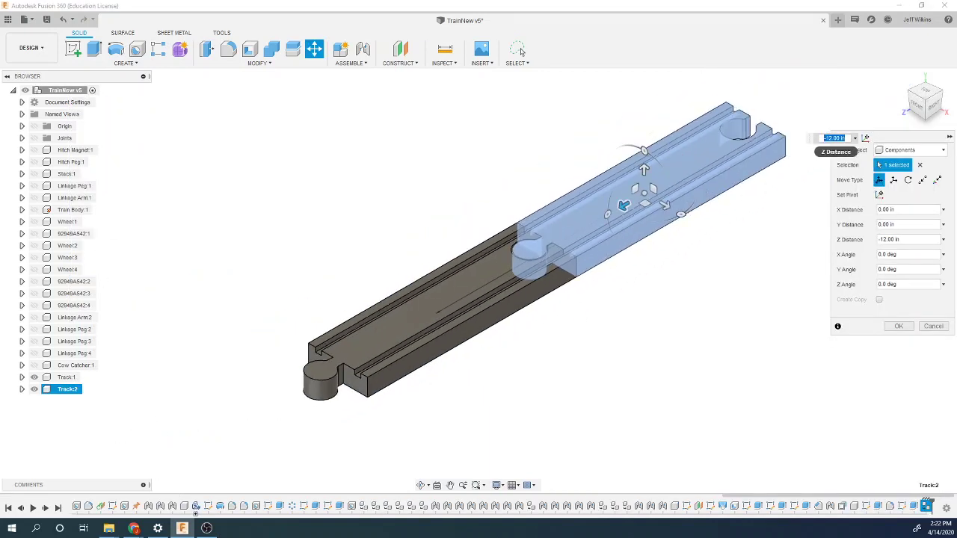
left_click(899, 326)
scroll(529, 250, "up", 1)
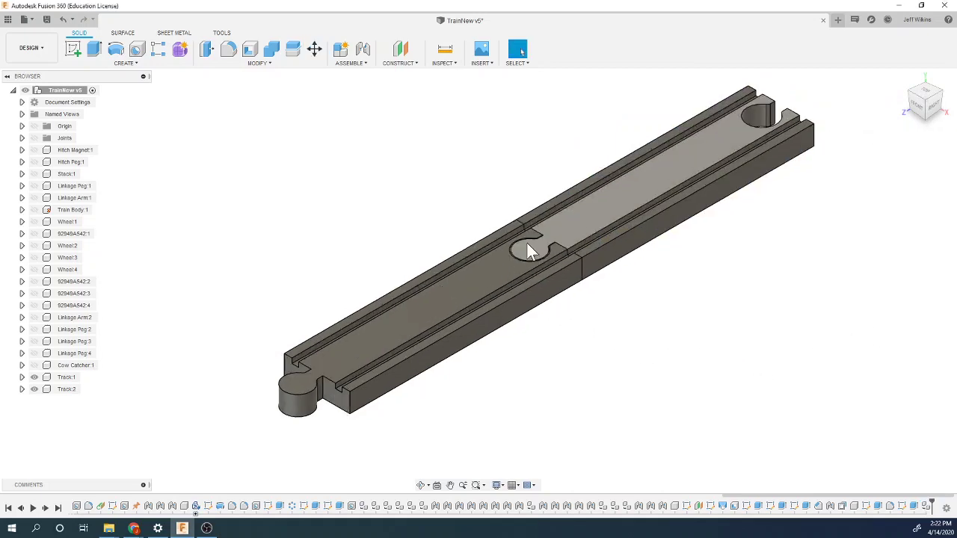
scroll(529, 251, "up", 5)
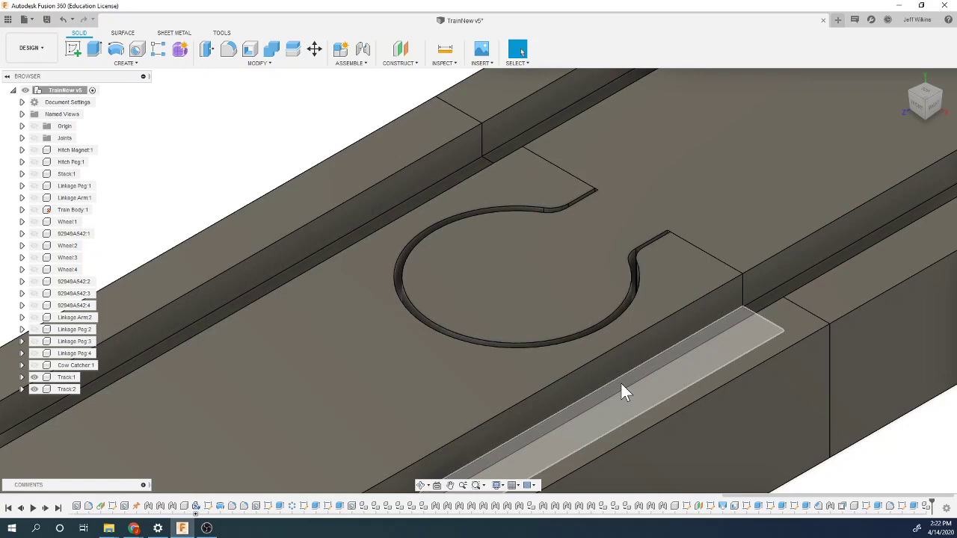
scroll(631, 310, "down", 3)
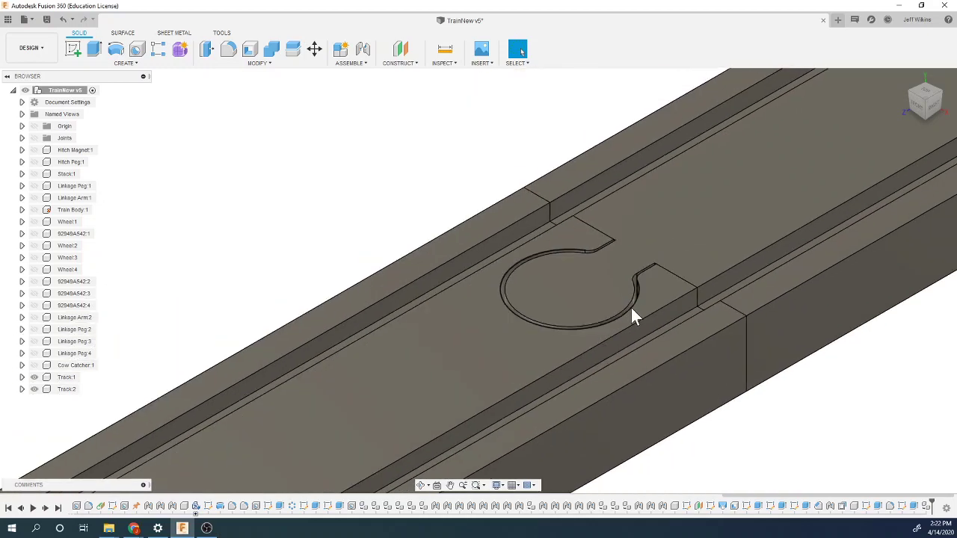
scroll(632, 310, "down", 8)
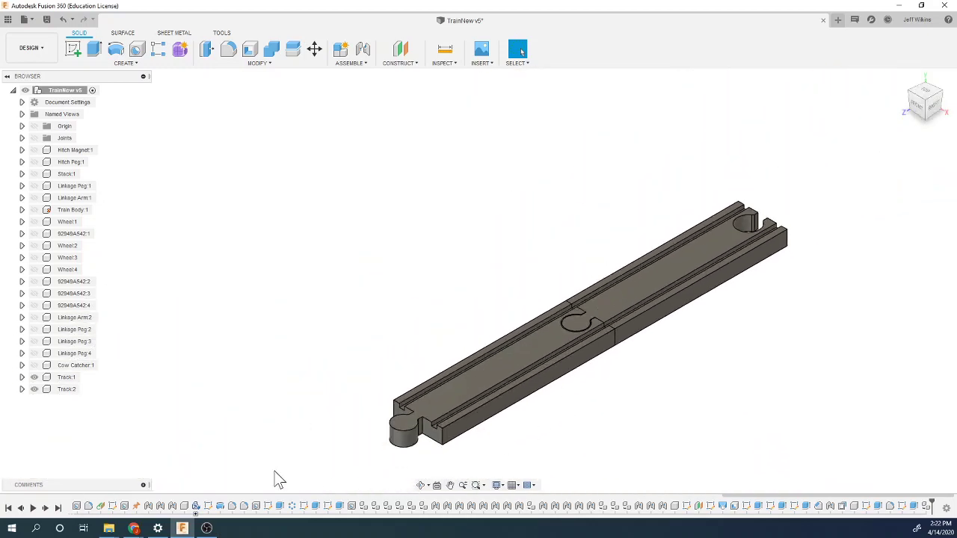
Show the Train Body and all four Wheel components together with the tracks.
scroll(146, 397, "down", 2)
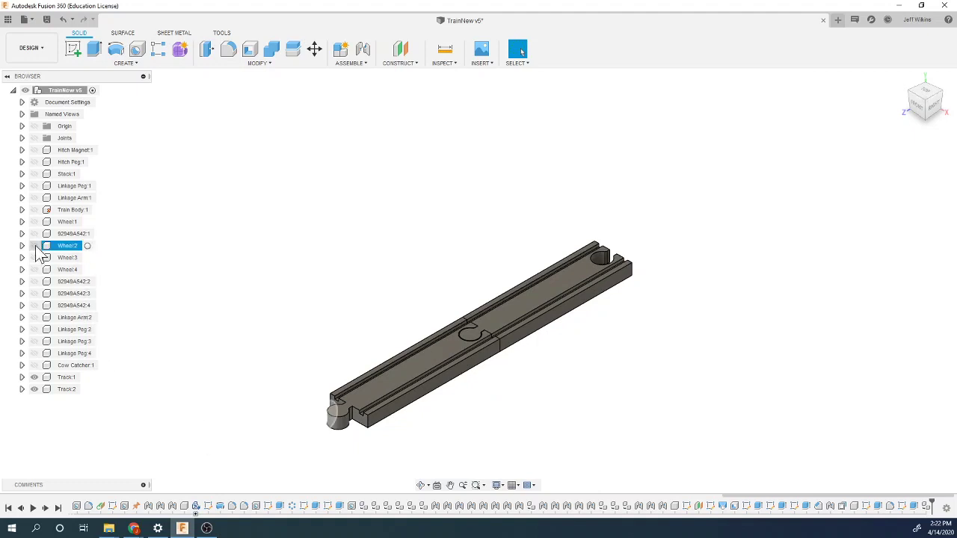
left_click(34, 209)
left_click(35, 222)
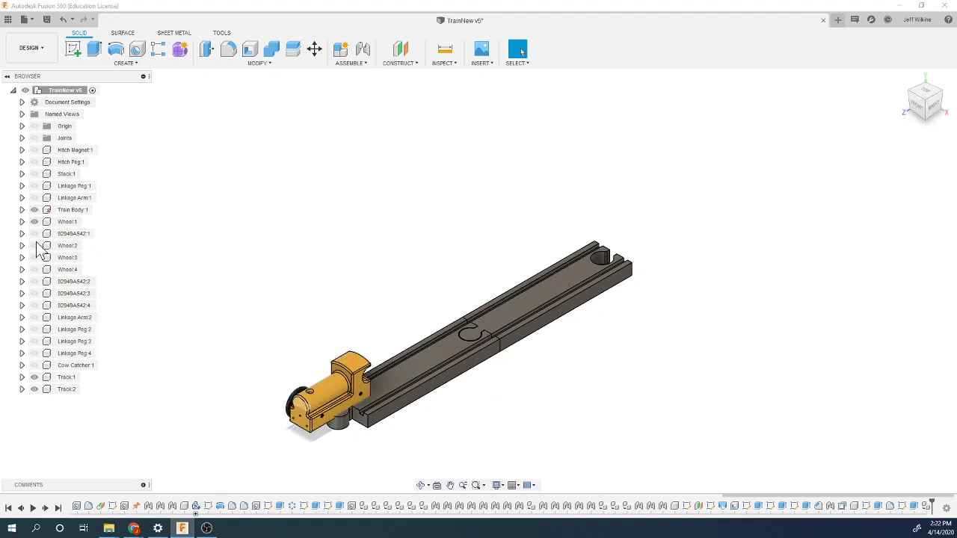
left_click(35, 245)
left_click(34, 257)
left_click(35, 269)
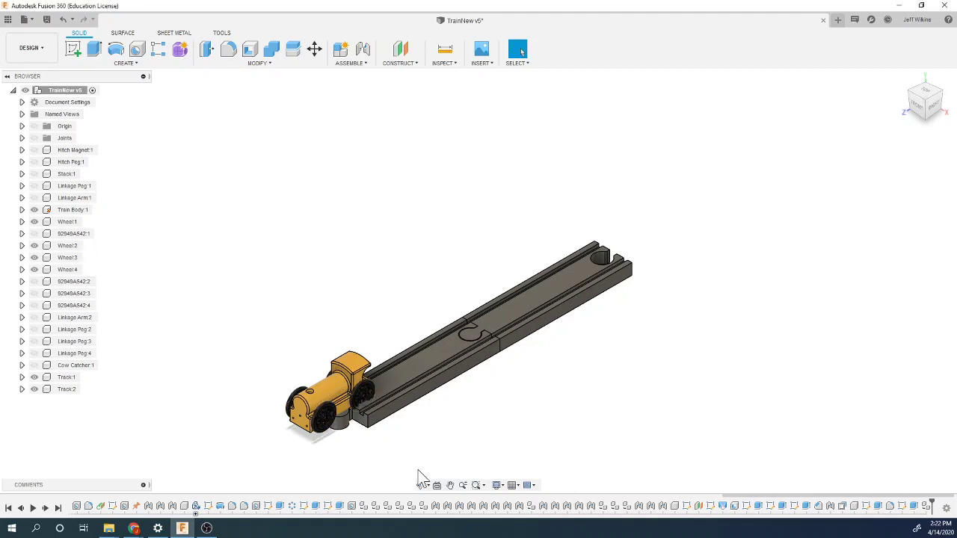
Move the first track freely under the train and line up its grooves with the wheels in the front view.
scroll(380, 472, "up", 3)
left_click_drag(437, 383, 372, 408)
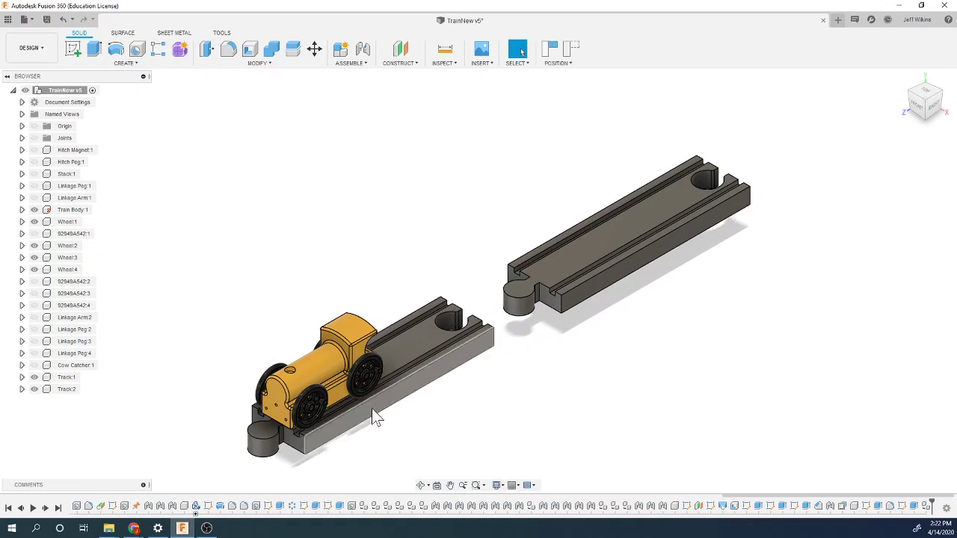
left_click(920, 110)
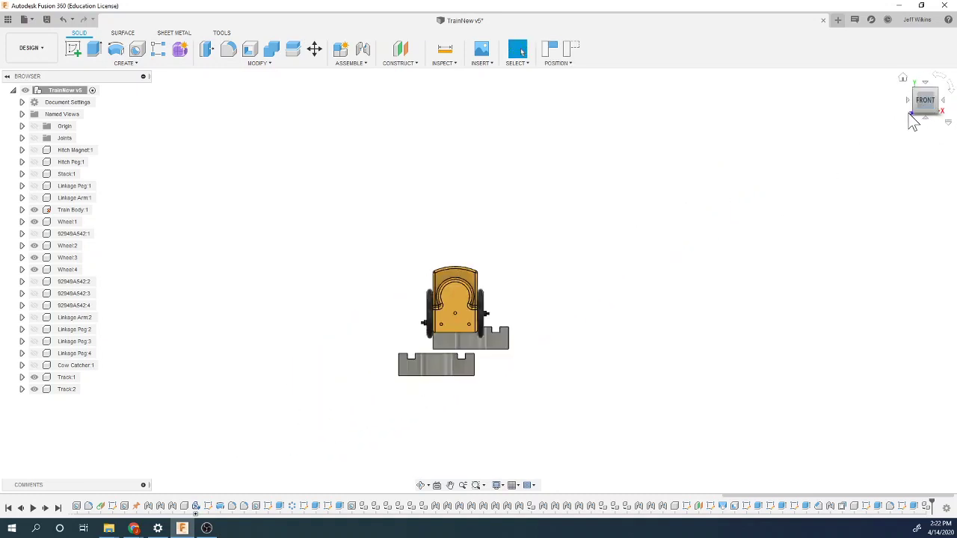
left_click_drag(443, 371, 462, 351)
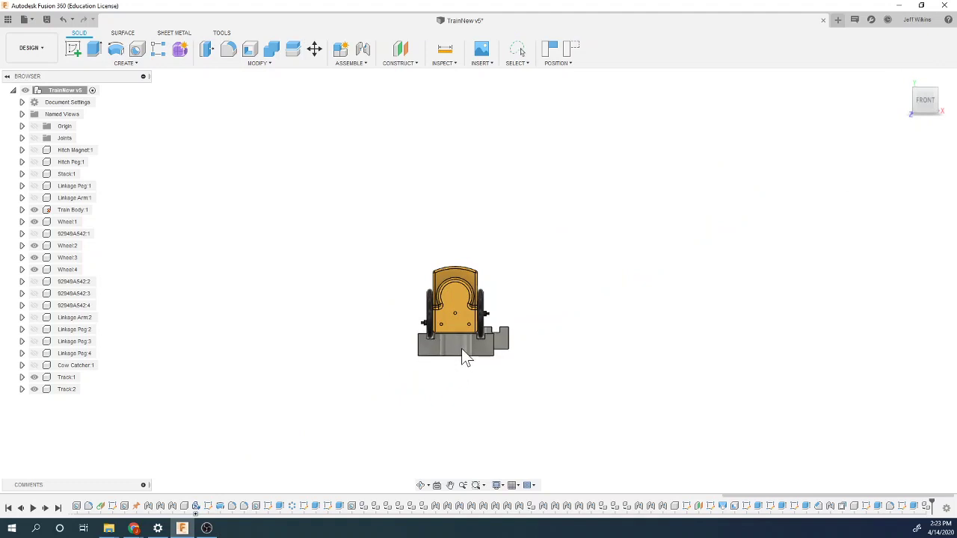
Examine how the wheels sit in the track grooves and how the body clears the track, from the front and at an angle.
scroll(461, 347, "up", 5)
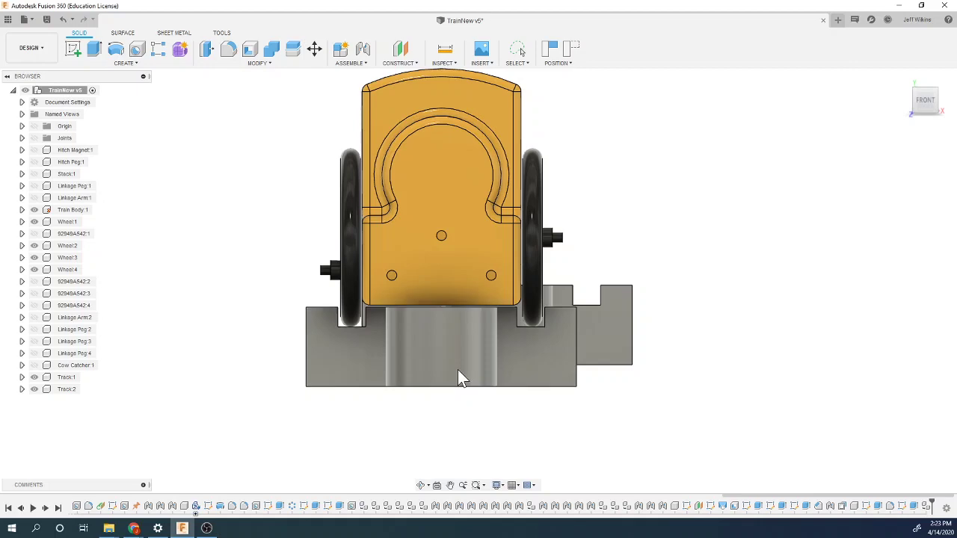
scroll(412, 306, "up", 3)
scroll(402, 305, "up", 2)
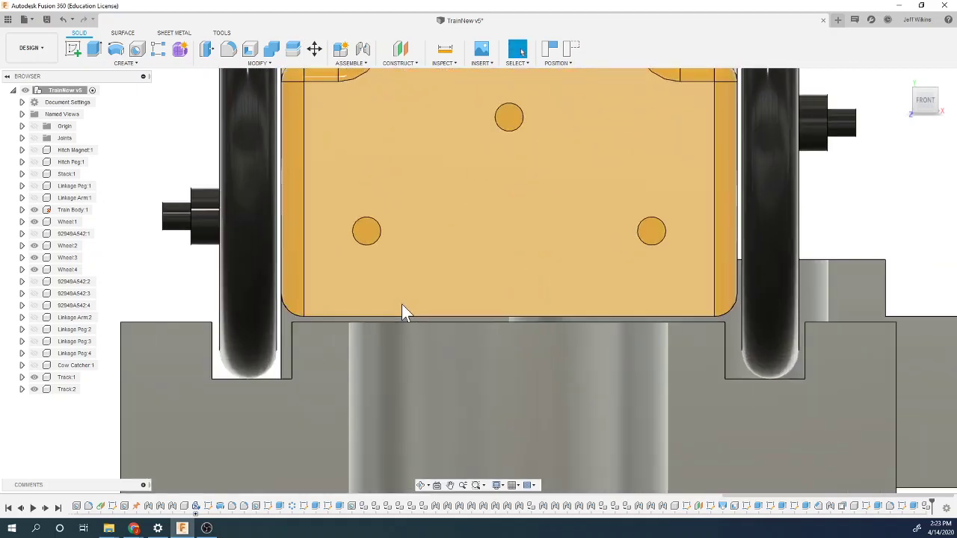
scroll(397, 316, "down", 4)
scroll(393, 316, "down", 3)
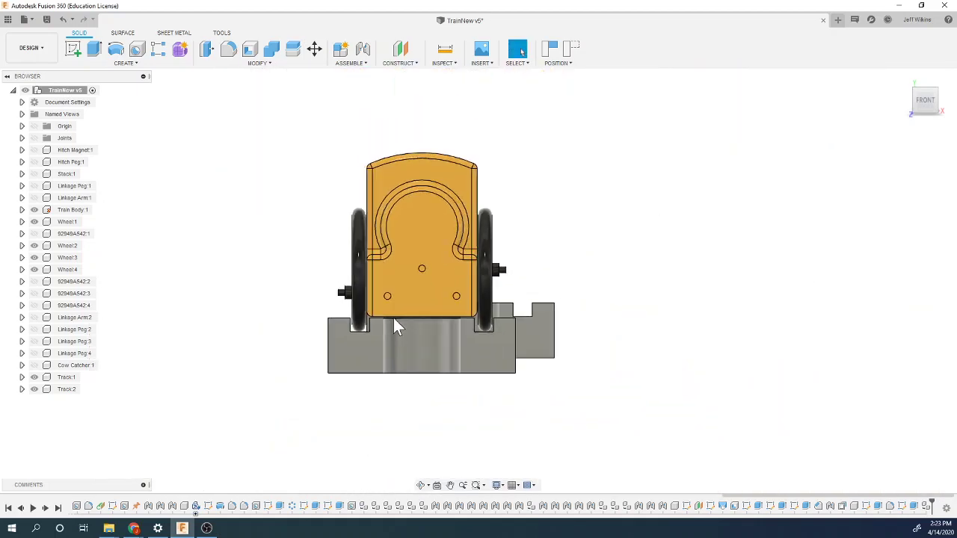
left_click_drag(920, 111, 875, 127)
left_click(907, 82)
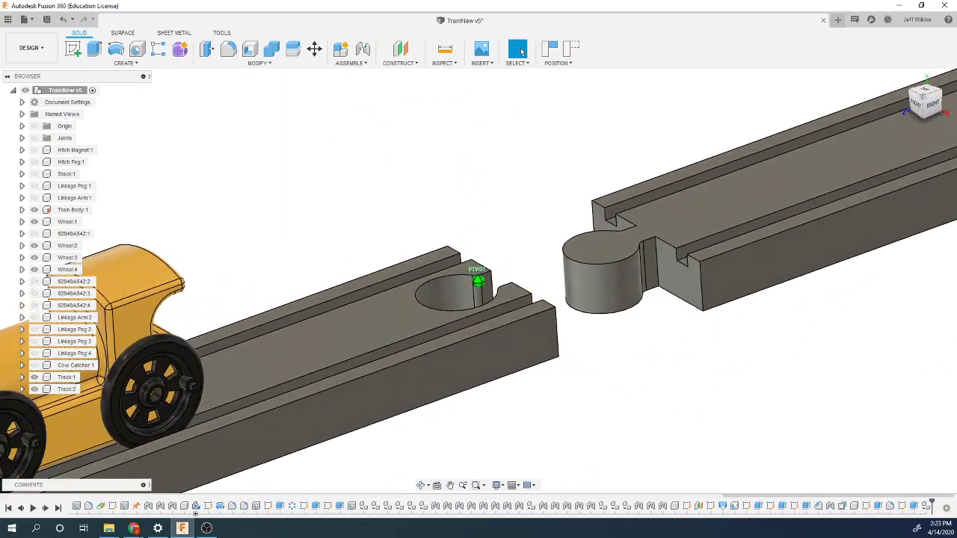
scroll(417, 389, "up", 2)
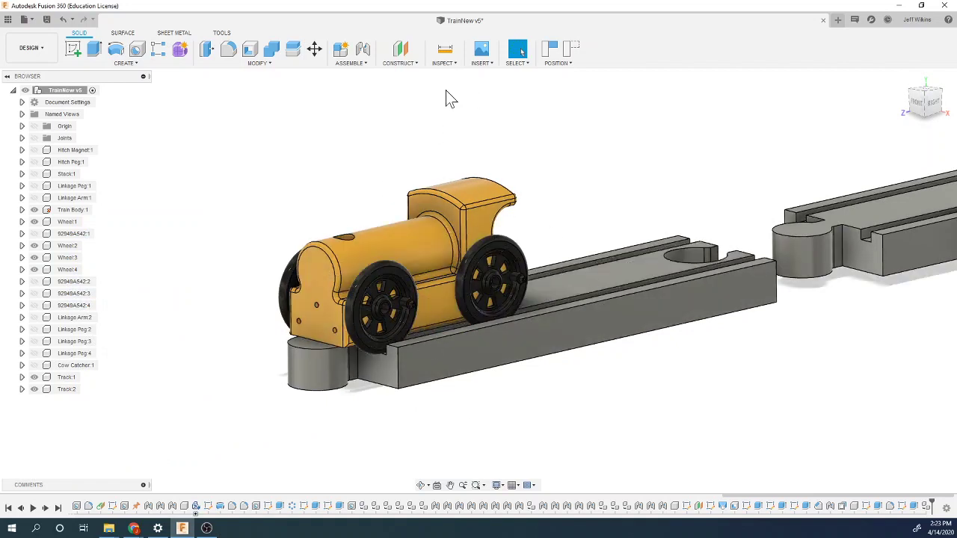
Start a joint from the components' previous positions, discarding the free move, and set its motion type to Slider.
left_click(363, 49)
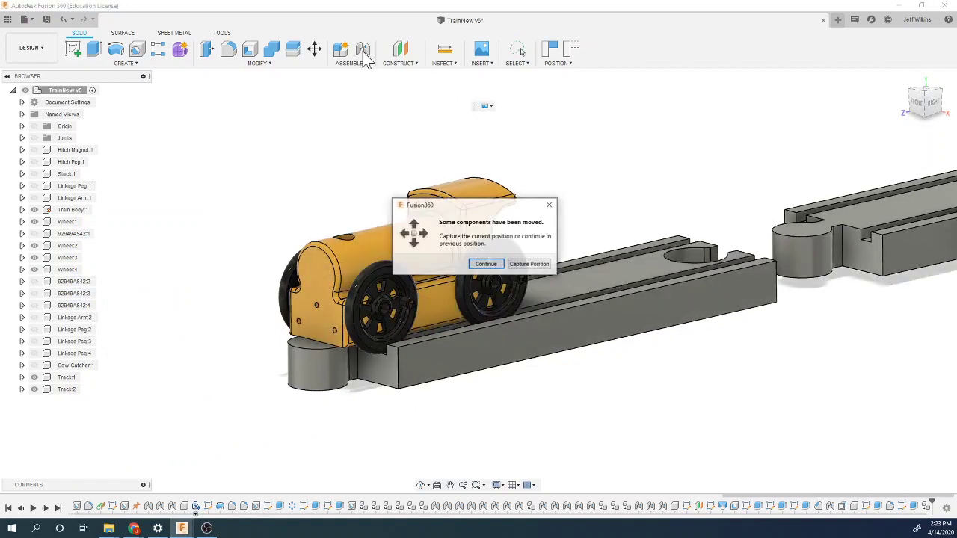
left_click(485, 263)
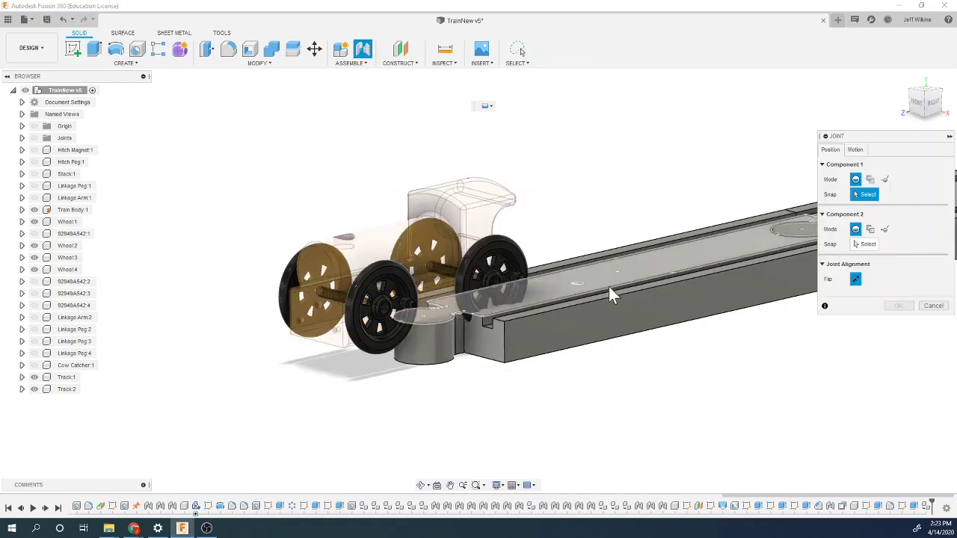
left_click(856, 149)
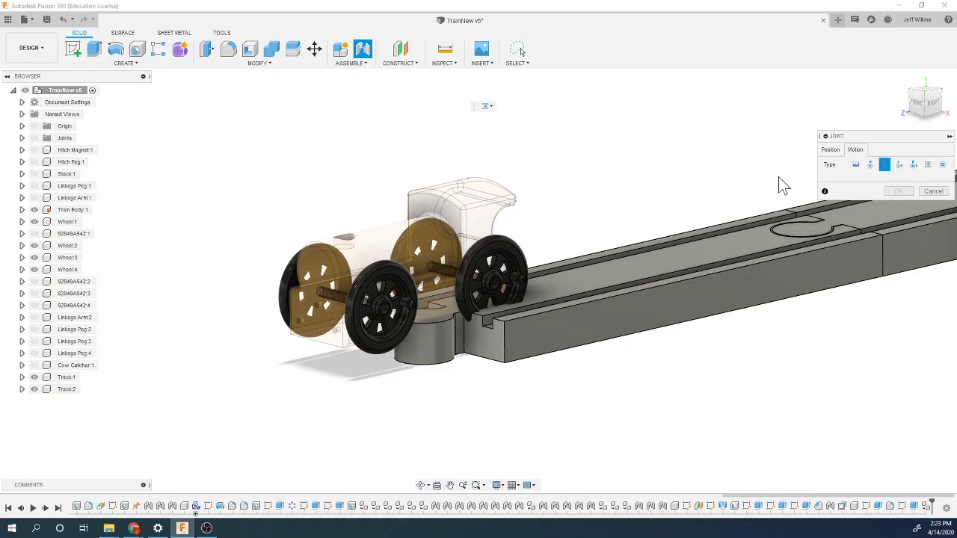
left_click(830, 150)
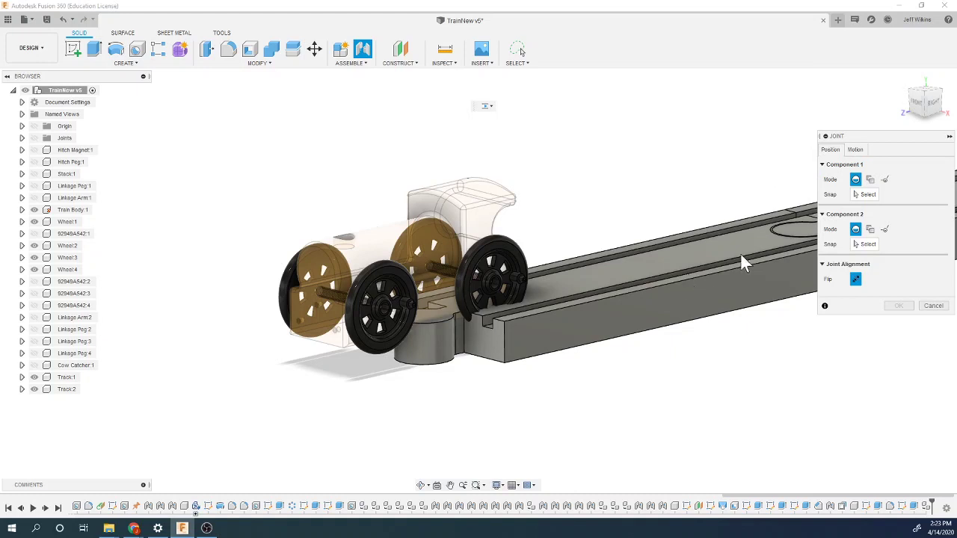
Join a snap point on the top of Track:1 to the midpoint of the Train Body's lower front edge.
scroll(521, 295, "up", 3)
scroll(538, 297, "up", 2)
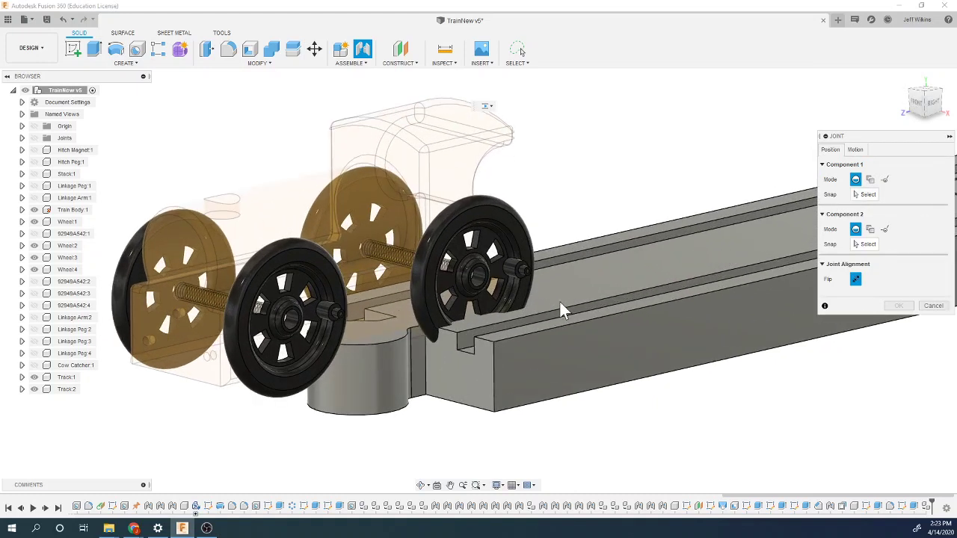
scroll(565, 292, "up", 1)
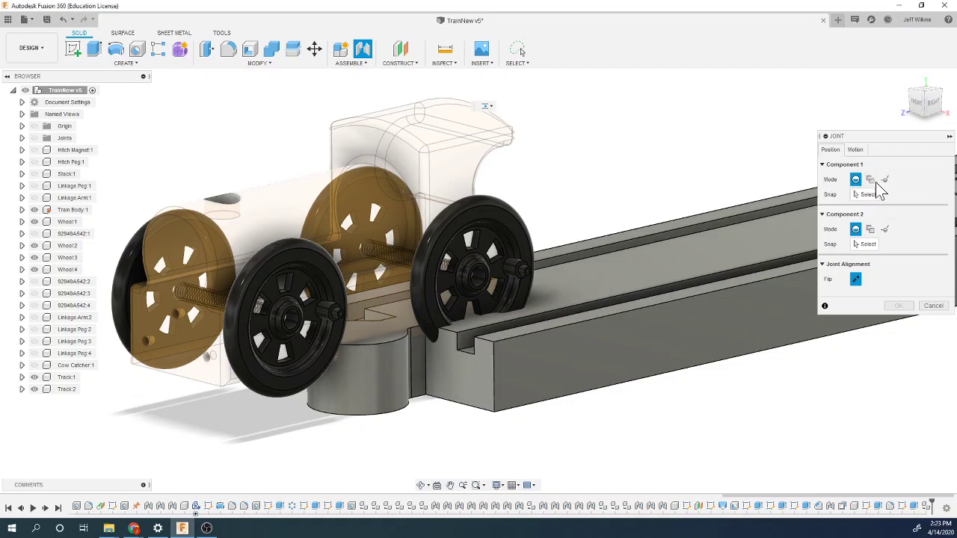
left_click(688, 257)
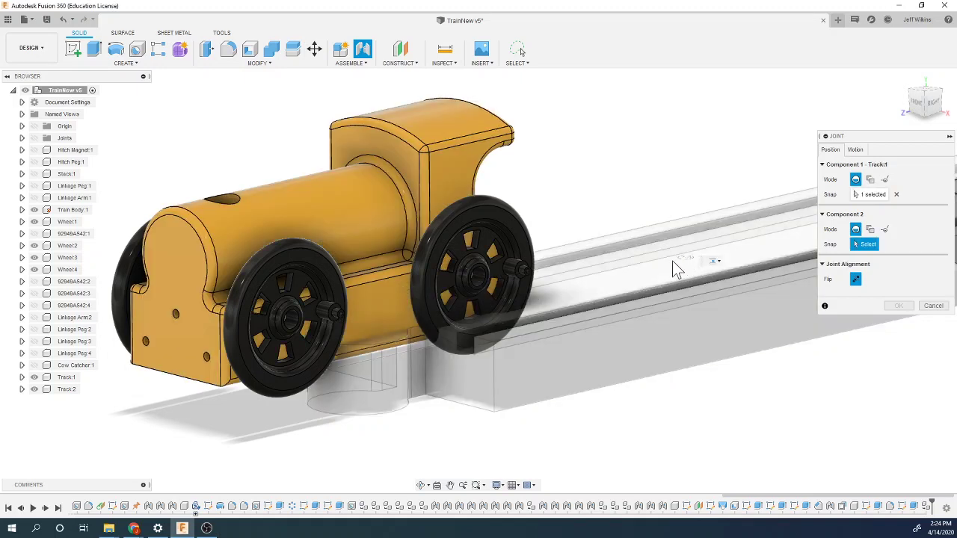
middle_click_drag(860, 314, 569, 204, "shift")
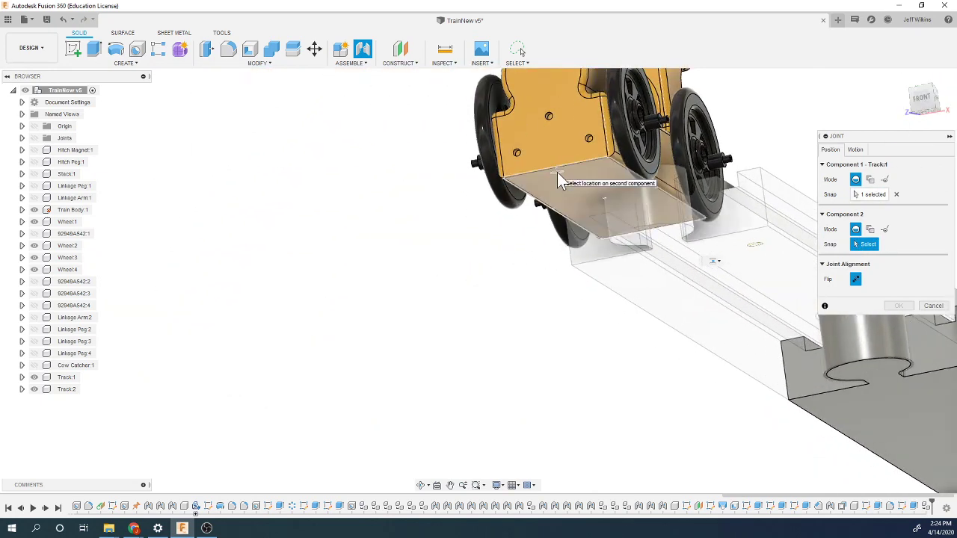
left_click(557, 172)
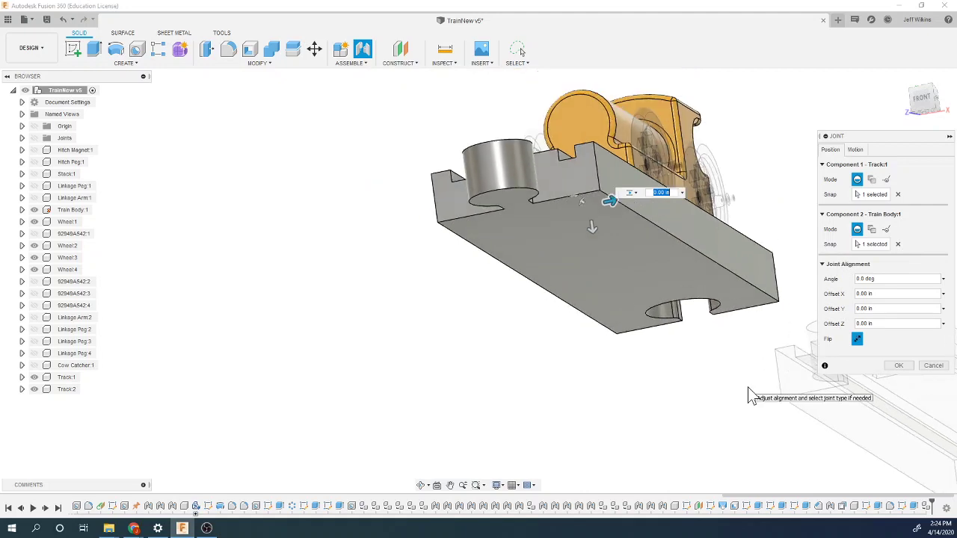
Offset the joined track -5.20 in along Y under the train, keeping the Slider joint type.
left_click_drag(924, 101, 795, 212)
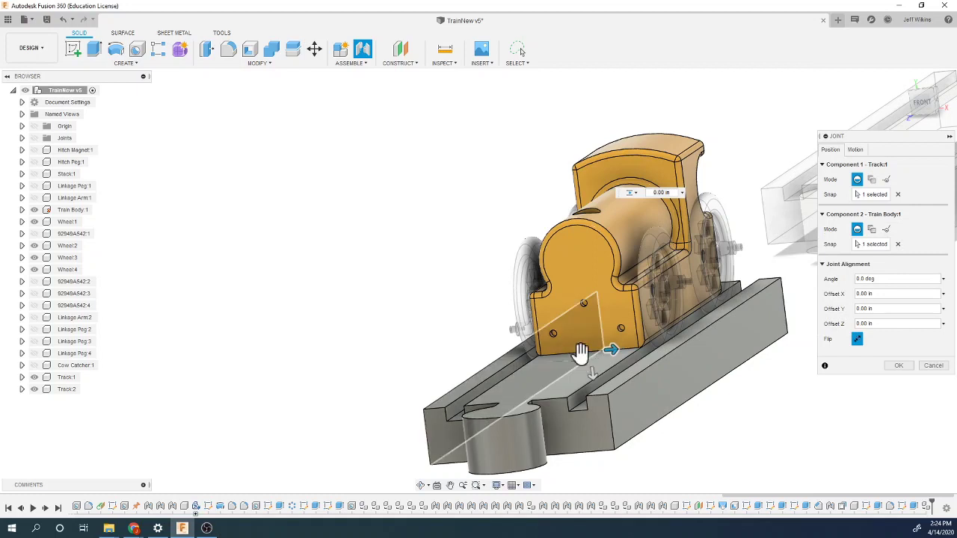
left_click_drag(584, 352, 640, 299)
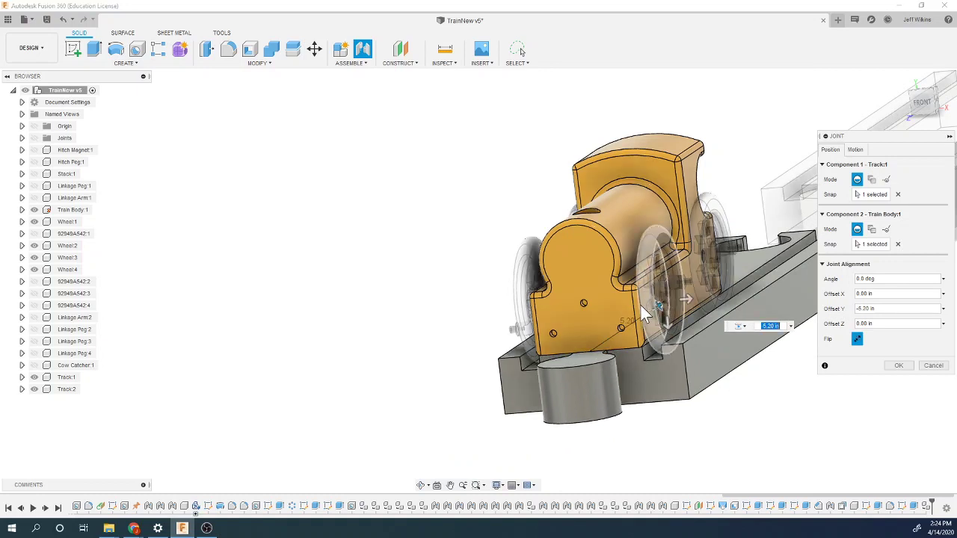
left_click(745, 327)
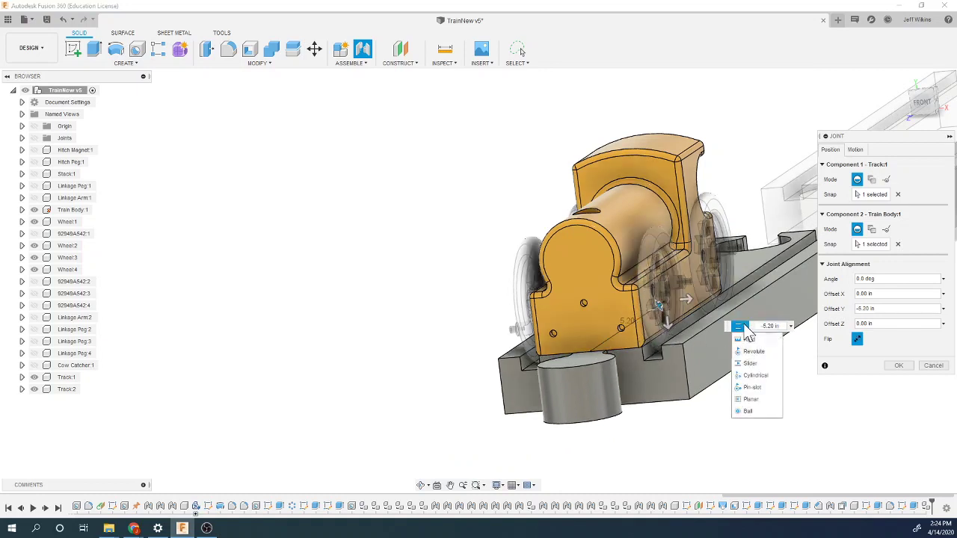
left_click(748, 337)
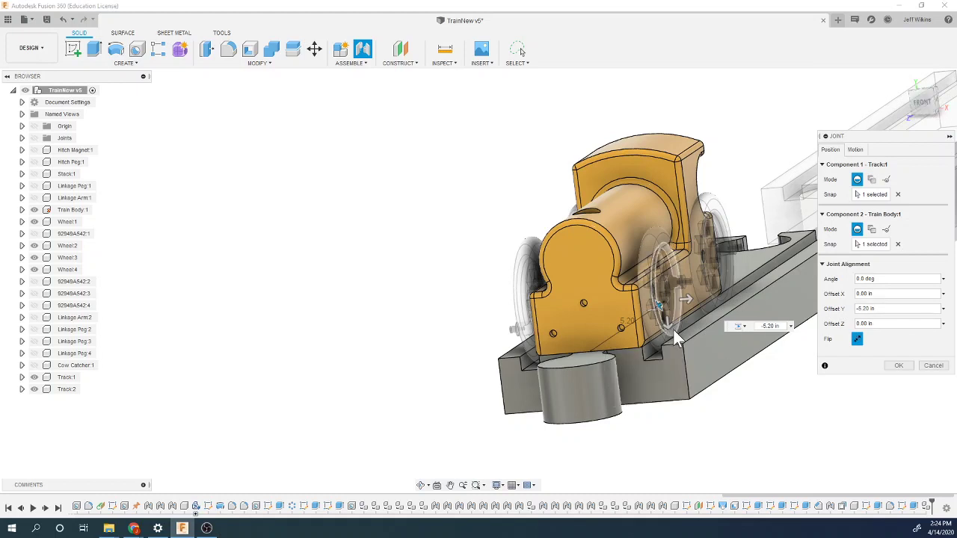
Set the joint's Z offset to 0.025 in, judging the clearance between wheels, body and track grooves from the front.
left_click_drag(670, 323, 669, 326)
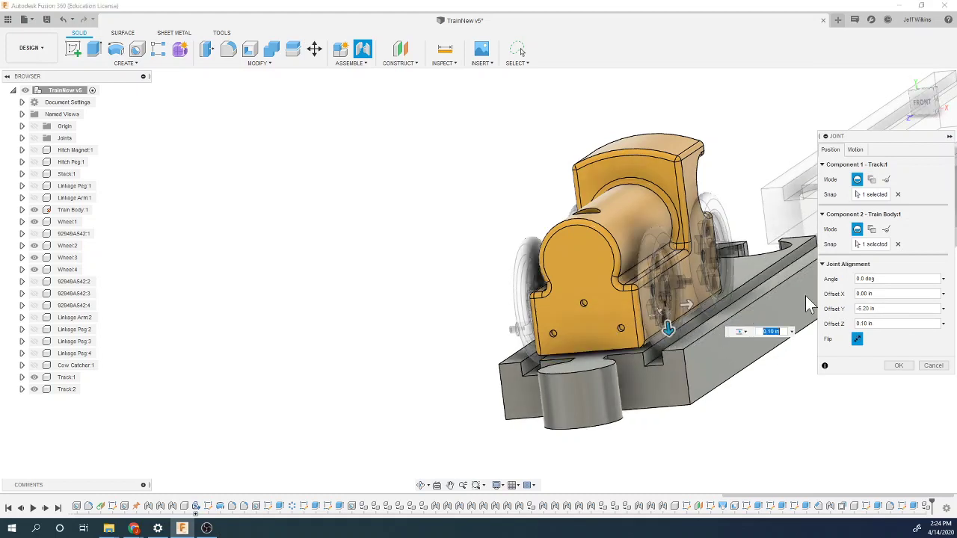
mouse_move(921, 107)
left_mouse_down()
mouse_move(939, 103)
mouse_move(928, 105)
left_mouse_up()
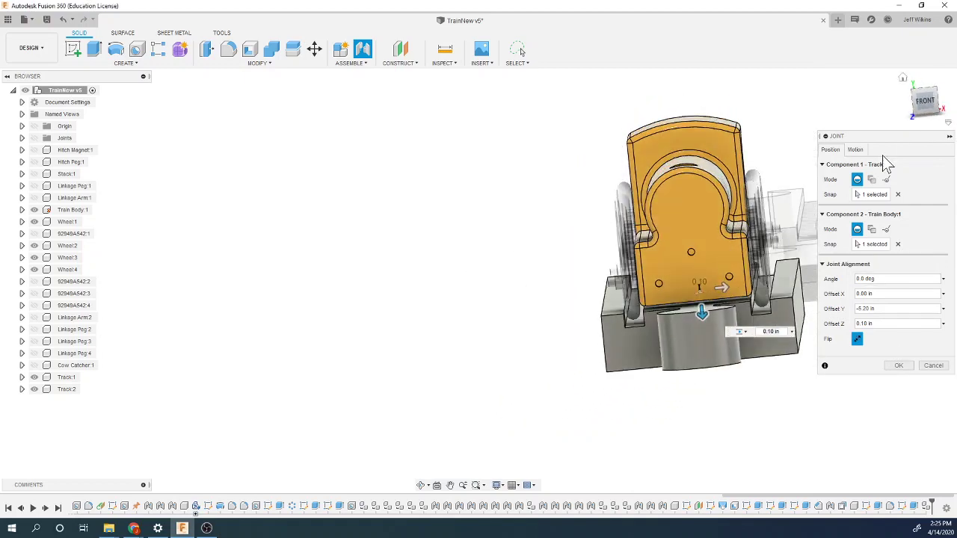
left_click(926, 103)
scroll(636, 333, "up", 3)
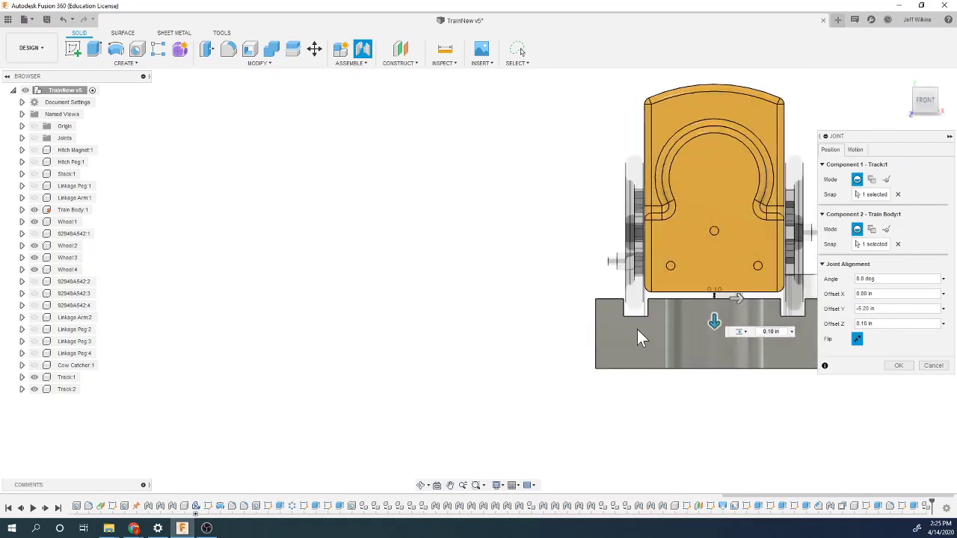
scroll(645, 307, "up", 2)
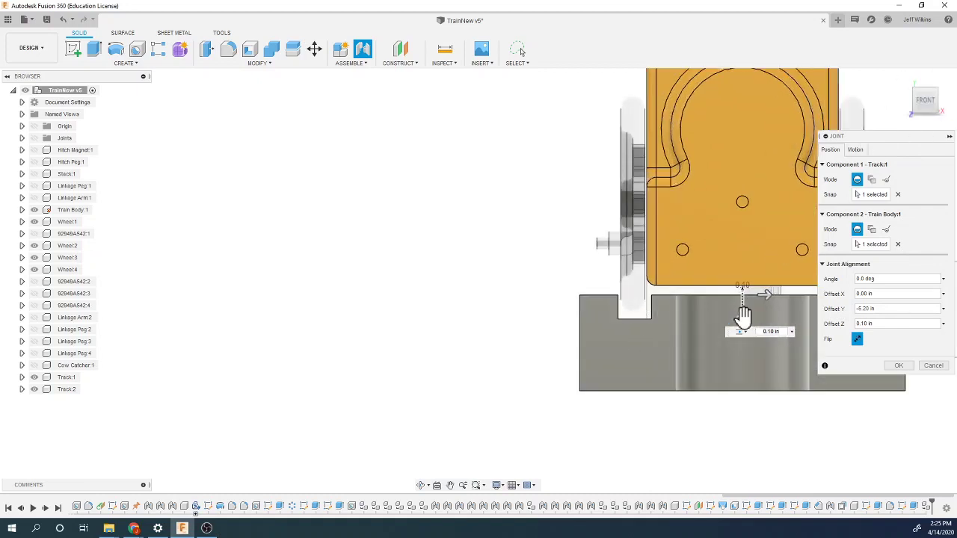
left_click_drag(745, 314, 741, 311)
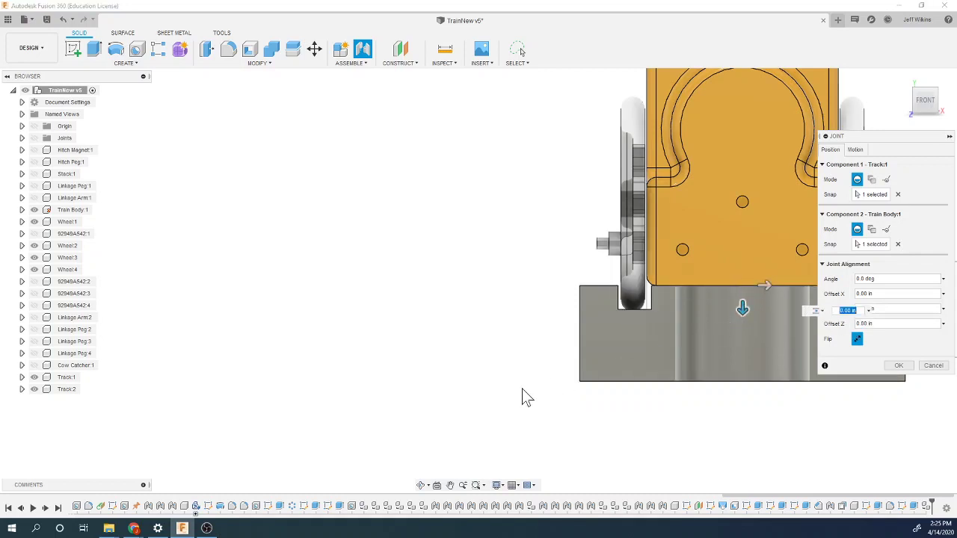
scroll(524, 395, "down", 1)
scroll(707, 330, "up", 1)
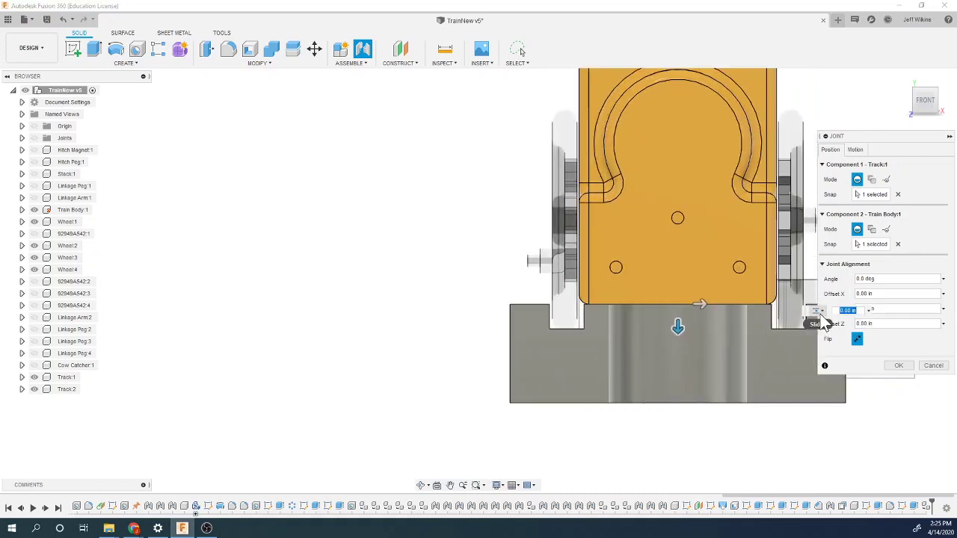
type(".05")
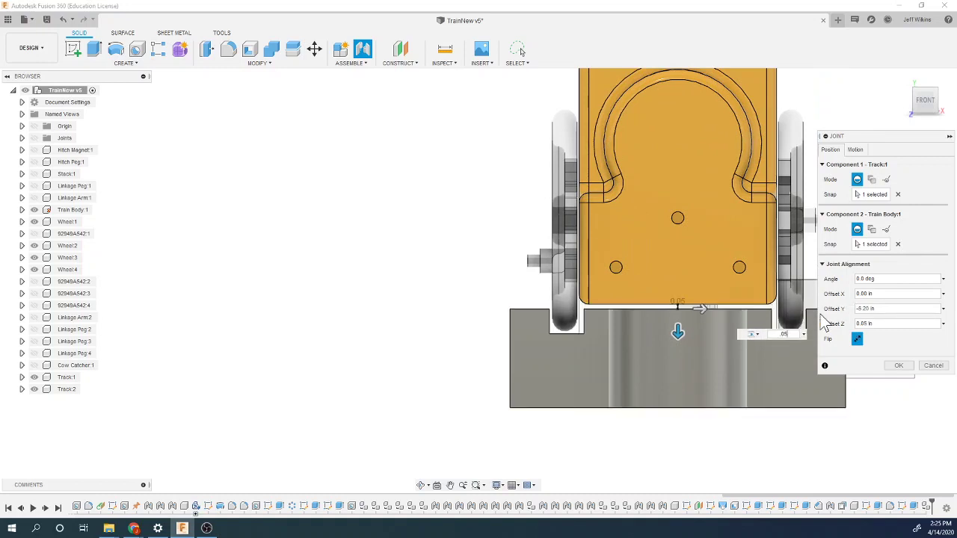
key("BackSpace")
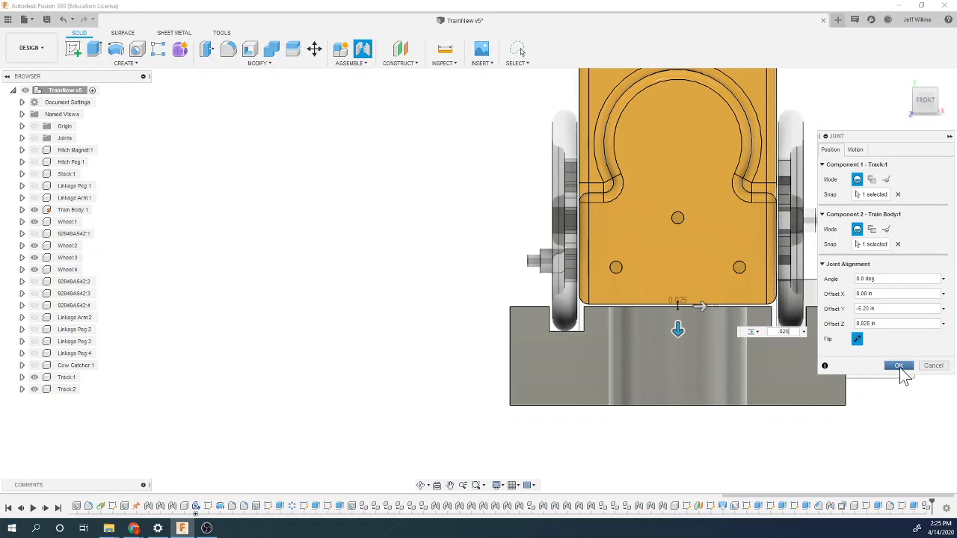
Preview the slider joint's motion along the Z axis in an isometric view of the train and track.
left_click(856, 151)
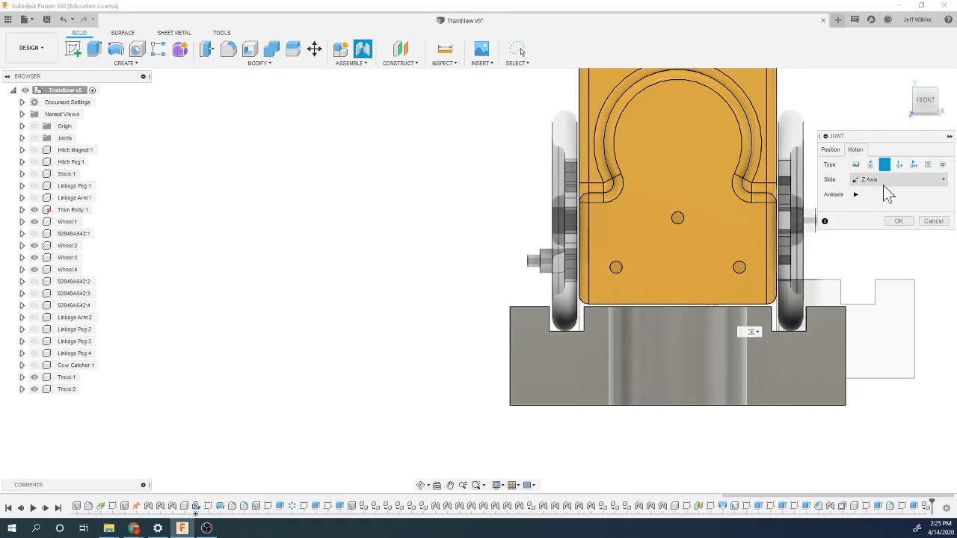
left_click(938, 92)
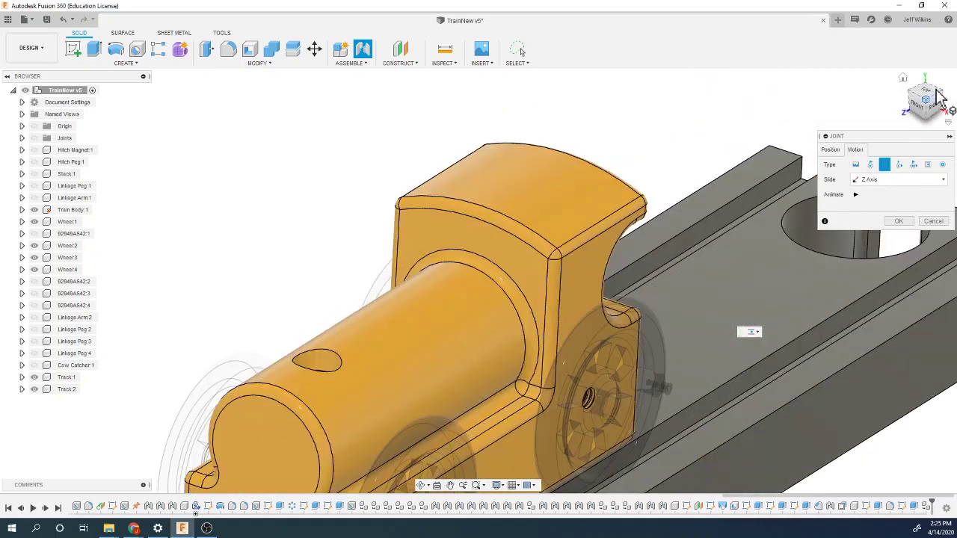
scroll(763, 387, "down", 10)
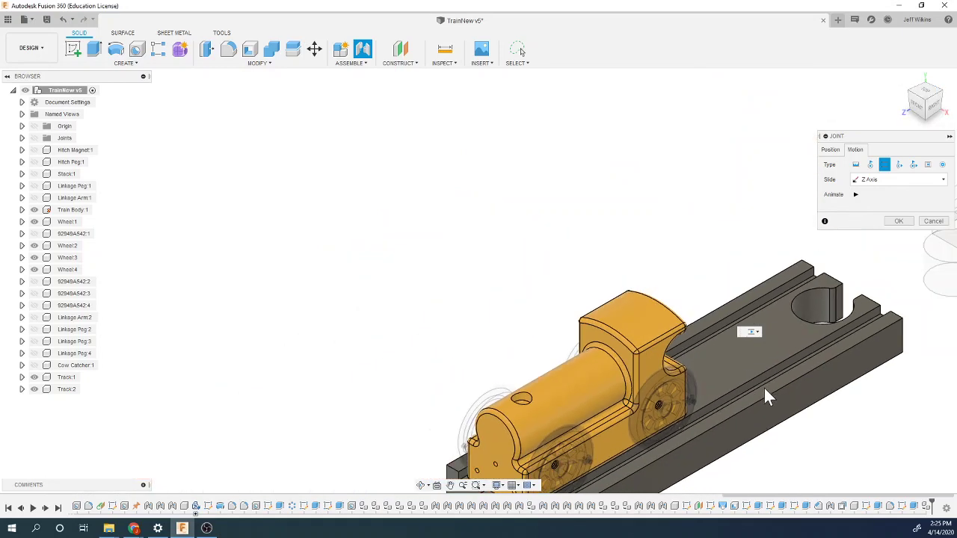
left_click(856, 195)
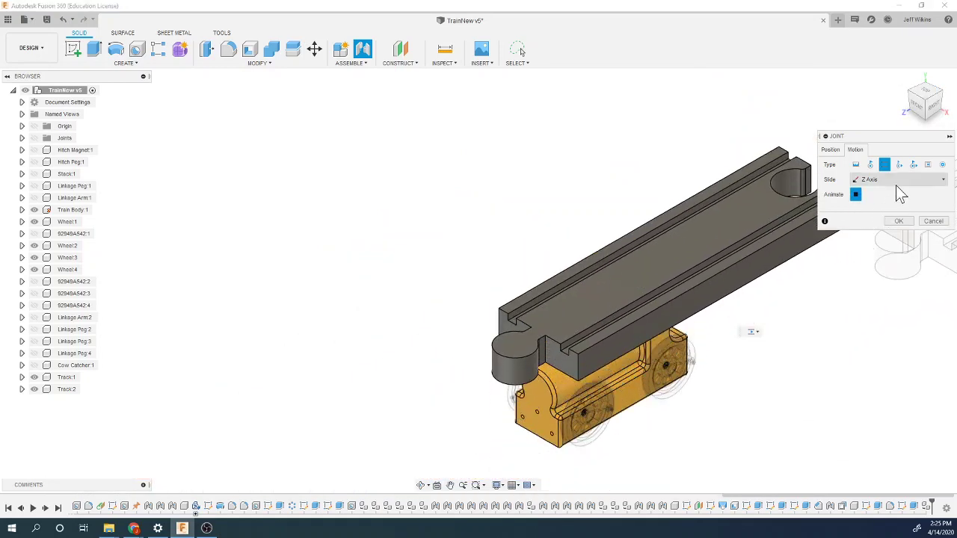
Set the joint's slide direction to Y Axis after trying X Axis, and finish the slider joint.
left_click(897, 180)
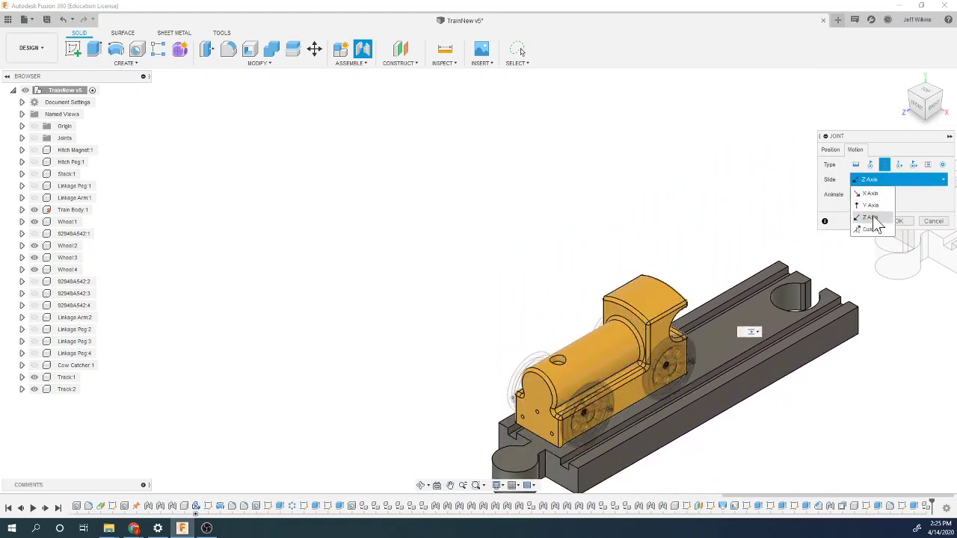
left_click(871, 195)
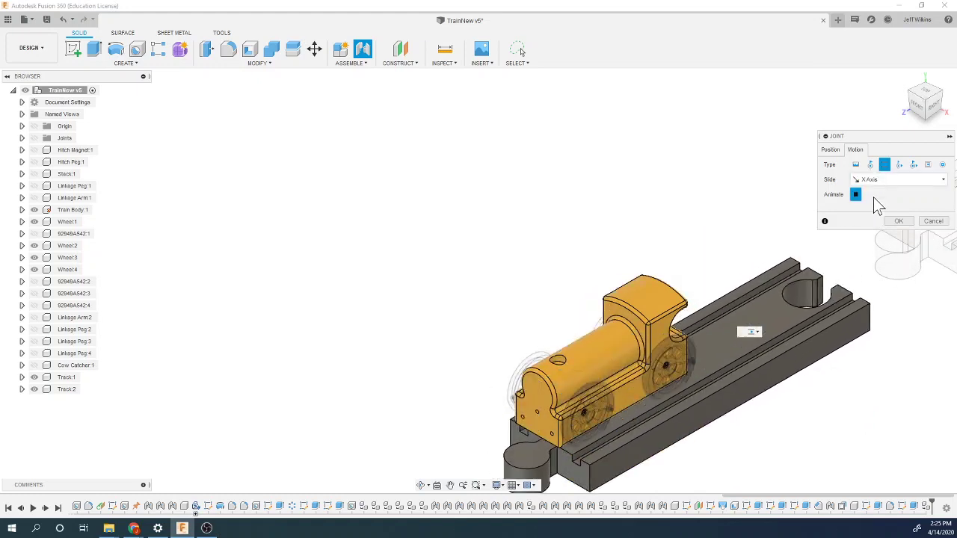
left_click(889, 183)
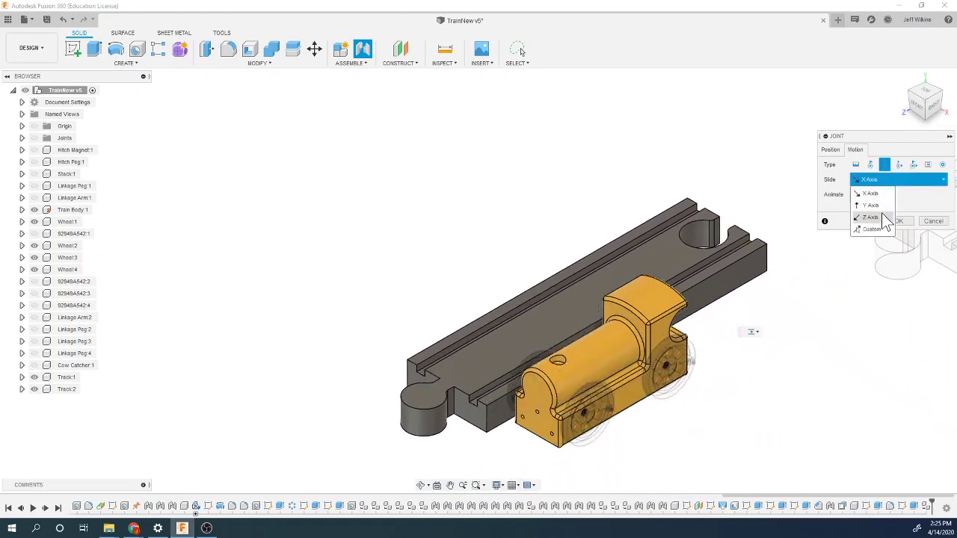
left_click(881, 206)
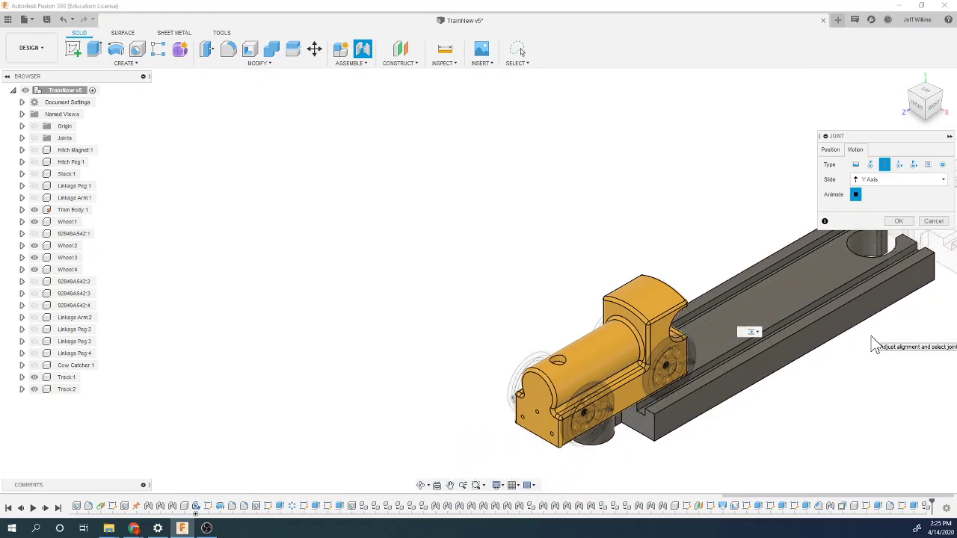
left_click(898, 223)
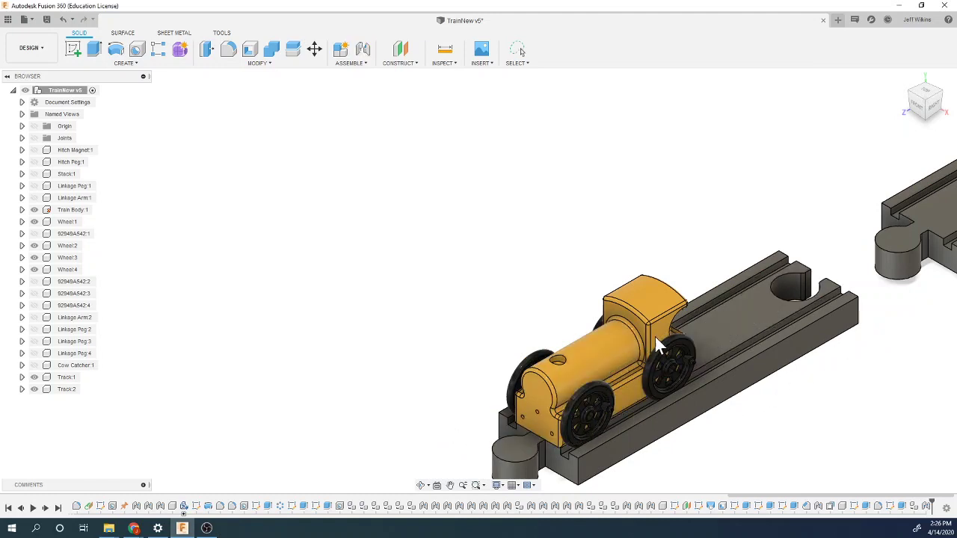
Test the slider joint by sliding the track lengthwise beneath the train.
mouse_move(604, 398)
left_mouse_down()
mouse_move(576, 430)
mouse_move(545, 426)
mouse_move(602, 400)
left_mouse_up()
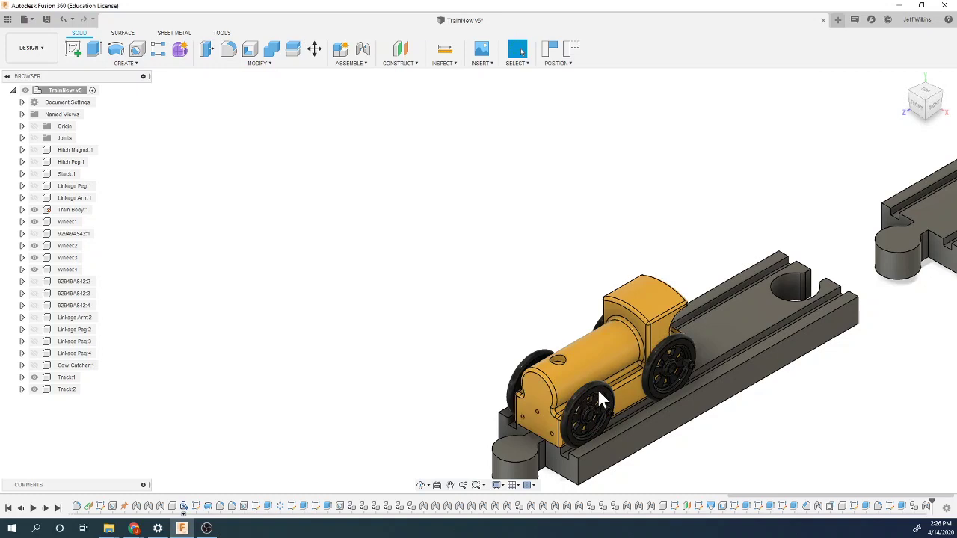
mouse_move(538, 456)
left_mouse_down()
mouse_move(469, 492)
mouse_move(569, 415)
mouse_move(442, 467)
mouse_move(504, 442)
mouse_move(523, 449)
left_mouse_up()
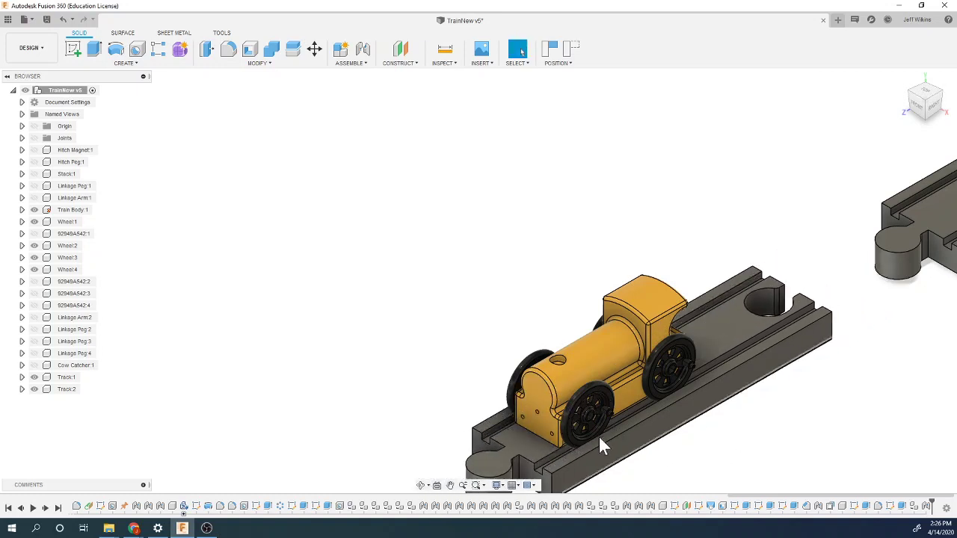
scroll(603, 444, "down", 2)
scroll(771, 409, "up", 1)
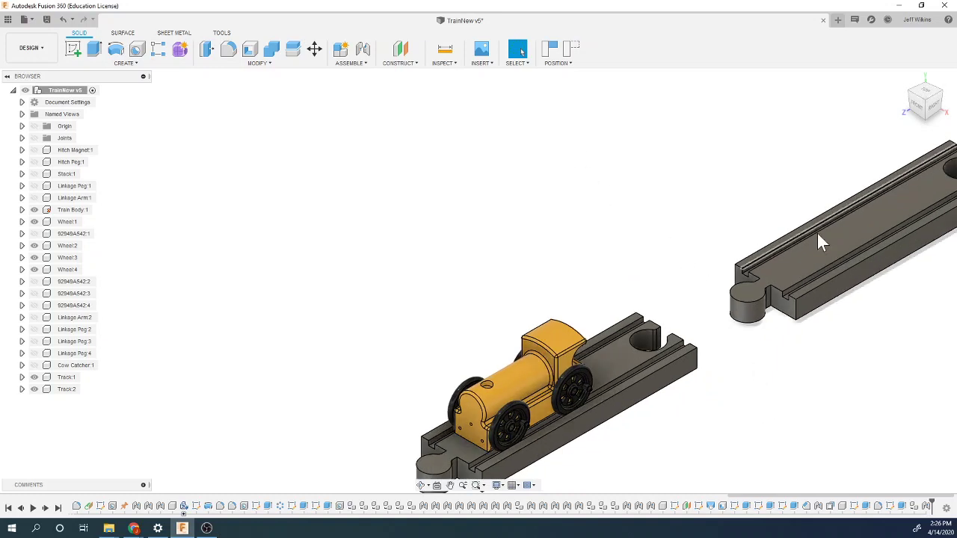
Discard the test move and join the round peg of Track:2 into the round socket of Track:1 with a Rigid joint.
left_click(366, 53)
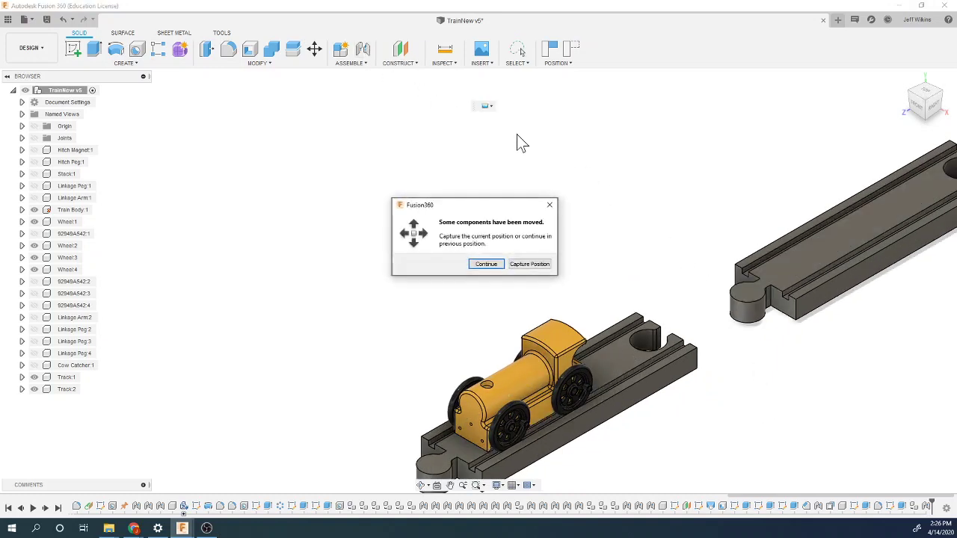
left_click(487, 265)
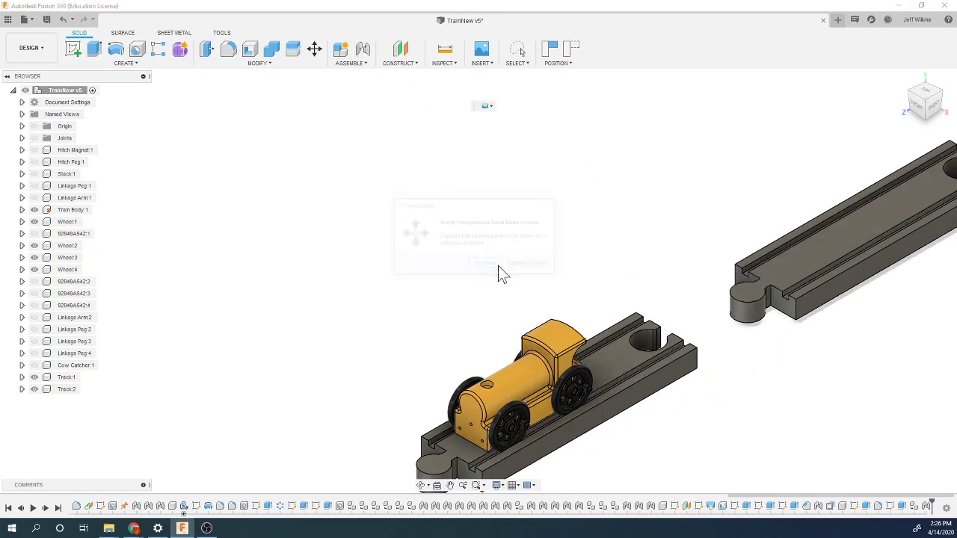
left_click(856, 151)
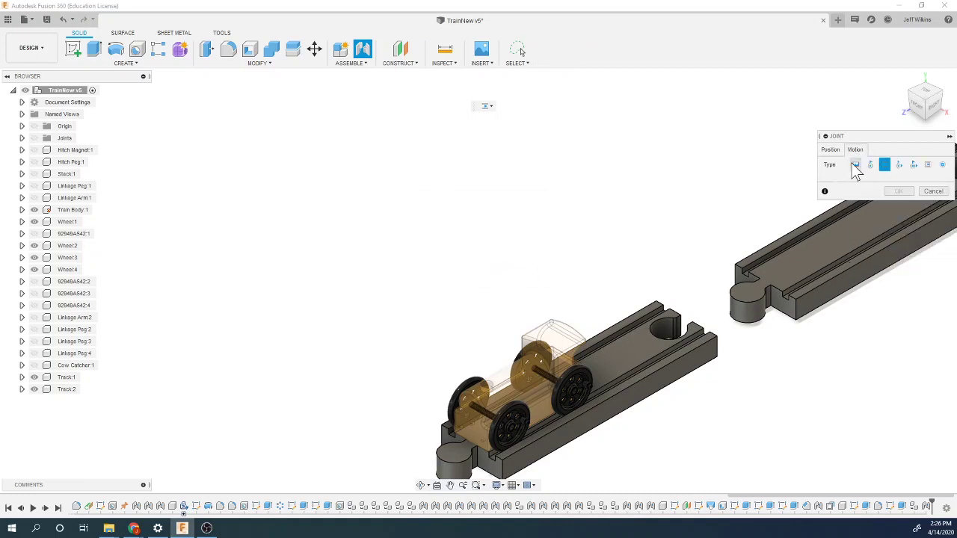
left_click(831, 153)
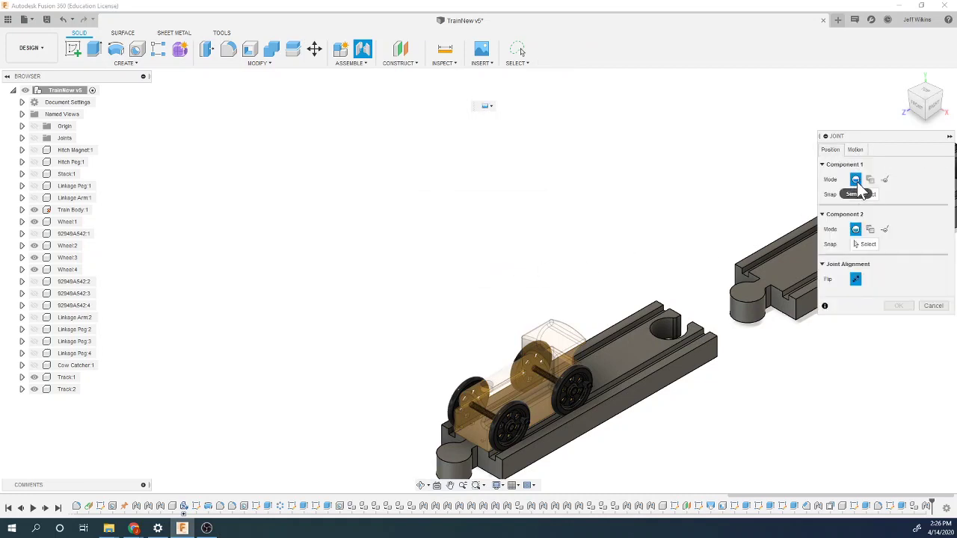
left_click(864, 195)
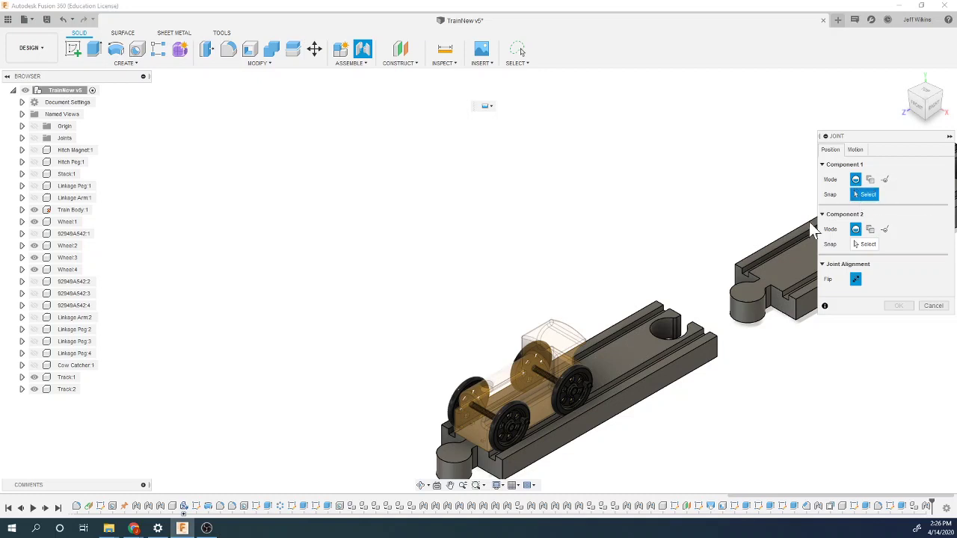
left_click(747, 293)
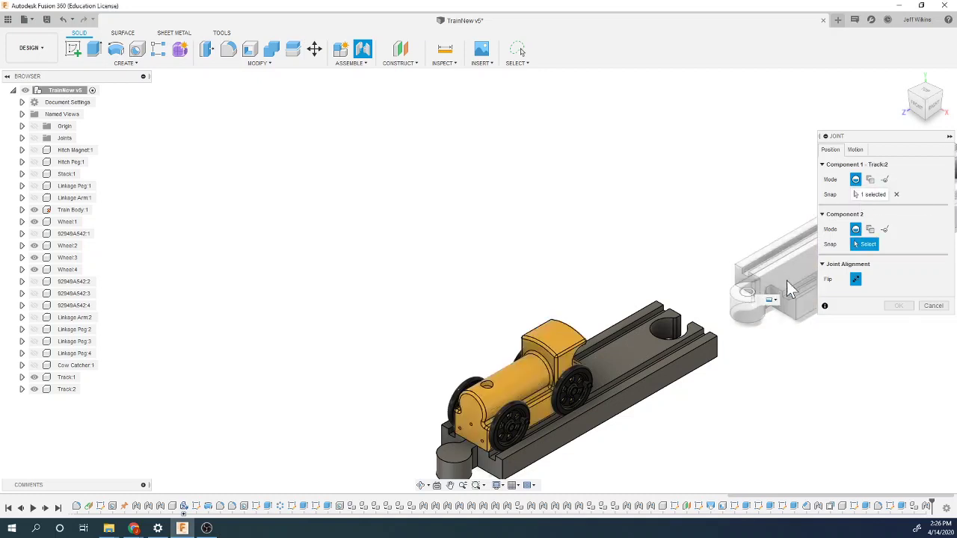
left_click(669, 338)
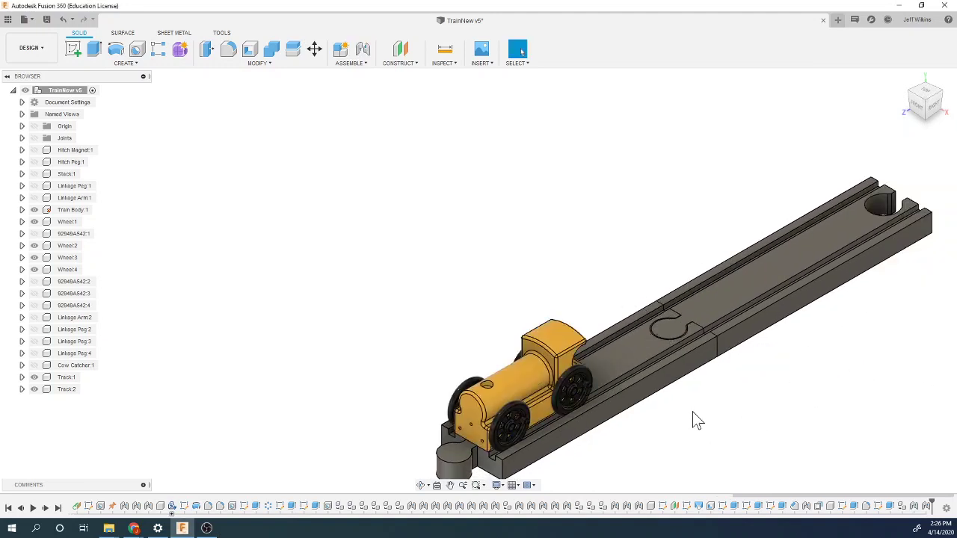
Slide the two joined tracks together beneath the train so it sits farther along the rails.
left_click_drag(669, 387, 558, 401)
scroll(558, 401, "down", 3)
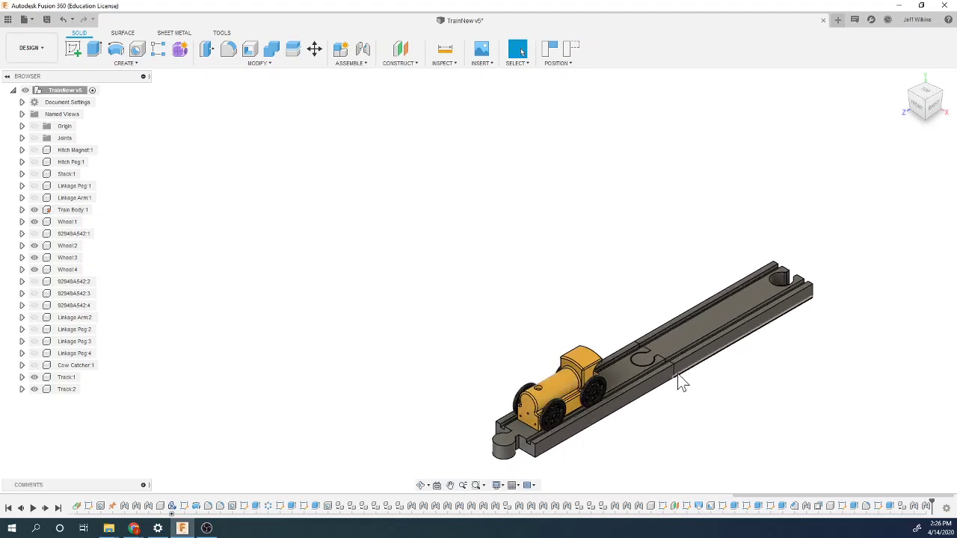
left_click_drag(678, 383, 633, 397)
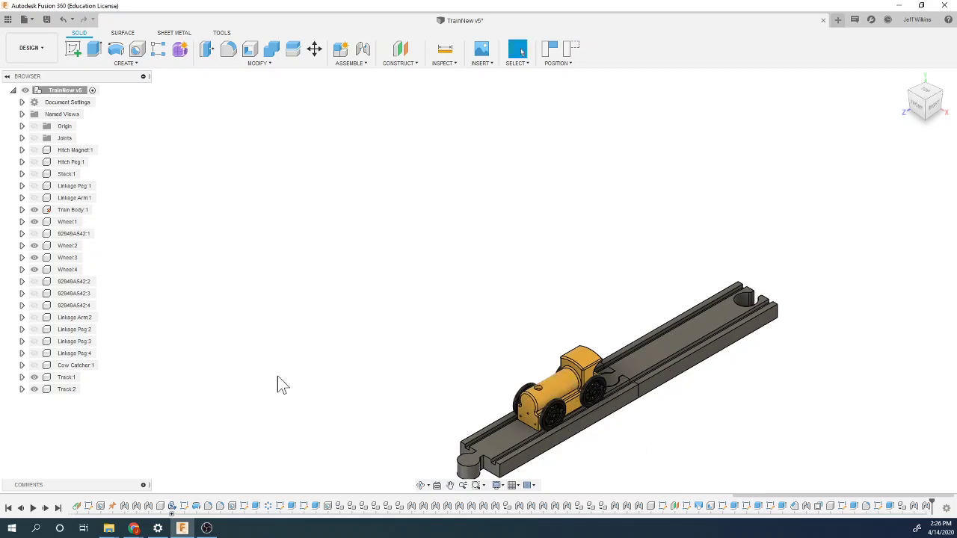
Show all hidden train components: Cow Catcher, linkage pegs and arms, 92949A542 parts, smokestack, Hitch Peg and Hitch Magnet.
left_click(34, 365)
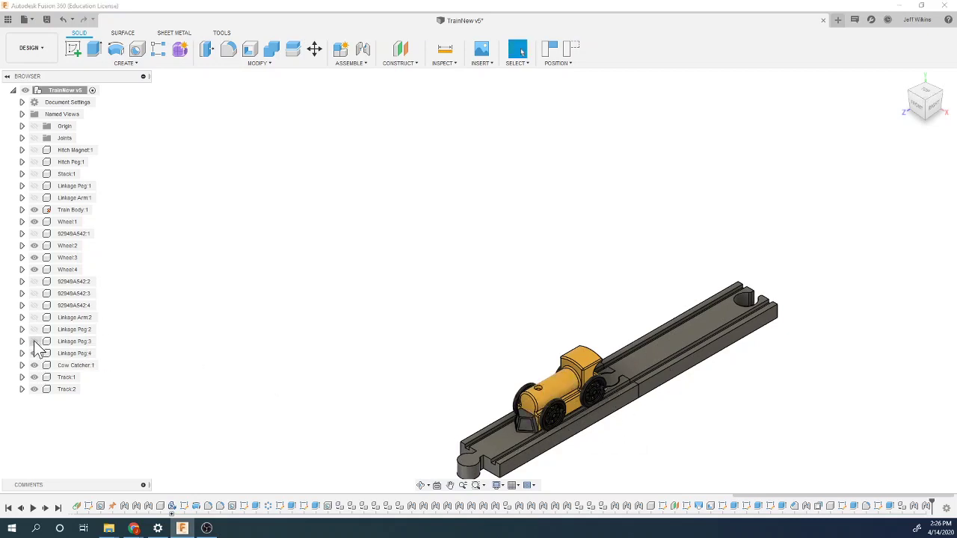
left_click(34, 341)
left_click(34, 329)
left_click(34, 317)
left_click(34, 305)
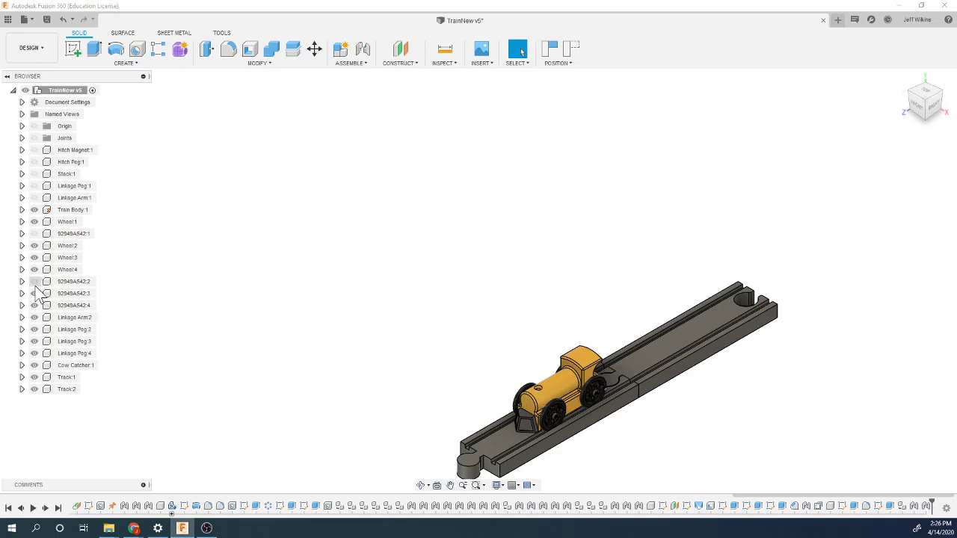
left_click(35, 293)
left_click(35, 281)
left_click(34, 233)
left_click(35, 198)
left_click(34, 185)
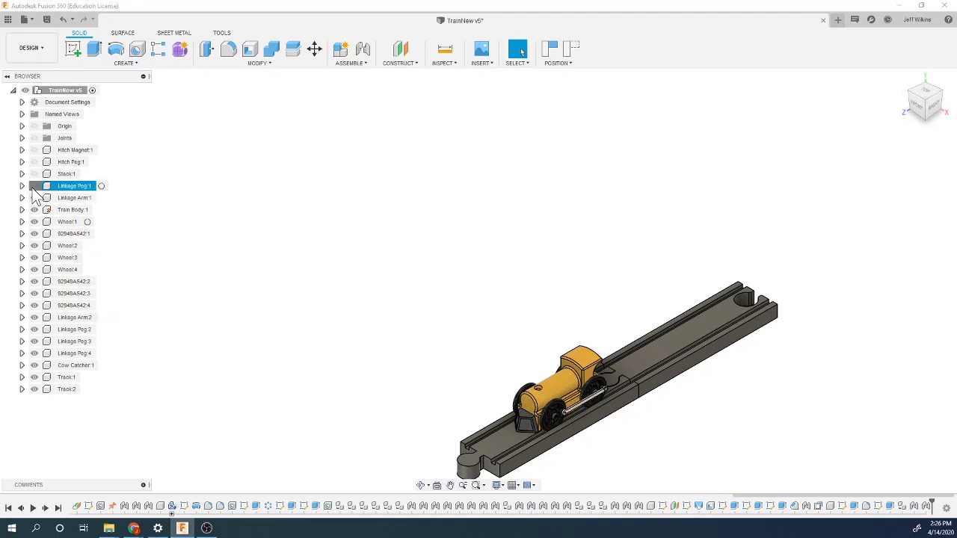
left_click(34, 173)
left_click(35, 161)
left_click(34, 149)
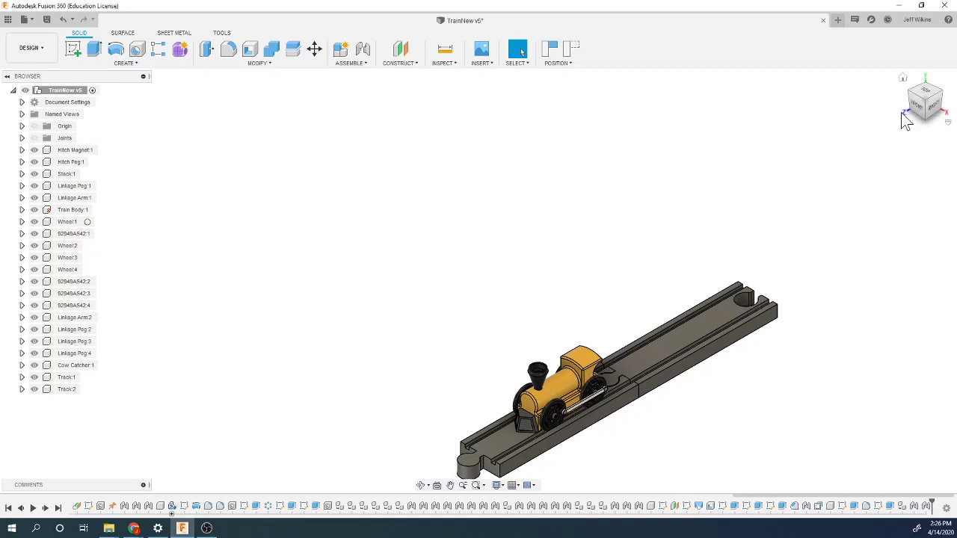
Examine how the complete train sits on the track from the right side and in the home view.
left_click(932, 113)
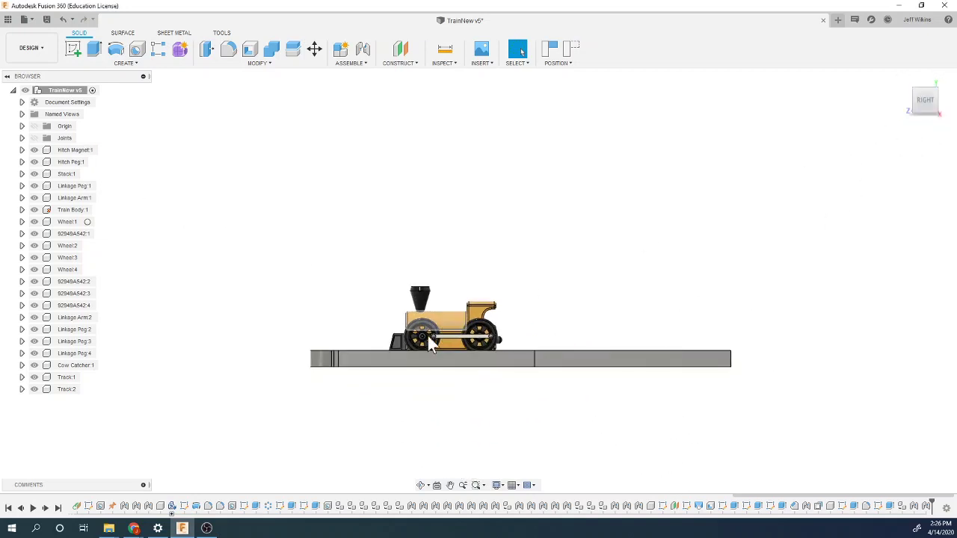
scroll(409, 346, "up", 8)
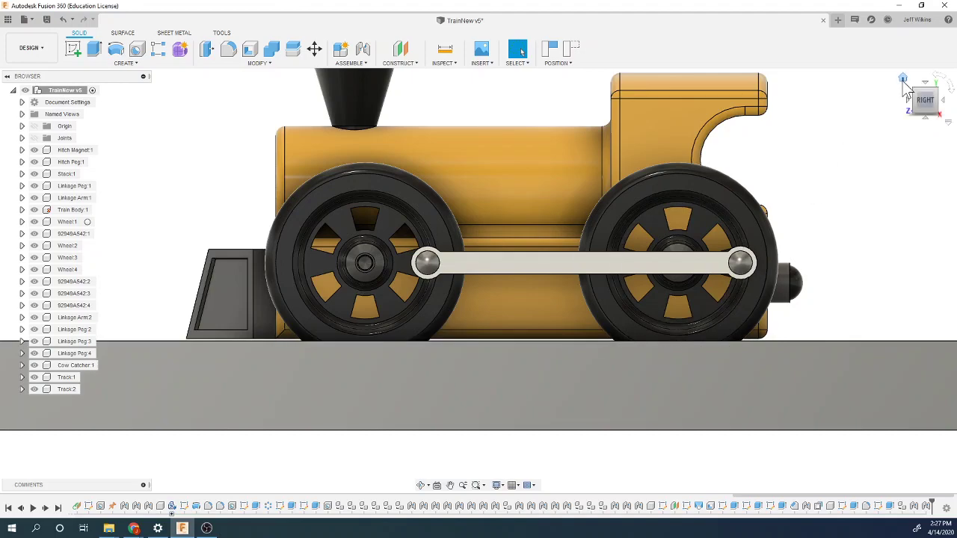
left_click(904, 79)
scroll(395, 398, "up", 5)
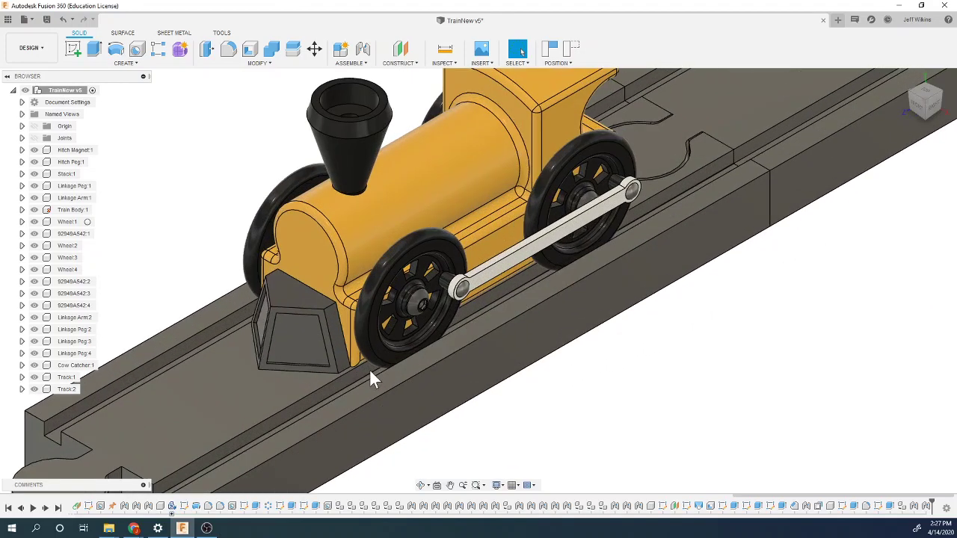
scroll(371, 371, "up", 2)
Examine the front view closely for clearance between both front wheels and the track grooves, and return to an isometric view.
left_click(924, 105)
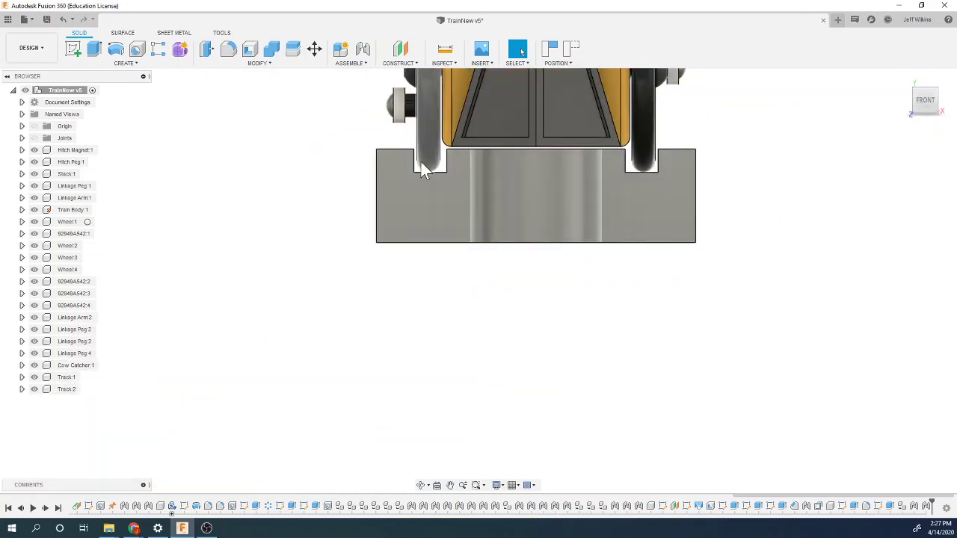
scroll(441, 174, "up", 7)
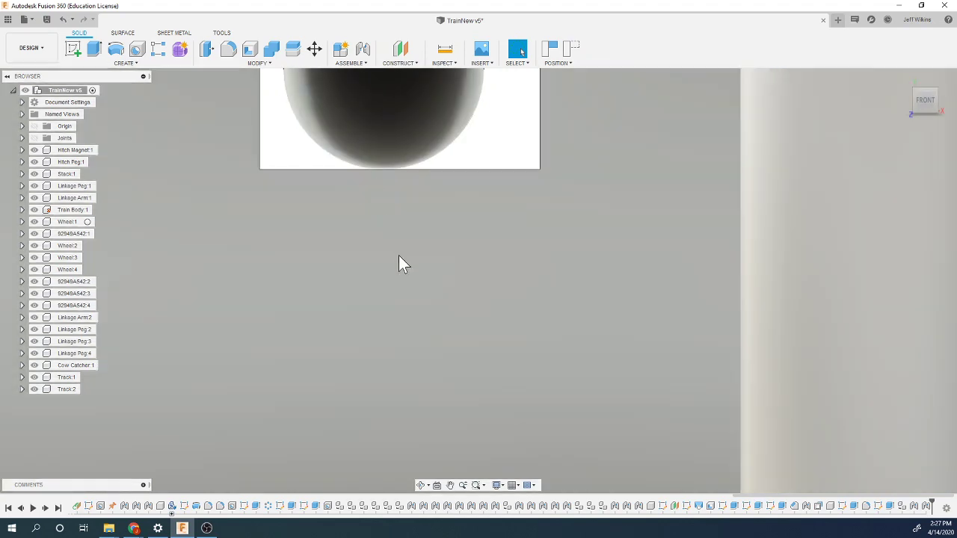
scroll(381, 269, "down", 3)
scroll(351, 271, "down", 5)
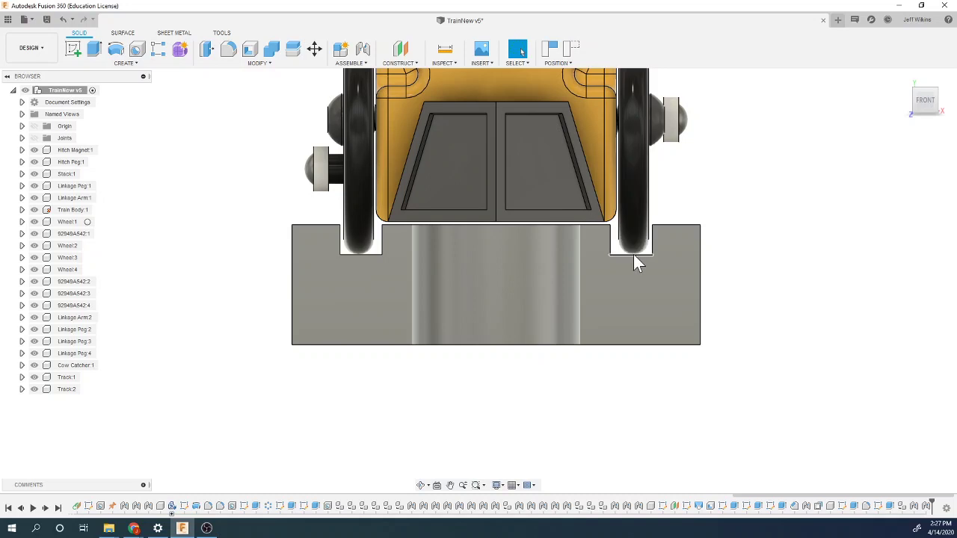
scroll(633, 251, "up", 3)
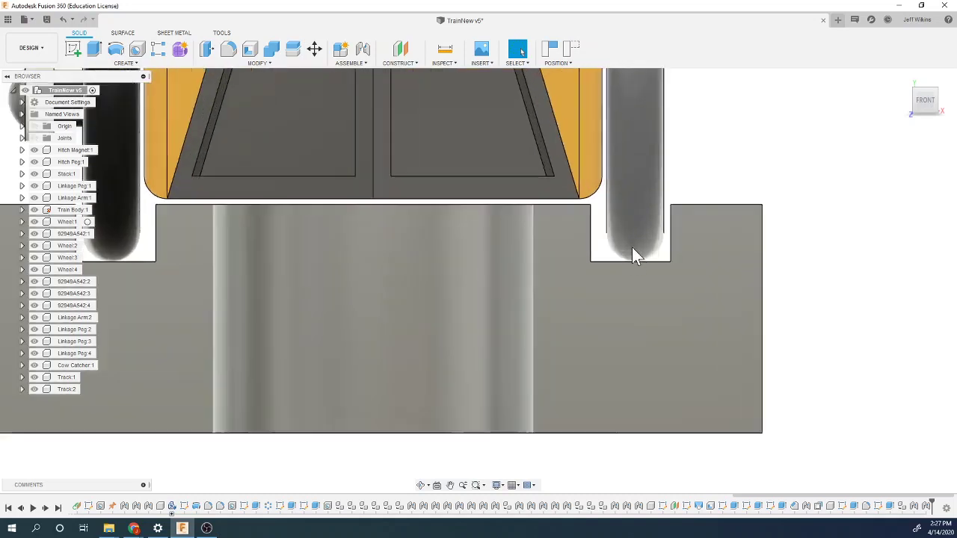
scroll(634, 255, "up", 3)
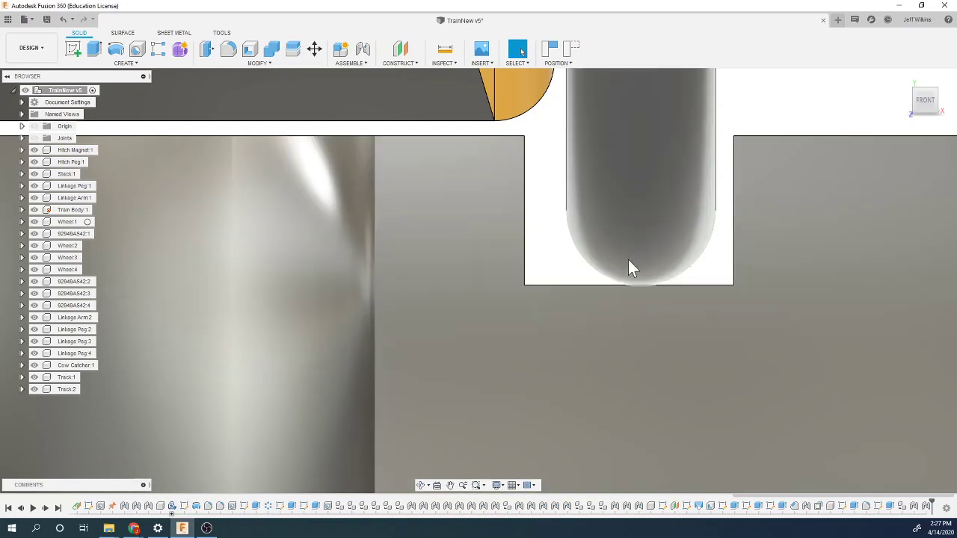
scroll(597, 260, "down", 6)
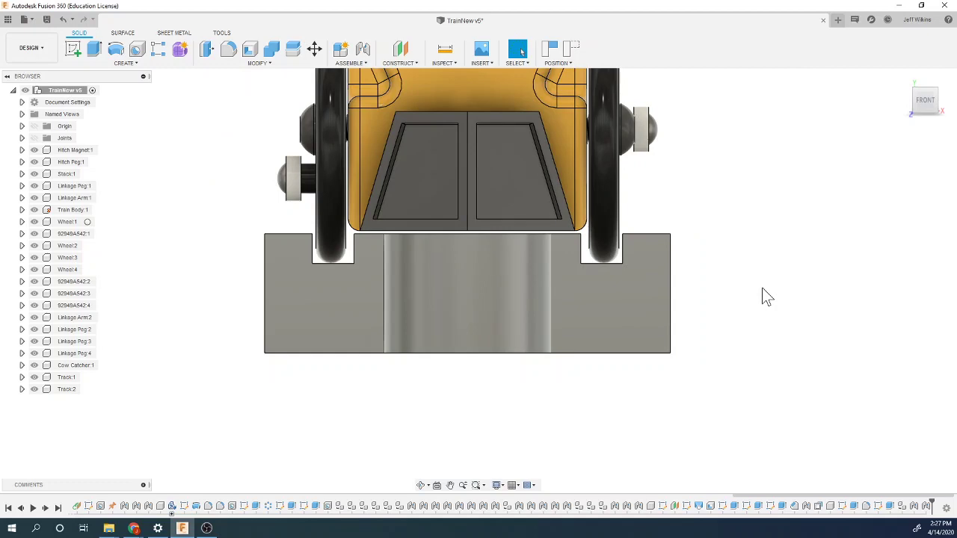
left_click(938, 99)
scroll(517, 386, "down", 5)
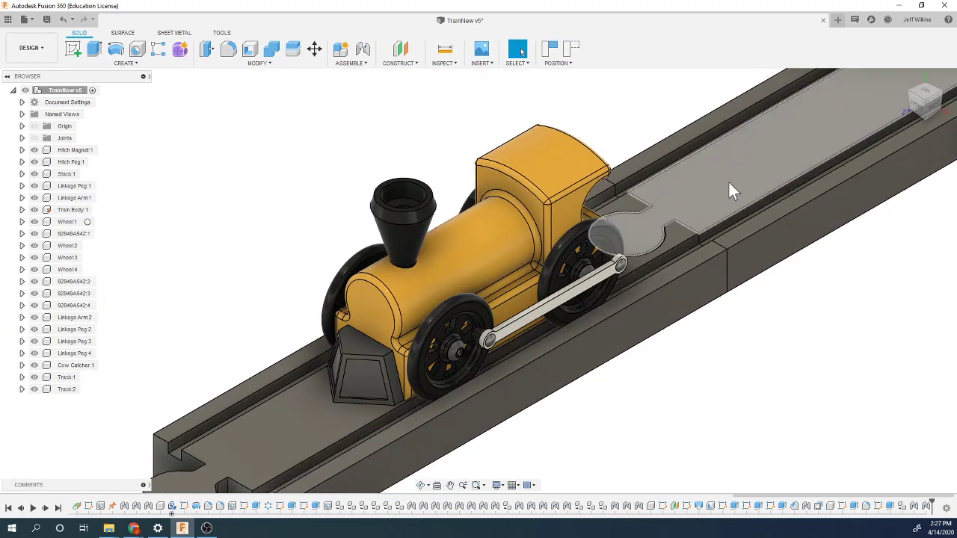
Rotate the train's wheels by moving the near-side linkage arm around to test the wheel and linkage motion.
scroll(398, 376, "down", 5)
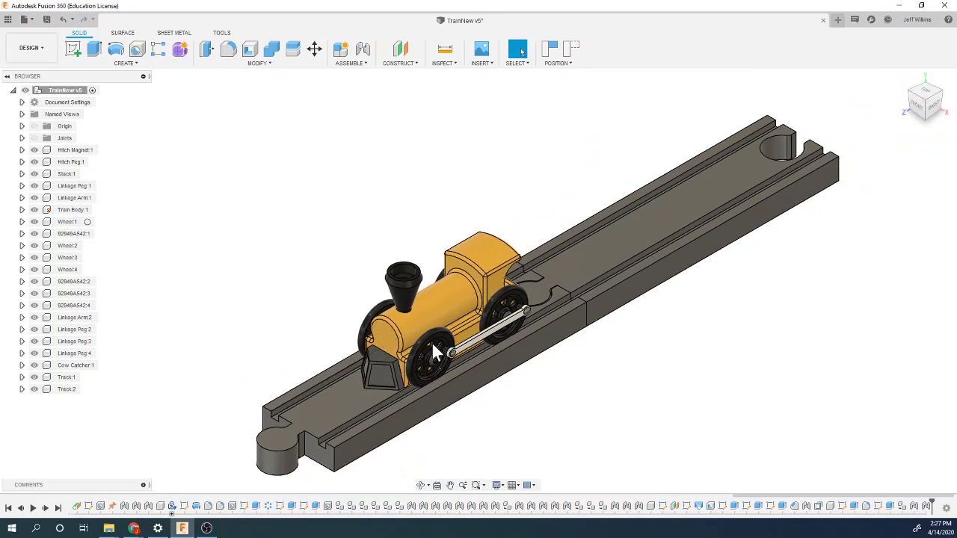
left_click_drag(432, 342, 468, 303)
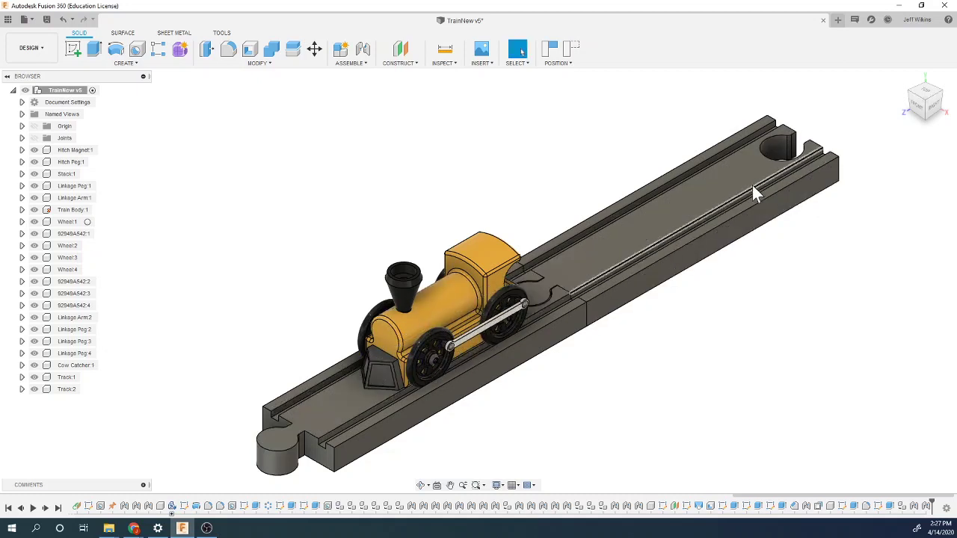
mouse_move(468, 338)
left_mouse_down()
mouse_move(447, 330)
mouse_move(455, 328)
left_mouse_up()
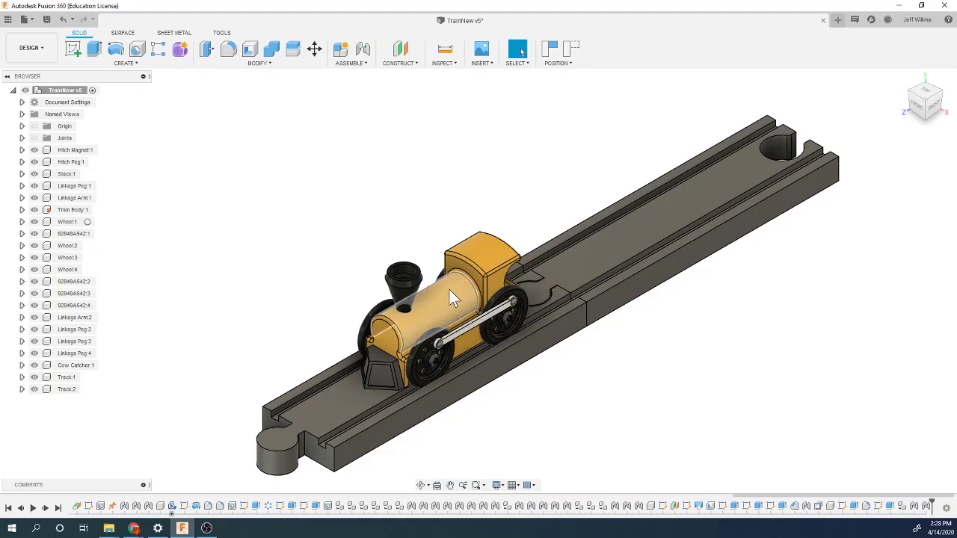
Swing the near-side linkage arm to the lowest point of its travel, just above the track's outer edge.
left_click_drag(918, 114, 389, 369)
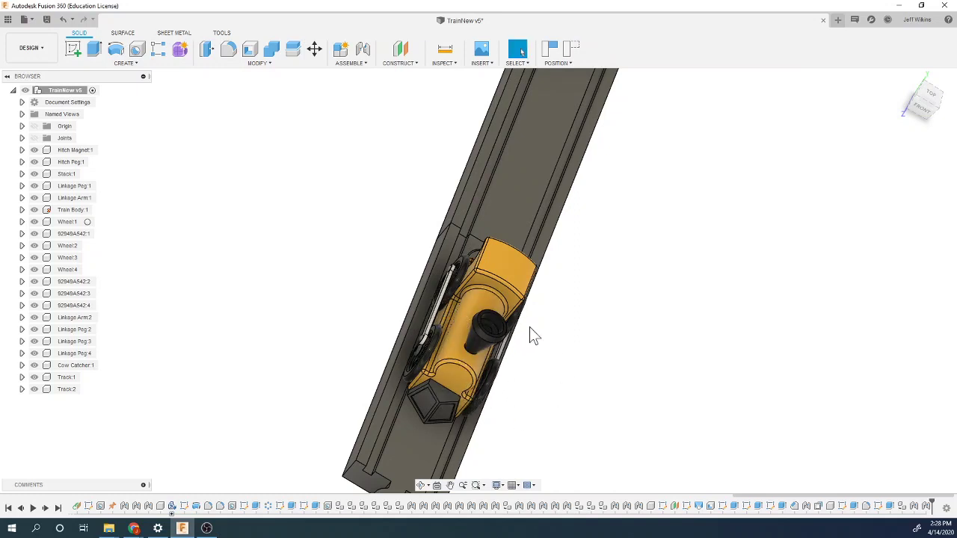
left_click(927, 112)
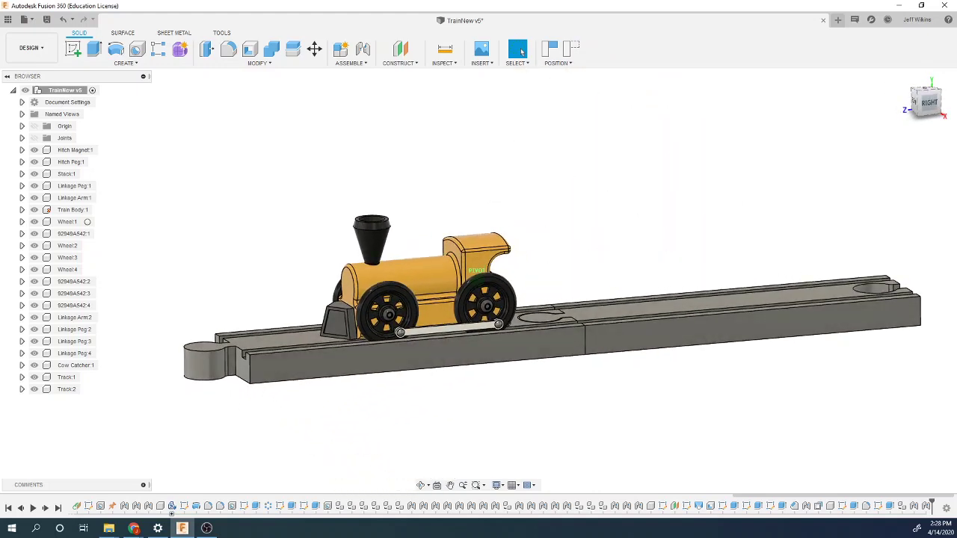
scroll(383, 349, "up", 2)
scroll(392, 348, "up", 3)
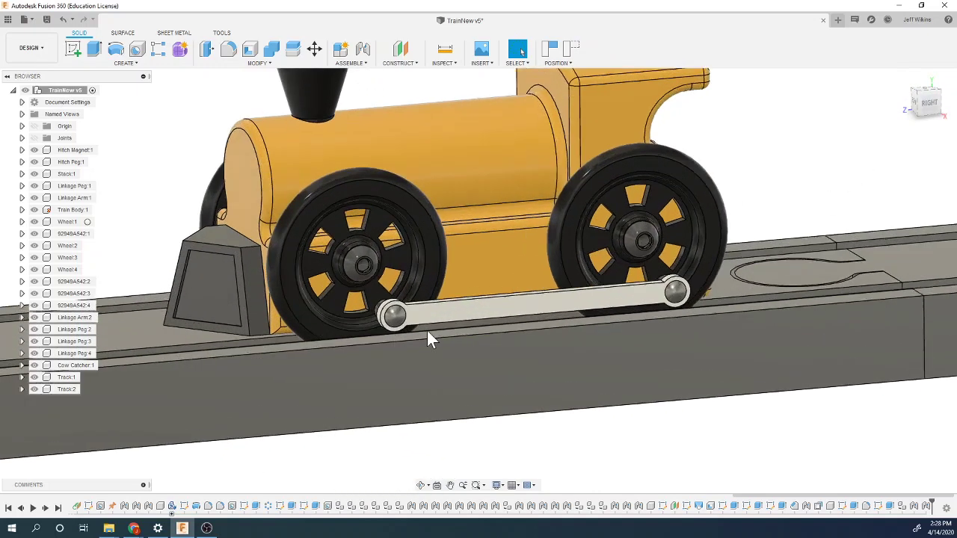
left_click_drag(439, 319, 417, 327)
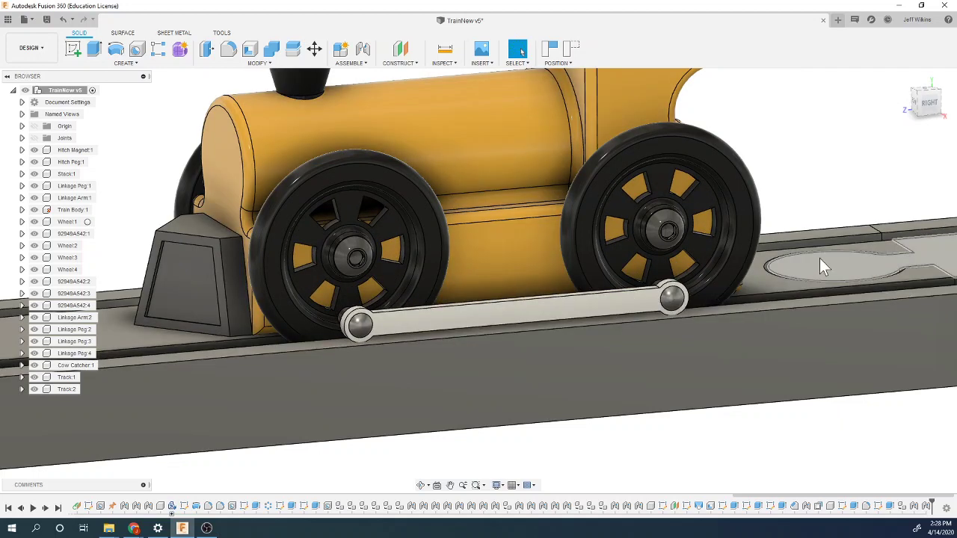
Examine the right view closely for clearance between the lowered linkage arm and the track's top edge, and return to the home view.
left_click(926, 103)
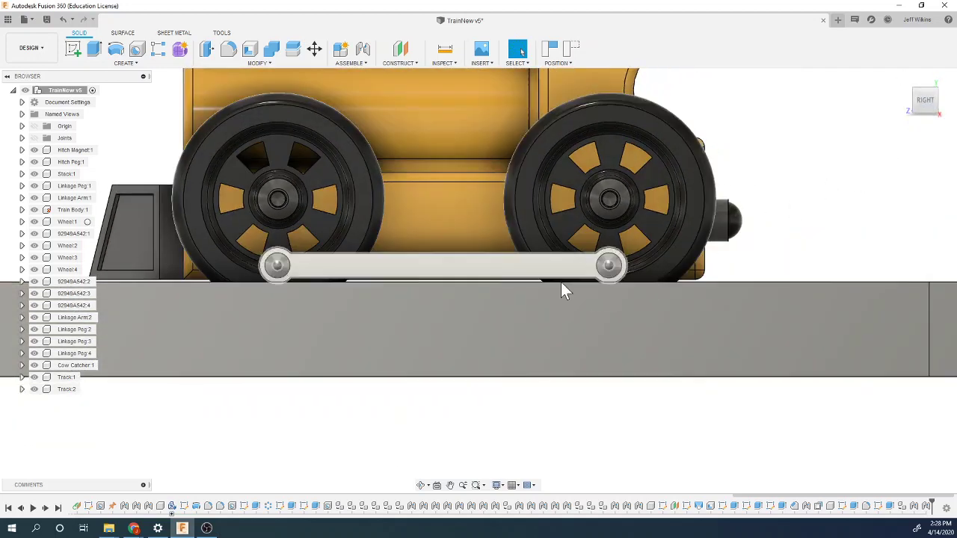
scroll(607, 294, "up", 5)
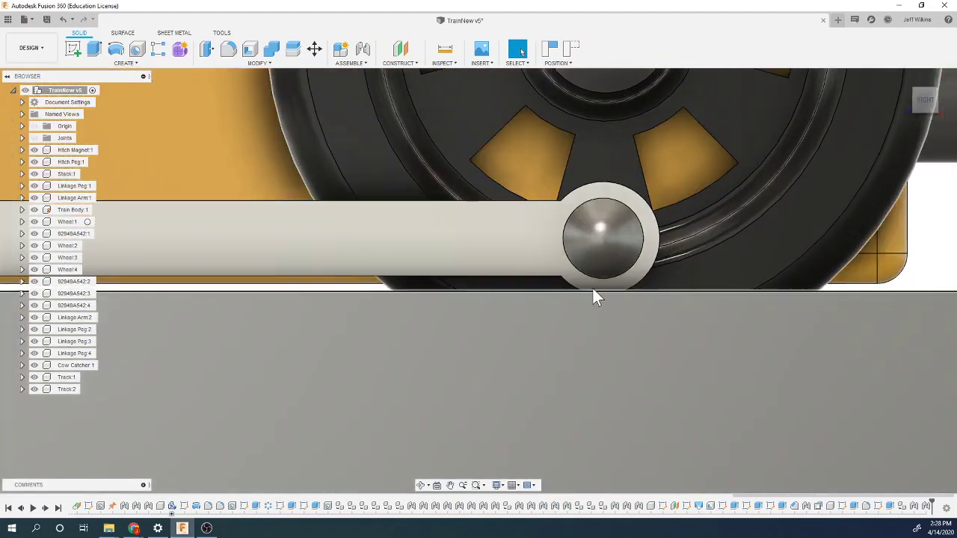
left_click_drag(593, 289, 531, 283)
left_click(606, 313)
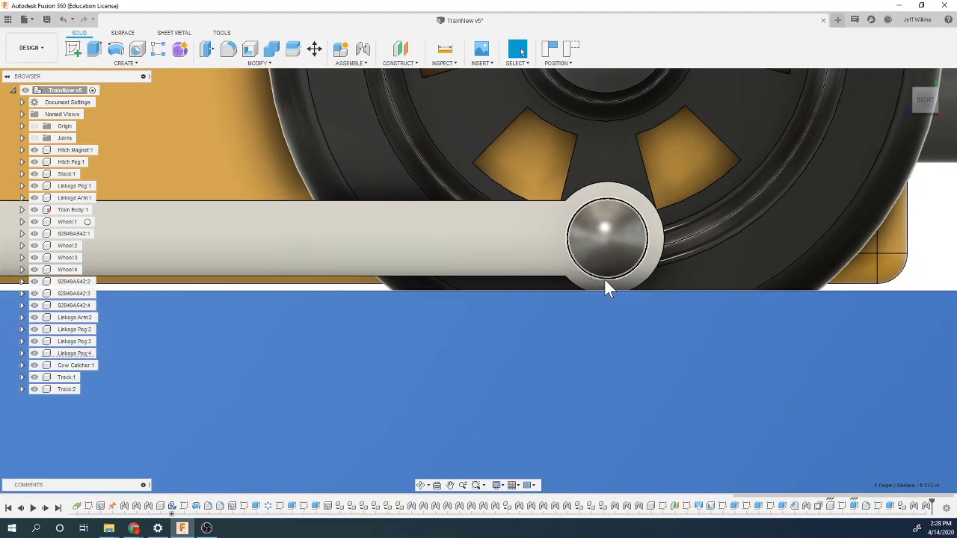
left_click(604, 283)
scroll(640, 352, "down", 1)
scroll(644, 364, "down", 4)
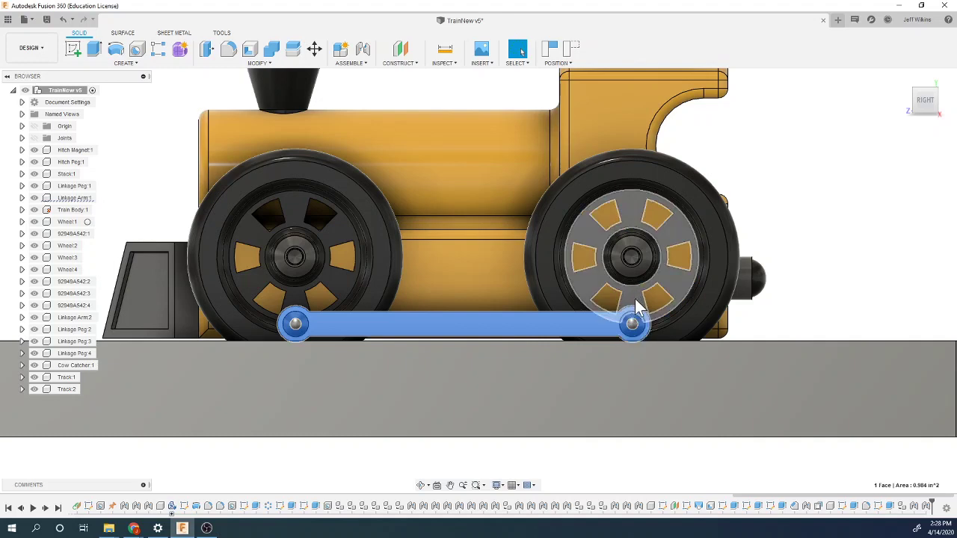
left_click(815, 305)
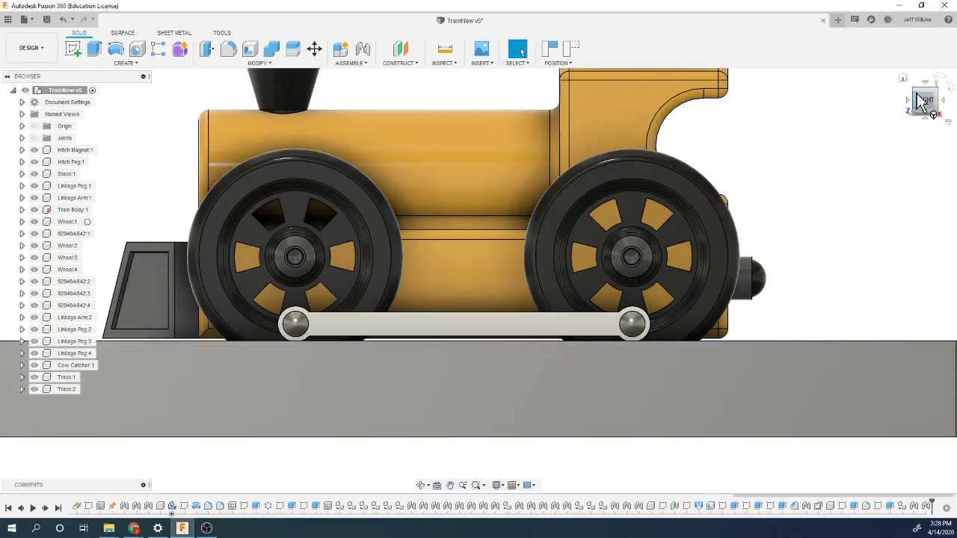
left_click(903, 79)
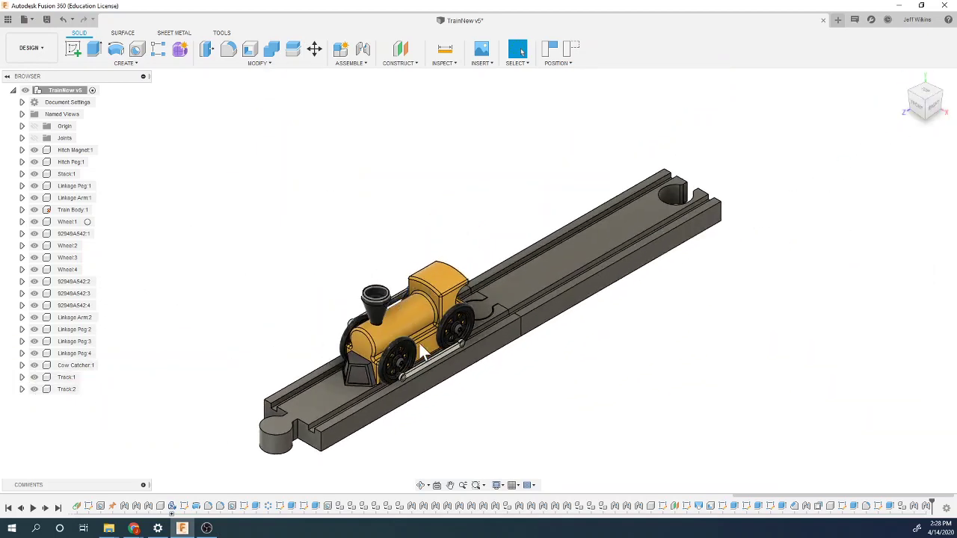